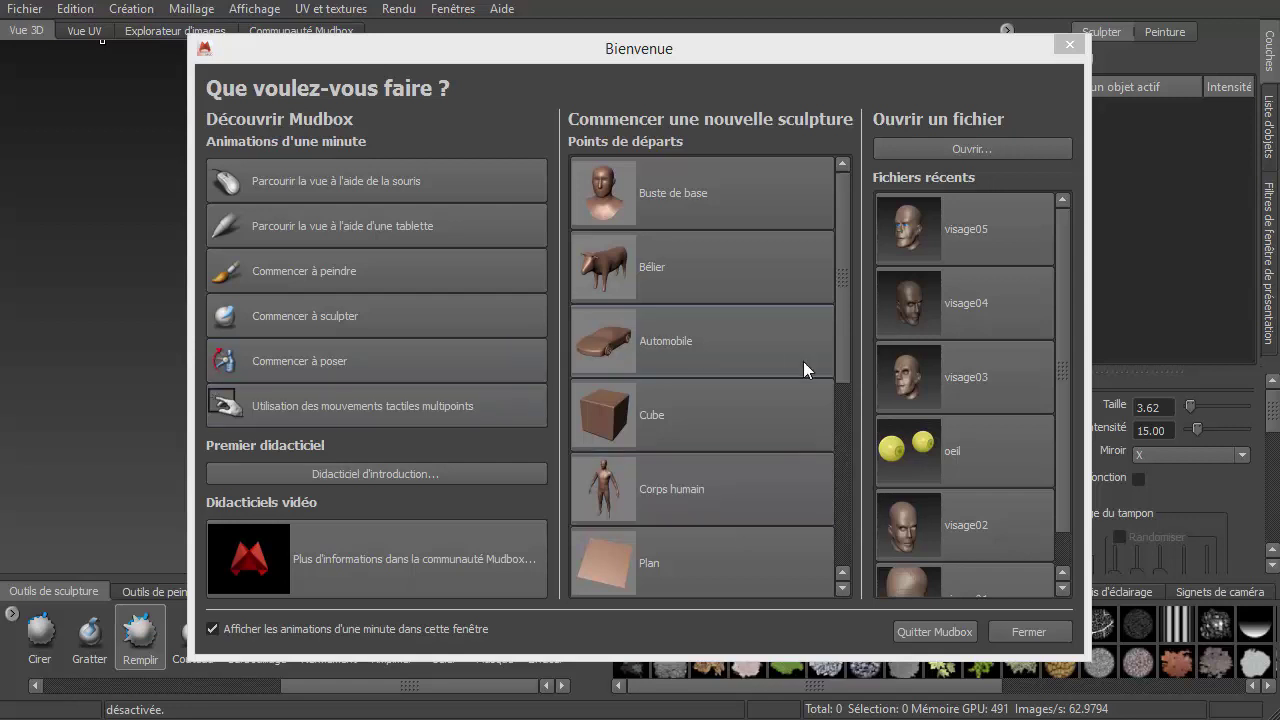
# Open visage05 from Recent Files, orbit to a side view and zoom in close on the face
pyautogui.click(968, 218)
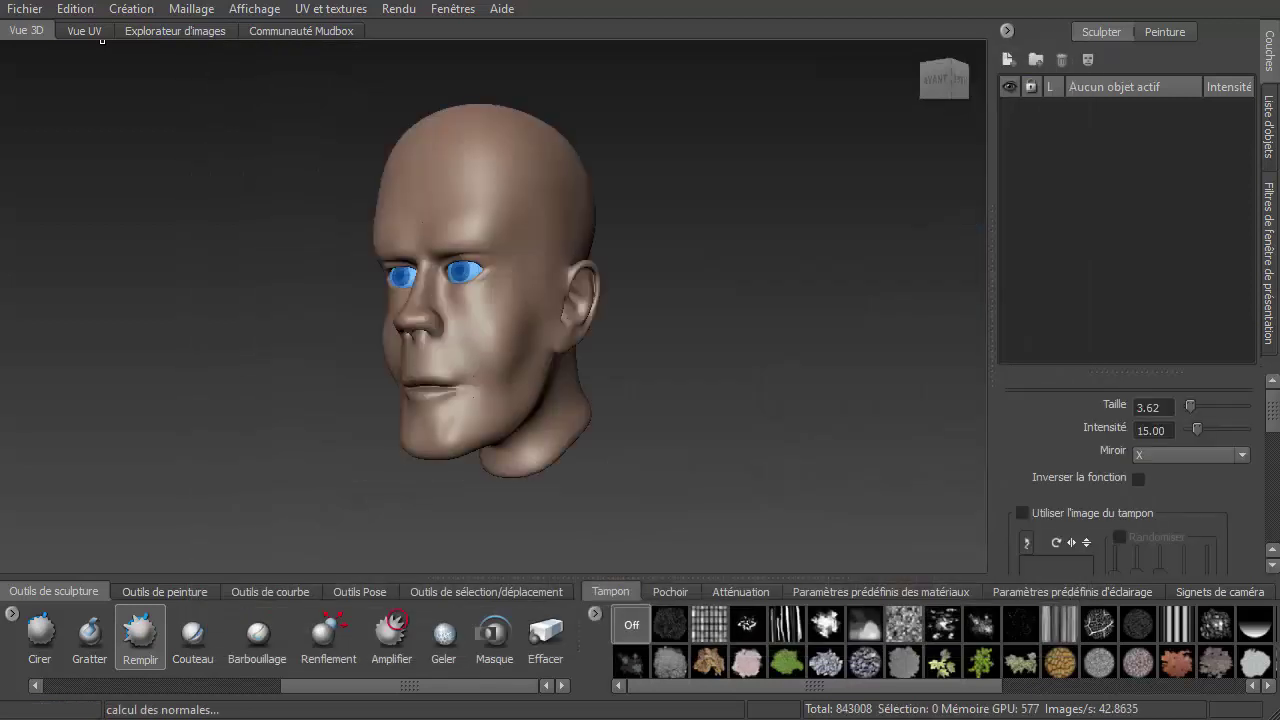
pyautogui.moveTo(382, 500)
pyautogui.keyDown('alt'); pyautogui.mouseDown()
pyautogui.moveTo(593, 484)
pyautogui.moveTo(535, 490)
pyautogui.moveTo(443, 363)
pyautogui.mouseUp(); pyautogui.keyUp('alt')
pyautogui.scroll(2, 403, 346)
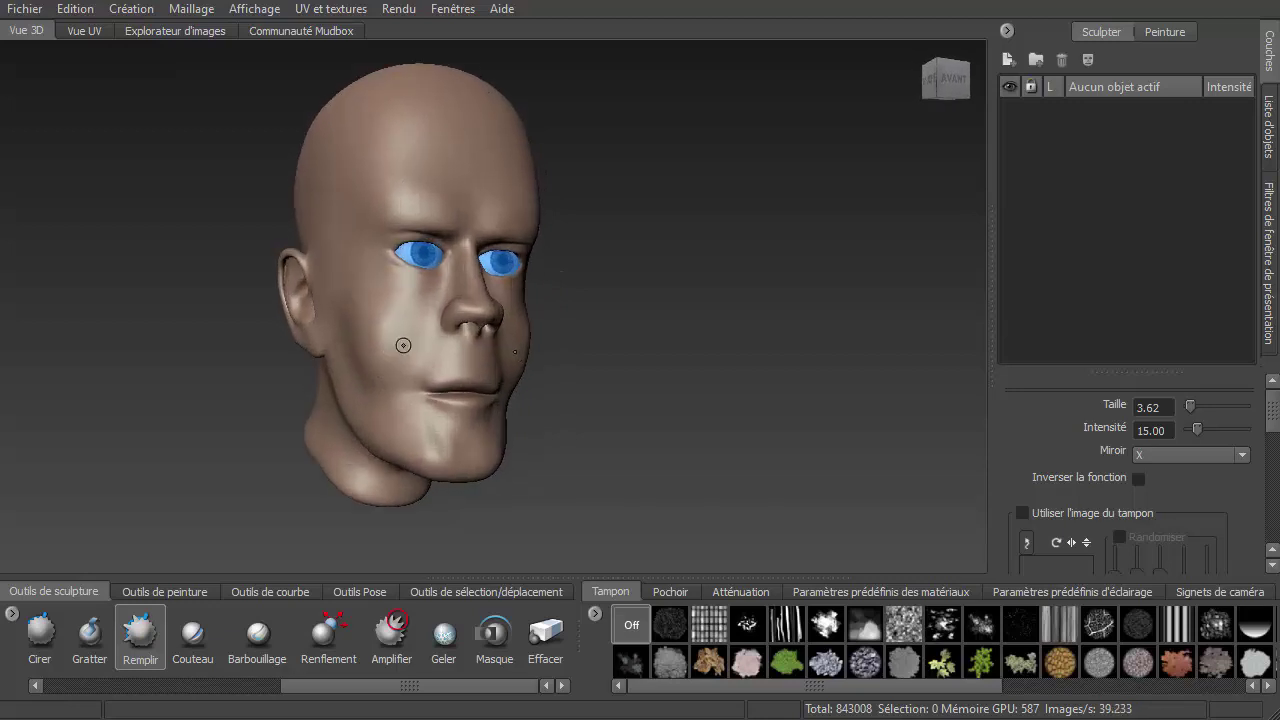
pyautogui.scroll(2, 411, 431)
pyautogui.scroll(3, 239, 480)
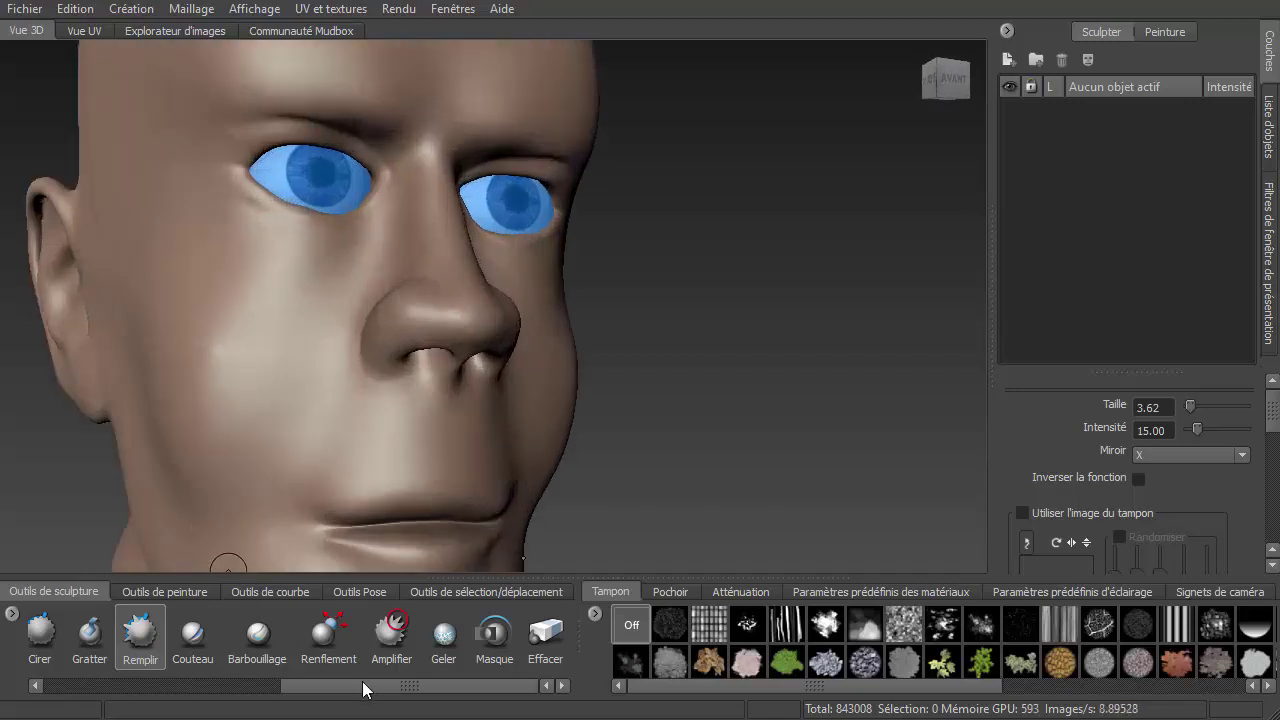
# Switch to the Cirer build-up brush and raise the upper lip along its length
pyautogui.click(40, 632)
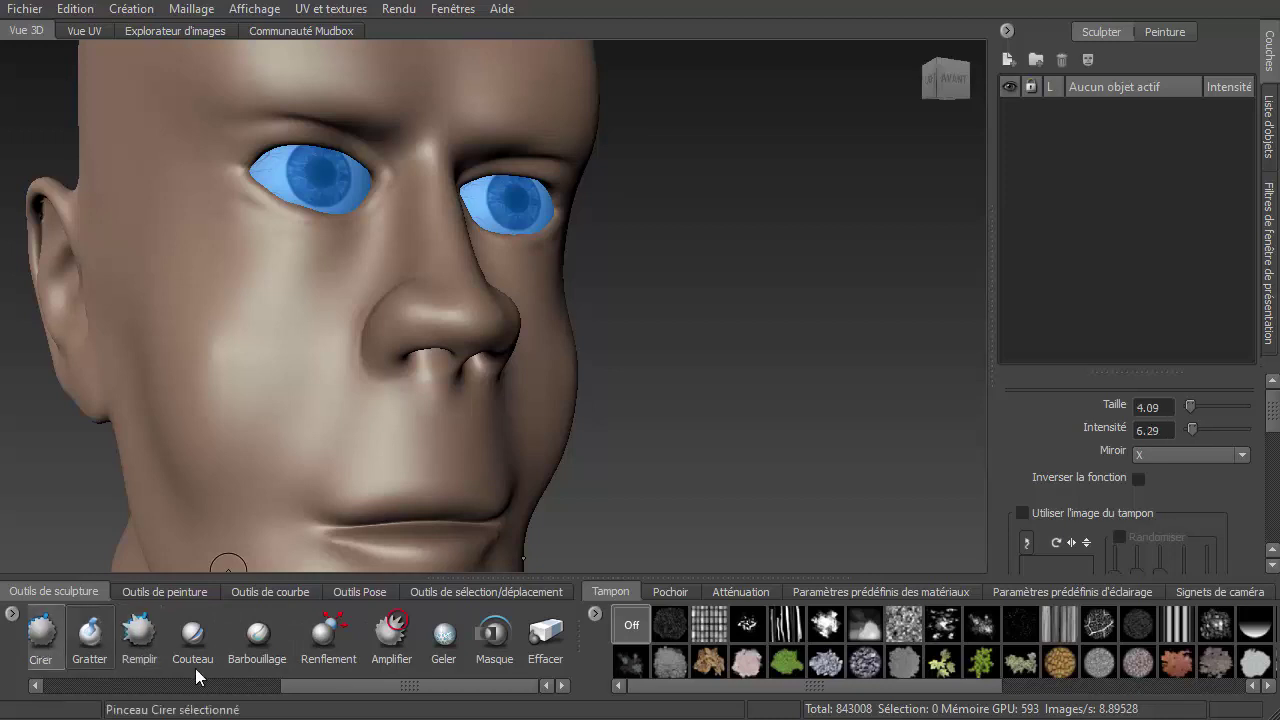
pyautogui.moveTo(349, 495)
pyautogui.keyDown('alt'); pyautogui.mouseDown()
pyautogui.moveTo(366, 506)
pyautogui.moveTo(420, 466)
pyautogui.moveTo(420, 443)
pyautogui.mouseUp(); pyautogui.keyUp('alt')
pyautogui.scroll(2, 444, 450)
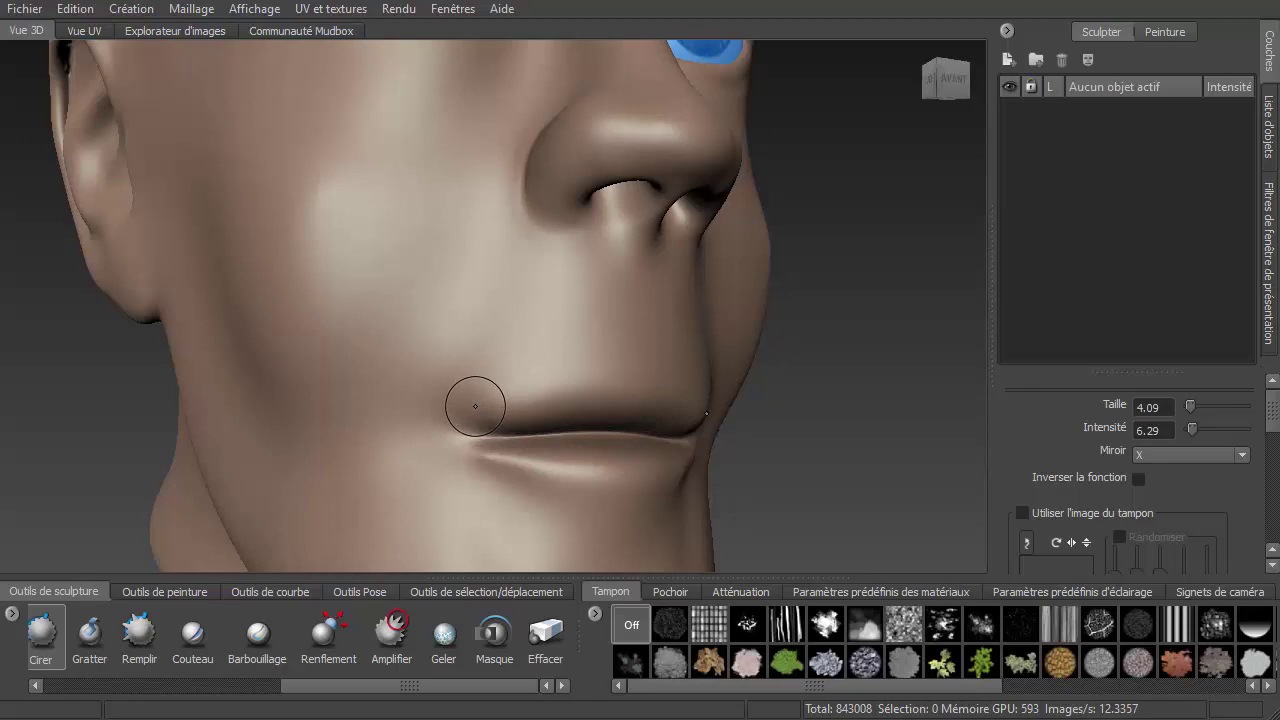
pyautogui.moveTo(471, 406)
pyautogui.mouseDown()
pyautogui.moveTo(503, 380)
pyautogui.moveTo(648, 384)
pyautogui.mouseUp()
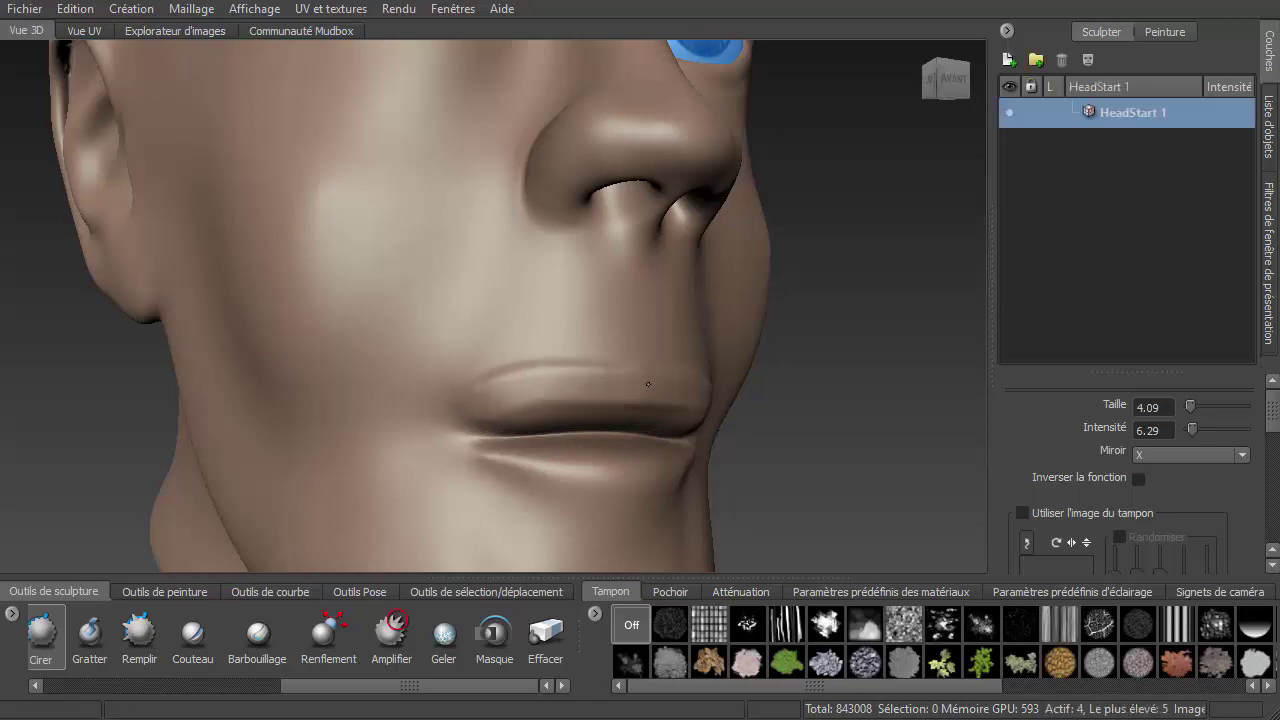
pyautogui.moveTo(514, 394); pyautogui.dragTo(652, 404)
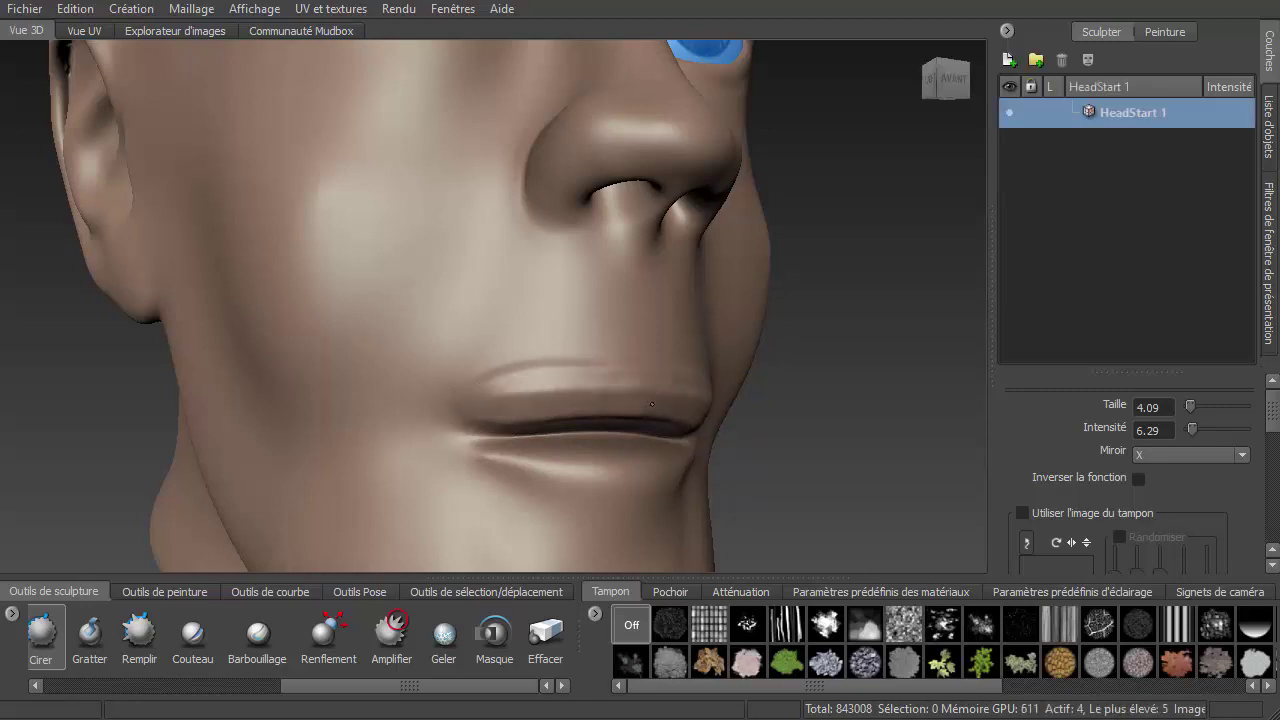
pyautogui.moveTo(513, 396); pyautogui.dragTo(646, 393)
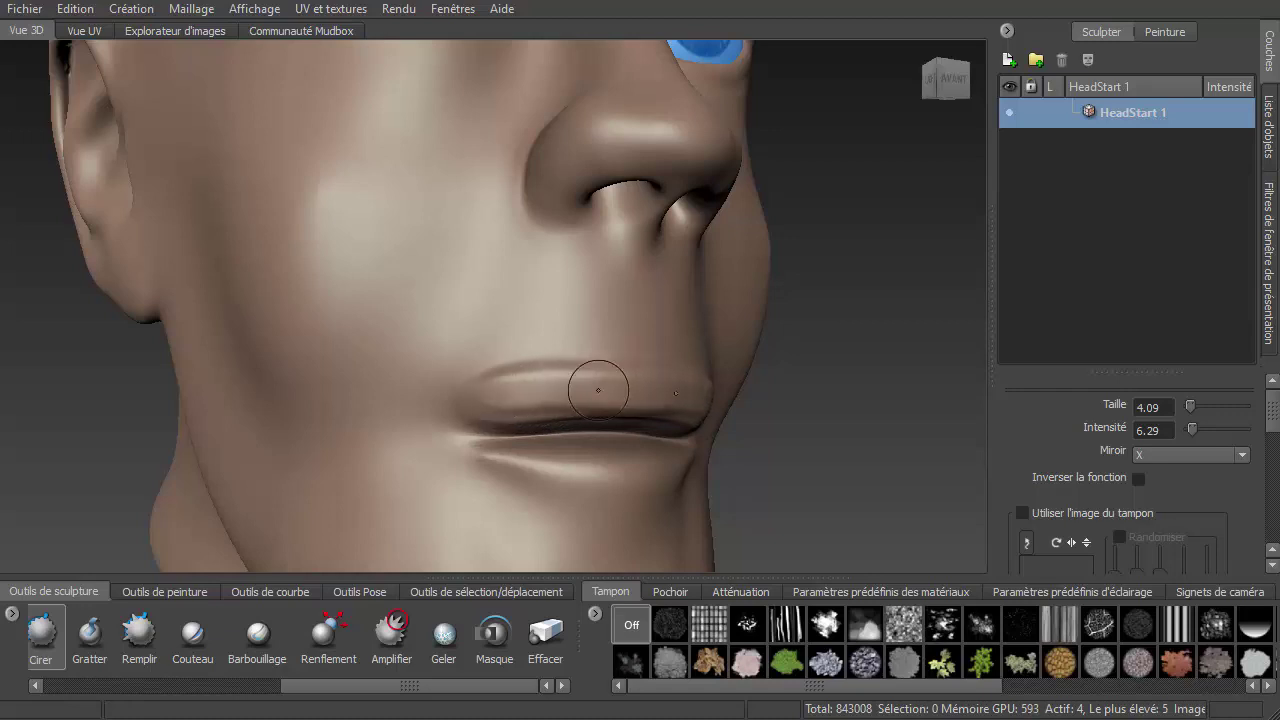
pyautogui.moveTo(500, 380)
pyautogui.mouseDown()
pyautogui.moveTo(615, 385)
pyautogui.moveTo(627, 372)
pyautogui.mouseUp()
# Build up a raised ridge beneath the lower lip with Cirer strokes
pyautogui.moveTo(525, 394); pyautogui.dragTo(643, 380)
pyautogui.moveTo(494, 466); pyautogui.dragTo(626, 481)
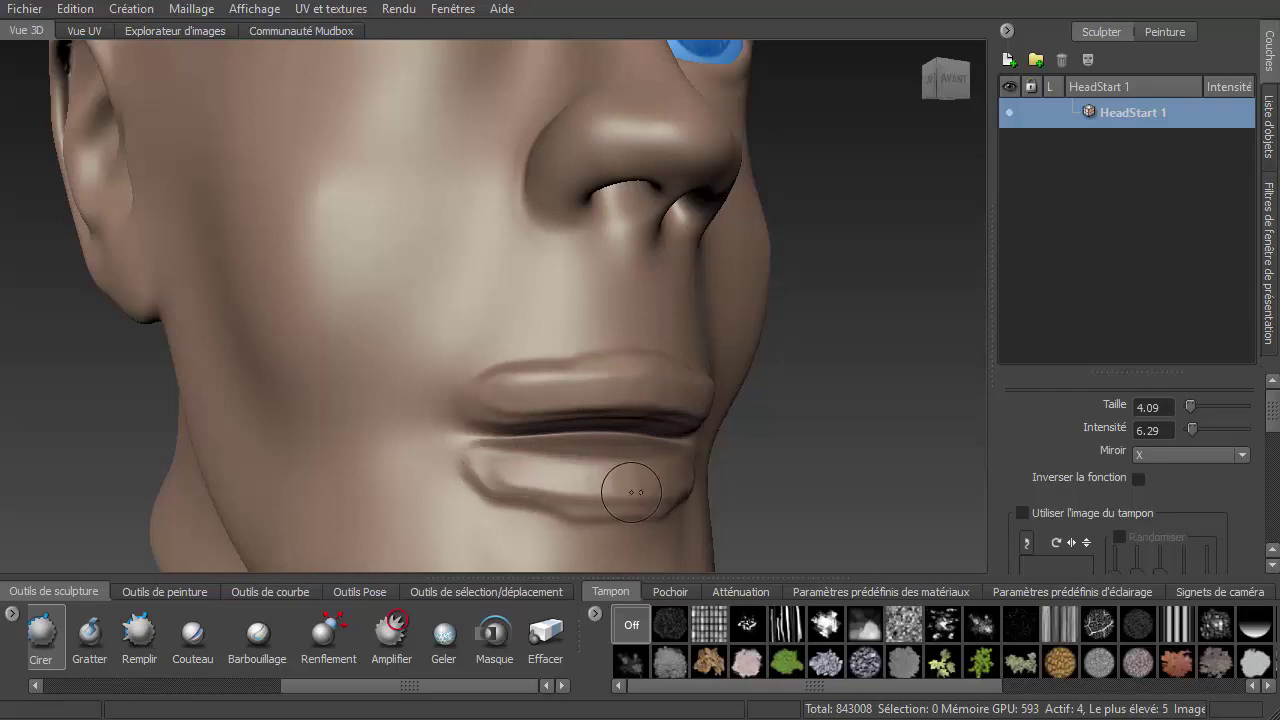
pyautogui.moveTo(514, 457)
pyautogui.mouseDown()
pyautogui.moveTo(607, 470)
pyautogui.moveTo(600, 462)
pyautogui.moveTo(651, 458)
pyautogui.moveTo(722, 417)
pyautogui.moveTo(472, 420)
pyautogui.moveTo(481, 356)
pyautogui.mouseUp()
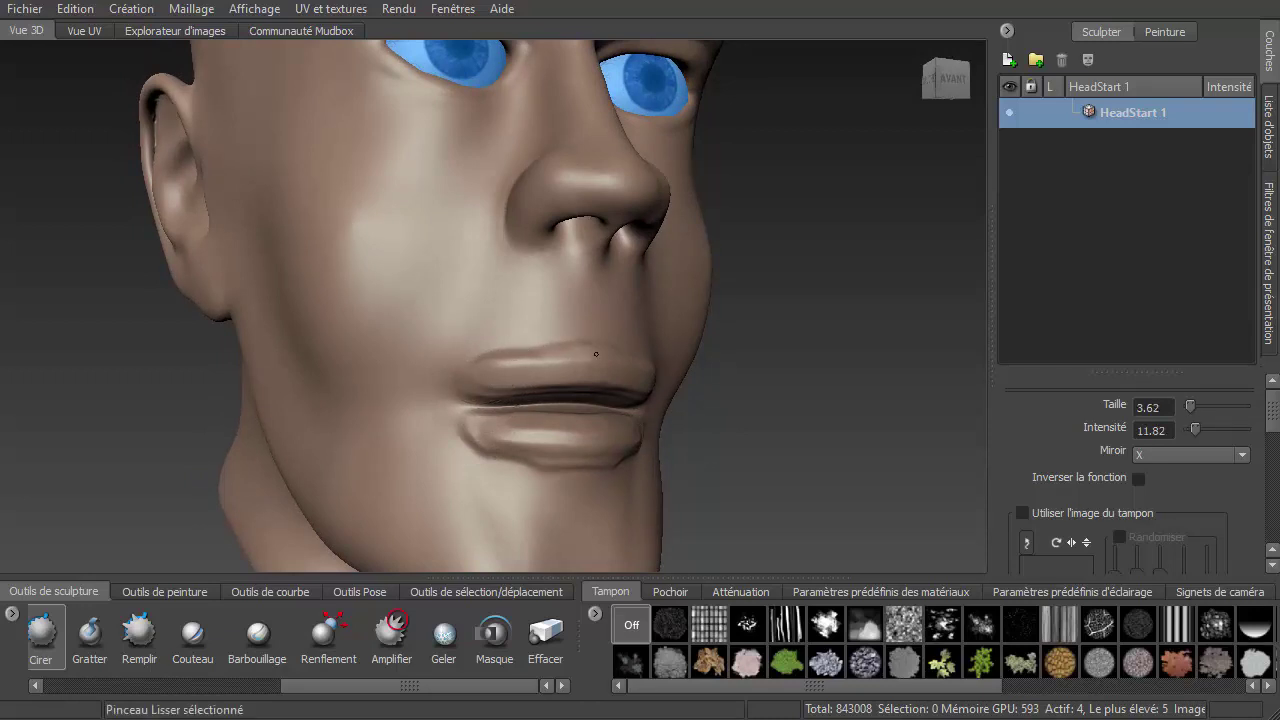
# Step the head down to subdivision level 3
pyautogui.press('pagedown')
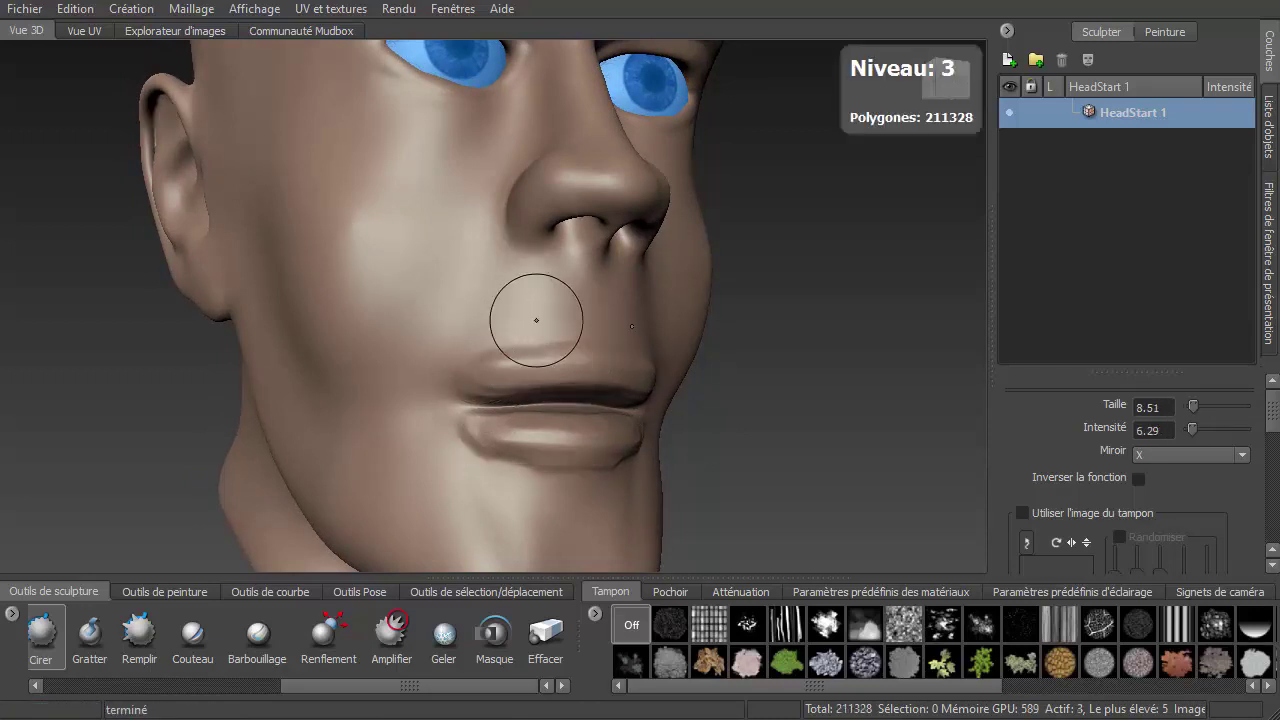
pyautogui.press('shift')
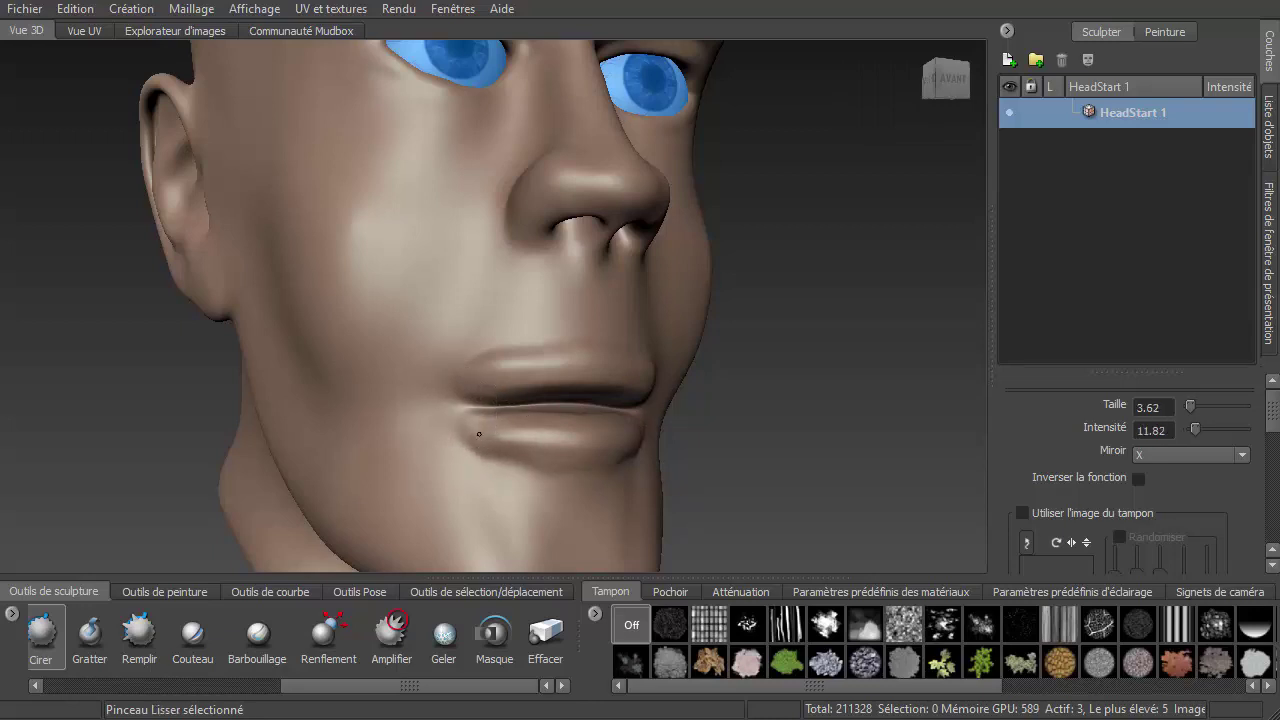
pyautogui.press('shift')
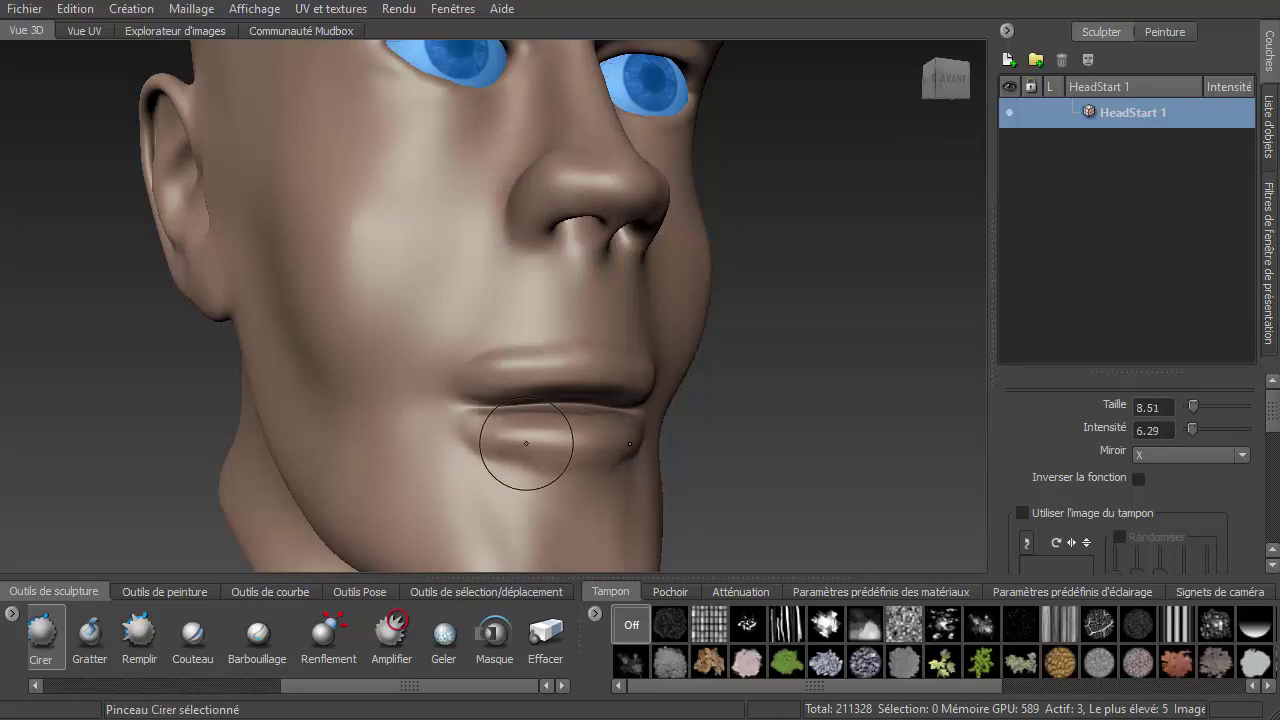
pyautogui.moveTo(330, 685); pyautogui.dragTo(107, 703)
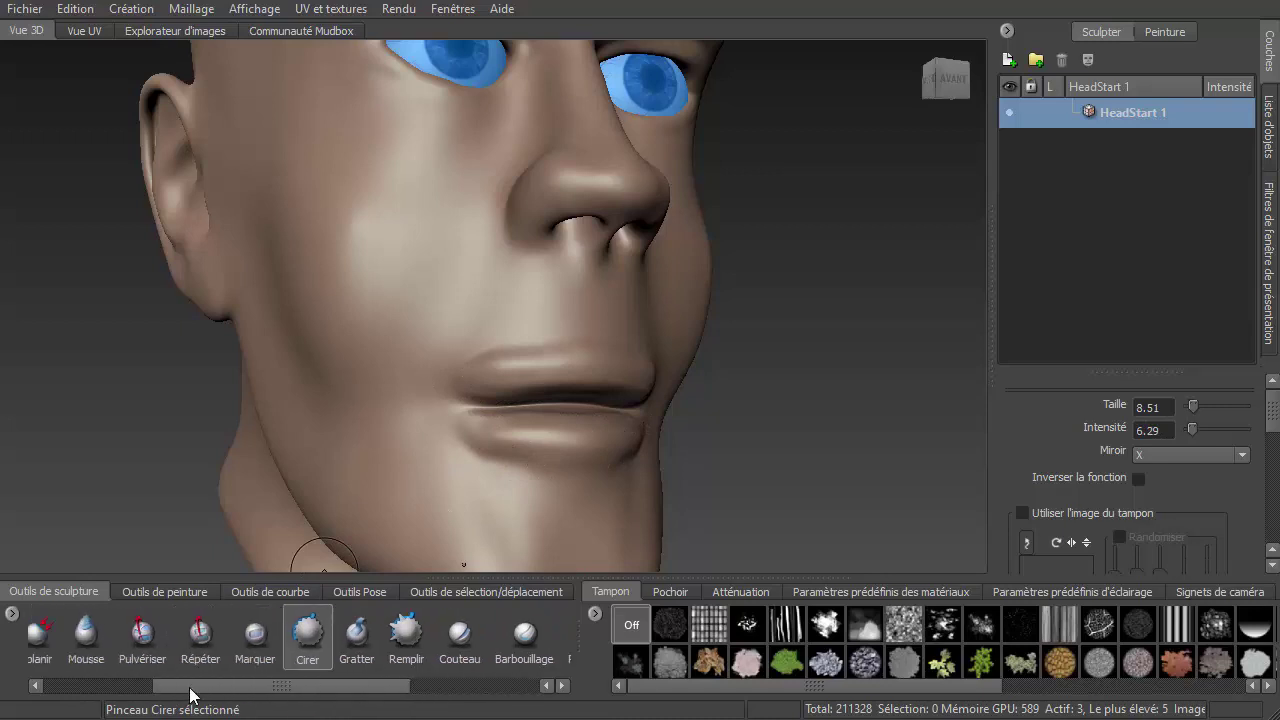
# Pick Lisser, enlarge it to size 10.20 and smooth the bulge below the lower lip
pyautogui.click(78, 635)
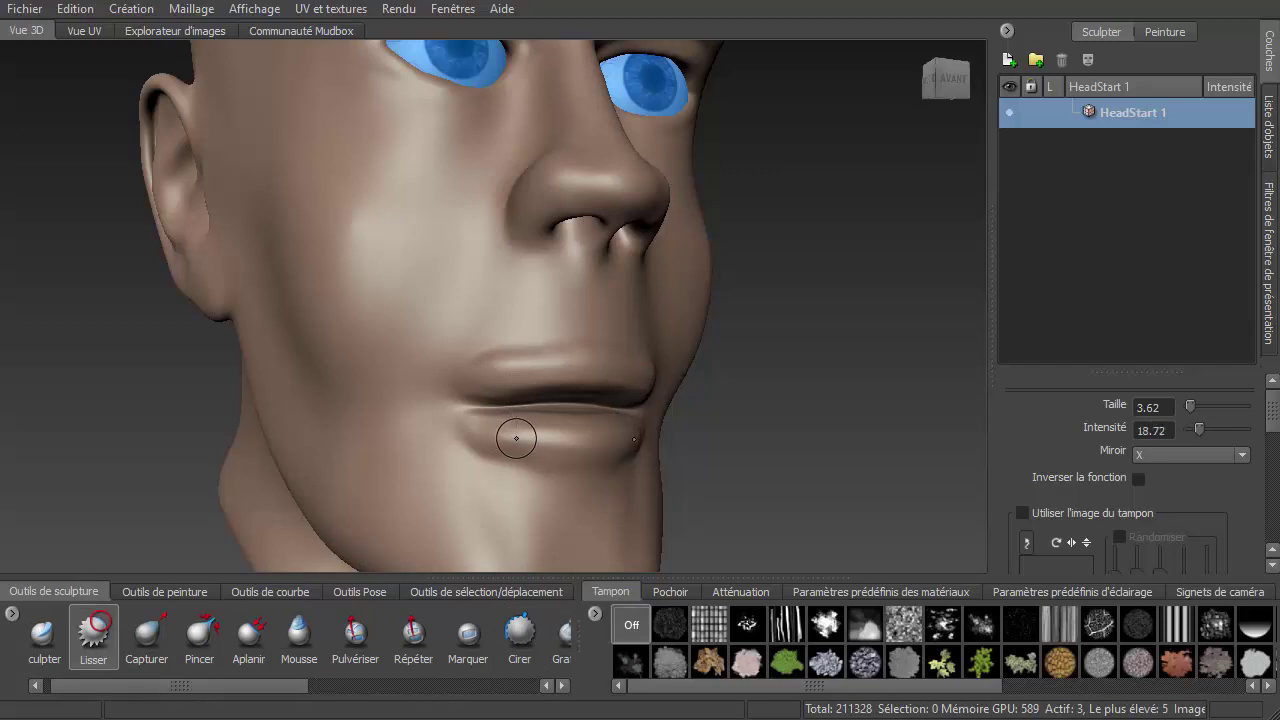
pyautogui.moveTo(516, 437); pyautogui.dragTo(467, 375)
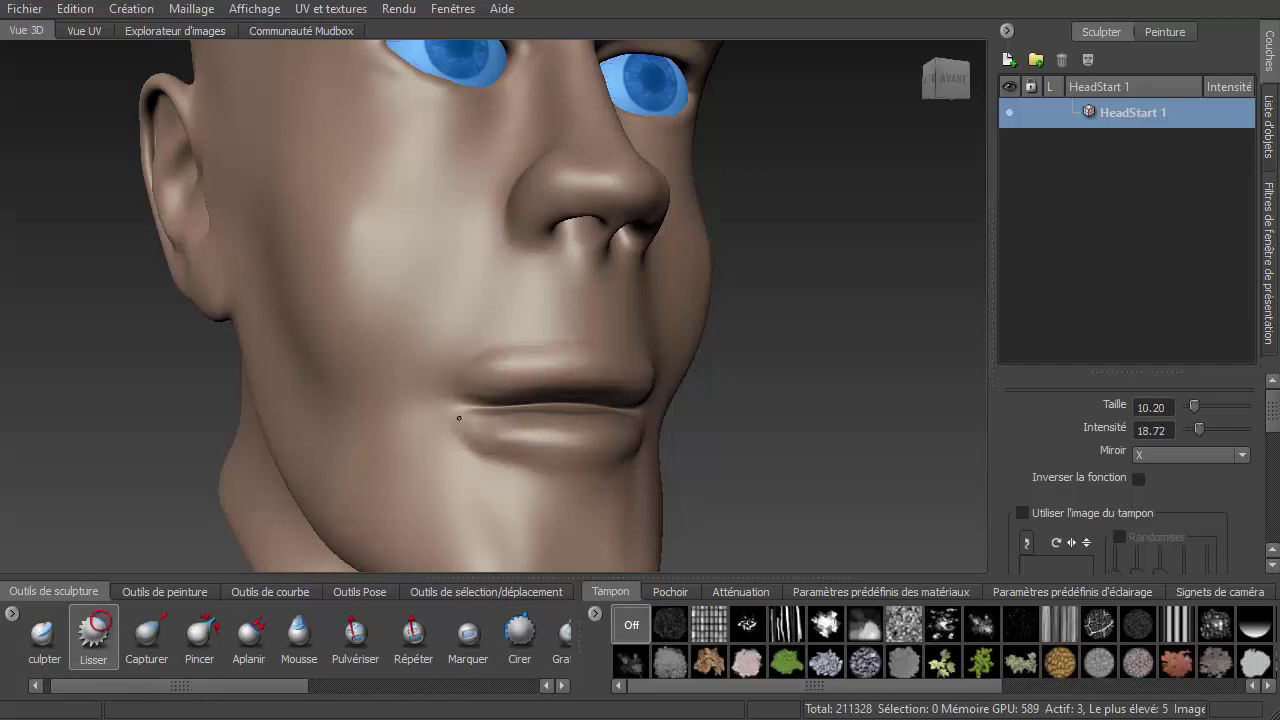
pyautogui.moveTo(459, 418); pyautogui.dragTo(470, 432)
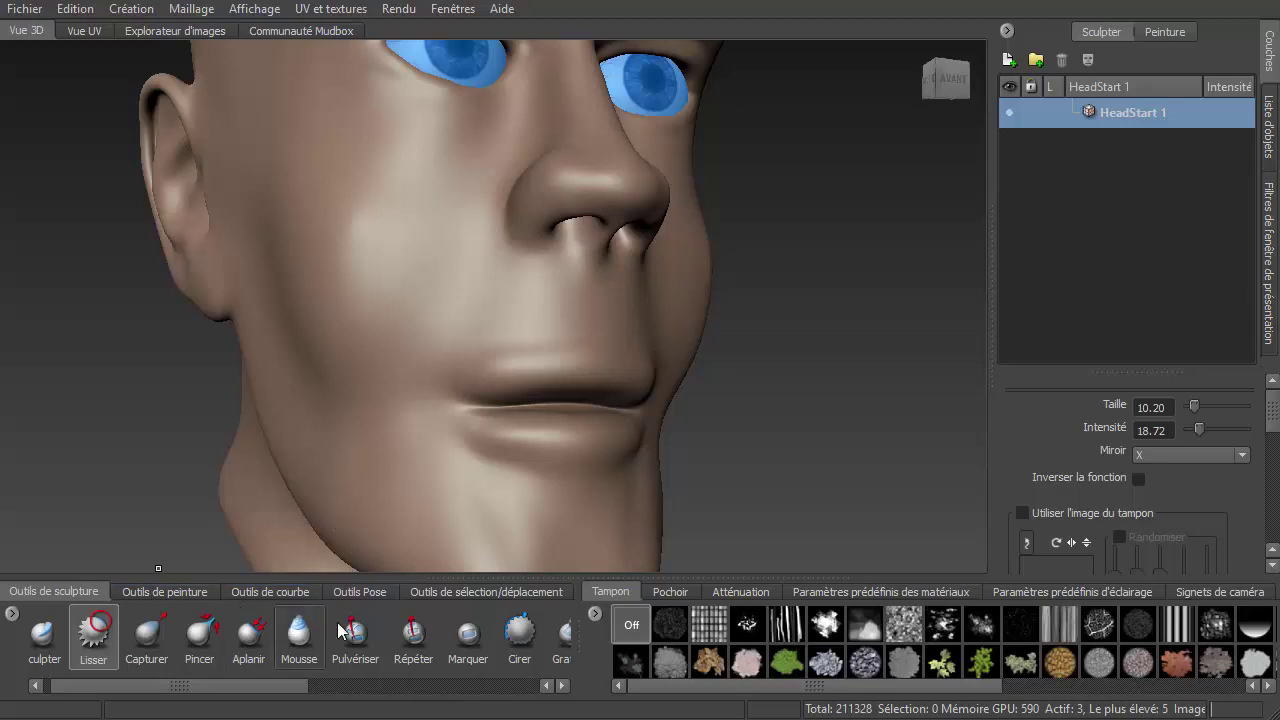
pyautogui.moveTo(268, 688); pyautogui.dragTo(397, 697)
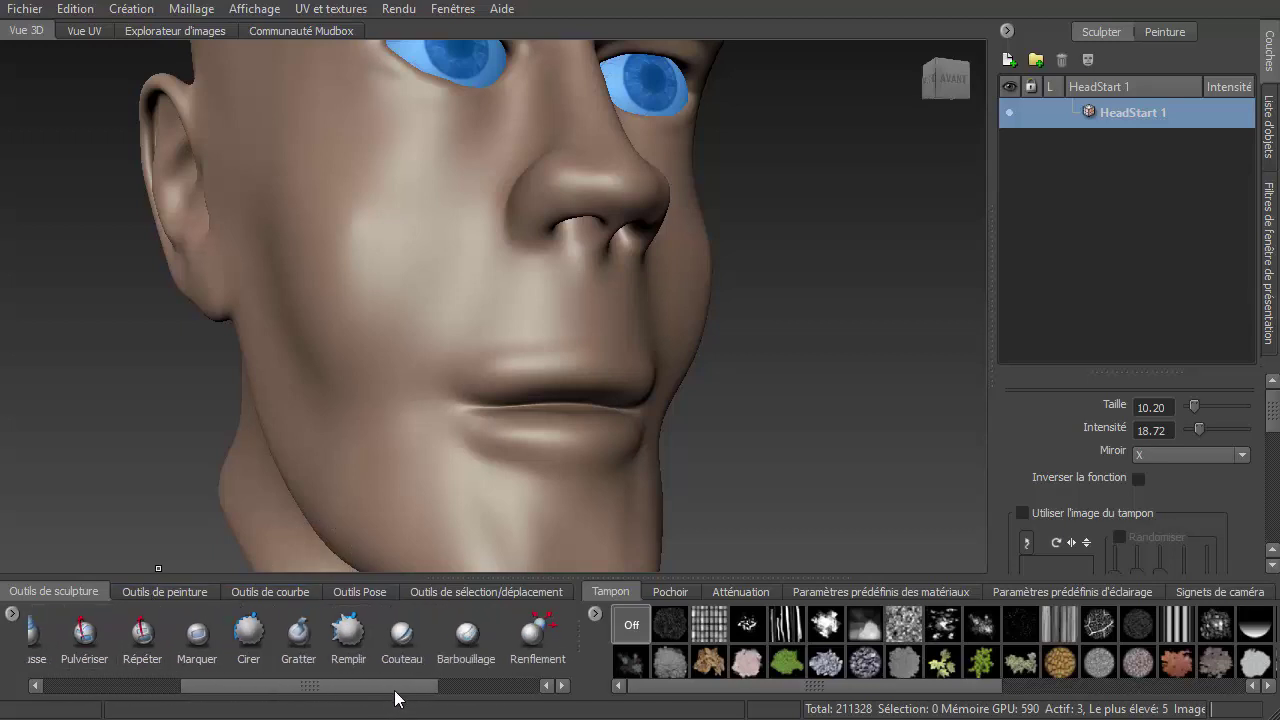
# Select the Couteau brush, orbit to a straight front view and enable Trait fixe
pyautogui.click(400, 632)
pyautogui.scroll(3, 575, 370)
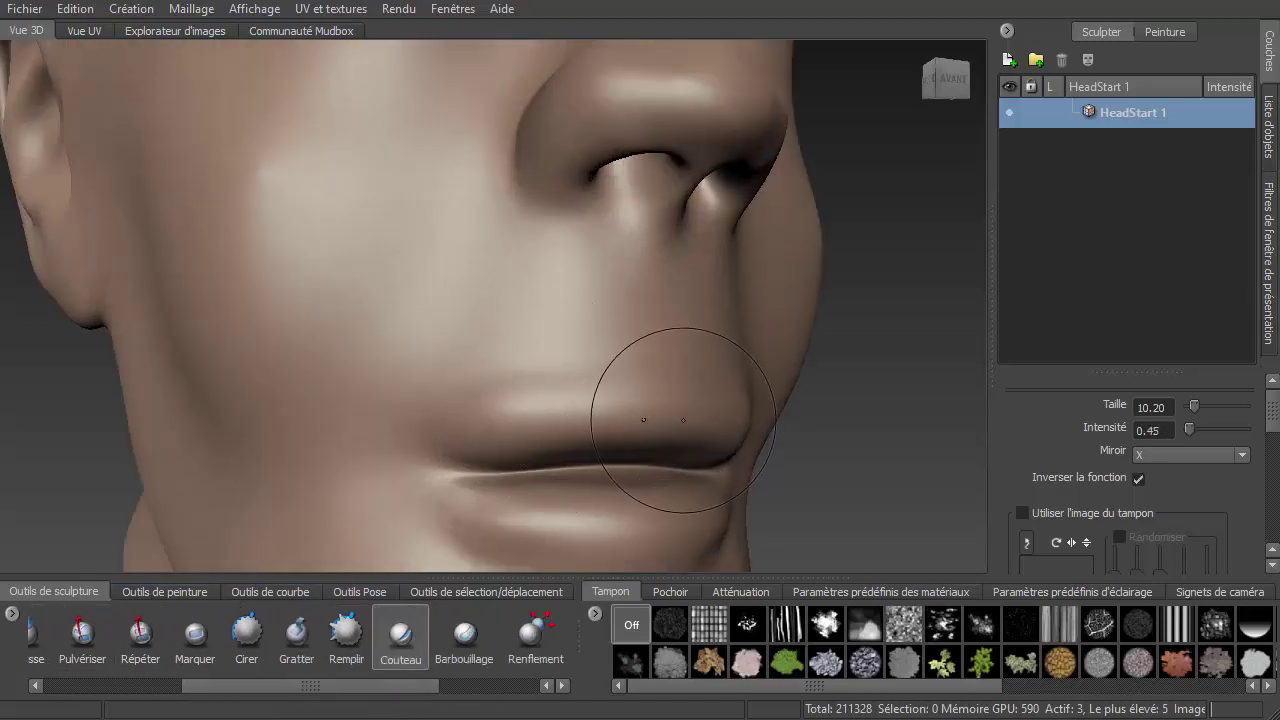
pyautogui.moveTo(683, 420)
pyautogui.keyDown('alt'); pyautogui.mouseDown()
pyautogui.moveTo(400, 340)
pyautogui.moveTo(413, 310)
pyautogui.mouseUp(); pyautogui.keyUp('alt')
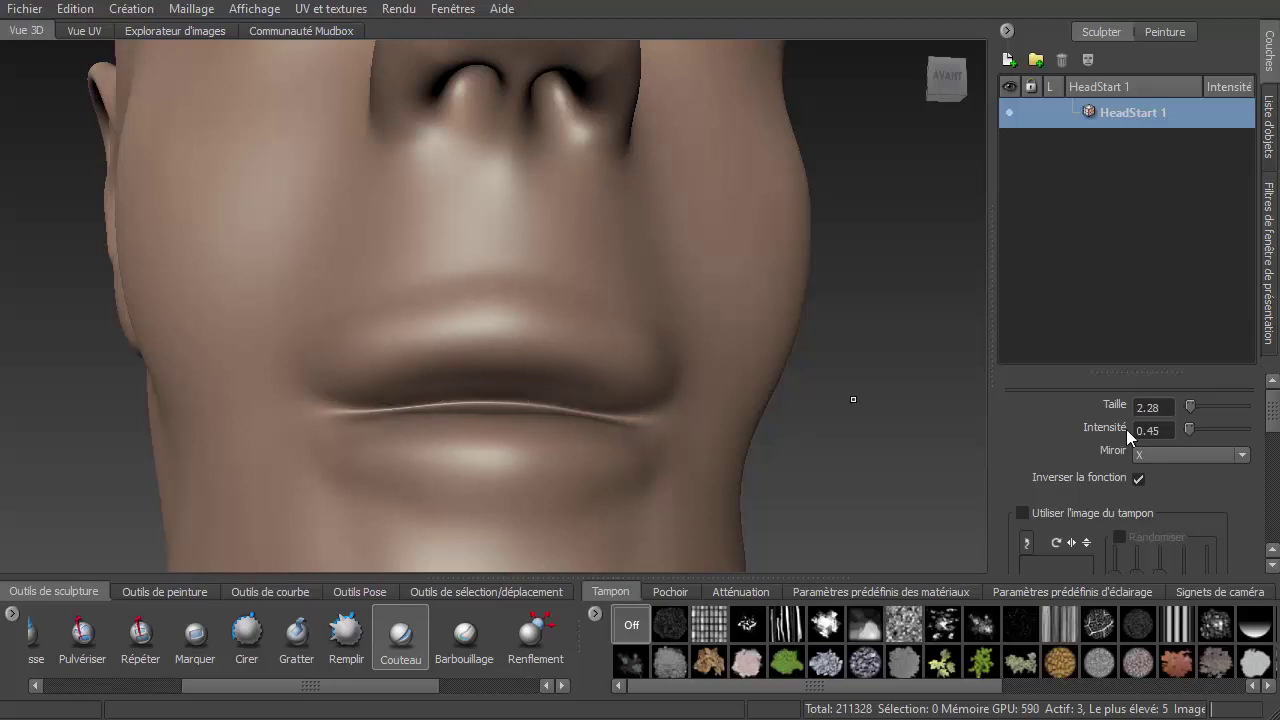
pyautogui.moveTo(1275, 412); pyautogui.dragTo(1261, 511)
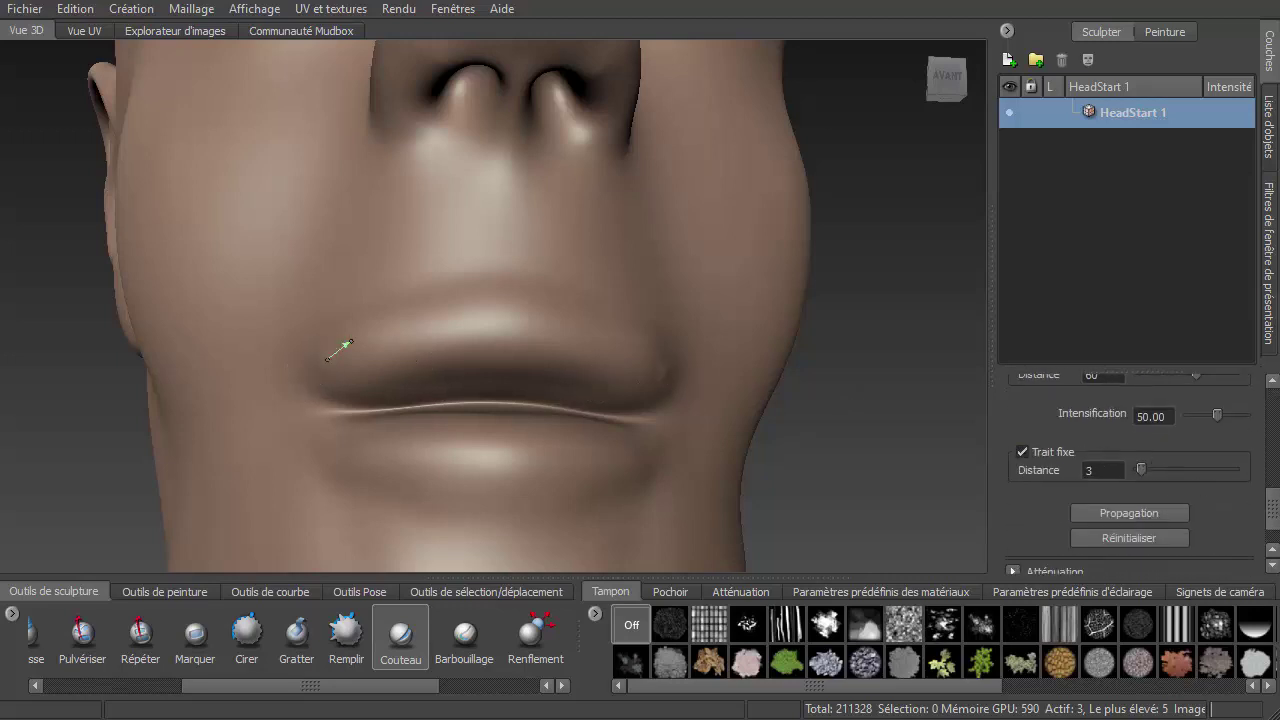
# Carve crease lines along the upper lip and the lower lip
pyautogui.moveTo(433, 309); pyautogui.dragTo(549, 305)
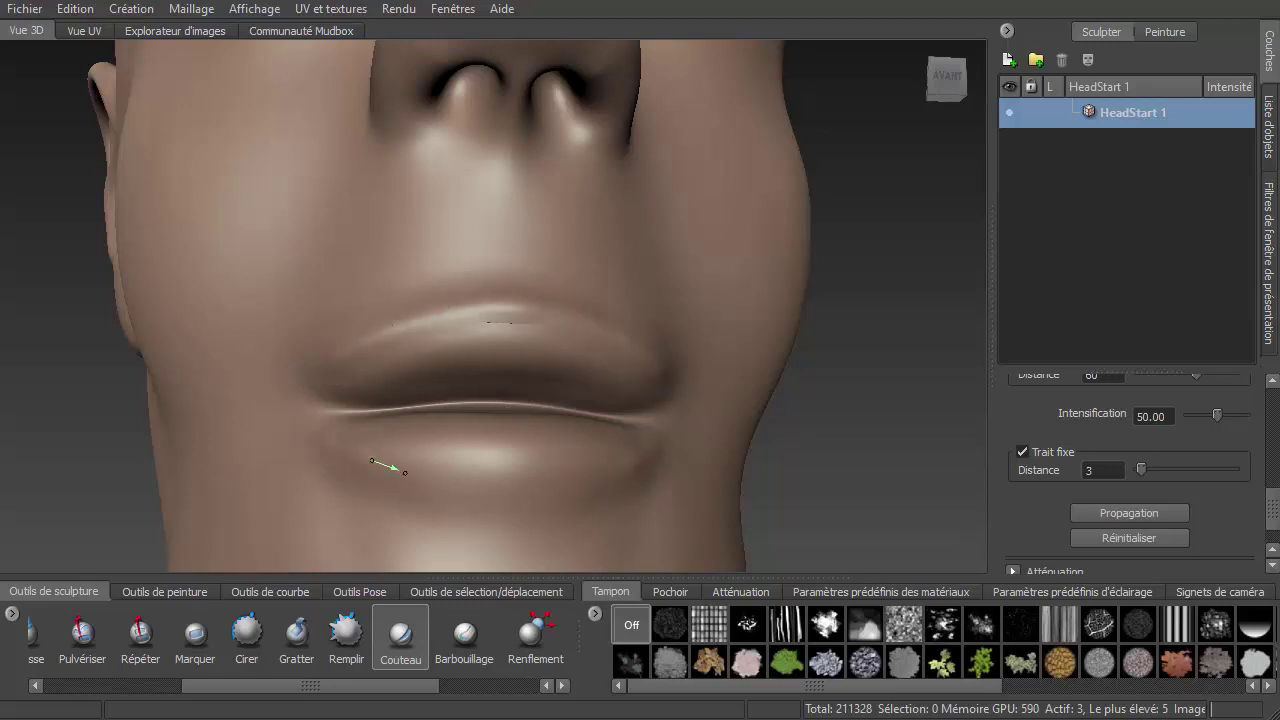
pyautogui.moveTo(404, 472); pyautogui.dragTo(563, 468)
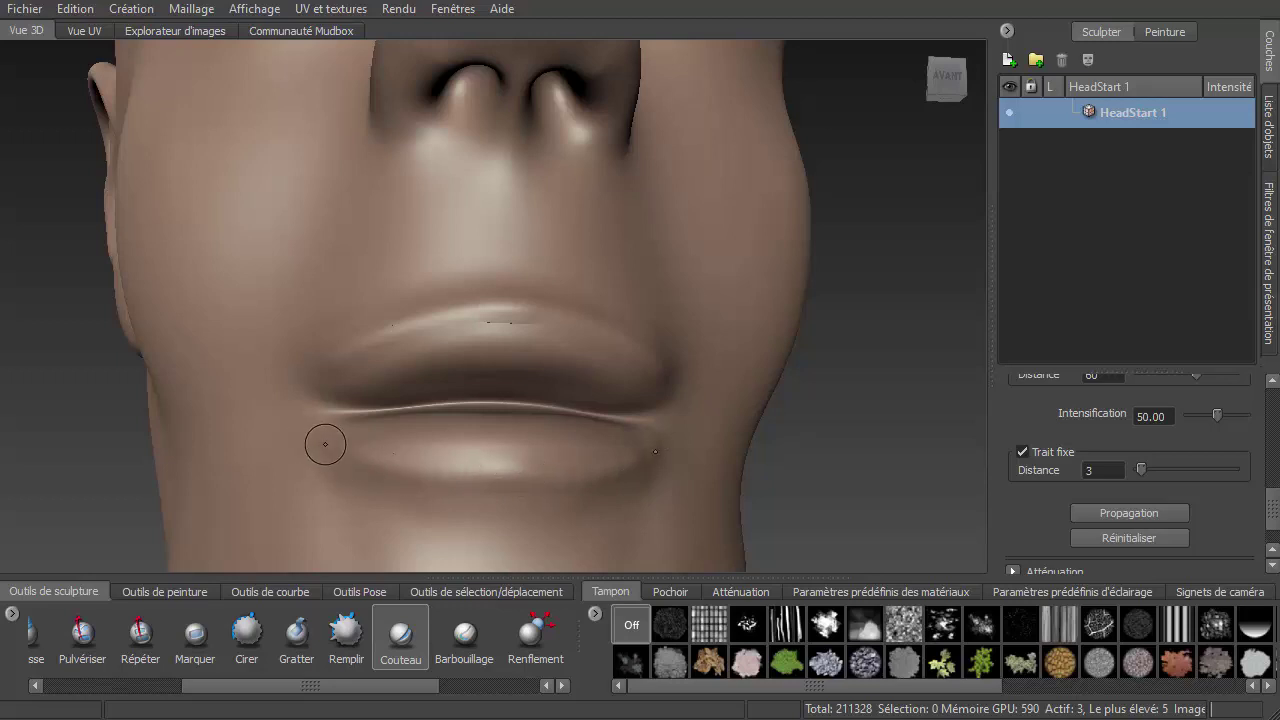
pyautogui.moveTo(485, 483); pyautogui.dragTo(547, 482)
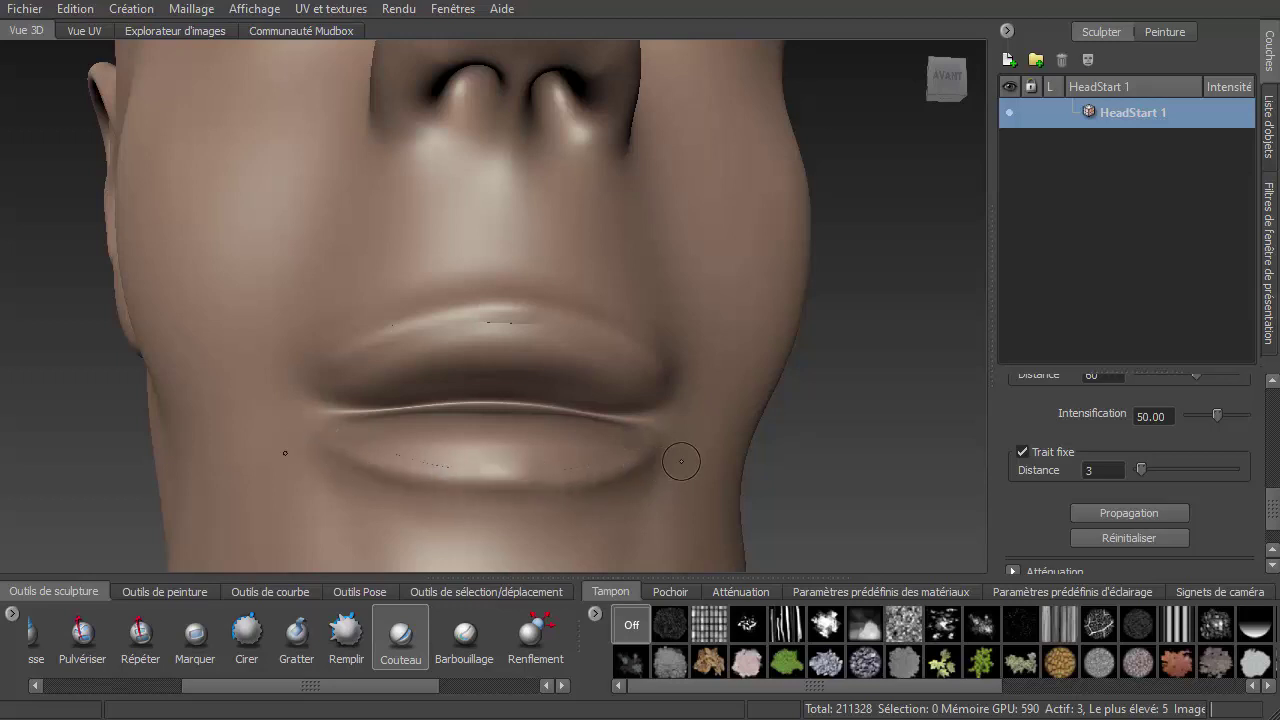
pyautogui.moveTo(681, 461)
pyautogui.keyDown('alt'); pyautogui.mouseDown()
pyautogui.moveTo(659, 417)
pyautogui.moveTo(640, 420)
pyautogui.mouseUp(); pyautogui.keyUp('alt')
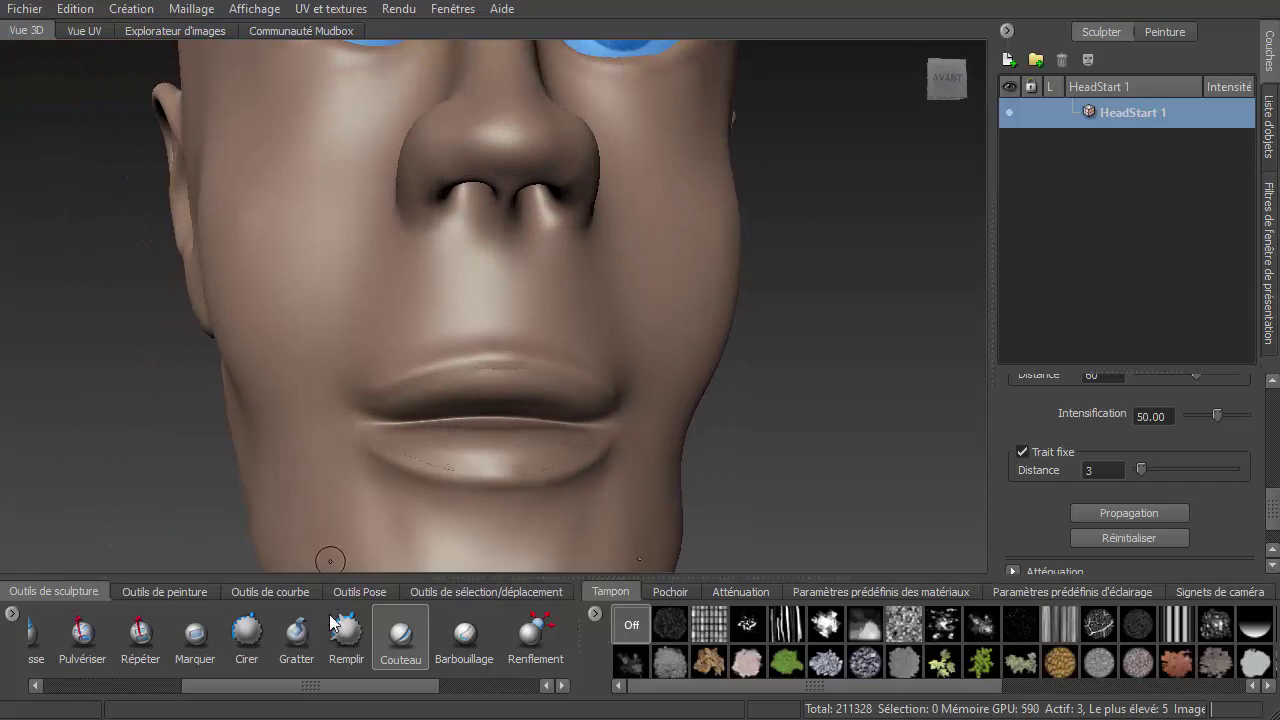
# Carve two creases across the chin below the mouth with the Couteau brush
pyautogui.click(247, 640)
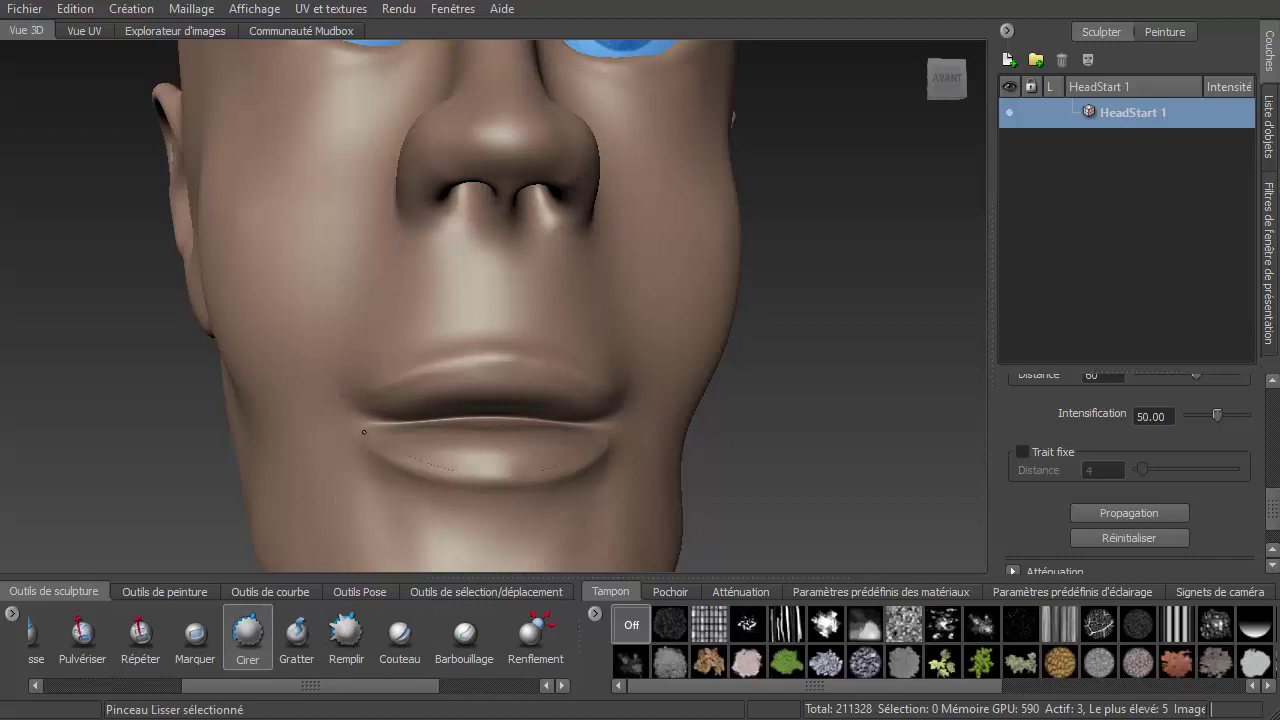
pyautogui.moveTo(586, 400)
pyautogui.keyDown('alt'); pyautogui.mouseDown()
pyautogui.moveTo(741, 394)
pyautogui.moveTo(543, 386)
pyautogui.mouseUp(); pyautogui.keyUp('alt')
pyautogui.press('shift')
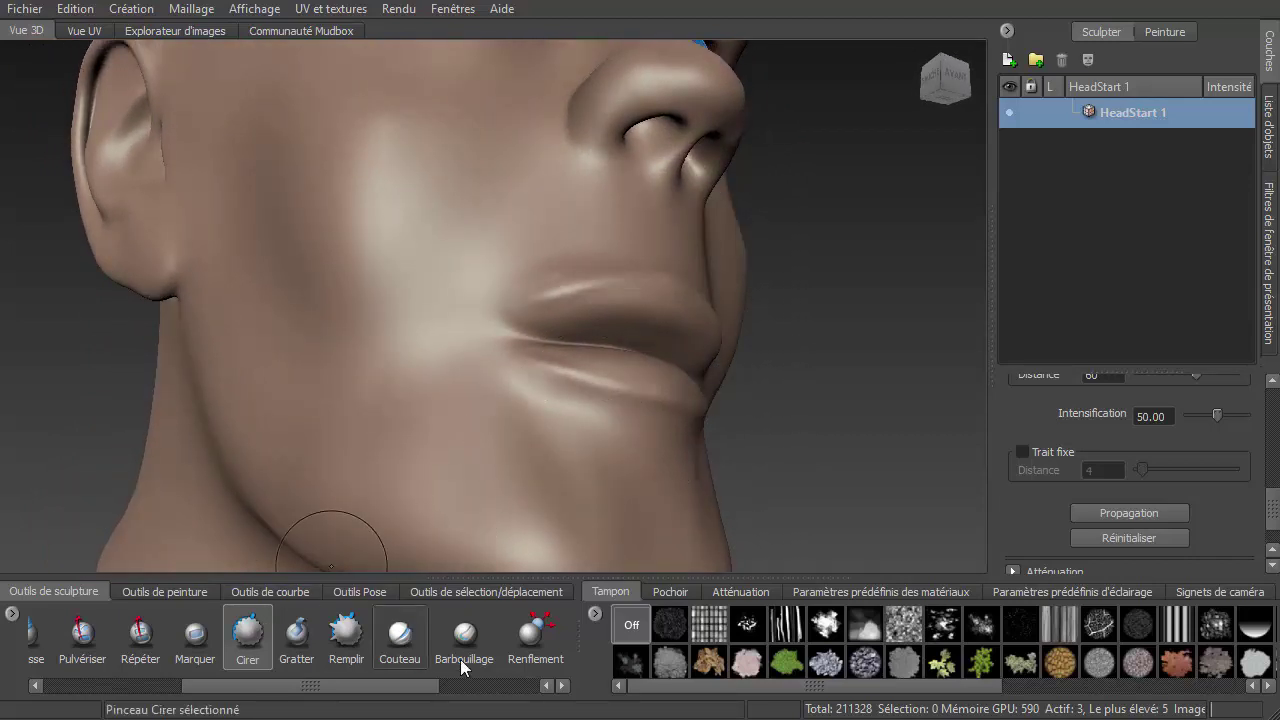
pyautogui.click(397, 648)
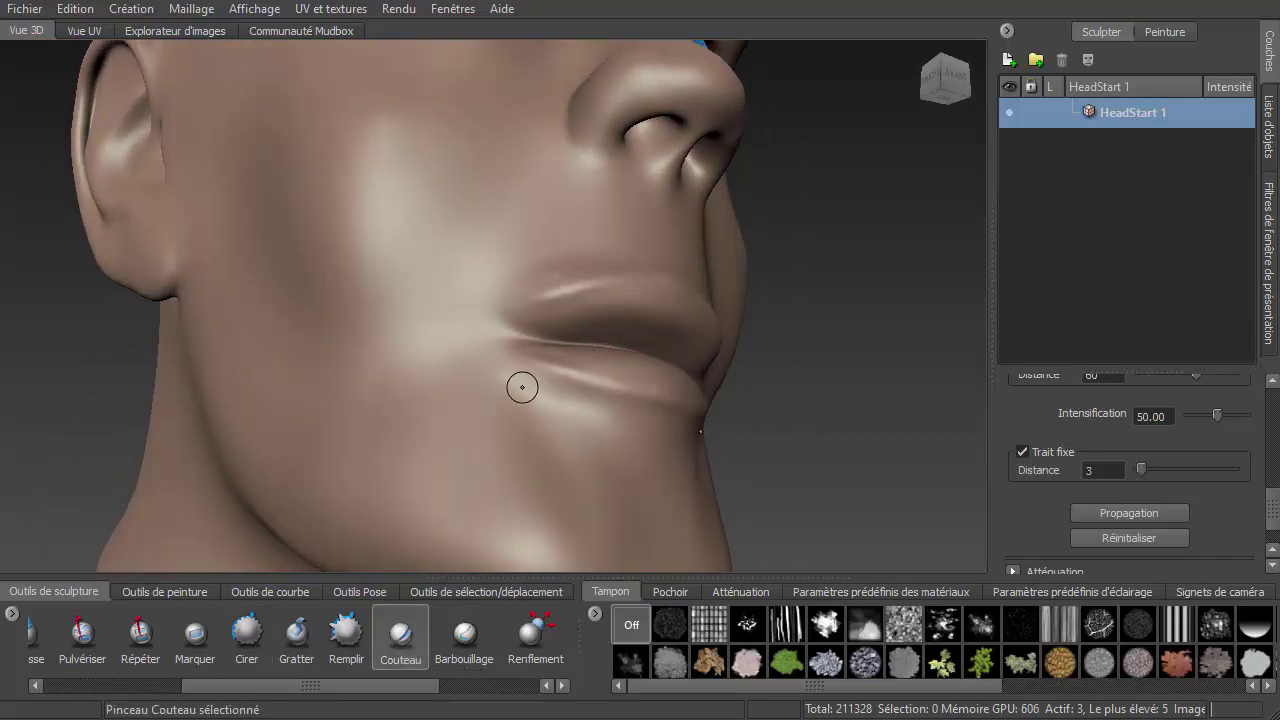
pyautogui.moveTo(555, 410); pyautogui.dragTo(583, 428)
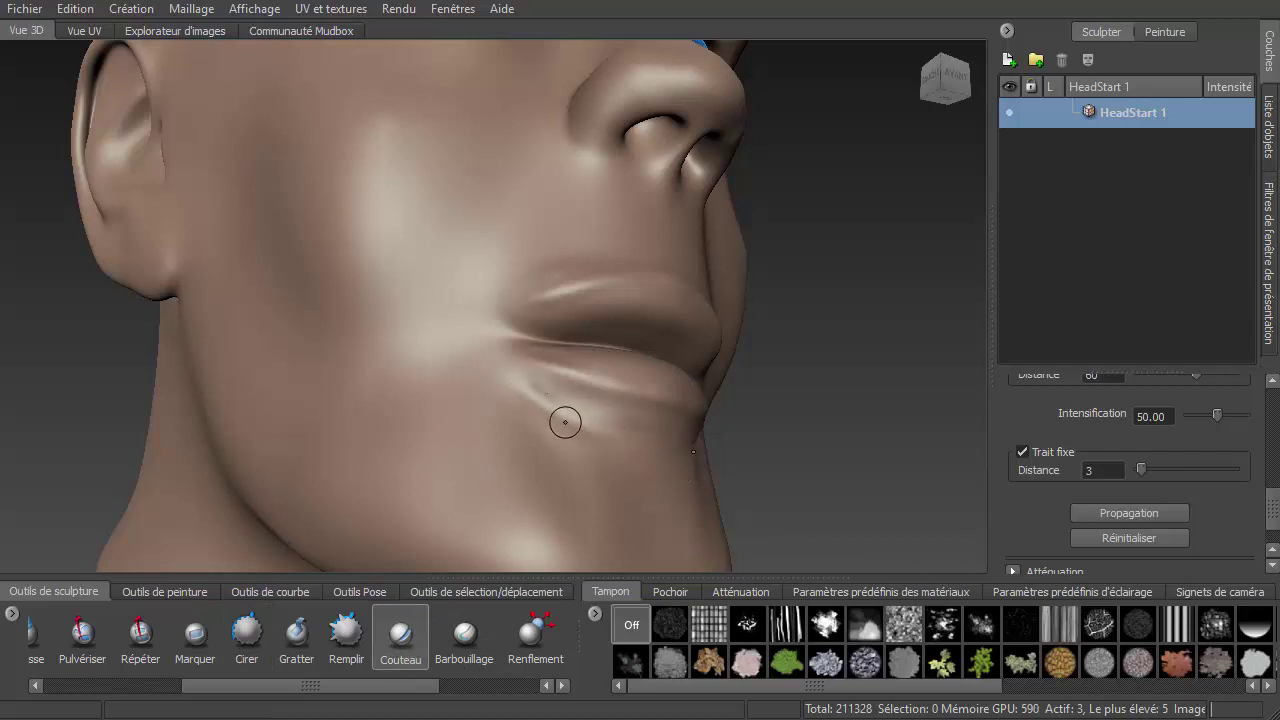
pyautogui.moveTo(540, 386); pyautogui.dragTo(625, 437)
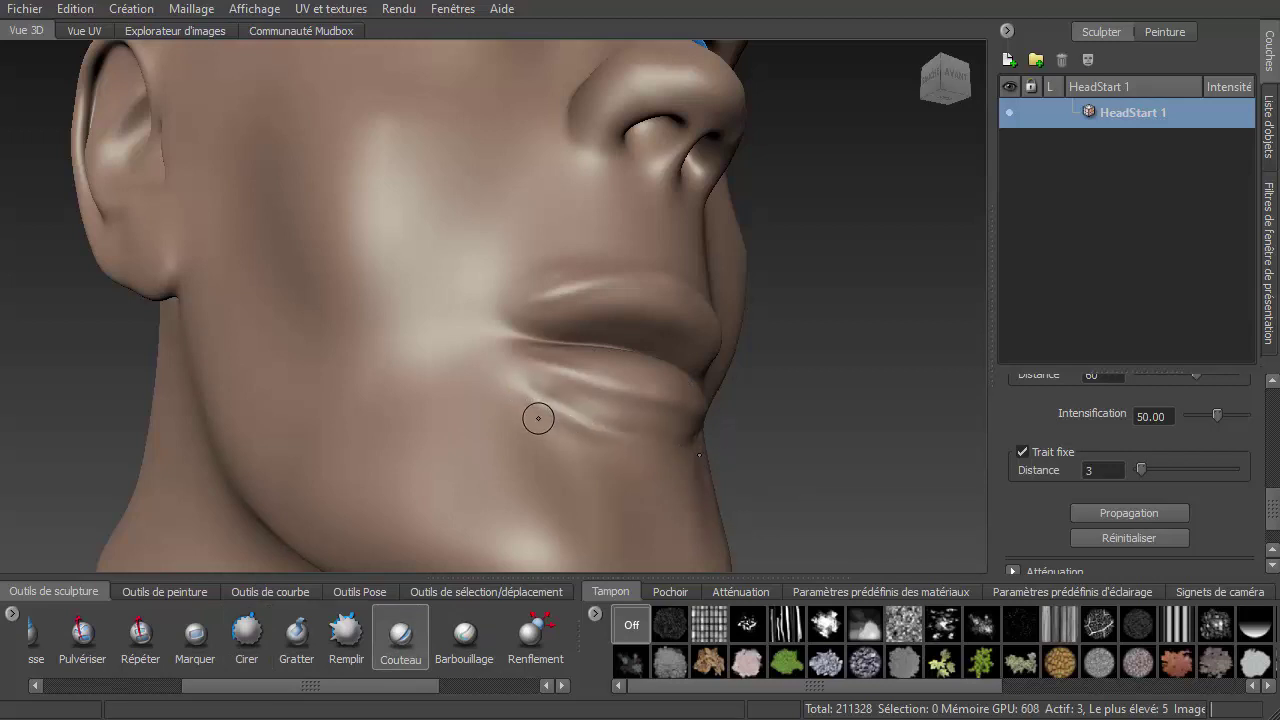
# Soften the chin creases with Cirer and Shift-smoothing, then frame the whole face
pyautogui.click(249, 638)
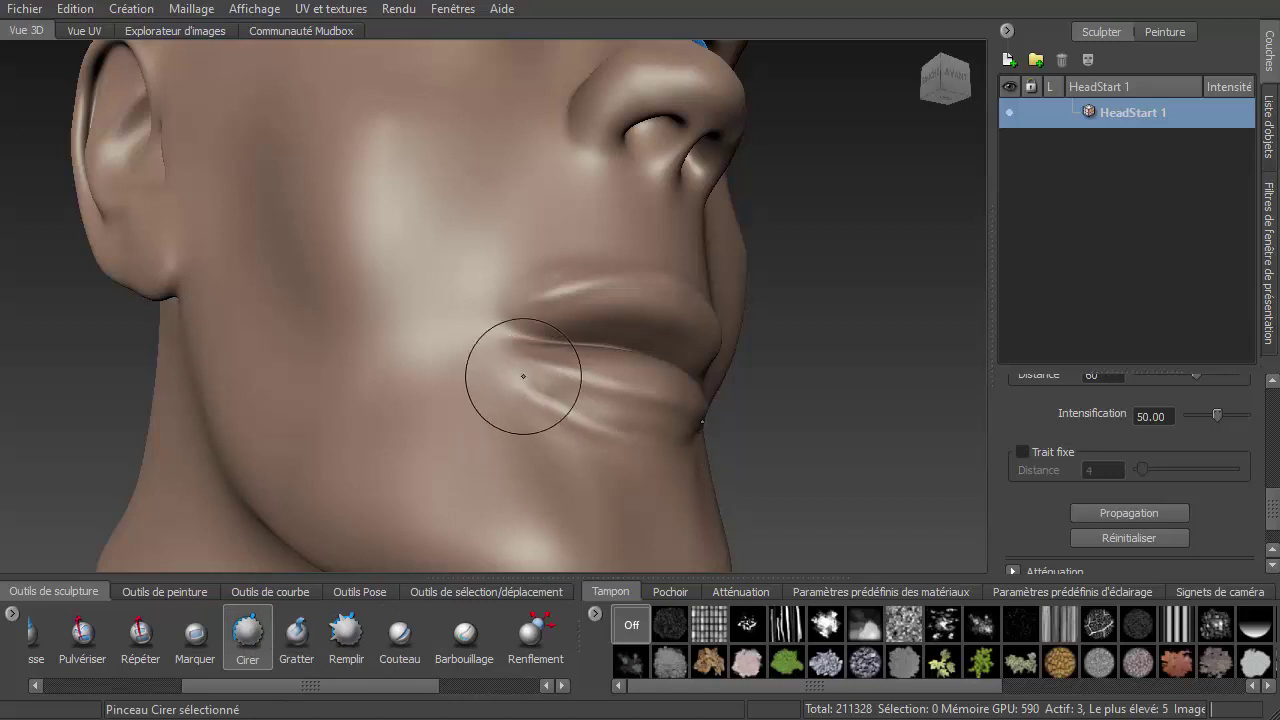
pyautogui.press('shift')
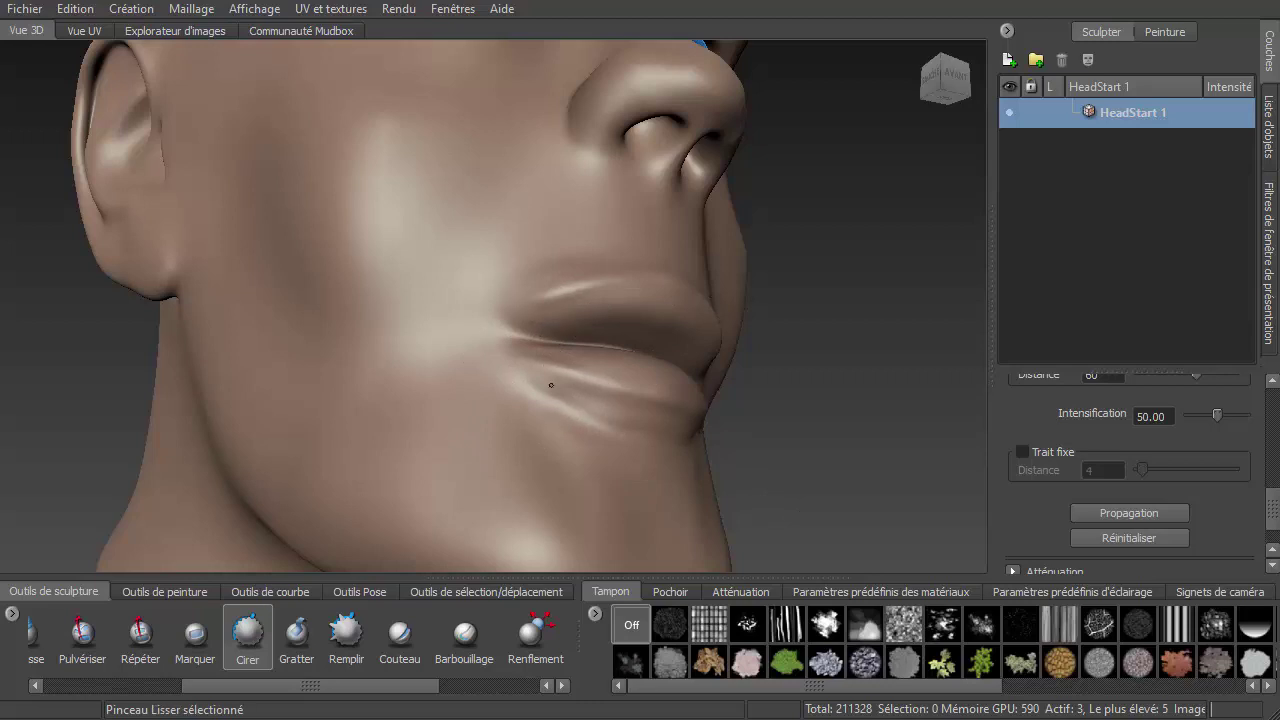
pyautogui.press('f')
pyautogui.moveTo(571, 296)
pyautogui.keyDown('alt'); pyautogui.mouseDown()
pyautogui.moveTo(683, 387)
pyautogui.moveTo(751, 367)
pyautogui.moveTo(702, 366)
pyautogui.mouseUp(); pyautogui.keyUp('alt')
# Select the Capturer grab brush and enlarge it to cover the chin
pyautogui.moveTo(185, 684); pyautogui.dragTo(101, 644)
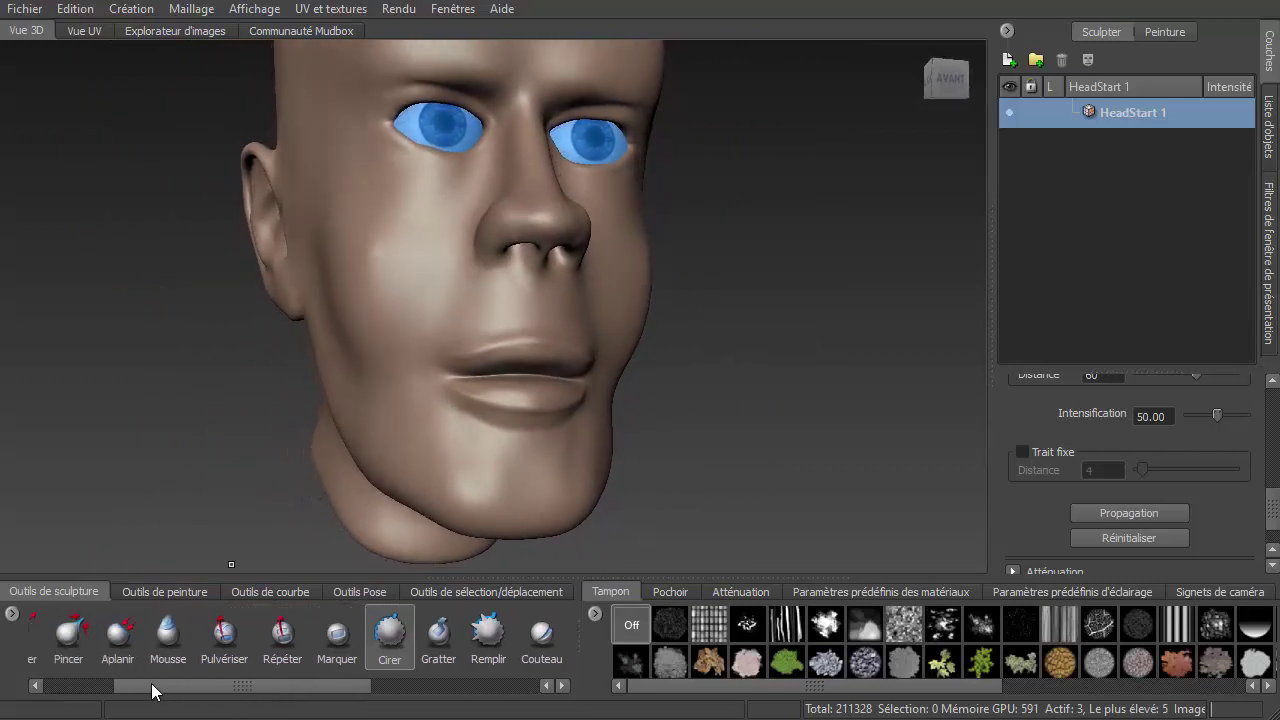
pyautogui.moveTo(176, 684); pyautogui.dragTo(128, 692)
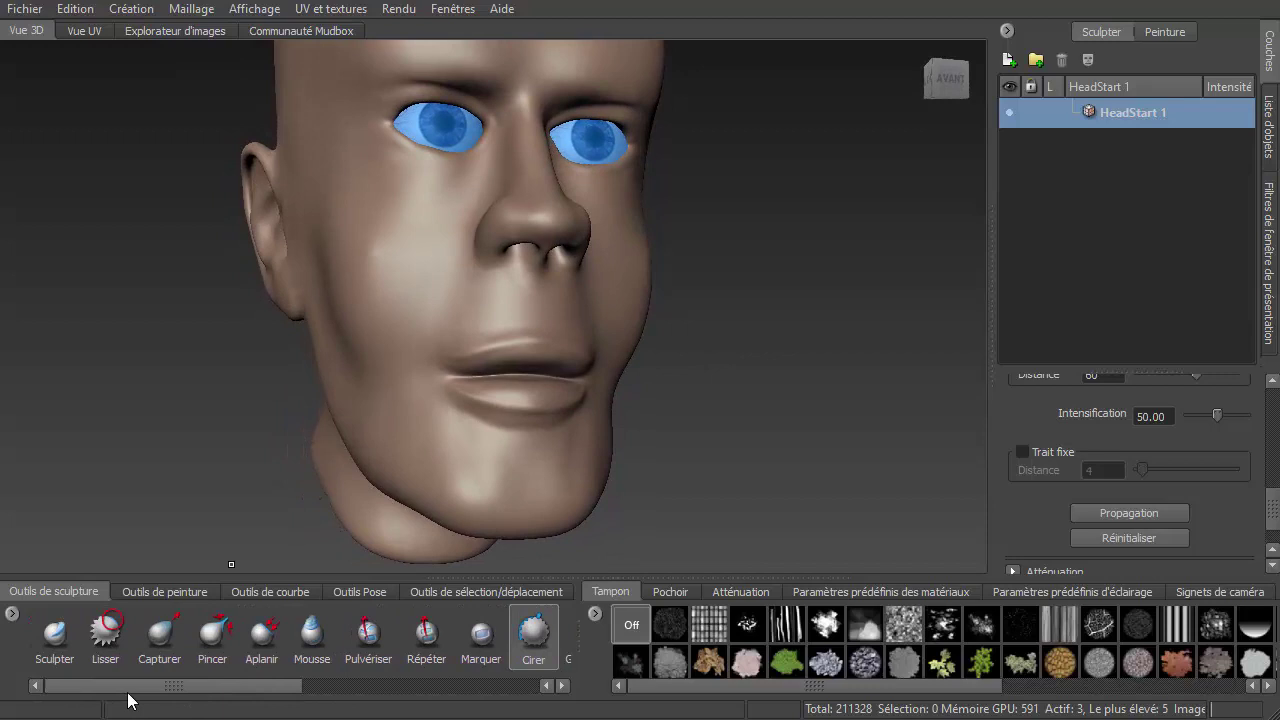
pyautogui.click(150, 640)
pyautogui.moveTo(437, 466)
pyautogui.mouseDown()
pyautogui.moveTo(477, 506)
pyautogui.moveTo(497, 446)
pyautogui.moveTo(467, 433)
pyautogui.mouseUp()
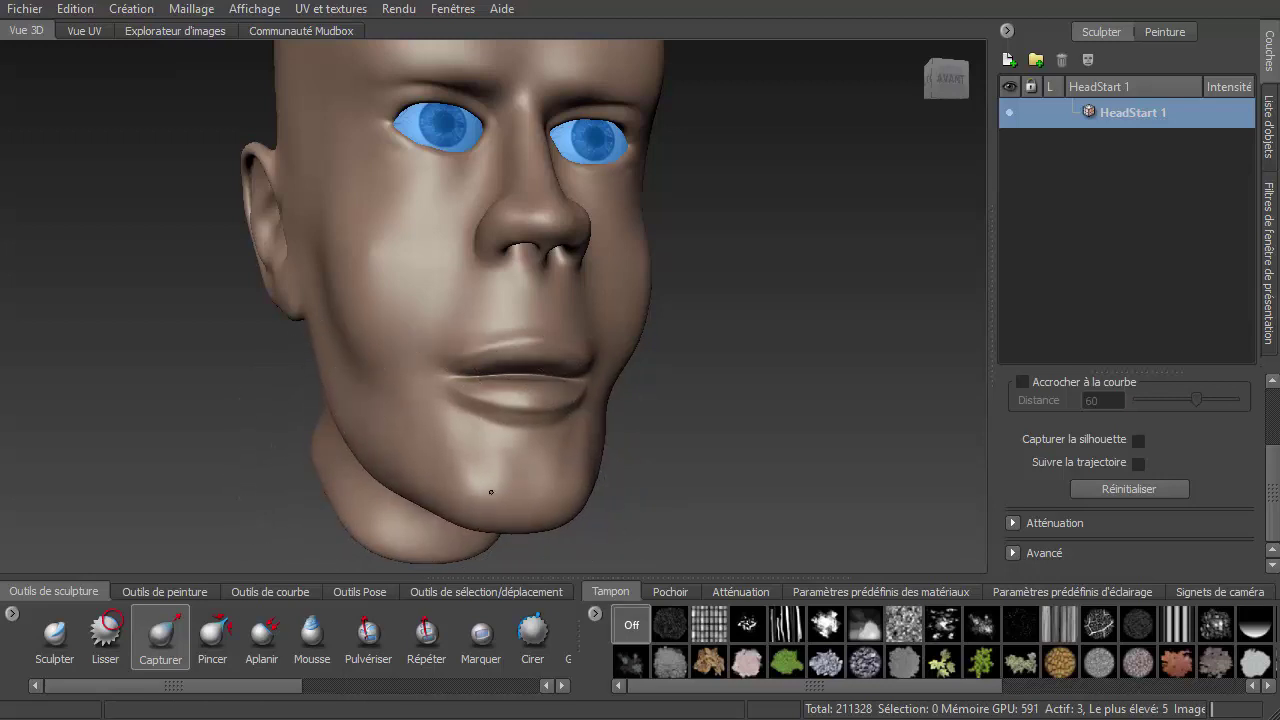
# Orbit the head to a right profile and up under the chin and neck
pyautogui.moveTo(491, 492)
pyautogui.keyDown('alt'); pyautogui.mouseDown()
pyautogui.moveTo(632, 490)
pyautogui.moveTo(590, 483)
pyautogui.mouseUp(); pyautogui.keyUp('alt')
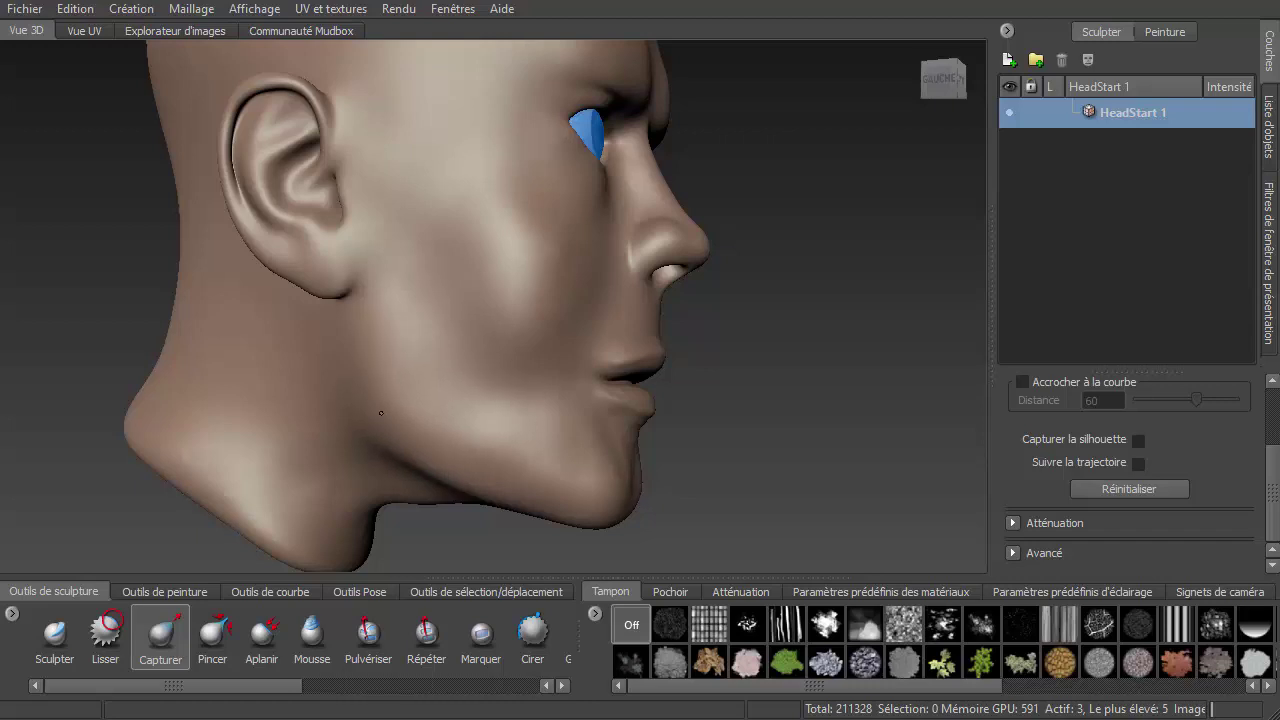
pyautogui.moveTo(500, 245)
pyautogui.keyDown('alt'); pyautogui.mouseDown()
pyautogui.moveTo(540, 305)
pyautogui.moveTo(586, 286)
pyautogui.moveTo(560, 320)
pyautogui.moveTo(609, 366)
pyautogui.moveTo(408, 358)
pyautogui.moveTo(524, 256)
pyautogui.mouseUp(); pyautogui.keyUp('alt')
pyautogui.press('shift')
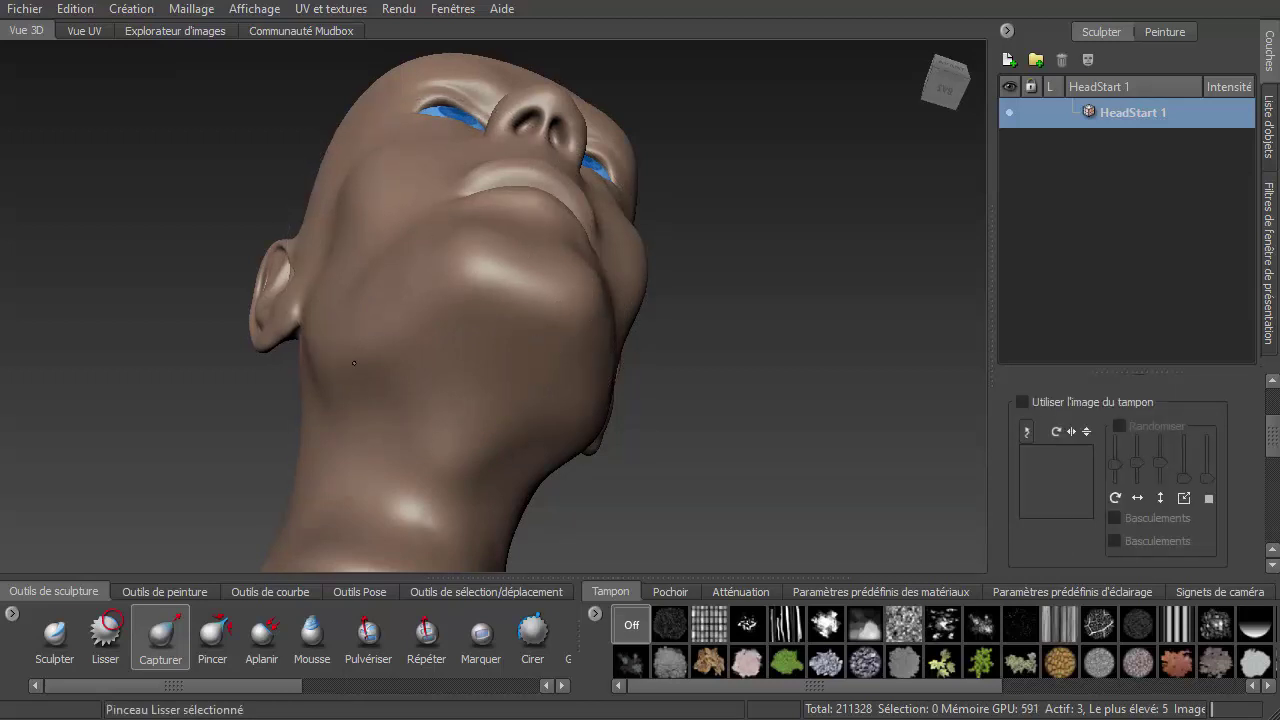
pyautogui.keyDown('alt'); pyautogui.moveTo(485, 270); pyautogui.dragTo(234, 528); pyautogui.keyUp('alt')
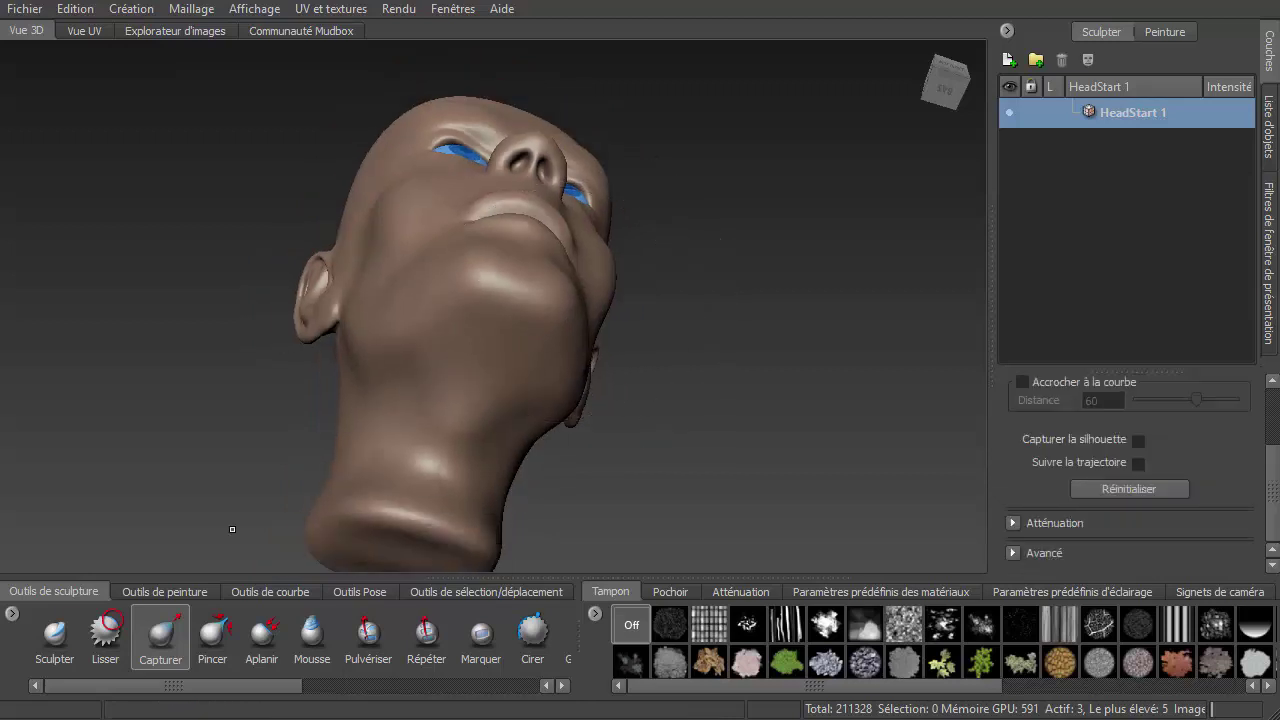
# With an enlarged Sculpter brush, drop to subdivision level 2 and smooth the jaw and neck
pyautogui.click(55, 635)
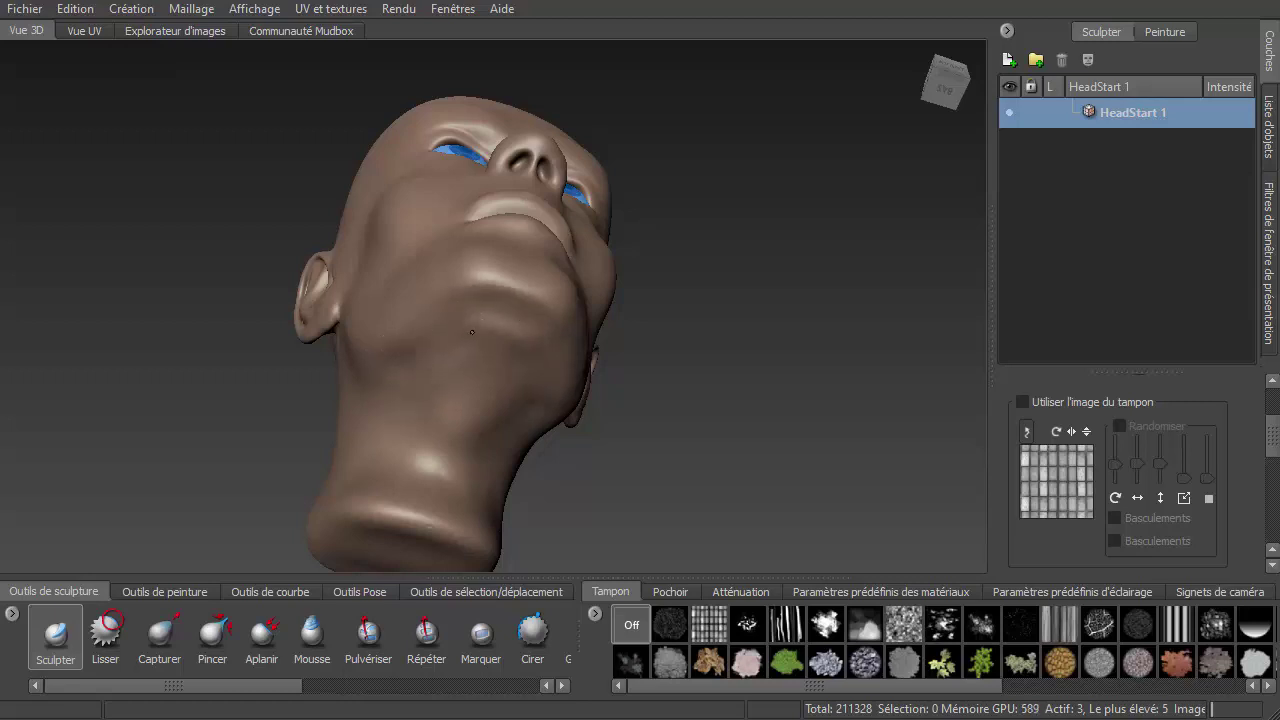
pyautogui.moveTo(453, 387); pyautogui.dragTo(460, 383)
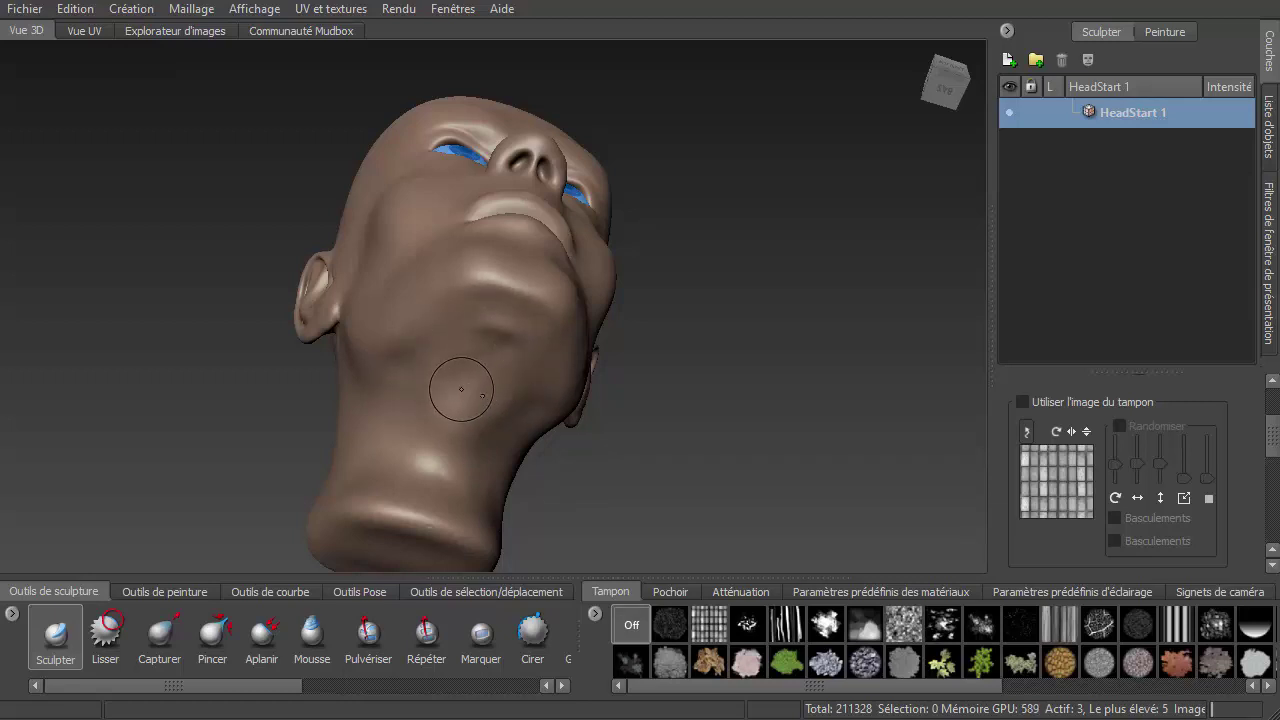
pyautogui.press('shift')
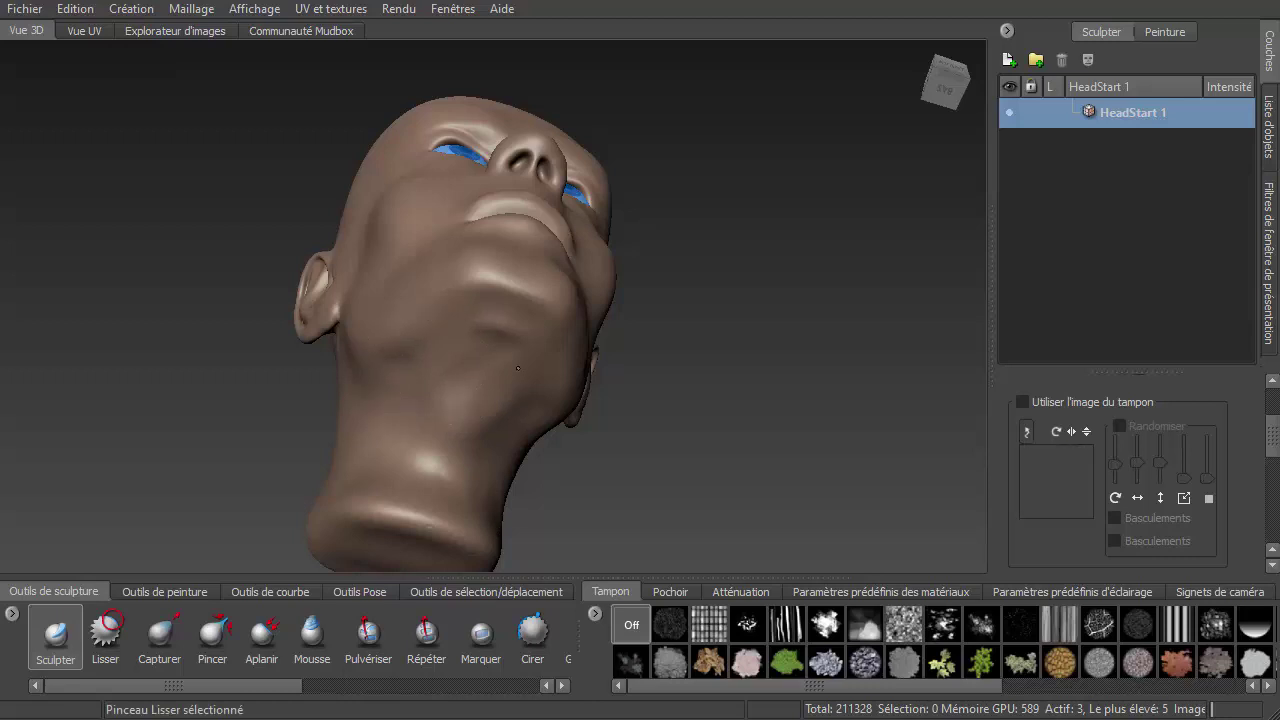
pyautogui.press('pagedown')
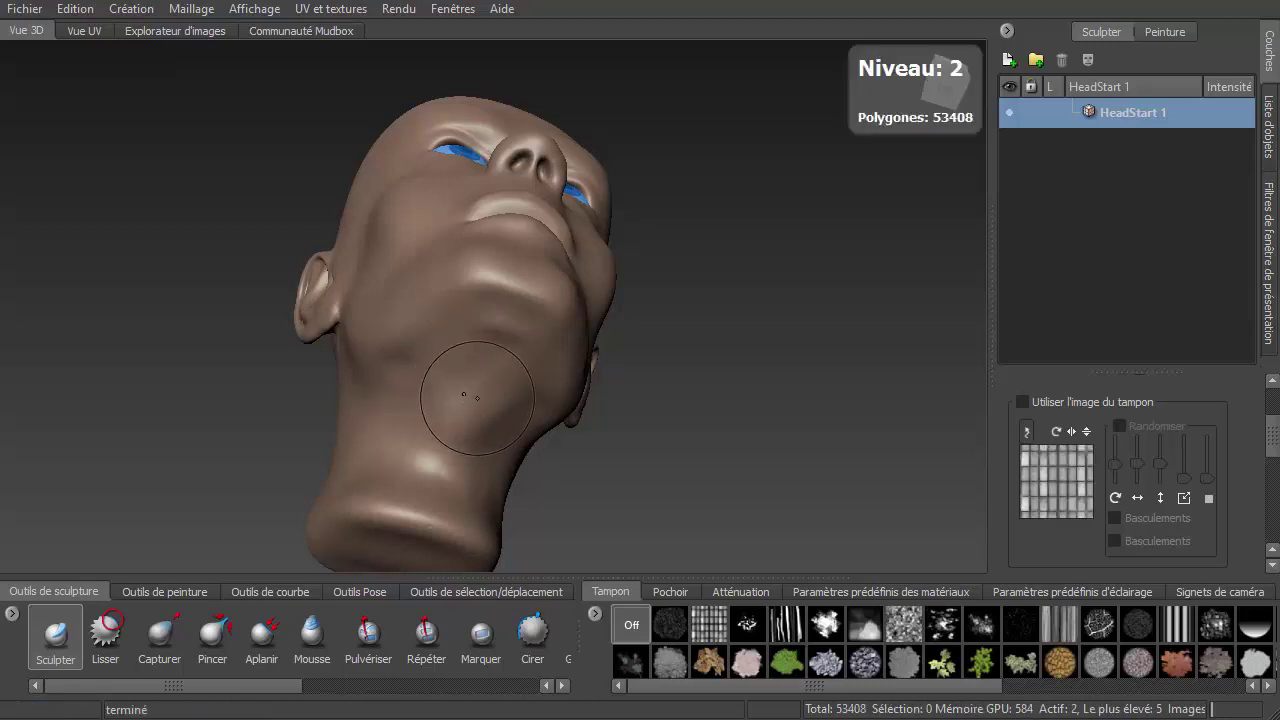
pyautogui.press('shift')
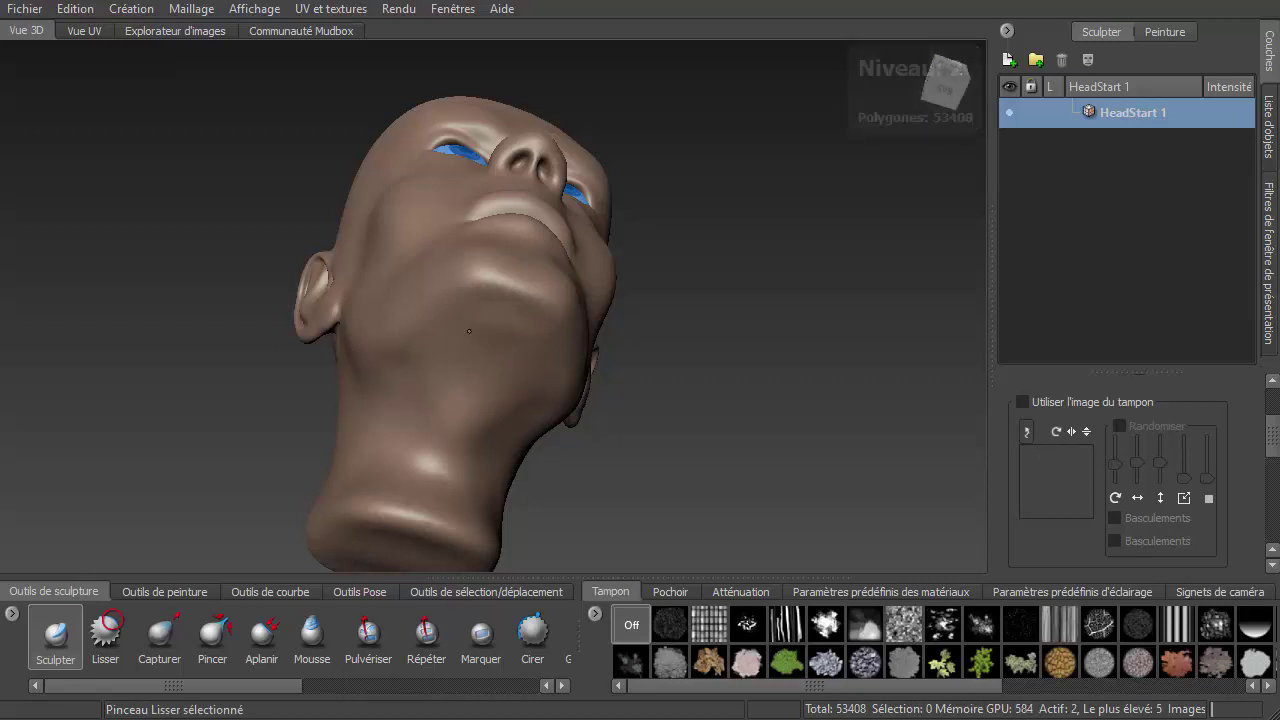
pyautogui.moveTo(498, 335); pyautogui.dragTo(443, 447)
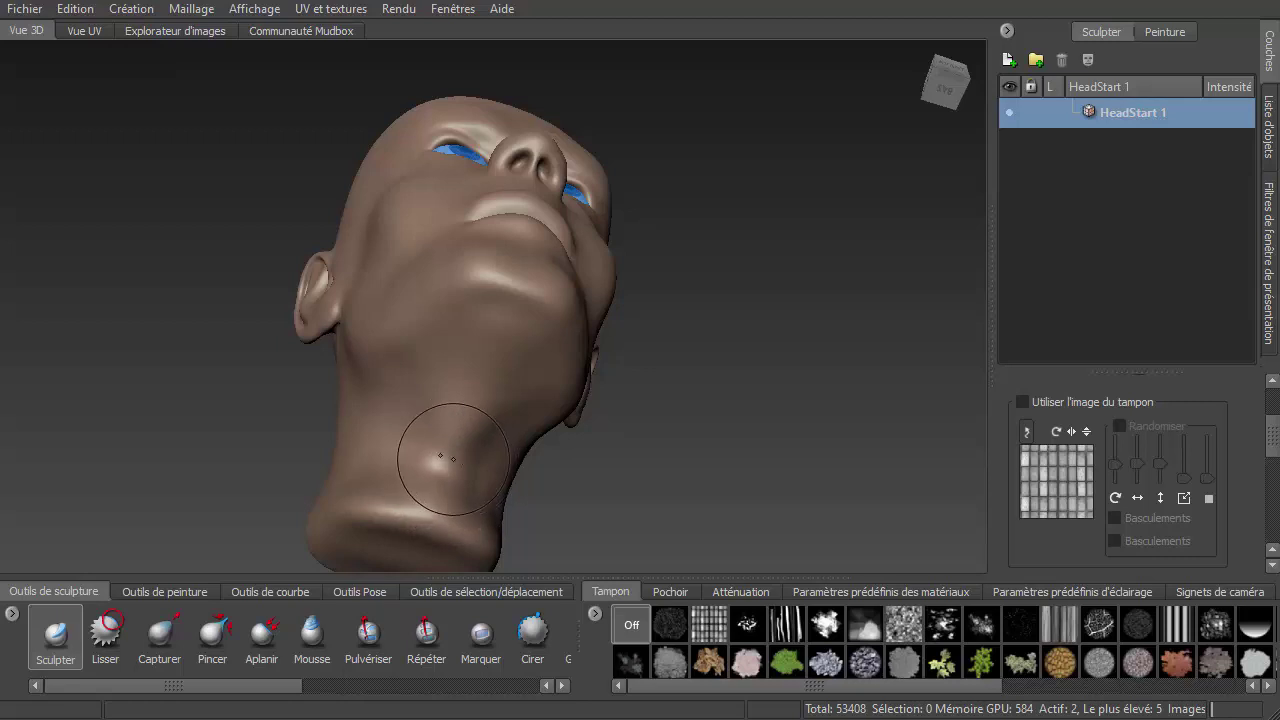
# Sculpt the chin (undoing one stroke), then fill out and smooth the cheek beside the mouth
pyautogui.moveTo(459, 470)
pyautogui.keyDown('alt'); pyautogui.mouseDown()
pyautogui.moveTo(733, 458)
pyautogui.moveTo(571, 486)
pyautogui.moveTo(585, 438)
pyautogui.moveTo(489, 283)
pyautogui.mouseUp(); pyautogui.keyUp('alt')
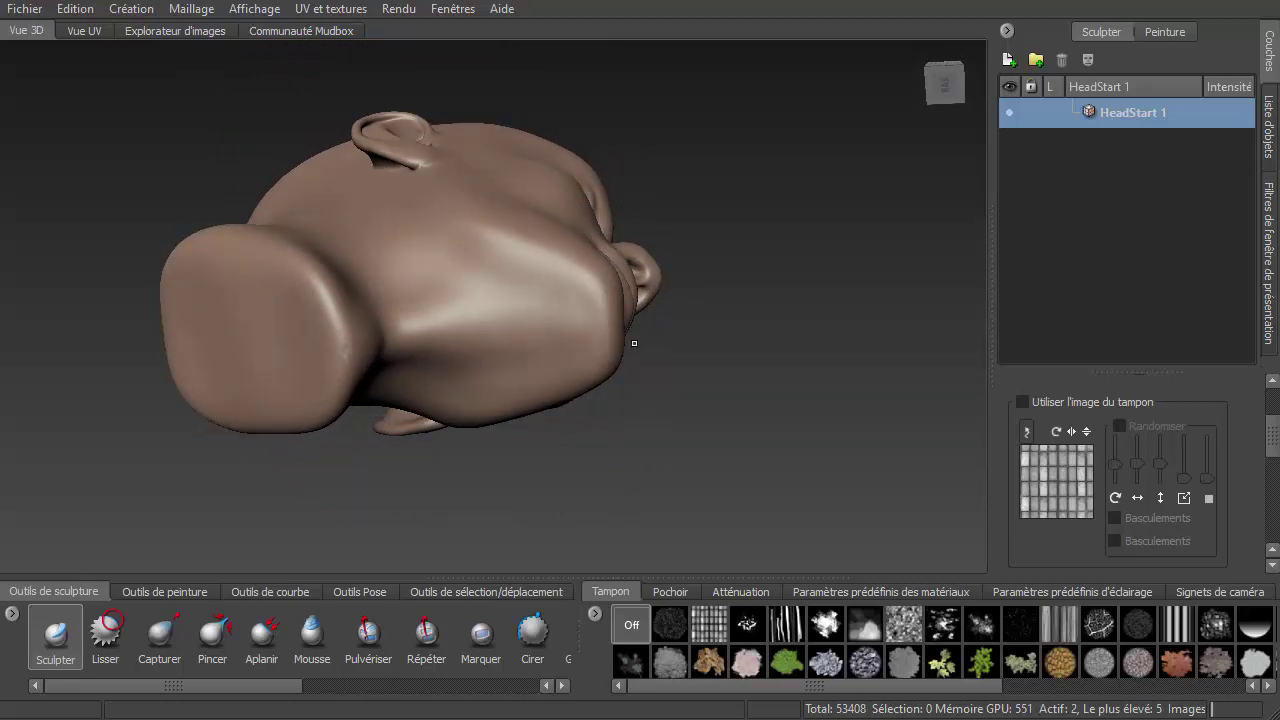
pyautogui.keyDown('alt'); pyautogui.moveTo(634, 343); pyautogui.dragTo(471, 500); pyautogui.keyUp('alt')
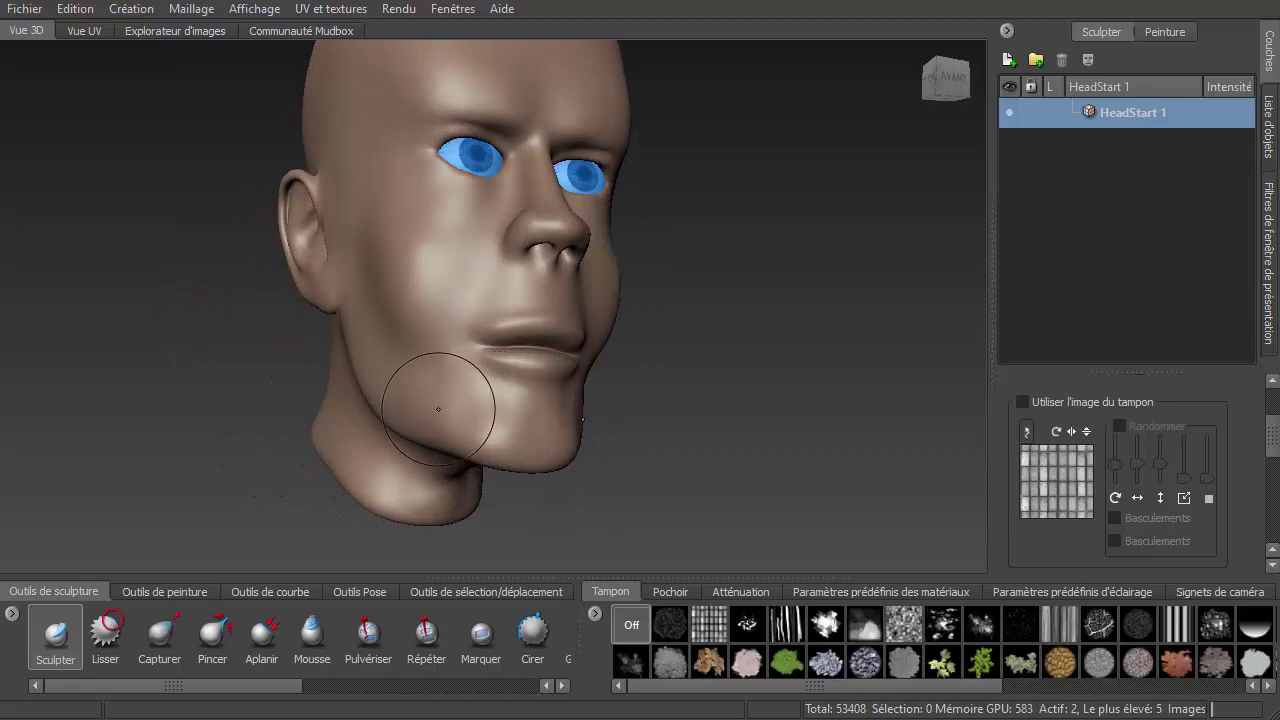
pyautogui.moveTo(457, 414); pyautogui.dragTo(480, 420)
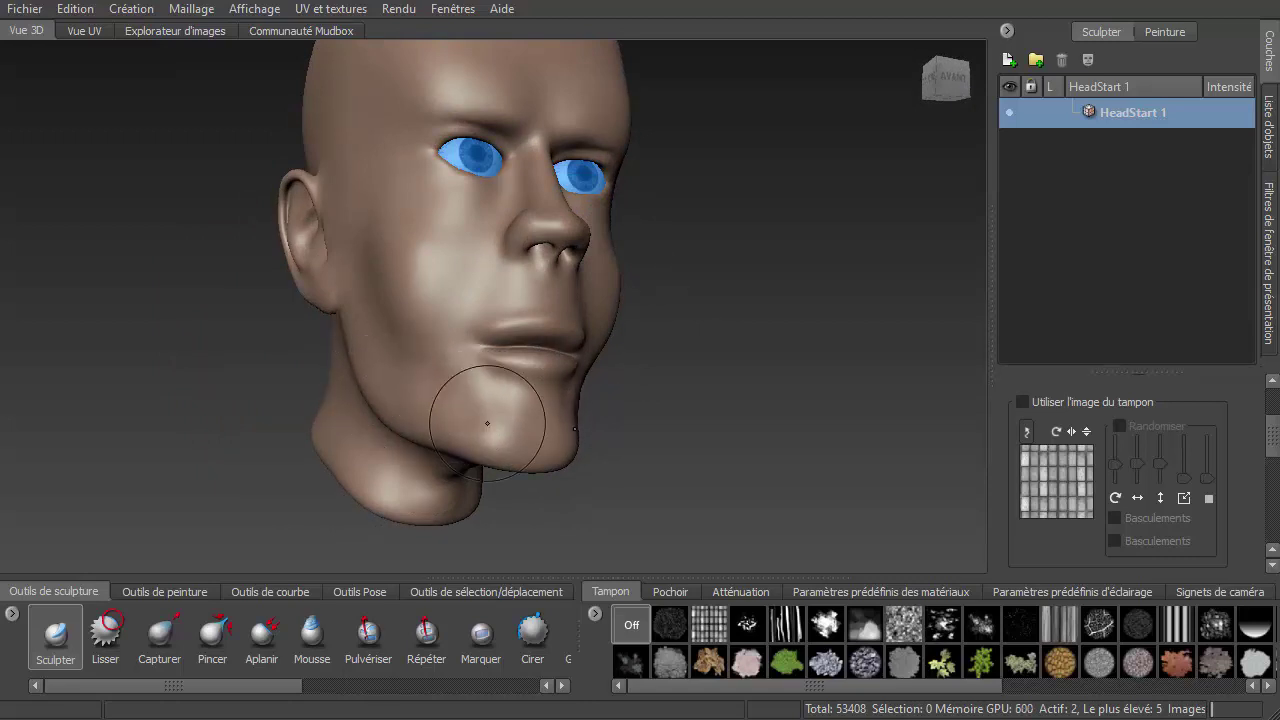
pyautogui.hotkey('ctrl', 'z')
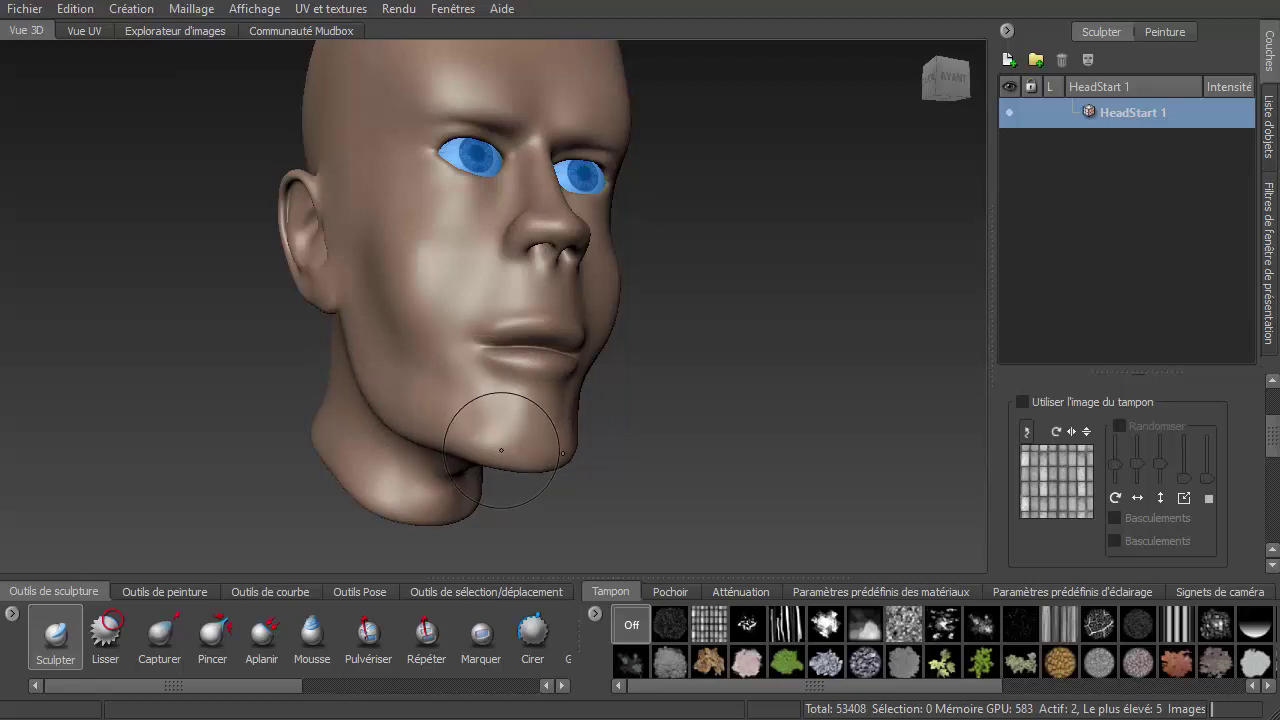
pyautogui.press('shift')
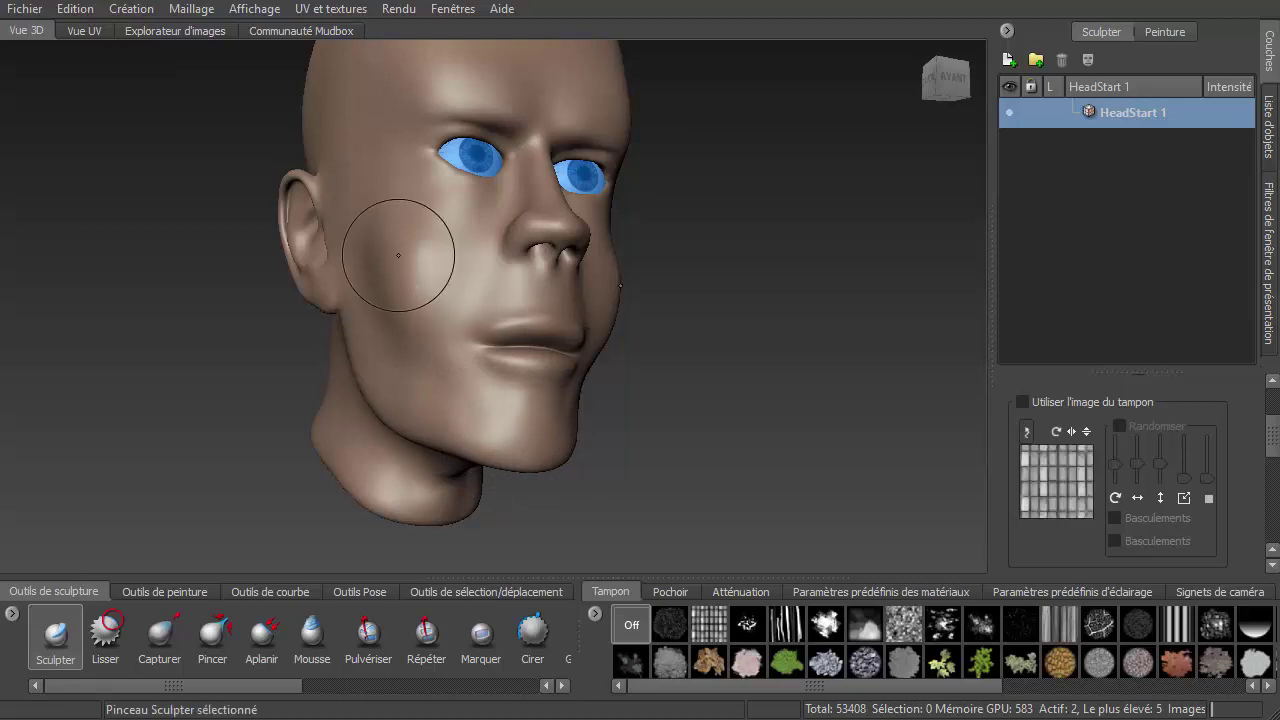
pyautogui.press('shift')
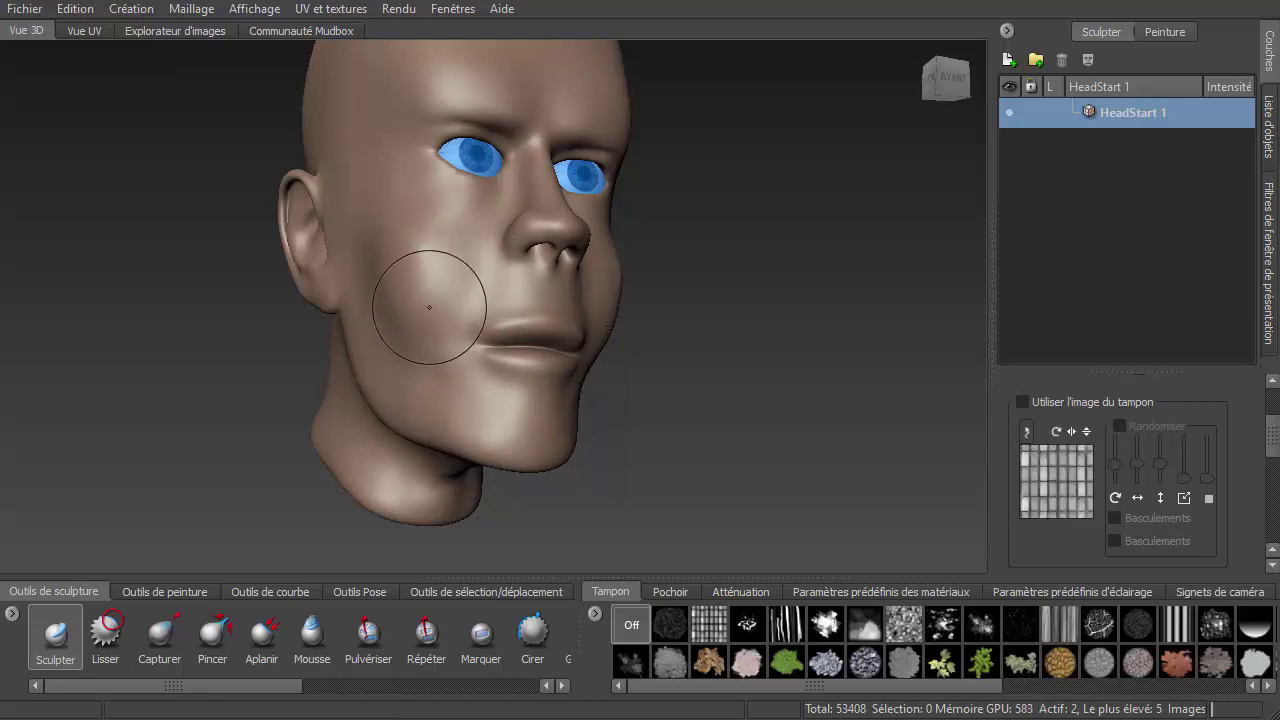
pyautogui.press('shift')
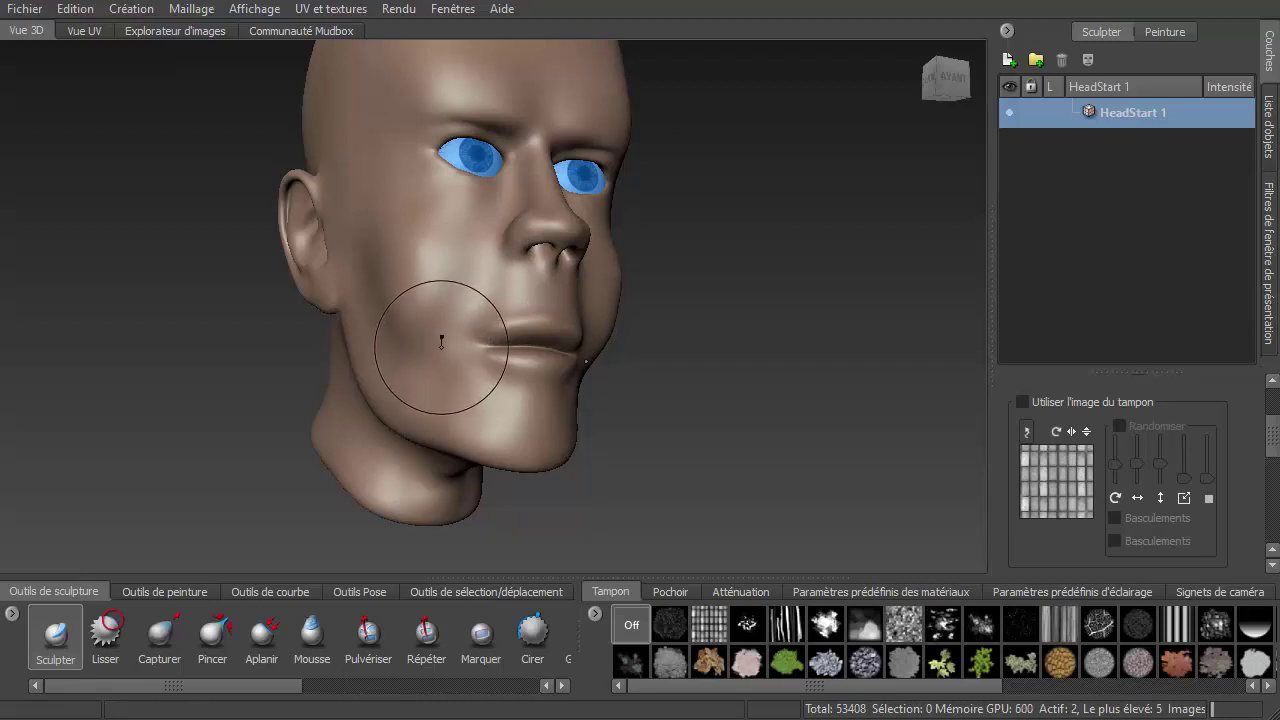
pyautogui.press('shift')
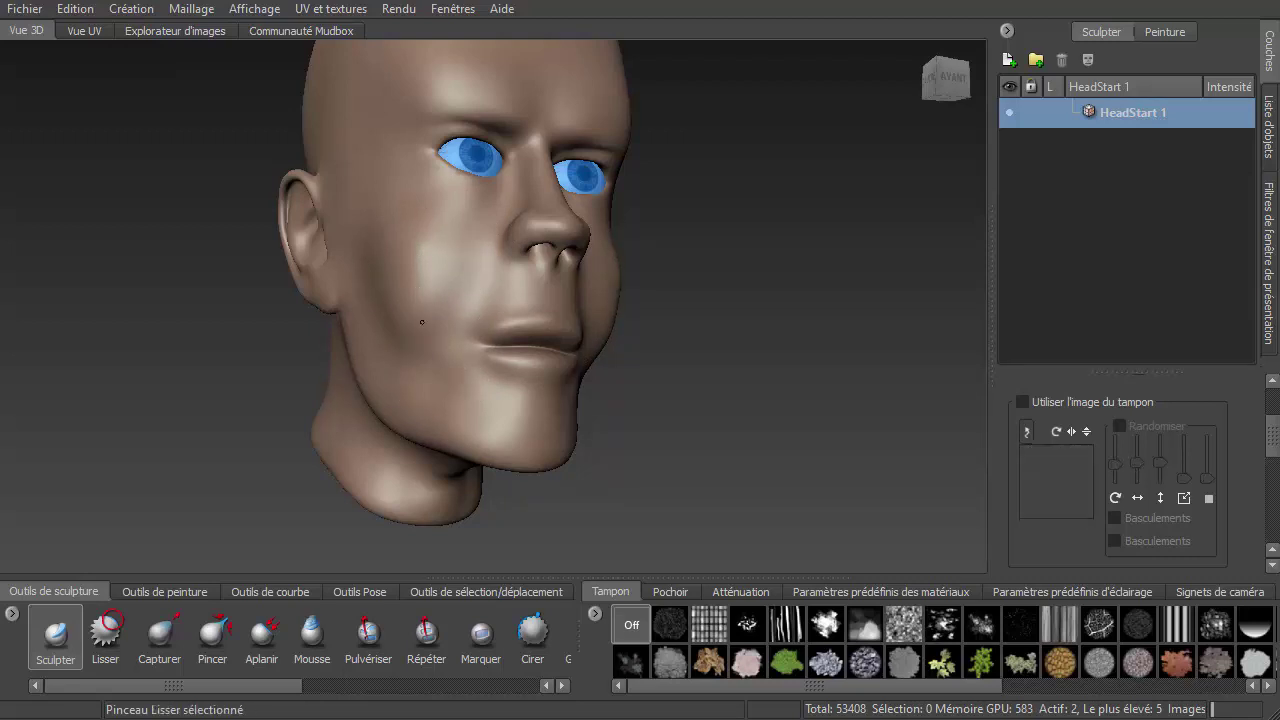
pyautogui.press('shift')
pyautogui.moveTo(612, 380)
pyautogui.keyDown('alt'); pyautogui.mouseDown()
pyautogui.moveTo(527, 404)
pyautogui.moveTo(428, 243)
pyautogui.mouseUp(); pyautogui.keyUp('alt')
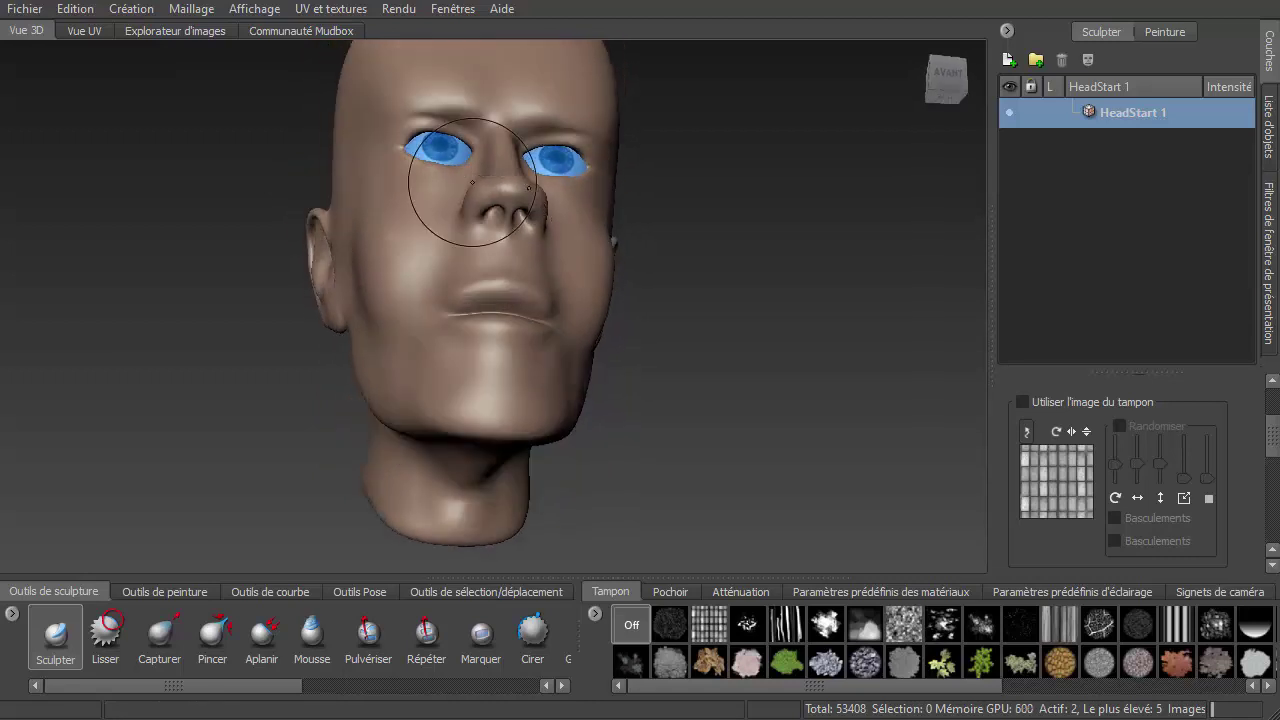
# Pull both eyelid areas with the Capturer grab brush and orbit around the head's sides
pyautogui.click(158, 636)
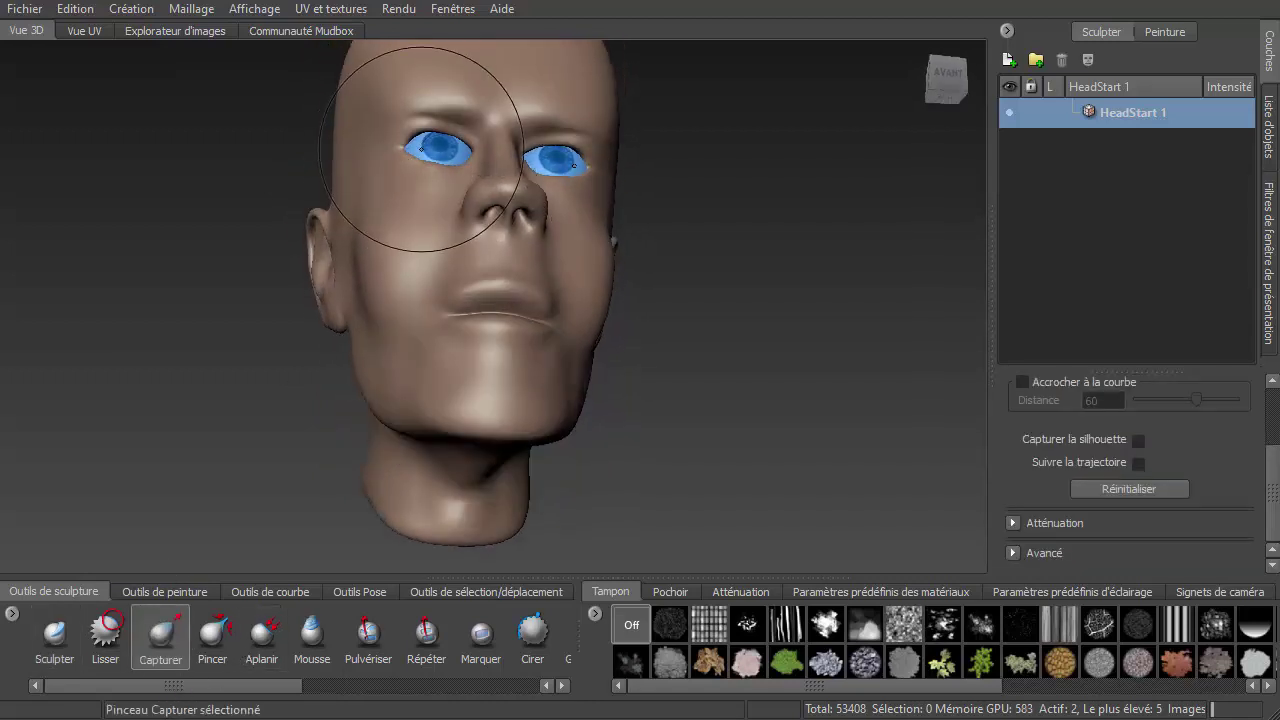
pyautogui.moveTo(447, 117); pyautogui.dragTo(435, 234)
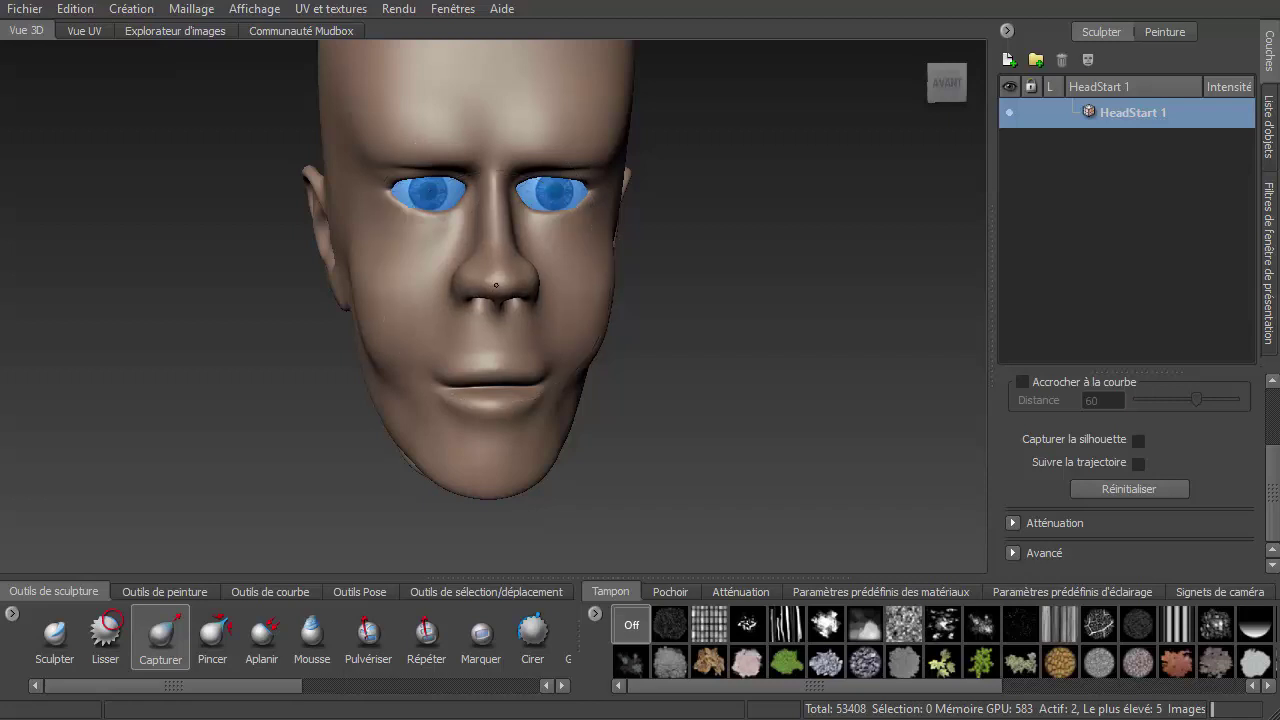
pyautogui.keyDown('alt'); pyautogui.moveTo(494, 288); pyautogui.dragTo(688, 346); pyautogui.keyUp('alt')
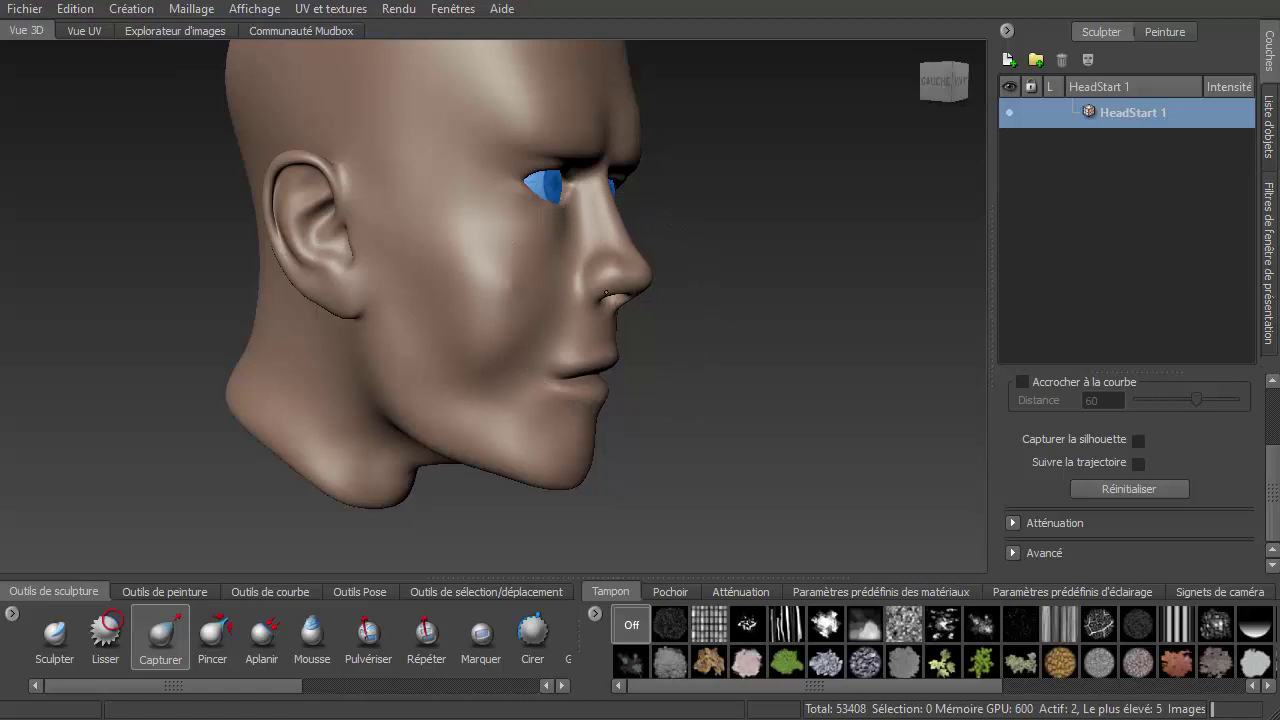
pyautogui.moveTo(678, 339)
pyautogui.keyDown('alt'); pyautogui.mouseDown()
pyautogui.moveTo(323, 342)
pyautogui.moveTo(420, 337)
pyautogui.moveTo(500, 300)
pyautogui.moveTo(610, 200)
pyautogui.moveTo(752, 153)
pyautogui.mouseUp(); pyautogui.keyUp('alt')
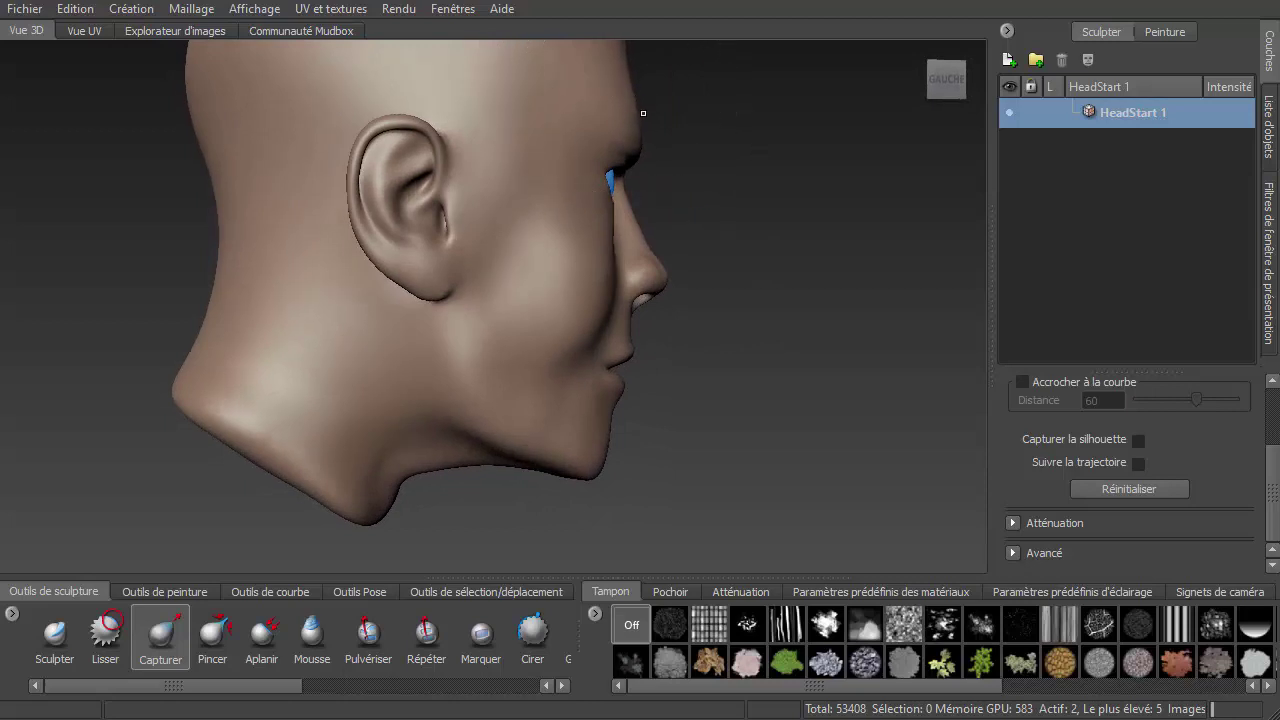
# Orbit from below back to a close three-quarter view of the face and jaw
pyautogui.keyDown('alt'); pyautogui.moveTo(697, 153); pyautogui.dragTo(566, 110); pyautogui.keyUp('alt')
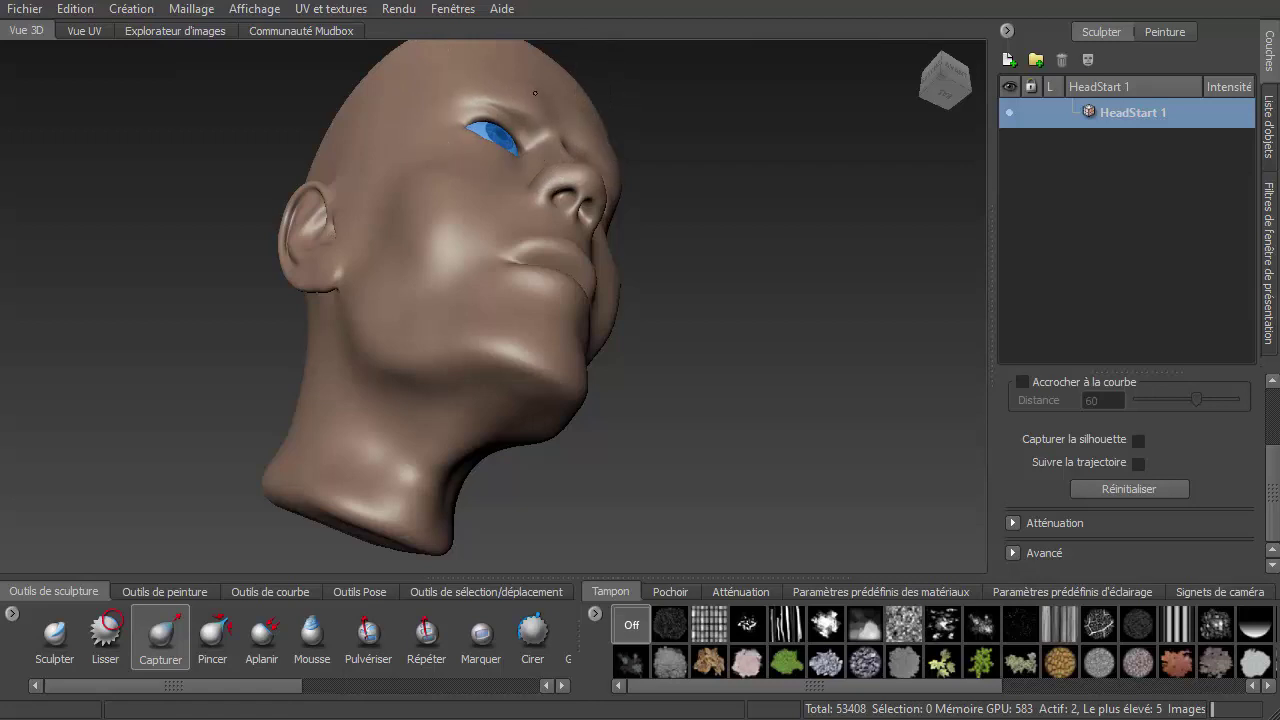
pyautogui.moveTo(488, 68)
pyautogui.keyDown('alt'); pyautogui.mouseDown()
pyautogui.moveTo(509, 211)
pyautogui.moveTo(582, 194)
pyautogui.moveTo(487, 365)
pyautogui.mouseUp(); pyautogui.keyUp('alt')
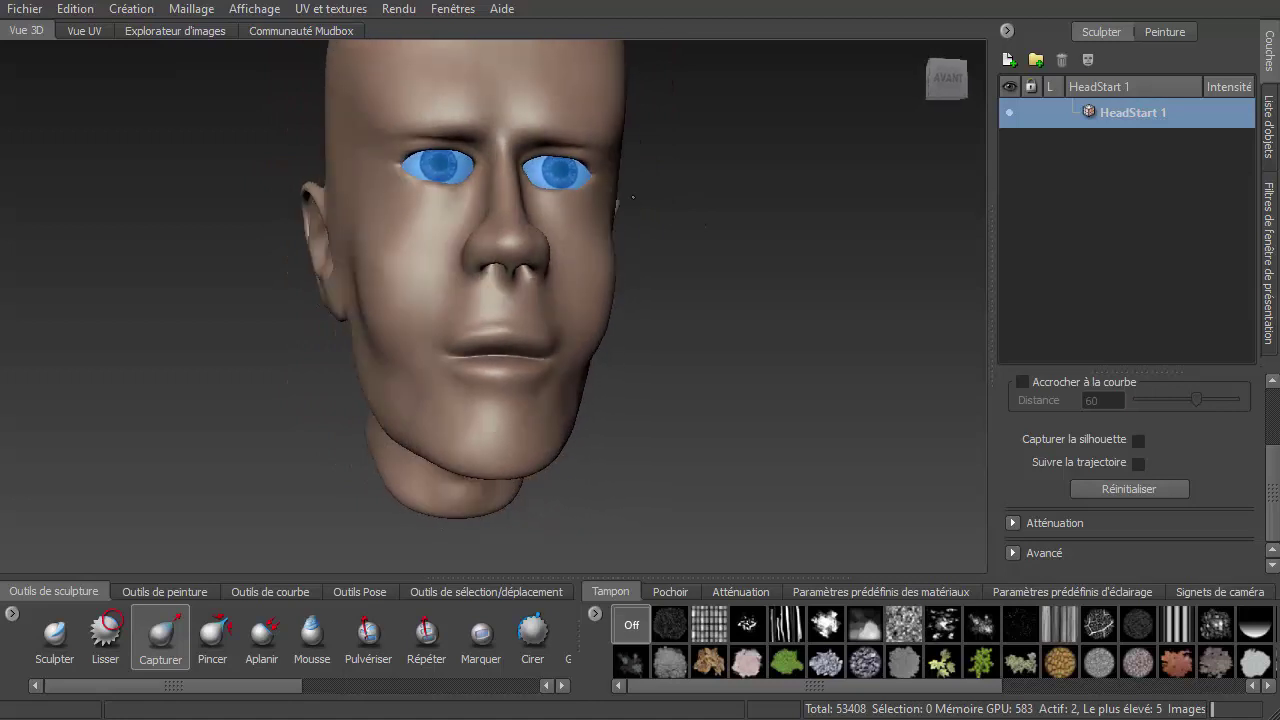
pyautogui.keyDown('alt'); pyautogui.moveTo(487, 365); pyautogui.dragTo(543, 457, button='right'); pyautogui.keyUp('alt')
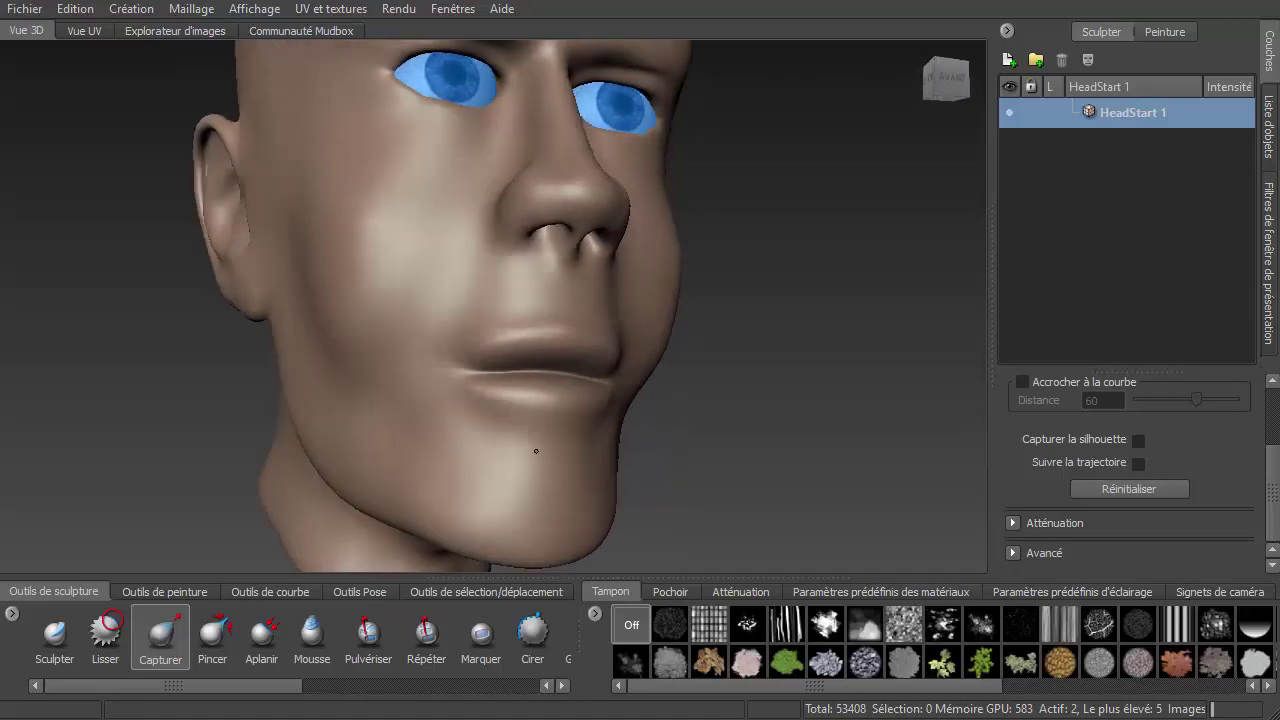
pyautogui.moveTo(543, 457)
pyautogui.keyDown('alt'); pyautogui.mouseDown()
pyautogui.moveTo(556, 454)
pyautogui.moveTo(509, 449)
pyautogui.moveTo(509, 529)
pyautogui.moveTo(491, 531)
pyautogui.mouseUp(); pyautogui.keyUp('alt')
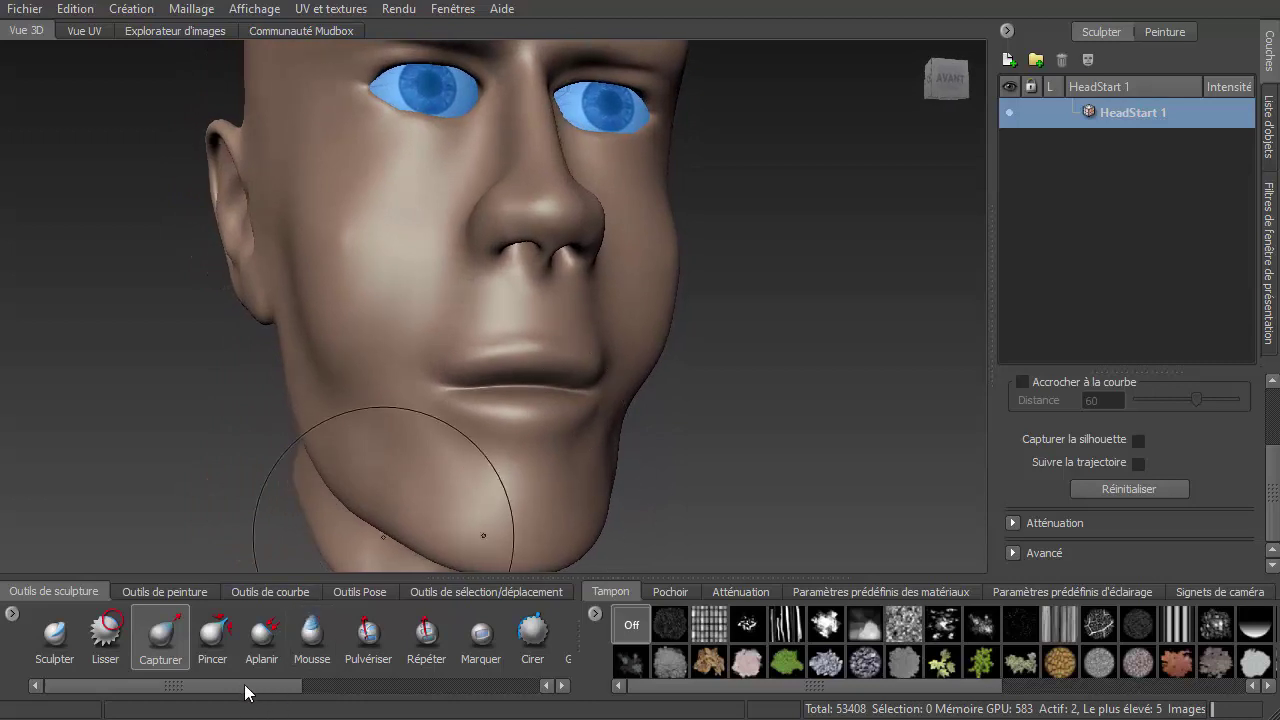
pyautogui.moveTo(247, 693); pyautogui.dragTo(353, 693)
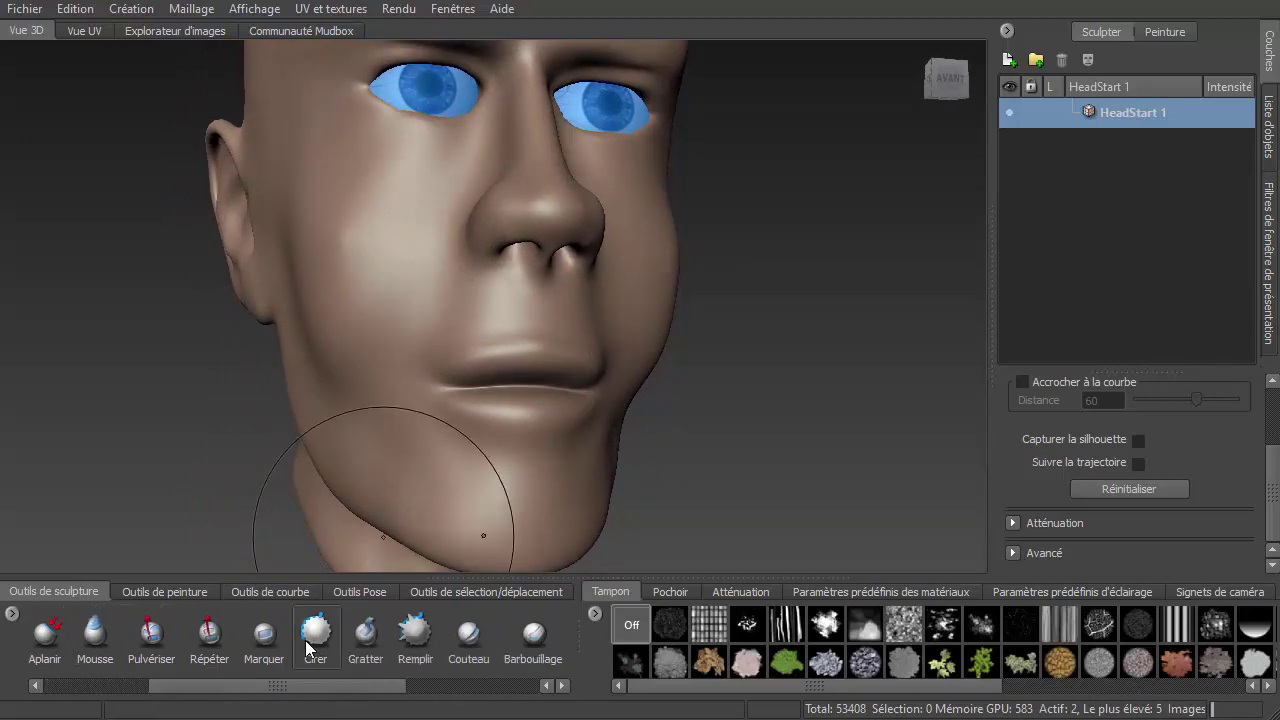
# Select the Couteau brush, shrink it, and deepen the crease between the lips
pyautogui.click(469, 635)
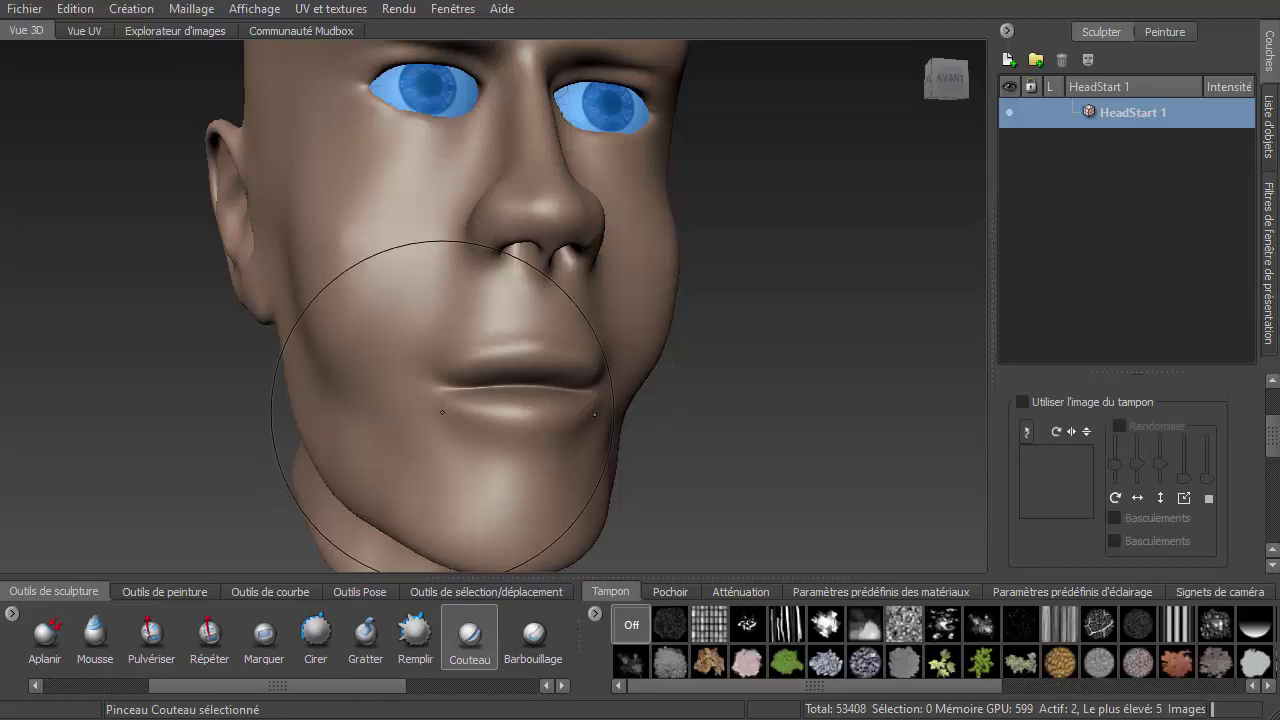
pyautogui.moveTo(442, 411); pyautogui.dragTo(382, 411)
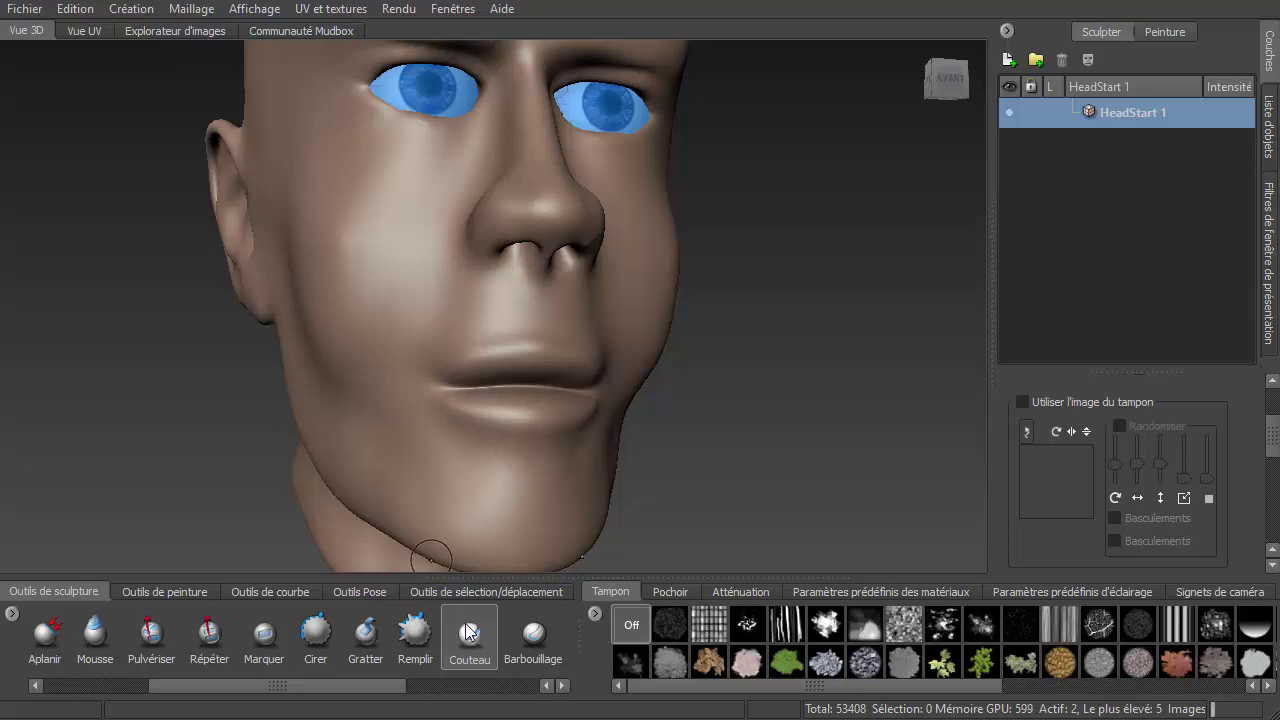
pyautogui.moveTo(446, 396); pyautogui.dragTo(482, 388)
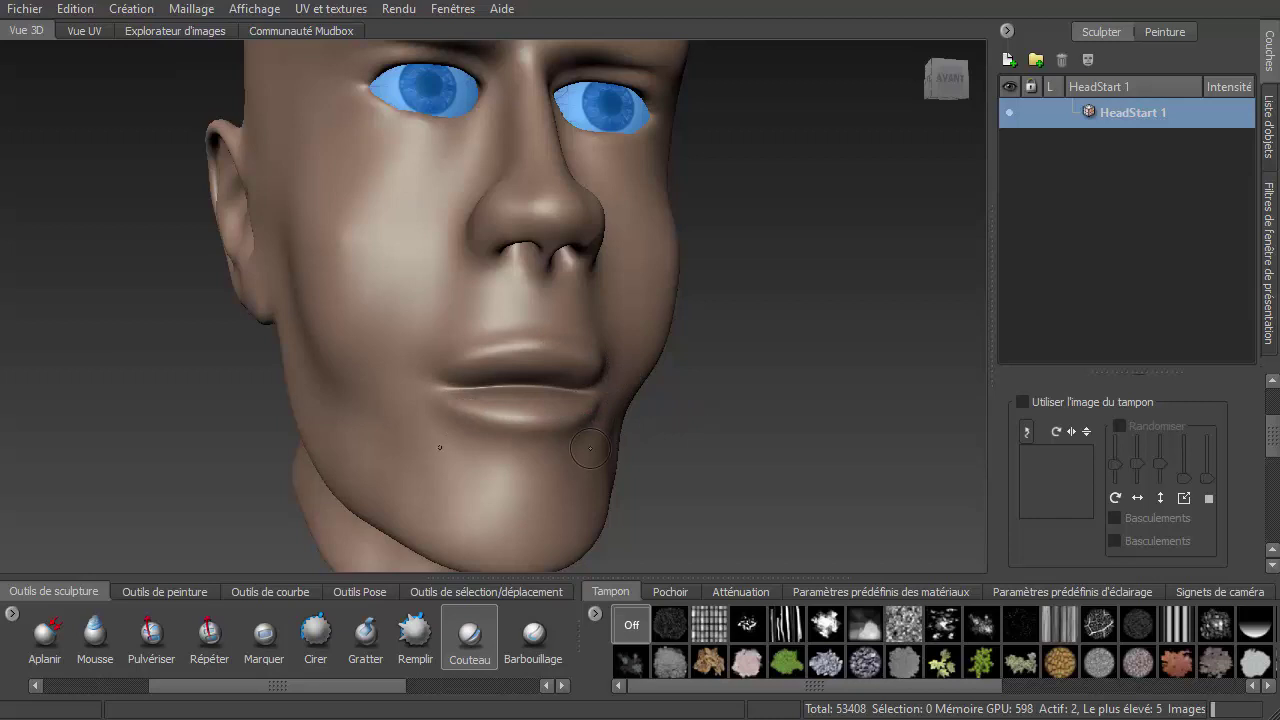
# Zoom in on a front view, make the brush very small and start a line along the lip
pyautogui.moveTo(520, 472)
pyautogui.keyDown('alt'); pyautogui.mouseDown()
pyautogui.moveTo(614, 457)
pyautogui.moveTo(491, 466)
pyautogui.mouseUp(); pyautogui.keyUp('alt')
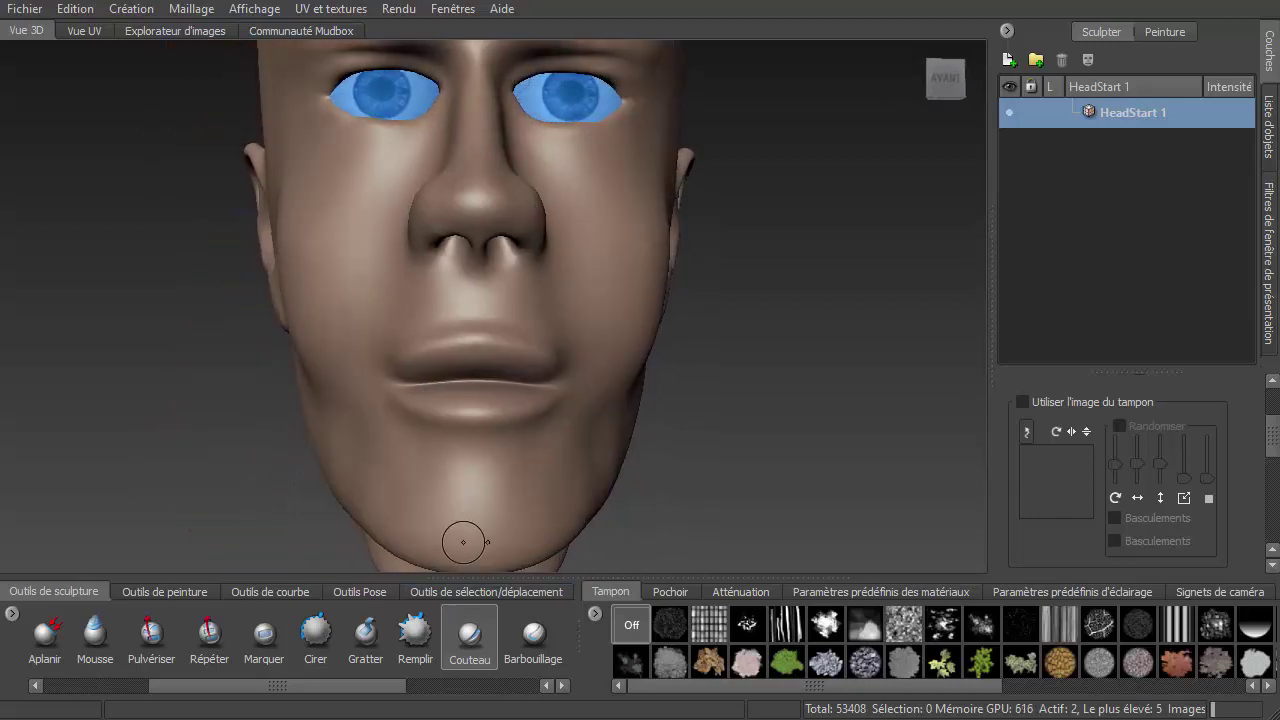
pyautogui.scroll(1, 427, 424)
pyautogui.scroll(1, 380, 457)
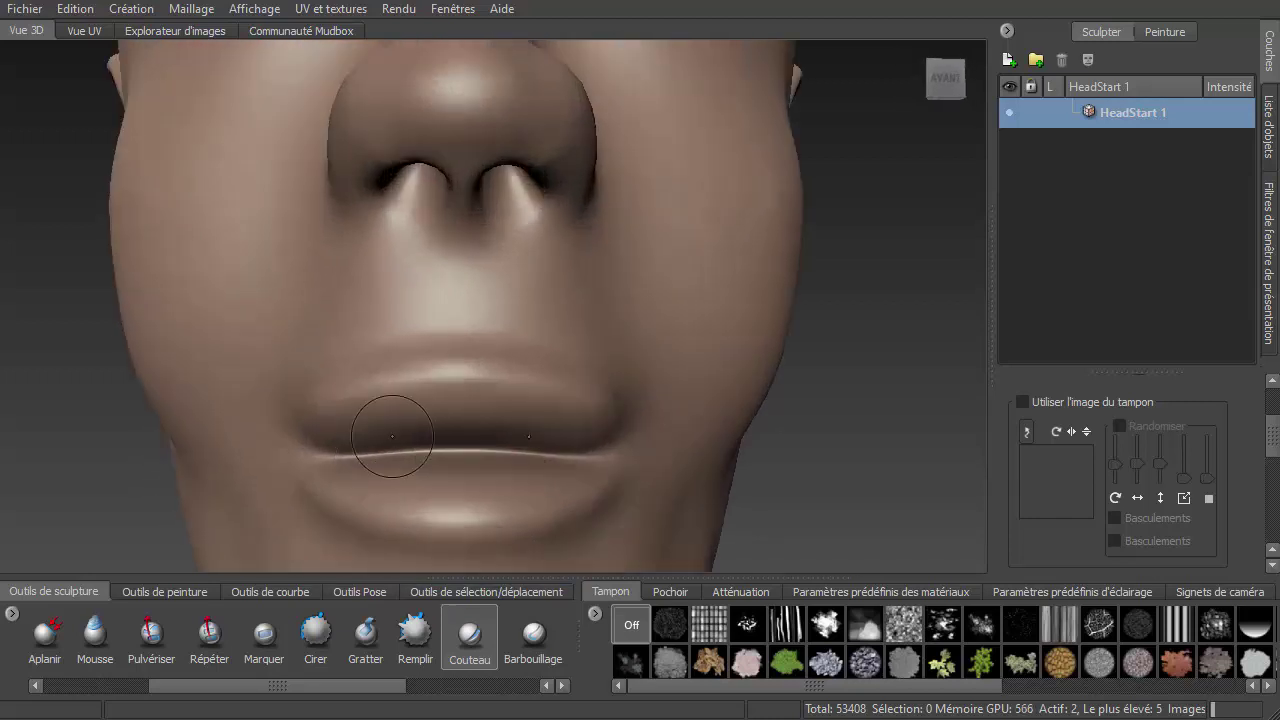
pyautogui.moveTo(379, 366); pyautogui.dragTo(385, 354)
pyautogui.moveTo(381, 369); pyautogui.dragTo(409, 364)
# Subdivide the head to level 3 with Shift+D and carve a line along the lower lip
pyautogui.hotkey('shift', 'd')
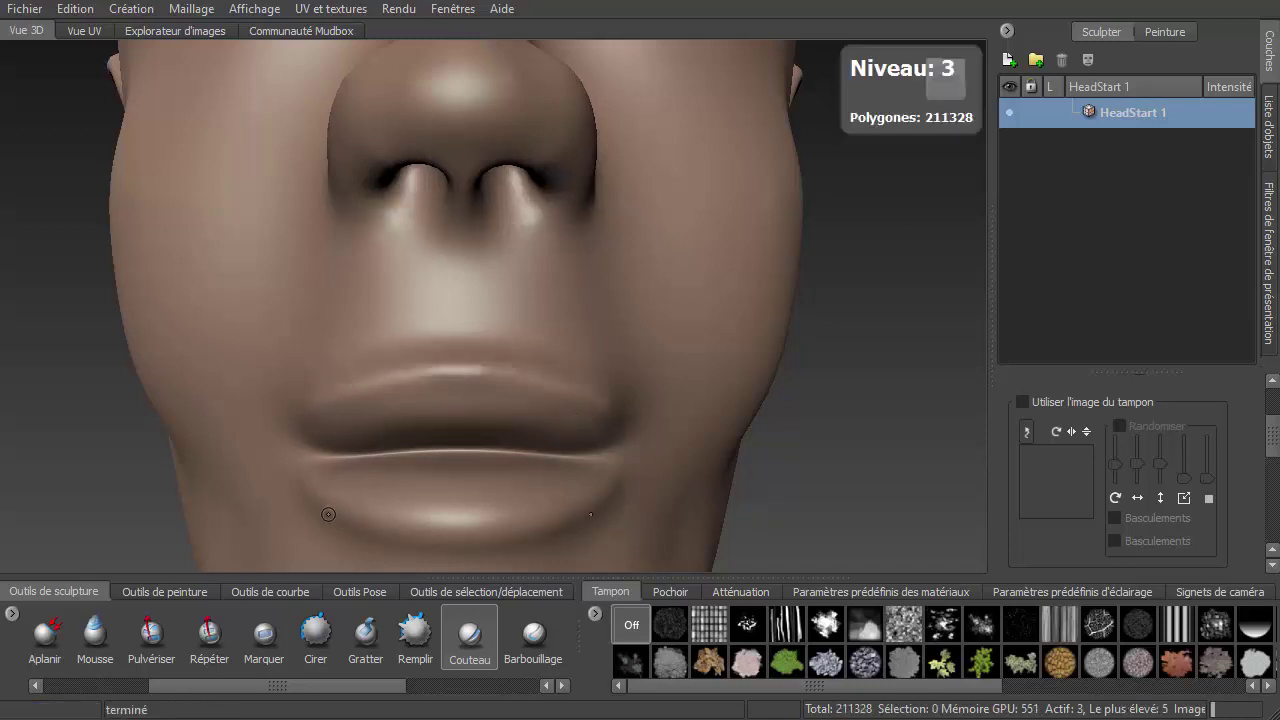
pyautogui.moveTo(400, 521); pyautogui.dragTo(549, 514)
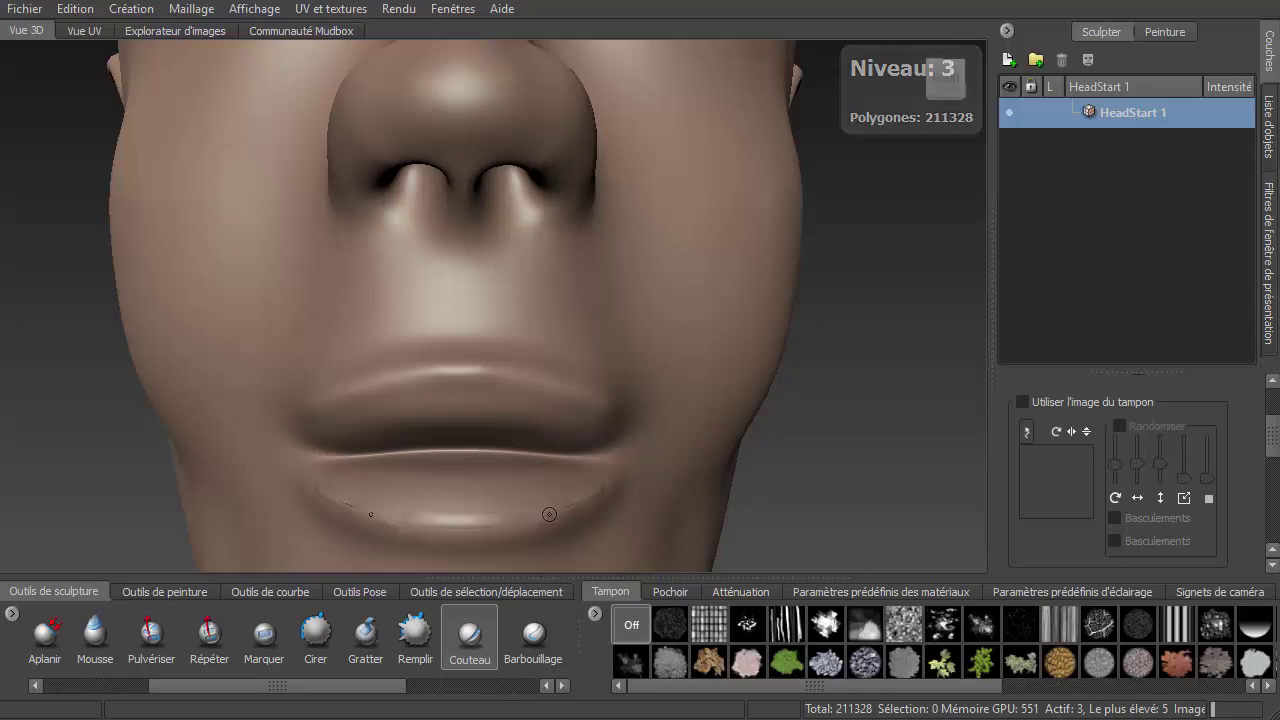
pyautogui.moveTo(318, 486); pyautogui.dragTo(425, 528)
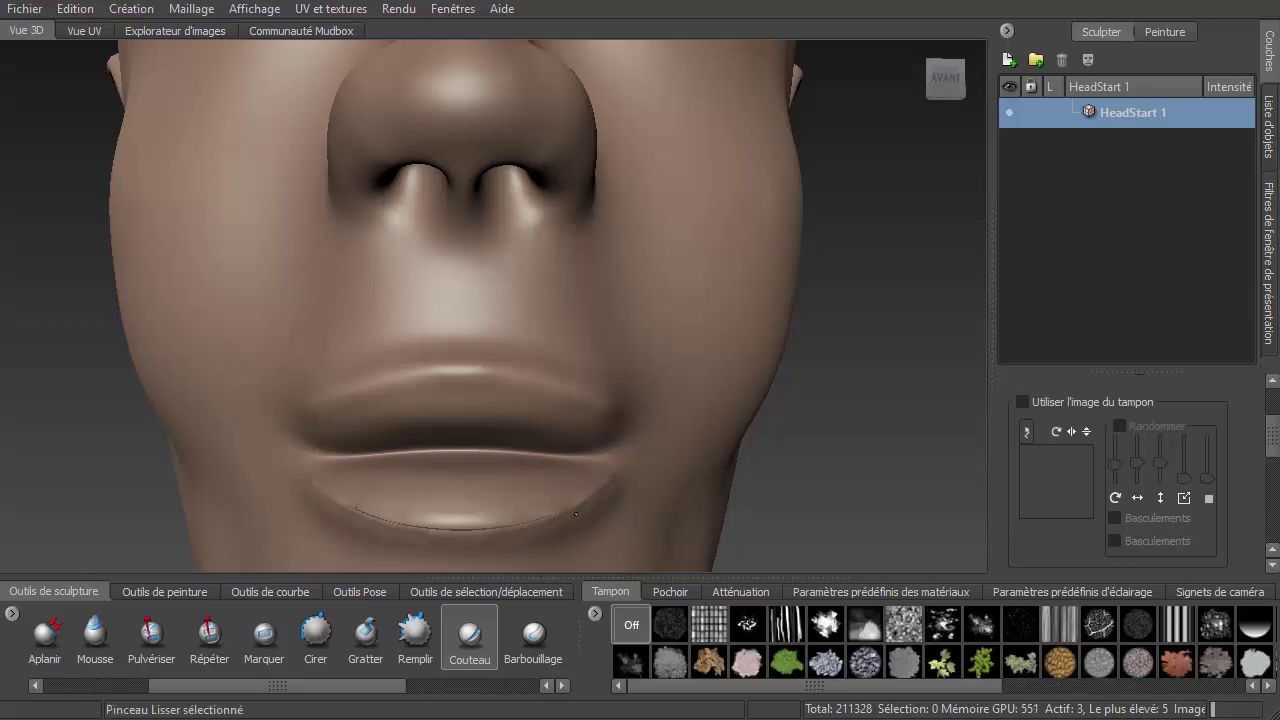
# Smooth away the lower-lip line and orbit to a right-side profile
pyautogui.keyDown('shift'); pyautogui.moveTo(360, 508); pyautogui.dragTo(458, 541); pyautogui.keyUp('shift')
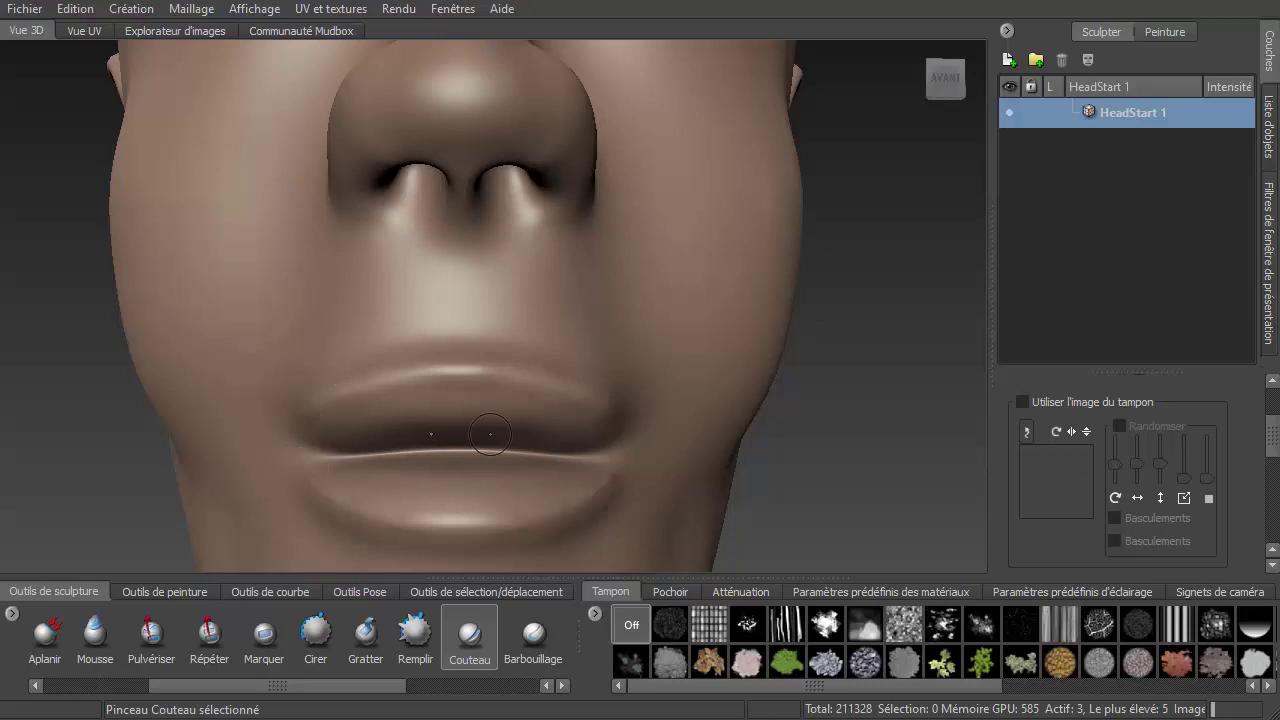
pyautogui.scroll(-5, 490, 434)
pyautogui.moveTo(497, 388)
pyautogui.keyDown('alt'); pyautogui.mouseDown()
pyautogui.moveTo(712, 379)
pyautogui.moveTo(667, 378)
pyautogui.mouseUp(); pyautogui.keyUp('alt')
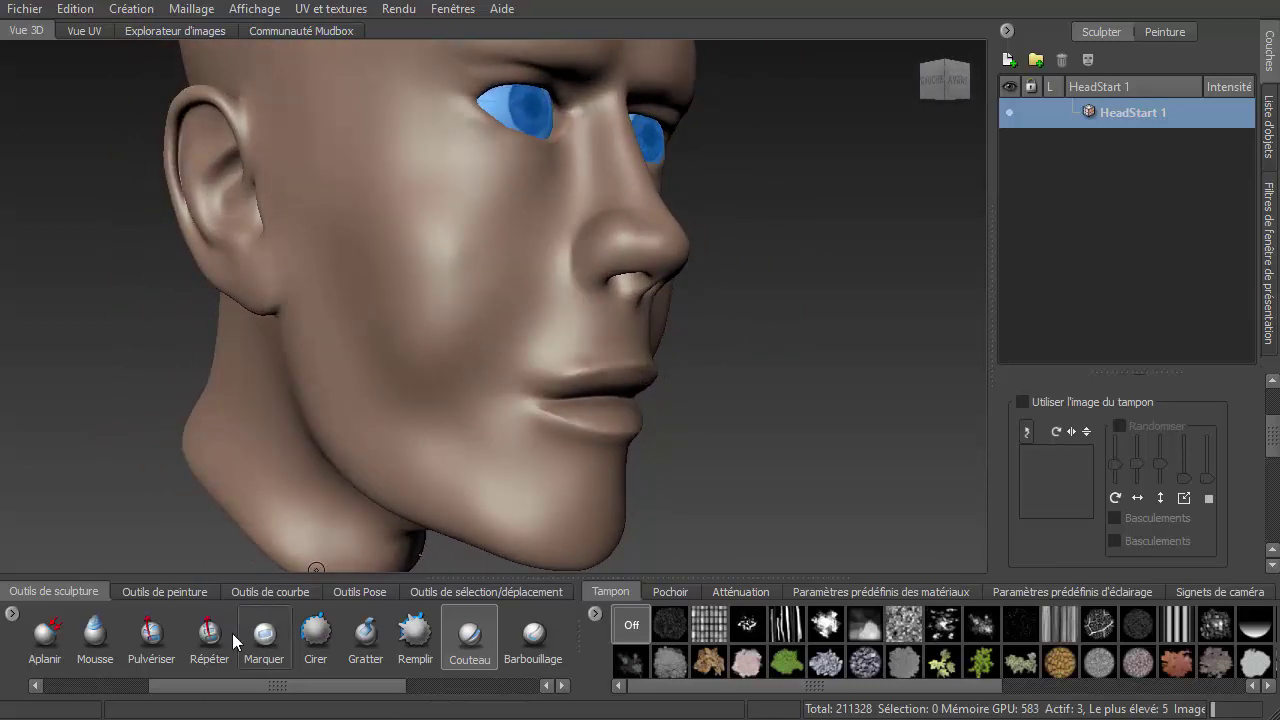
pyautogui.moveTo(176, 685); pyautogui.dragTo(81, 682)
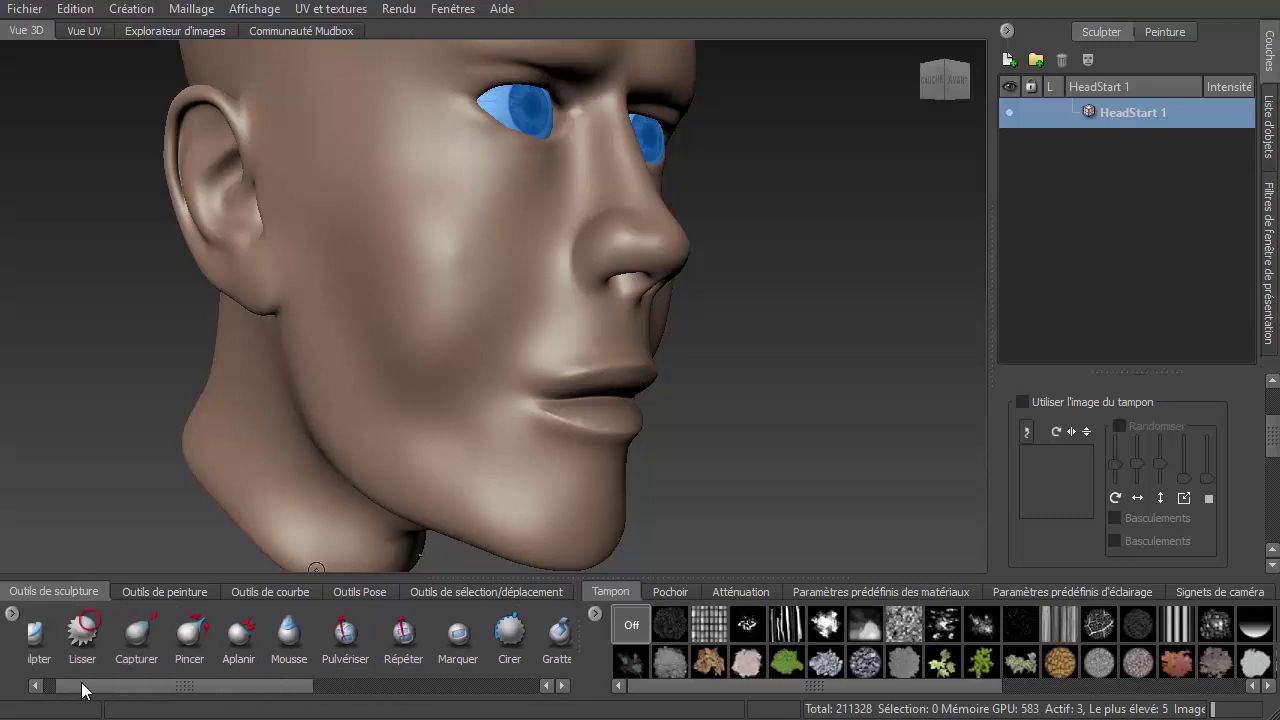
# With an enlarged Grab brush, drag the mouth corner down and lift the upper lip
pyautogui.click(136, 643)
pyautogui.moveTo(533, 375); pyautogui.dragTo(541, 377)
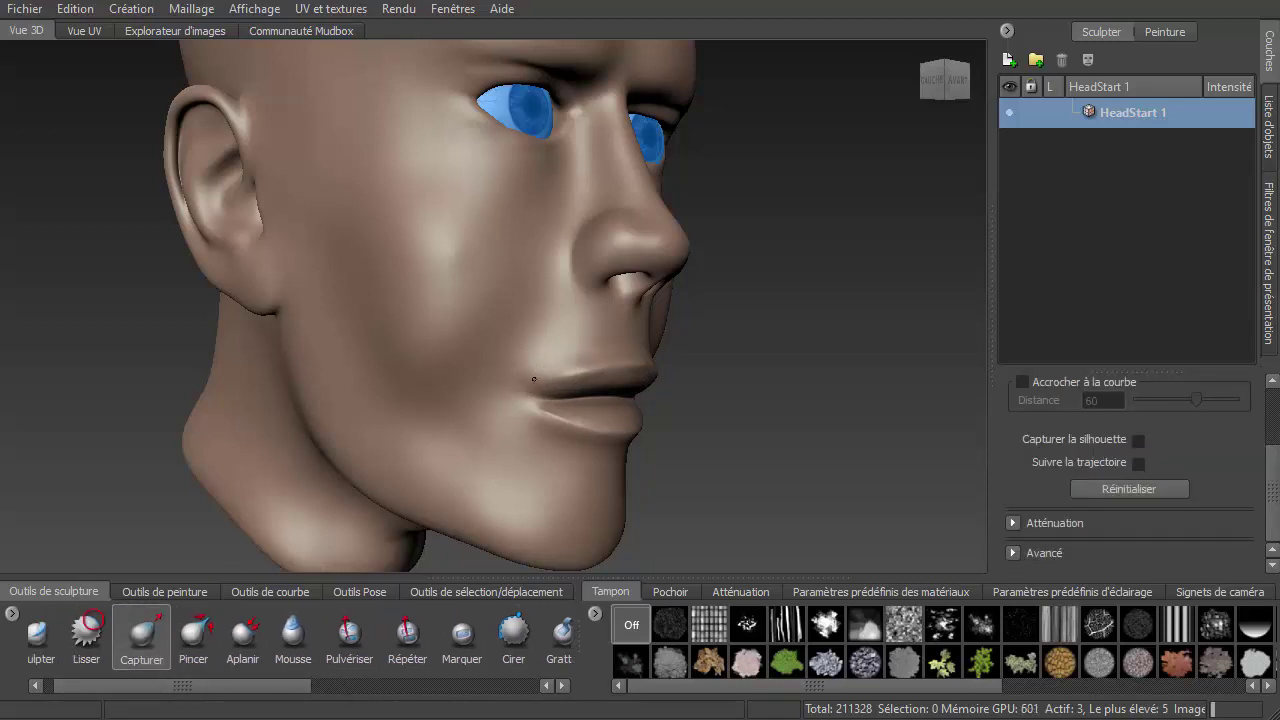
pyautogui.moveTo(537, 377)
pyautogui.mouseDown()
pyautogui.moveTo(535, 408)
pyautogui.moveTo(555, 408)
pyautogui.mouseUp()
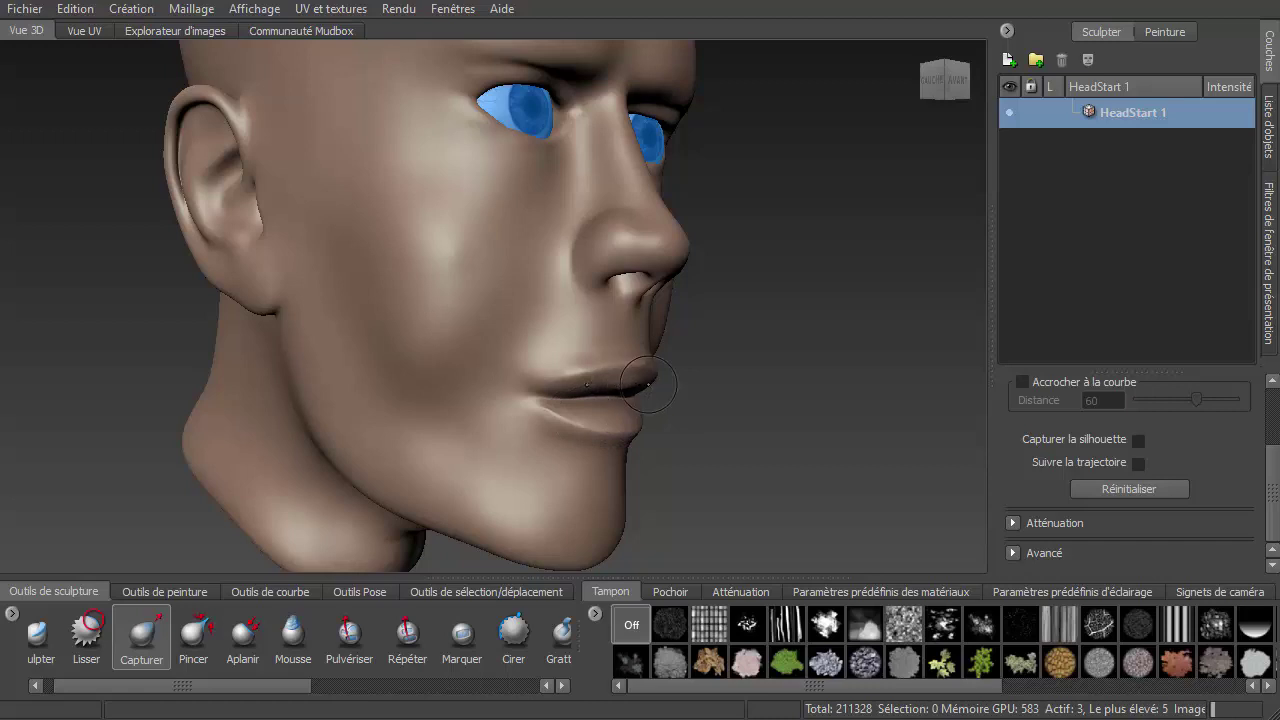
pyautogui.keyDown('alt'); pyautogui.moveTo(715, 403); pyautogui.dragTo(570, 372); pyautogui.keyUp('alt')
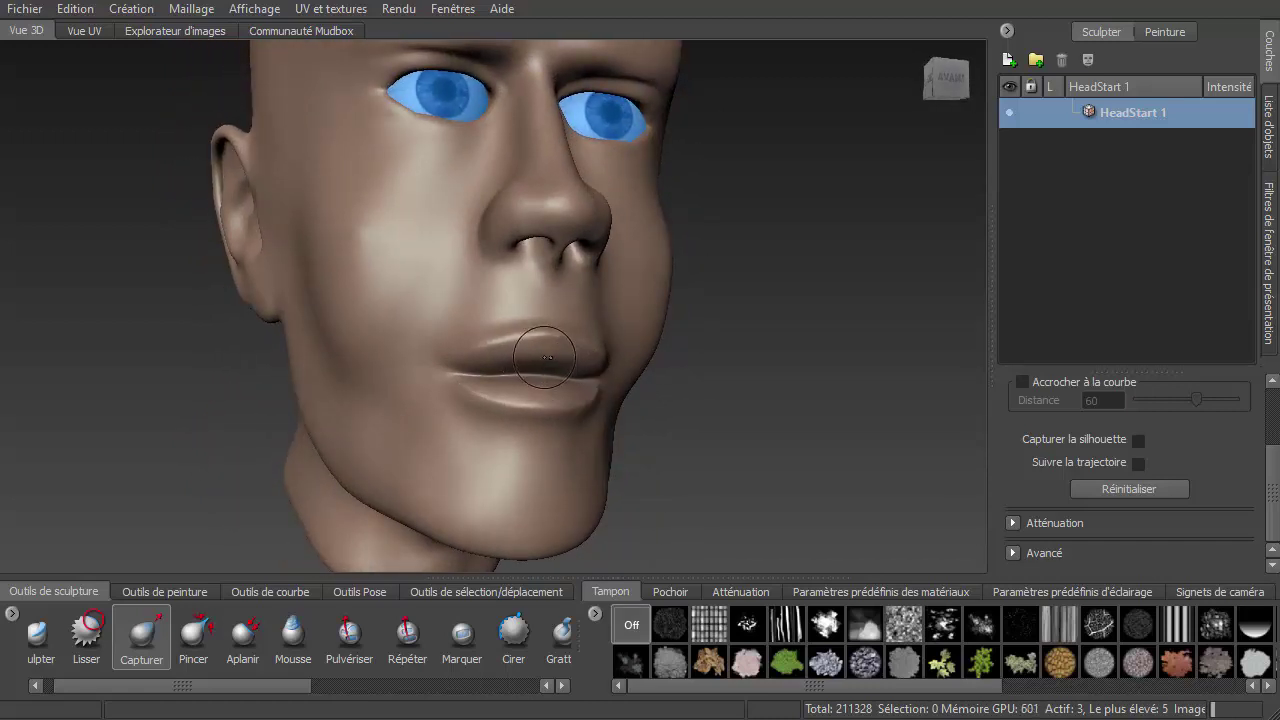
pyautogui.moveTo(540, 357); pyautogui.dragTo(548, 355)
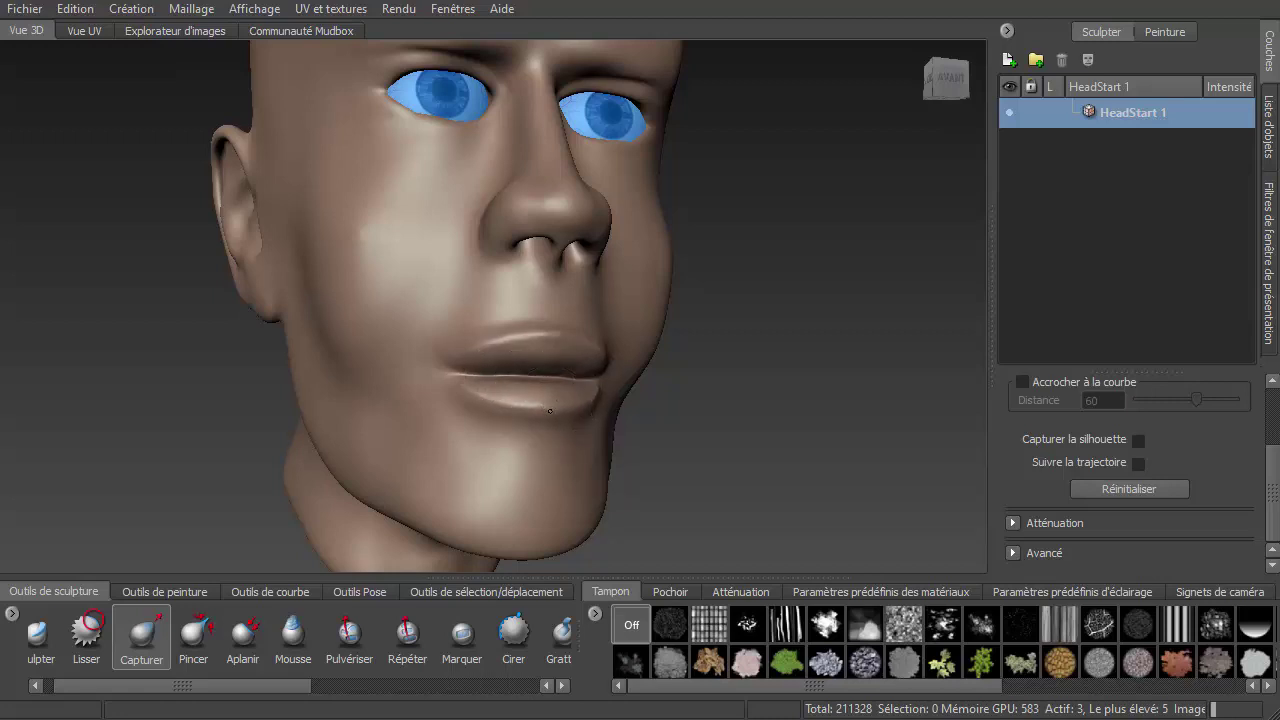
pyautogui.moveTo(642, 429)
pyautogui.keyDown('alt'); pyautogui.mouseDown()
pyautogui.moveTo(564, 405)
pyautogui.moveTo(727, 404)
pyautogui.moveTo(243, 557)
pyautogui.mouseUp(); pyautogui.keyUp('alt')
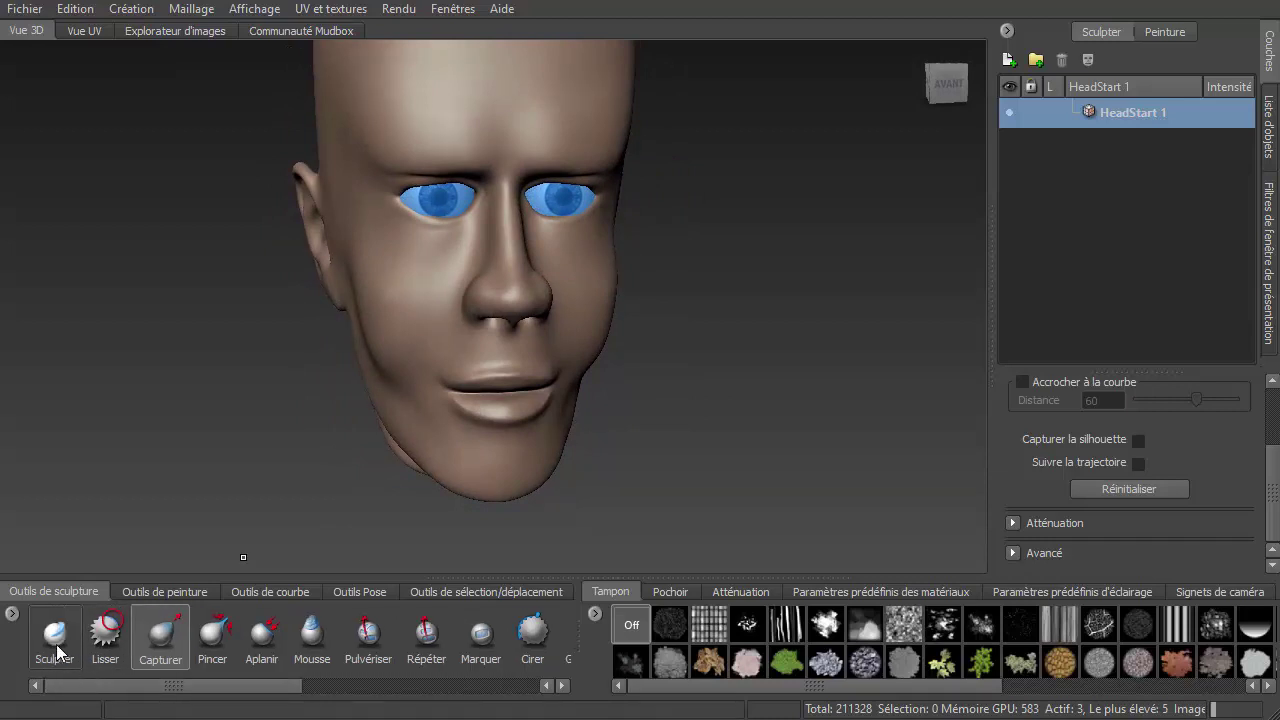
# Using the Sculpt brush in Shift-smooth mode, blend away the dark crease under the chin and jaw
pyautogui.click(55, 635)
pyautogui.keyDown('alt'); pyautogui.moveTo(357, 429); pyautogui.dragTo(386, 305); pyautogui.keyUp('alt')
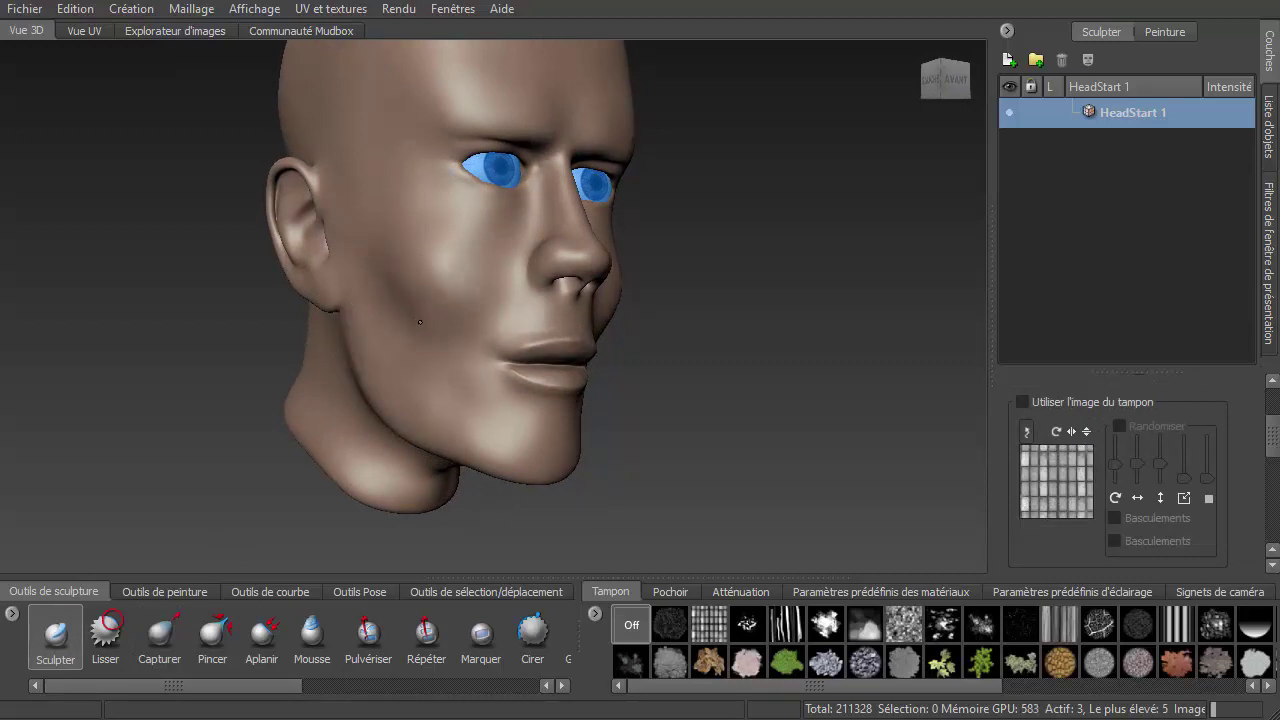
pyautogui.press('shift')
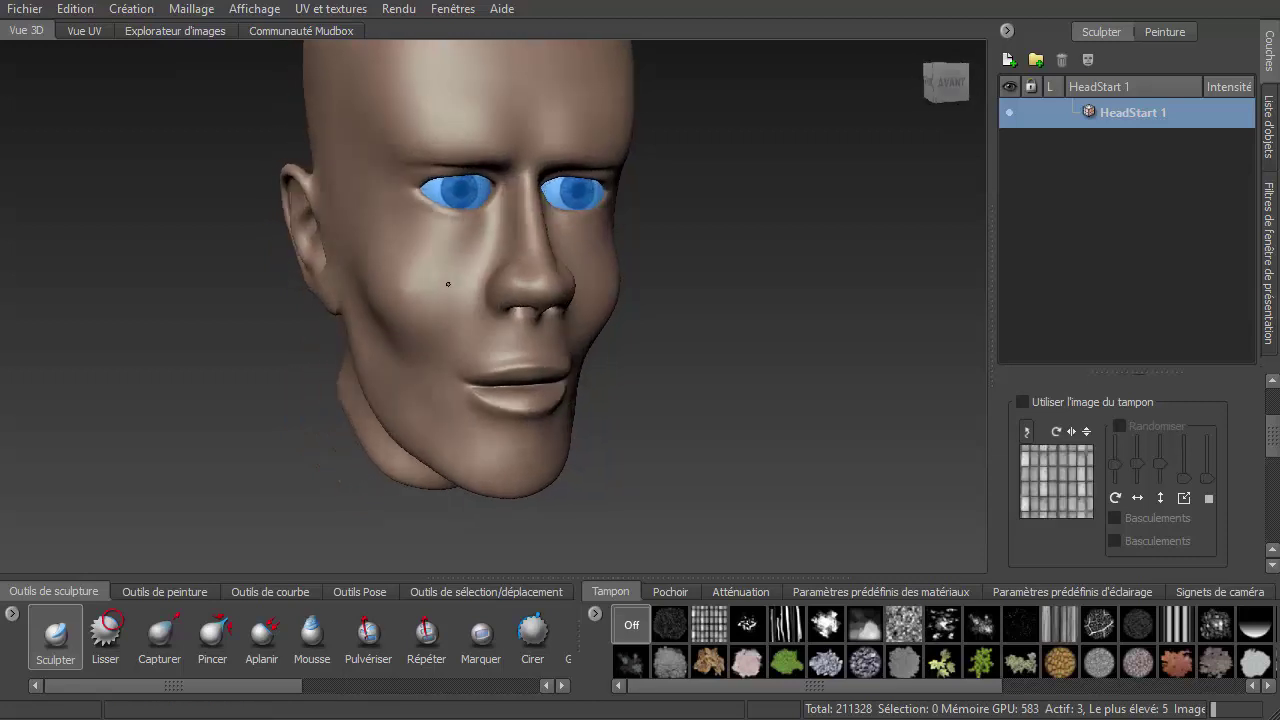
pyautogui.keyDown('alt'); pyautogui.moveTo(413, 300); pyautogui.dragTo(428, 263); pyautogui.keyUp('alt')
pyautogui.scroll(3, 428, 305)
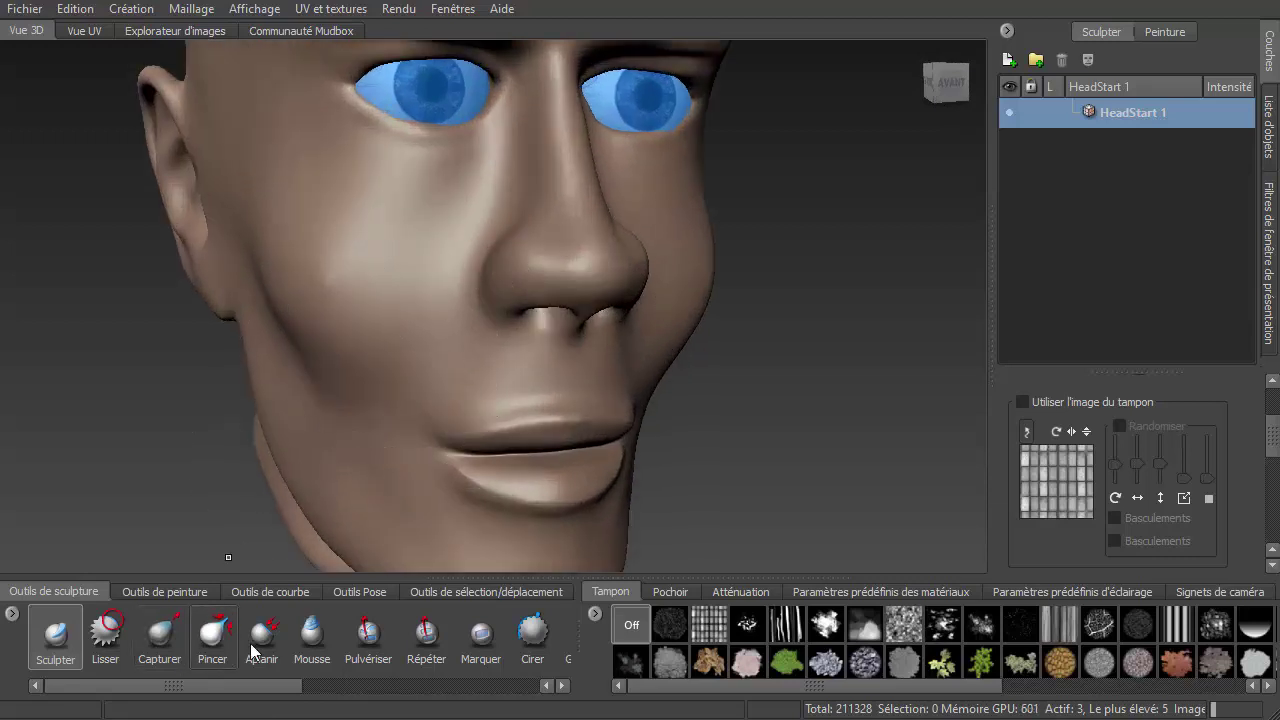
pyautogui.keyDown('alt'); pyautogui.moveTo(470, 420); pyautogui.dragTo(536, 244); pyautogui.keyUp('alt')
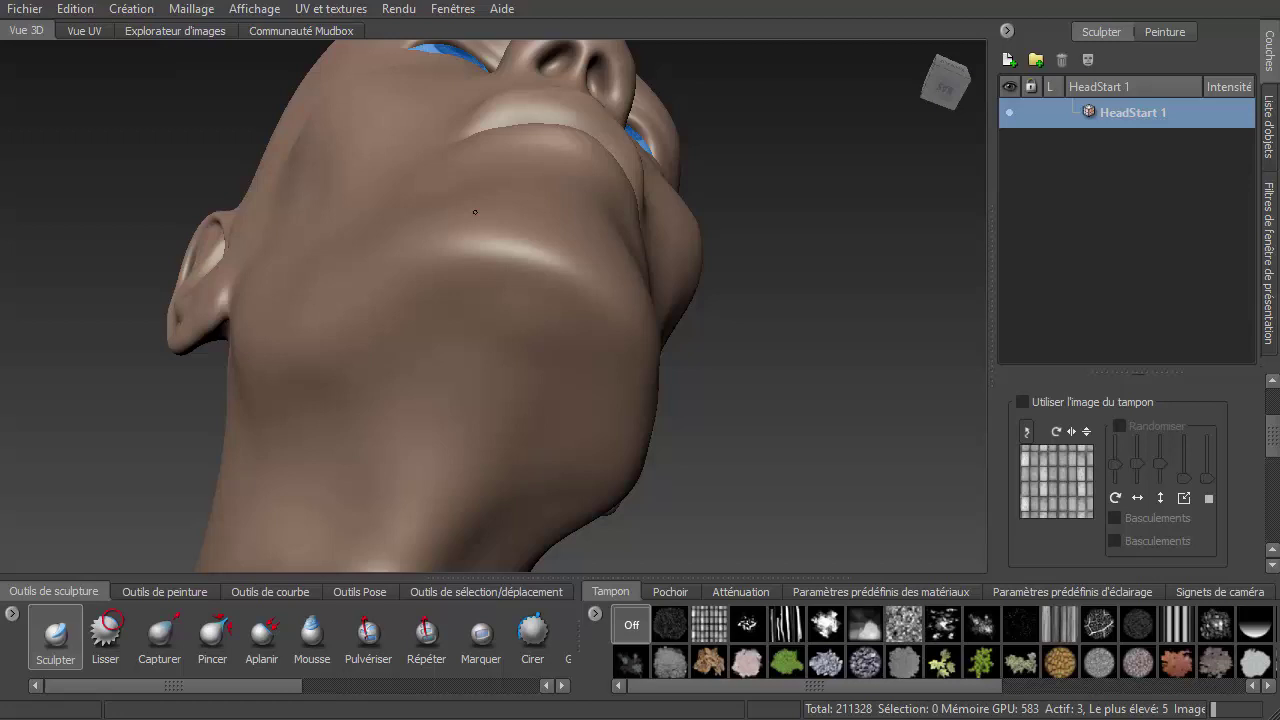
pyautogui.moveTo(475, 212)
pyautogui.keyDown('alt'); pyautogui.mouseDown()
pyautogui.moveTo(520, 260)
pyautogui.moveTo(466, 281)
pyautogui.moveTo(575, 316)
pyautogui.mouseUp(); pyautogui.keyUp('alt')
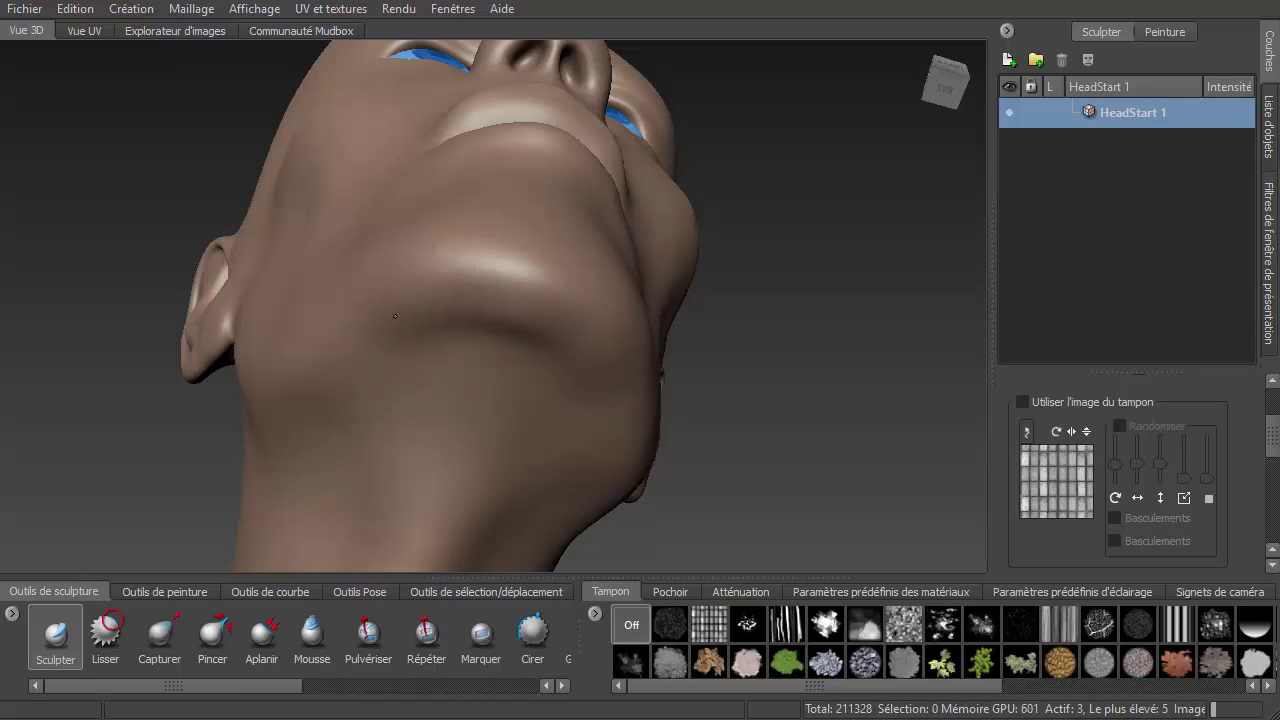
pyautogui.press('shift')
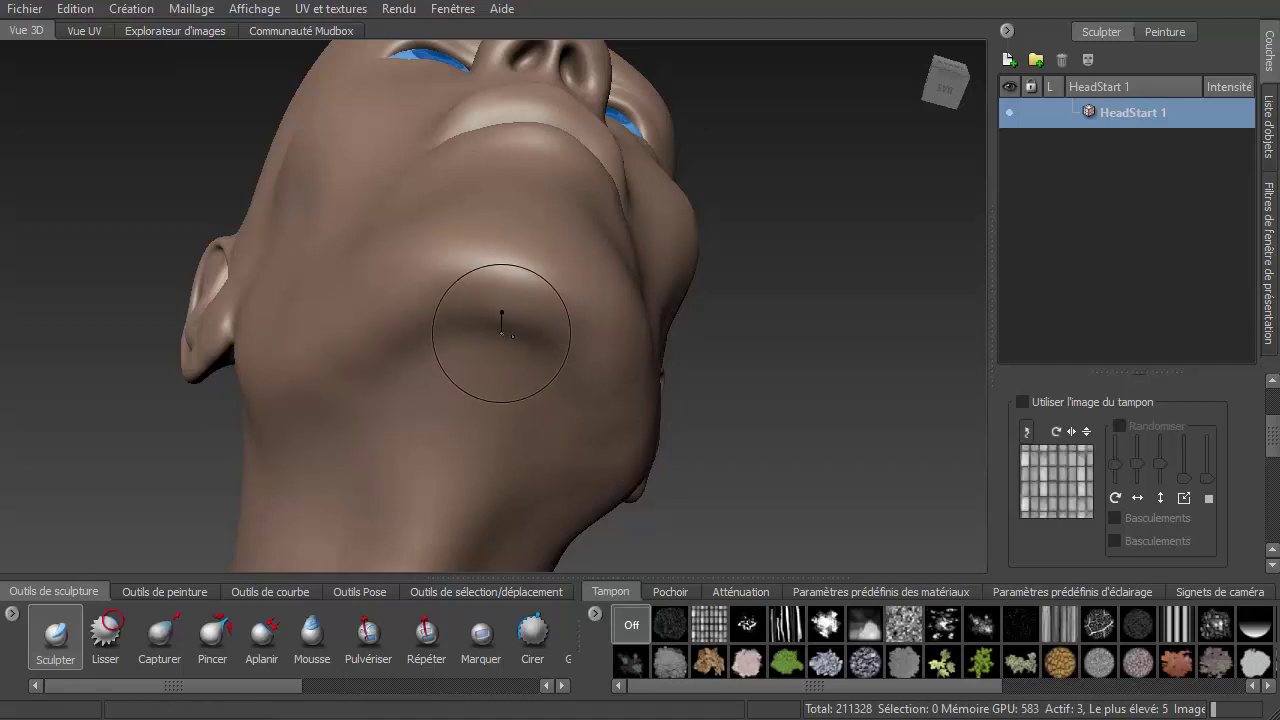
pyautogui.keyDown('shift'); pyautogui.moveTo(502, 328); pyautogui.dragTo(488, 350); pyautogui.keyUp('shift')
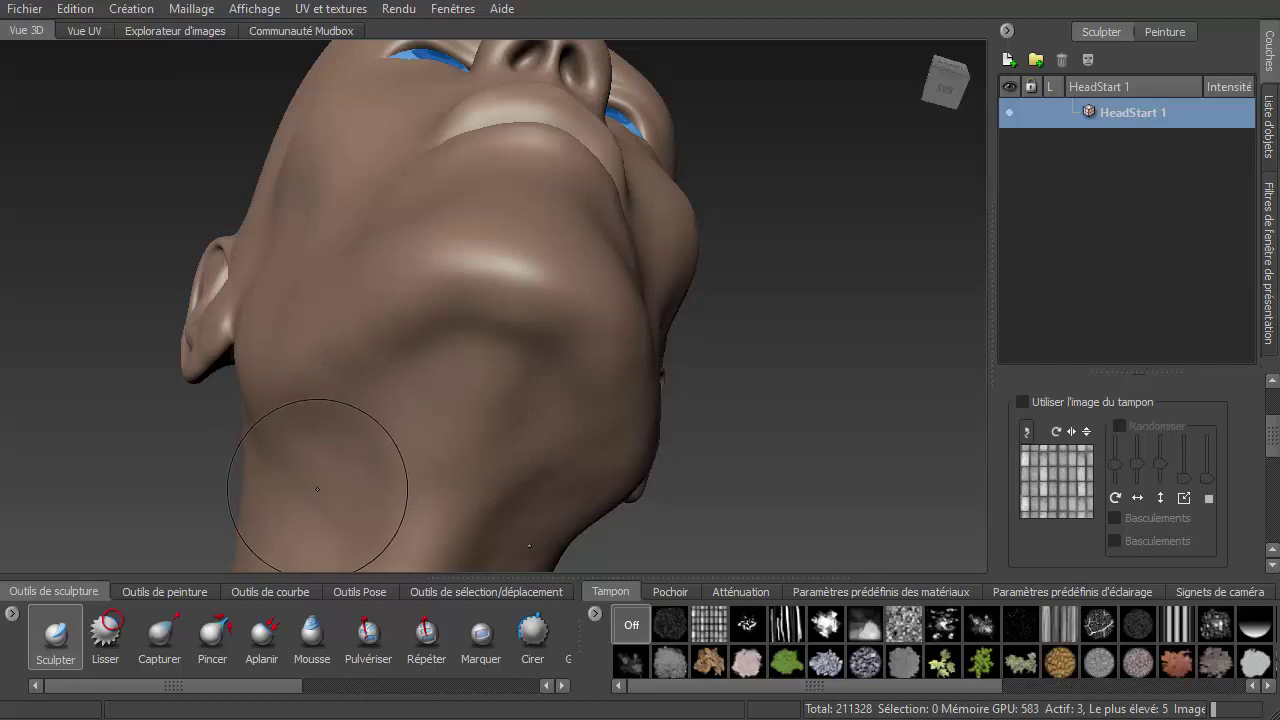
pyautogui.press('shift')
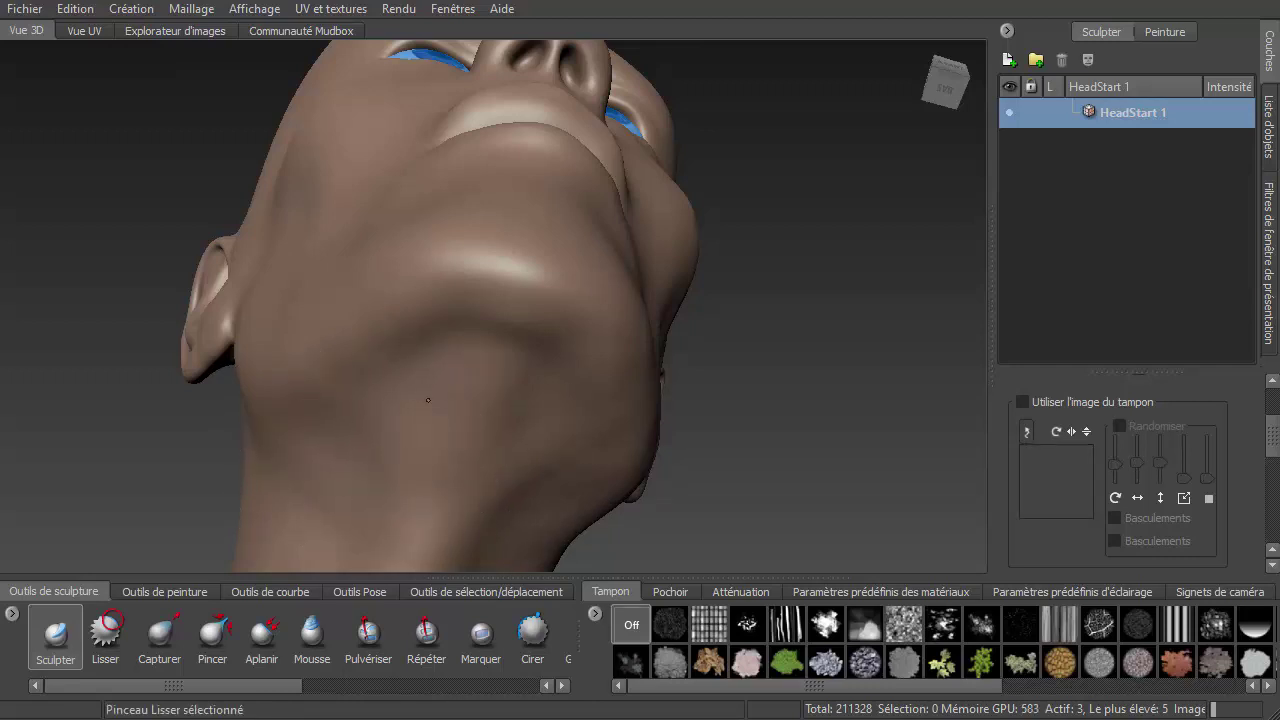
pyautogui.moveTo(477, 393)
pyautogui.keyDown('alt'); pyautogui.mouseDown()
pyautogui.moveTo(720, 423)
pyautogui.moveTo(519, 445)
pyautogui.moveTo(457, 257)
pyautogui.mouseUp(); pyautogui.keyUp('alt')
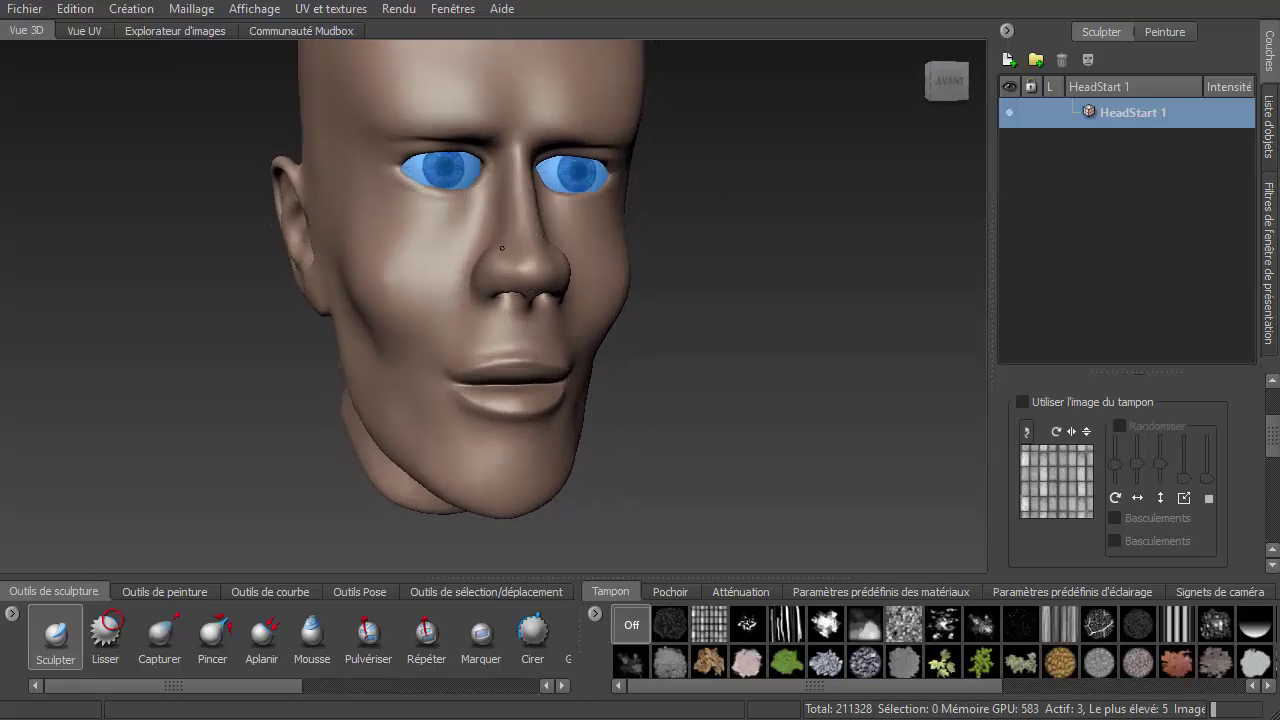
# Switch to the Grab brush and pull the nose slightly down and left
pyautogui.click(213, 636)
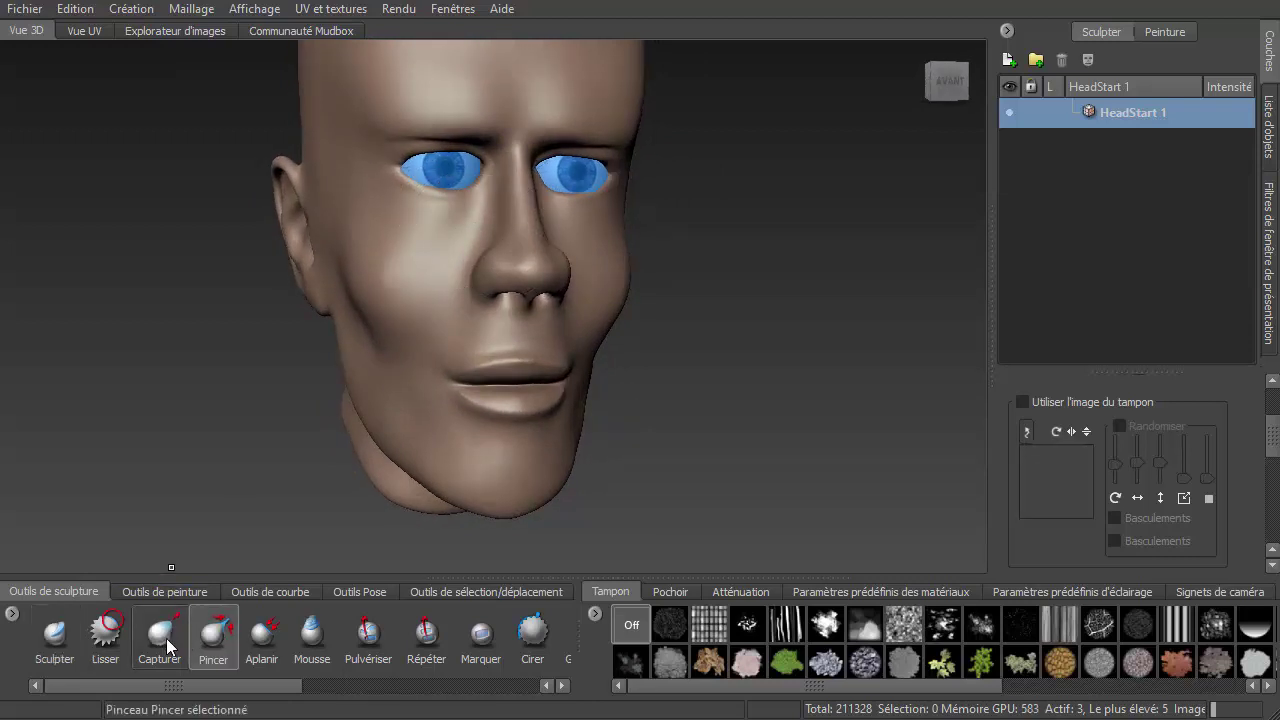
pyautogui.click(163, 636)
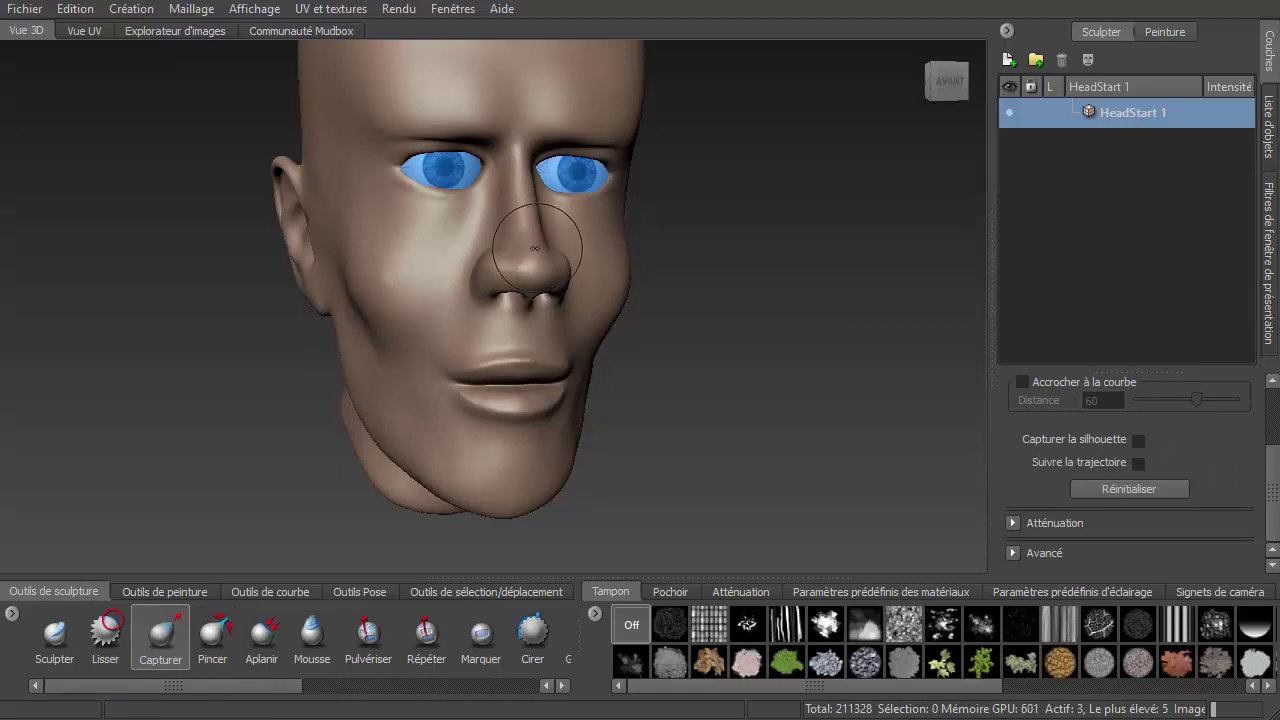
pyautogui.moveTo(535, 248)
pyautogui.mouseDown()
pyautogui.moveTo(522, 308)
pyautogui.moveTo(443, 171)
pyautogui.moveTo(438, 129)
pyautogui.moveTo(459, 100)
pyautogui.moveTo(466, 110)
pyautogui.mouseUp()
pyautogui.scroll(2, 443, 171)
pyautogui.scroll(2, 489, 137)
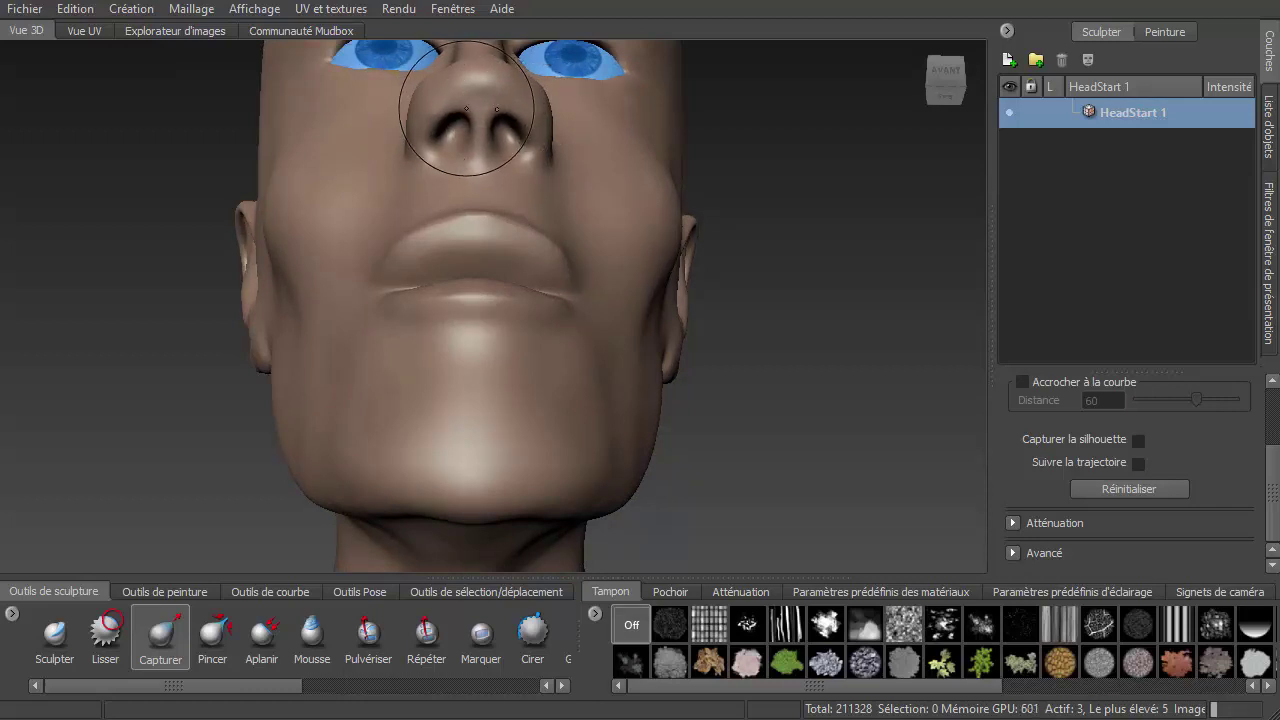
# Dent the upper-left forehead, then smooth across the upper forehead
pyautogui.keyDown('alt'); pyautogui.moveTo(466, 166); pyautogui.dragTo(654, 216); pyautogui.keyUp('alt')
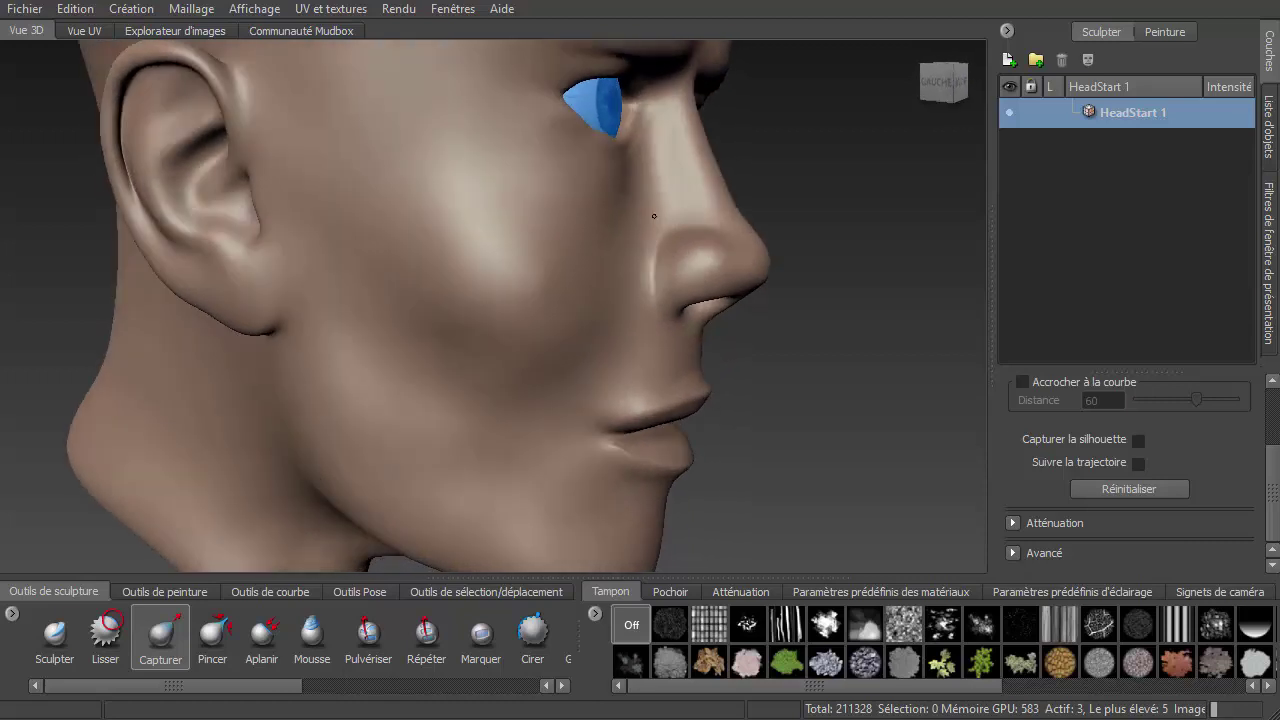
pyautogui.moveTo(700, 150)
pyautogui.keyDown('alt'); pyautogui.mouseDown()
pyautogui.moveTo(690, 192)
pyautogui.moveTo(545, 280)
pyautogui.mouseUp(); pyautogui.keyUp('alt')
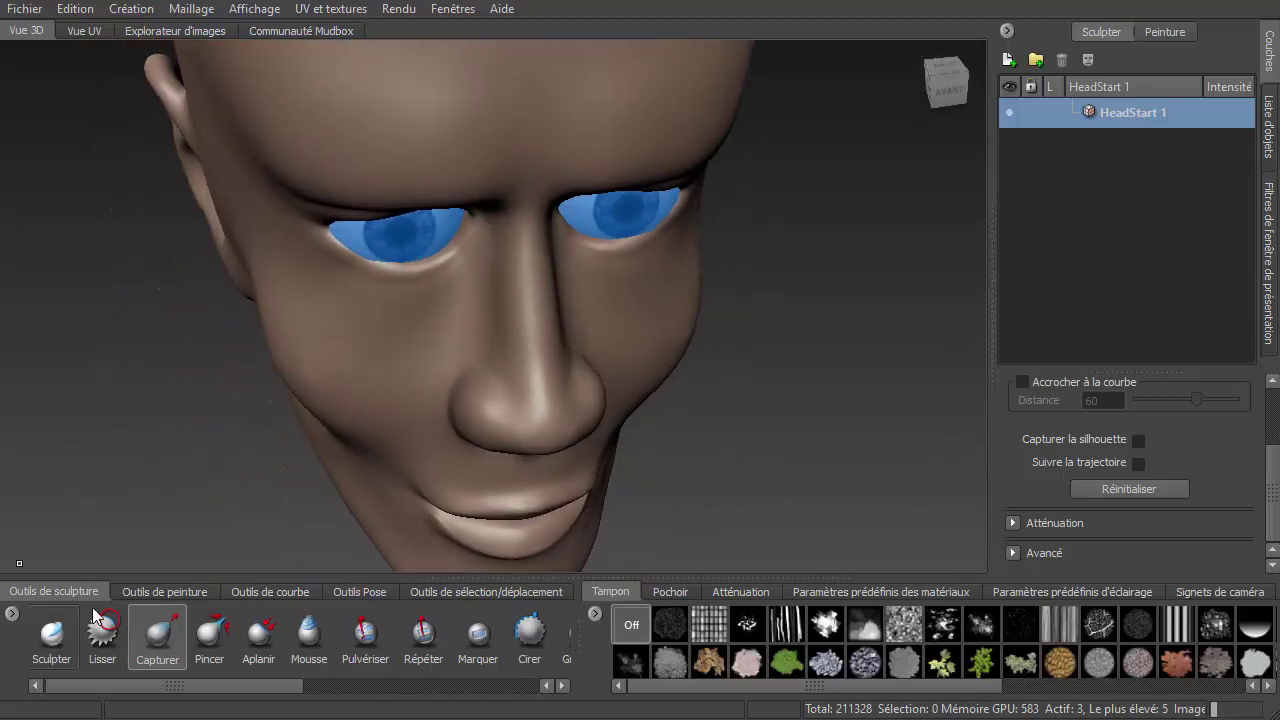
pyautogui.moveTo(300, 95); pyautogui.dragTo(310, 70)
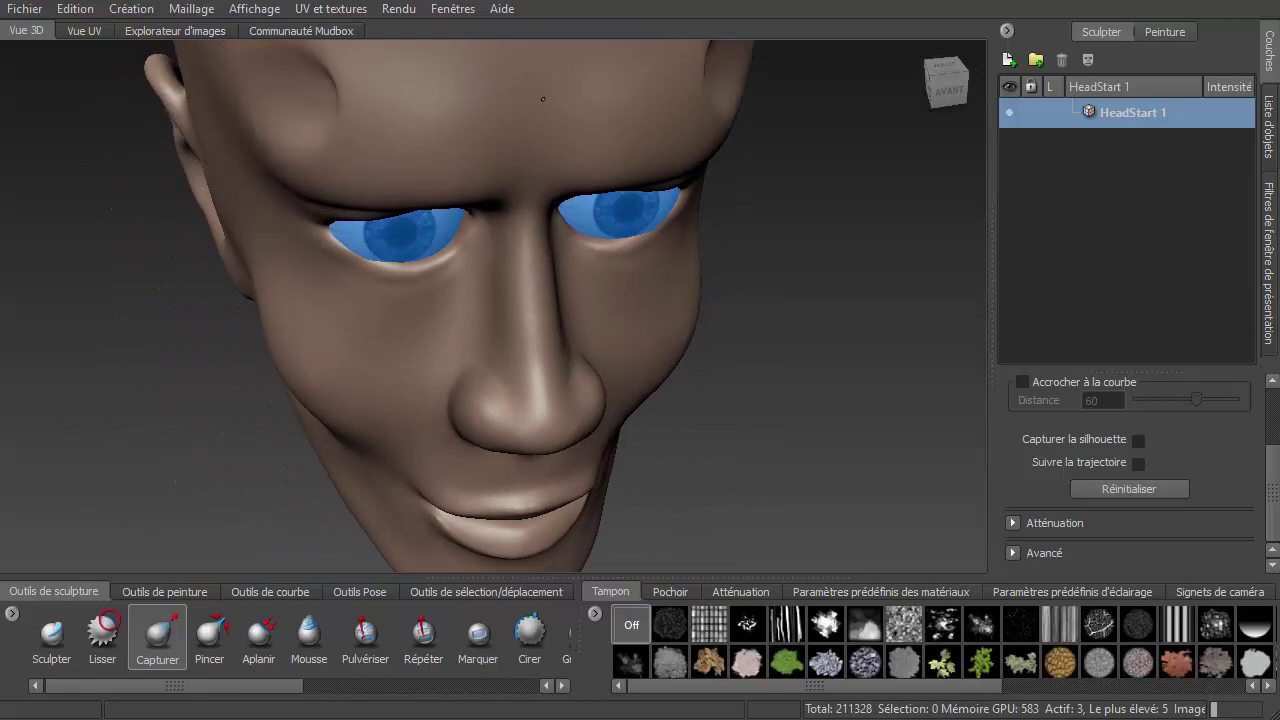
pyautogui.moveTo(543, 99)
pyautogui.keyDown('shift'); pyautogui.mouseDown()
pyautogui.moveTo(457, 71)
pyautogui.moveTo(300, 86)
pyautogui.mouseUp(); pyautogui.keyUp('shift')
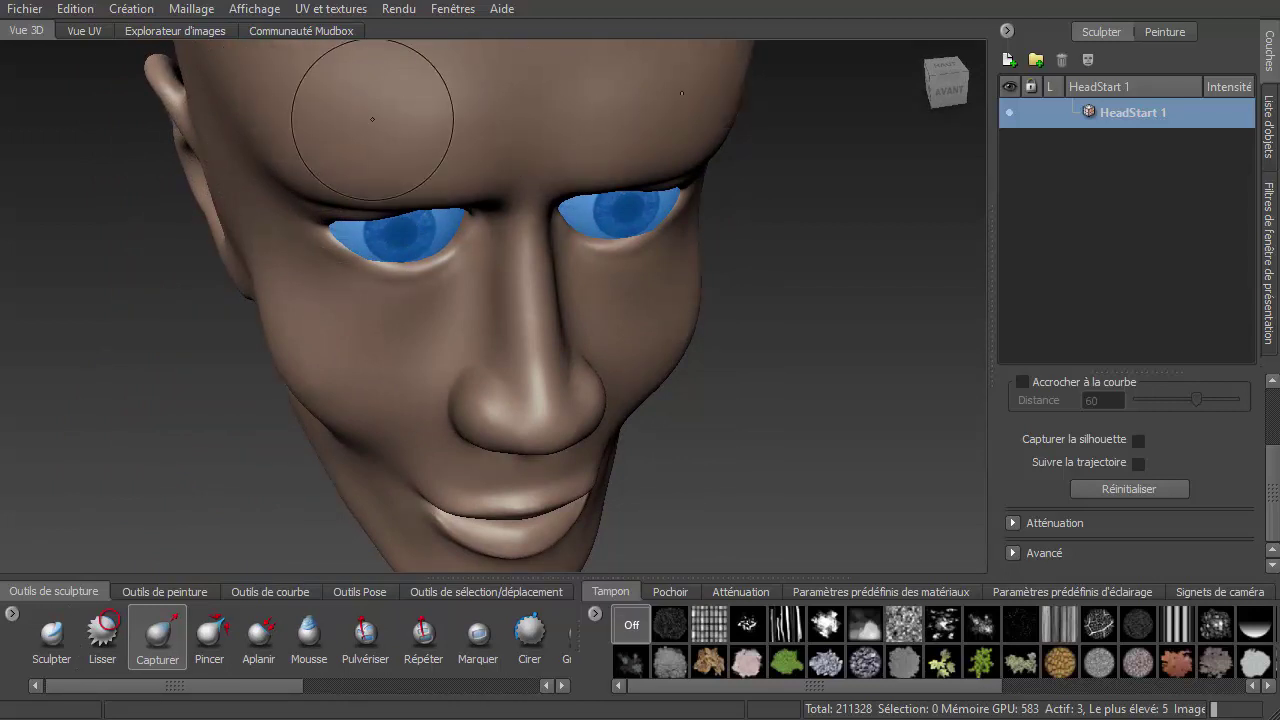
# Switch back to the basic Sculpt brush with smoothing, turning the head to face the viewer
pyautogui.click(55, 655)
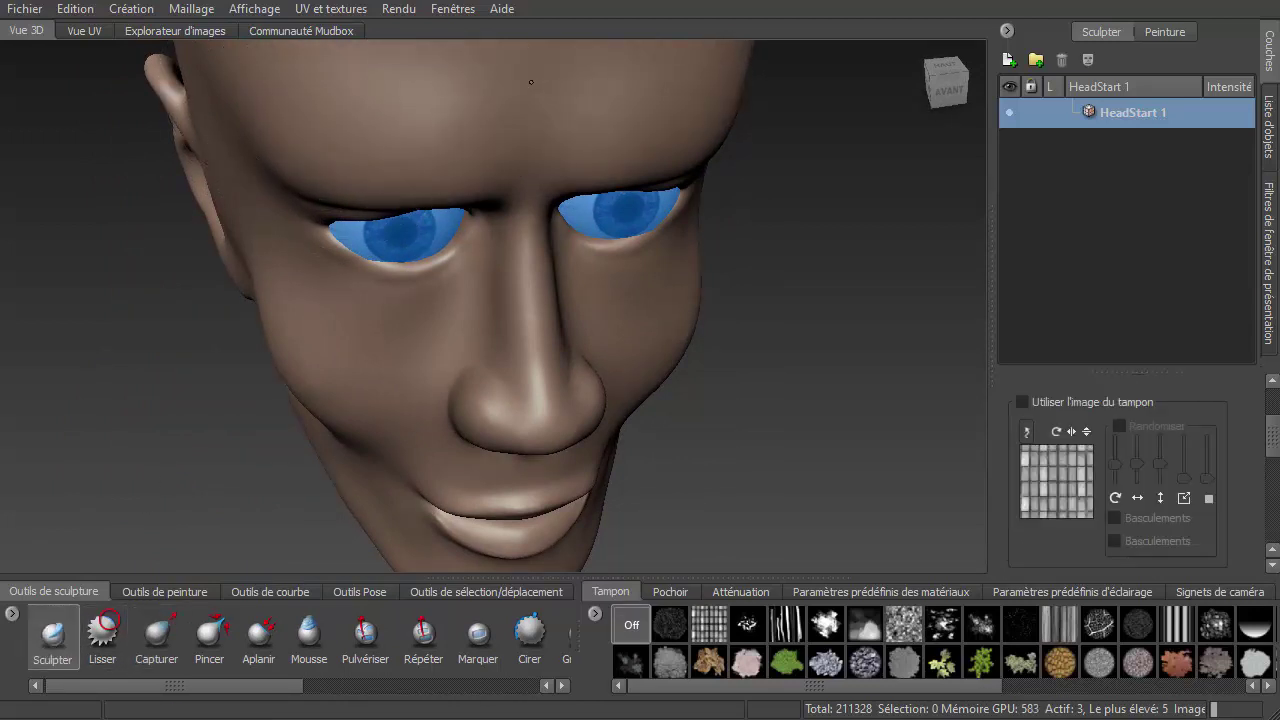
pyautogui.keyDown('alt'); pyautogui.moveTo(614, 118); pyautogui.dragTo(685, 269); pyautogui.keyUp('alt')
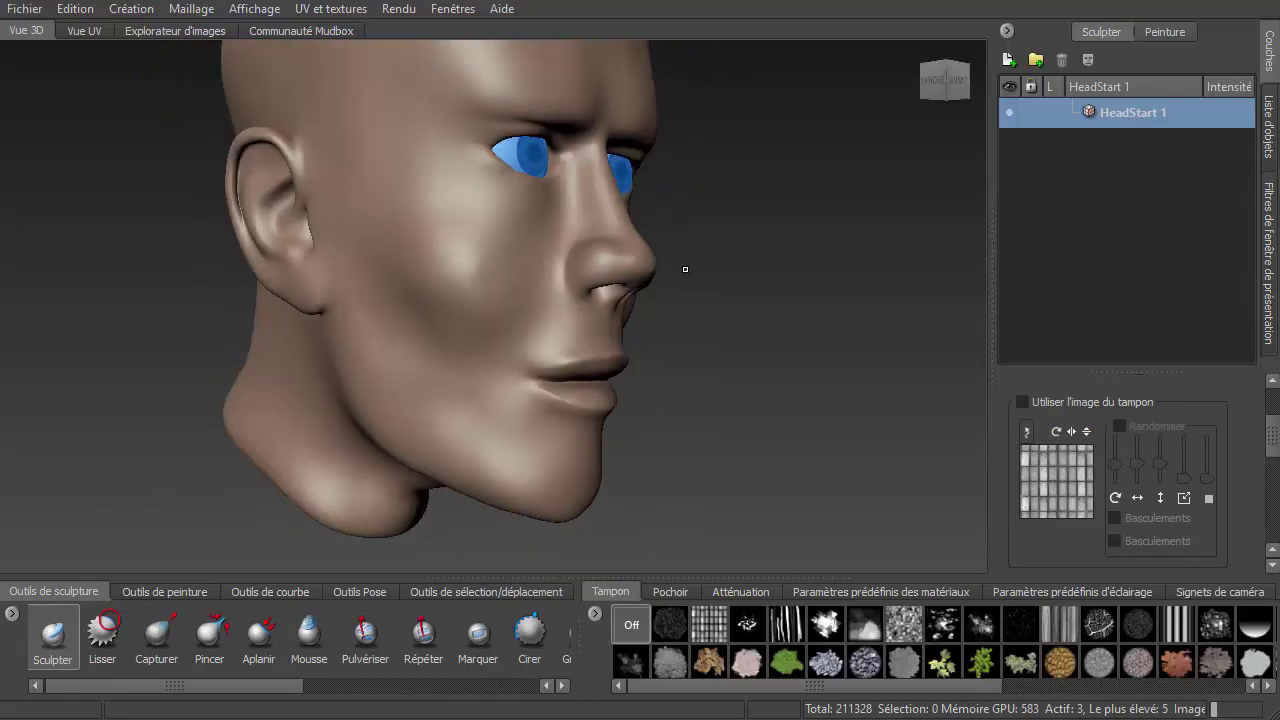
pyautogui.keyDown('alt'); pyautogui.moveTo(685, 269); pyautogui.dragTo(660, 198, button='right'); pyautogui.keyUp('alt')
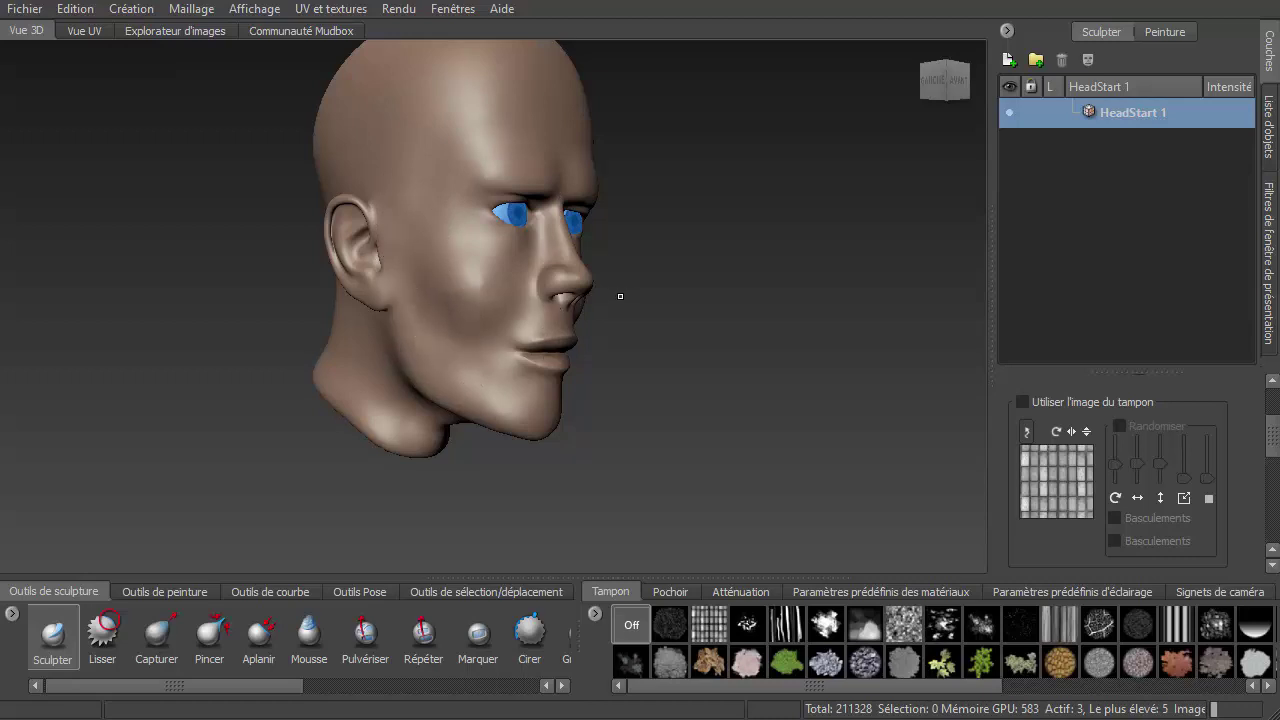
pyautogui.keyDown('alt'); pyautogui.moveTo(620, 296); pyautogui.dragTo(559, 318); pyautogui.keyUp('alt')
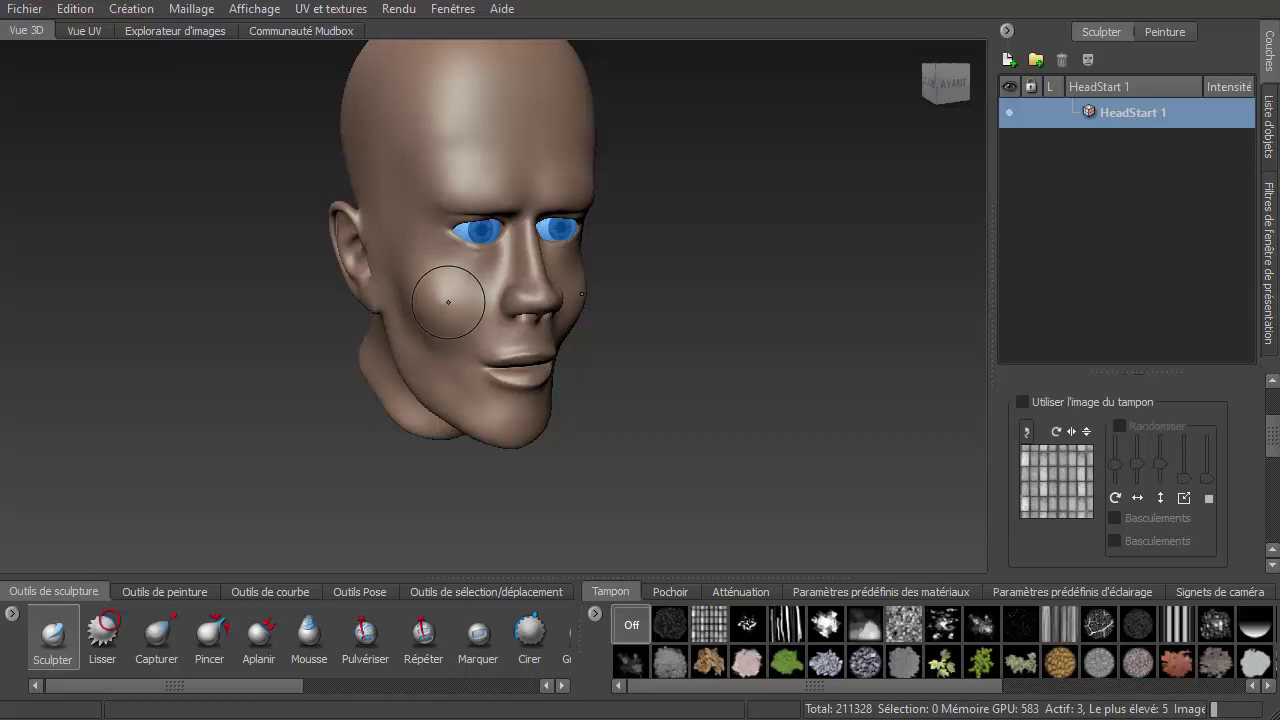
pyautogui.press('shift')
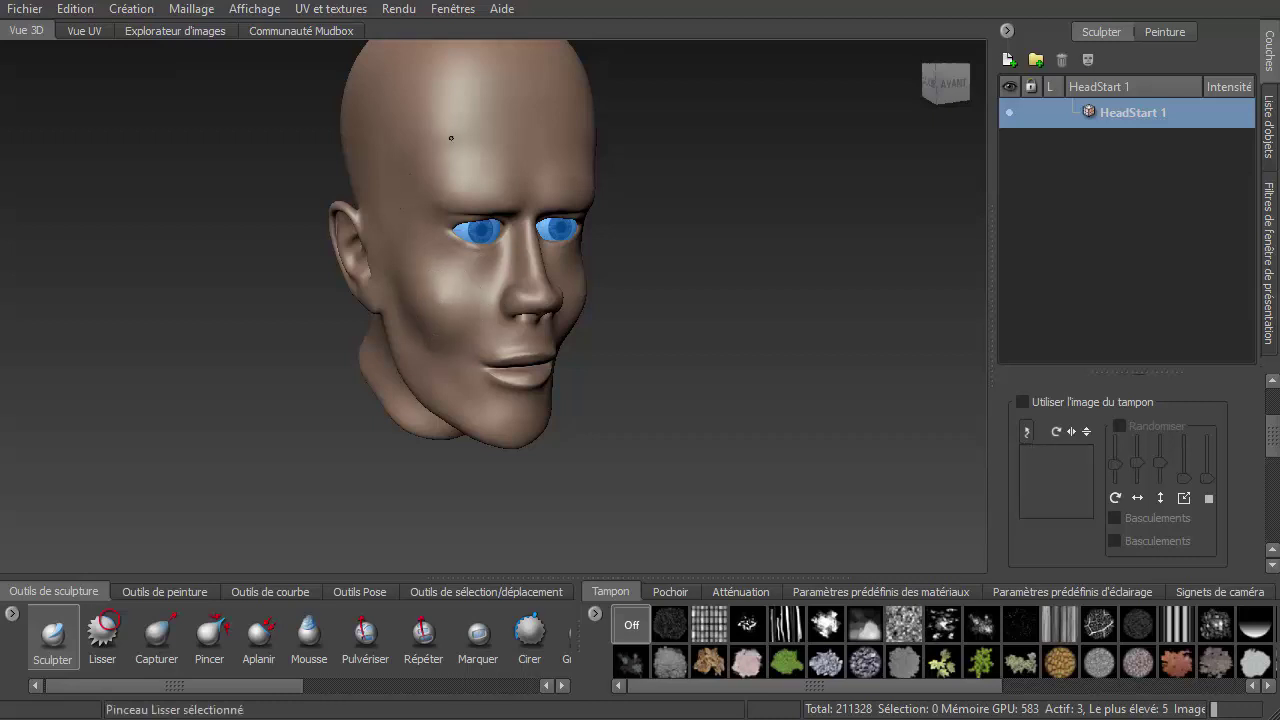
pyautogui.moveTo(646, 357)
pyautogui.keyDown('alt'); pyautogui.mouseDown()
pyautogui.moveTo(555, 321)
pyautogui.moveTo(631, 323)
pyautogui.moveTo(751, 233)
pyautogui.mouseUp(); pyautogui.keyUp('alt')
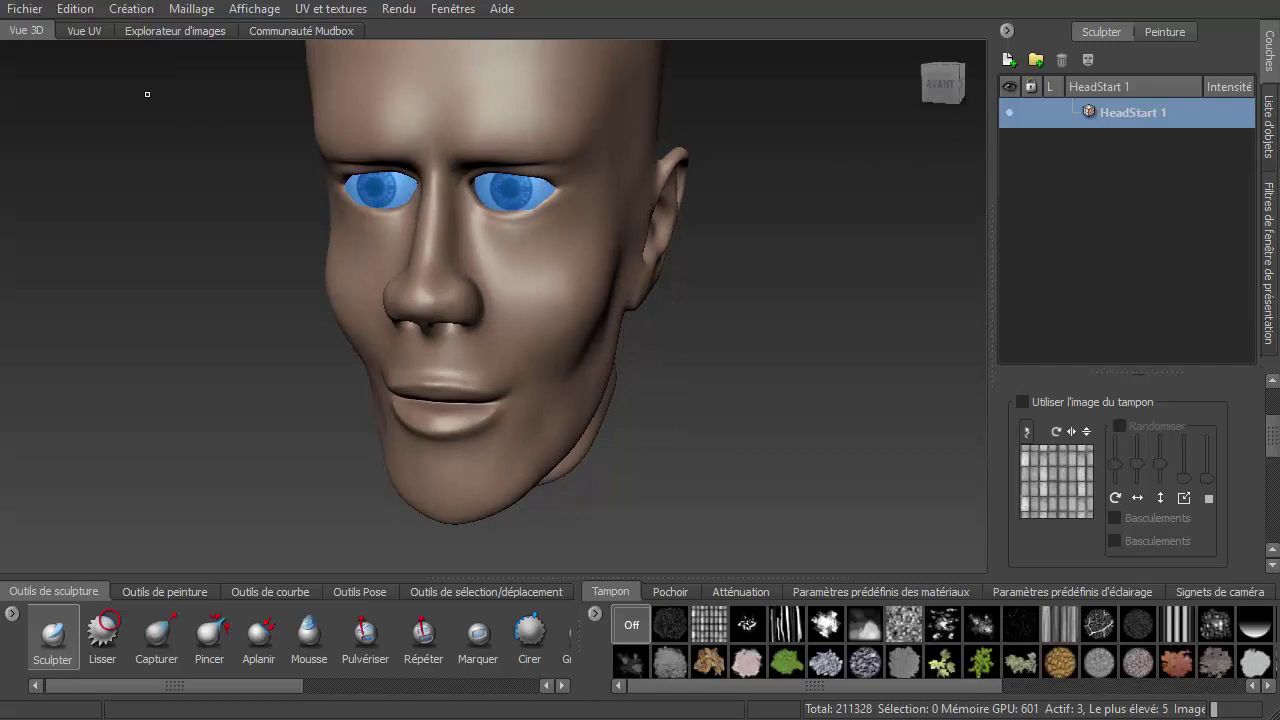
# Unfreeze everything via Edition > Dégeler tout, face the head front, and show the viewport filters list
pyautogui.click(60, 10)
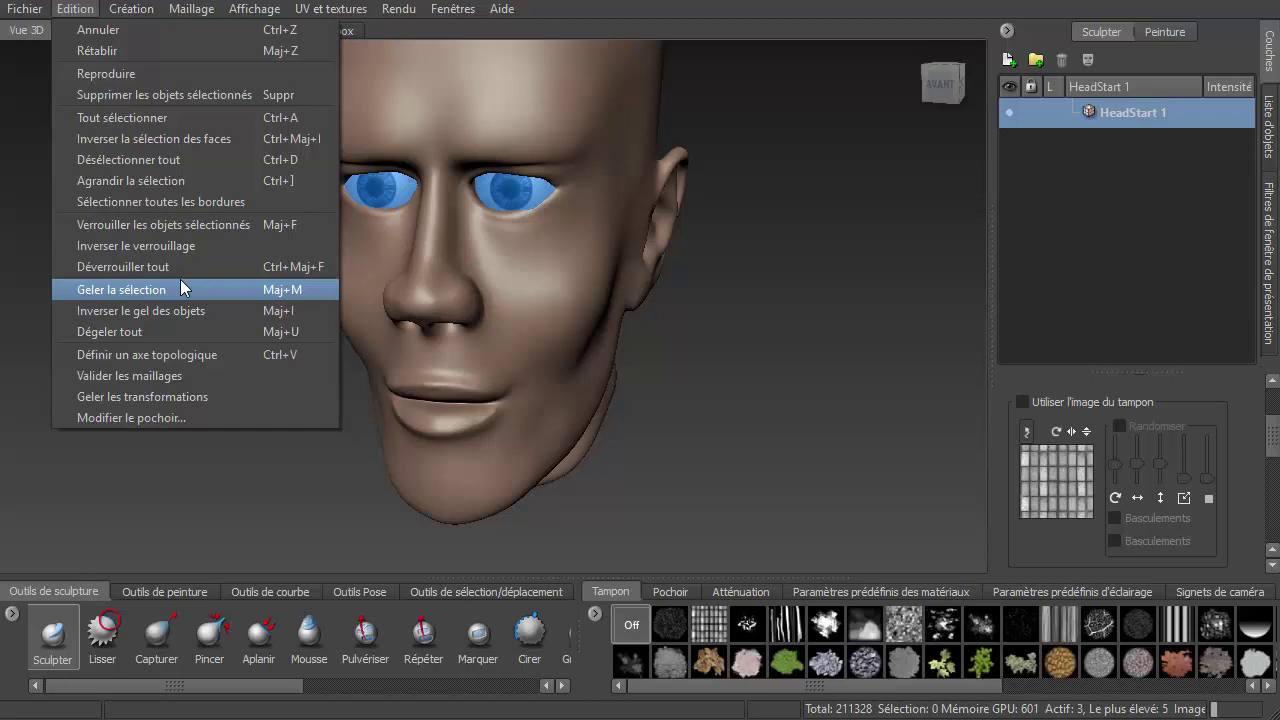
pyautogui.click(162, 329)
pyautogui.keyDown('alt'); pyautogui.moveTo(415, 300); pyautogui.dragTo(703, 337); pyautogui.keyUp('alt')
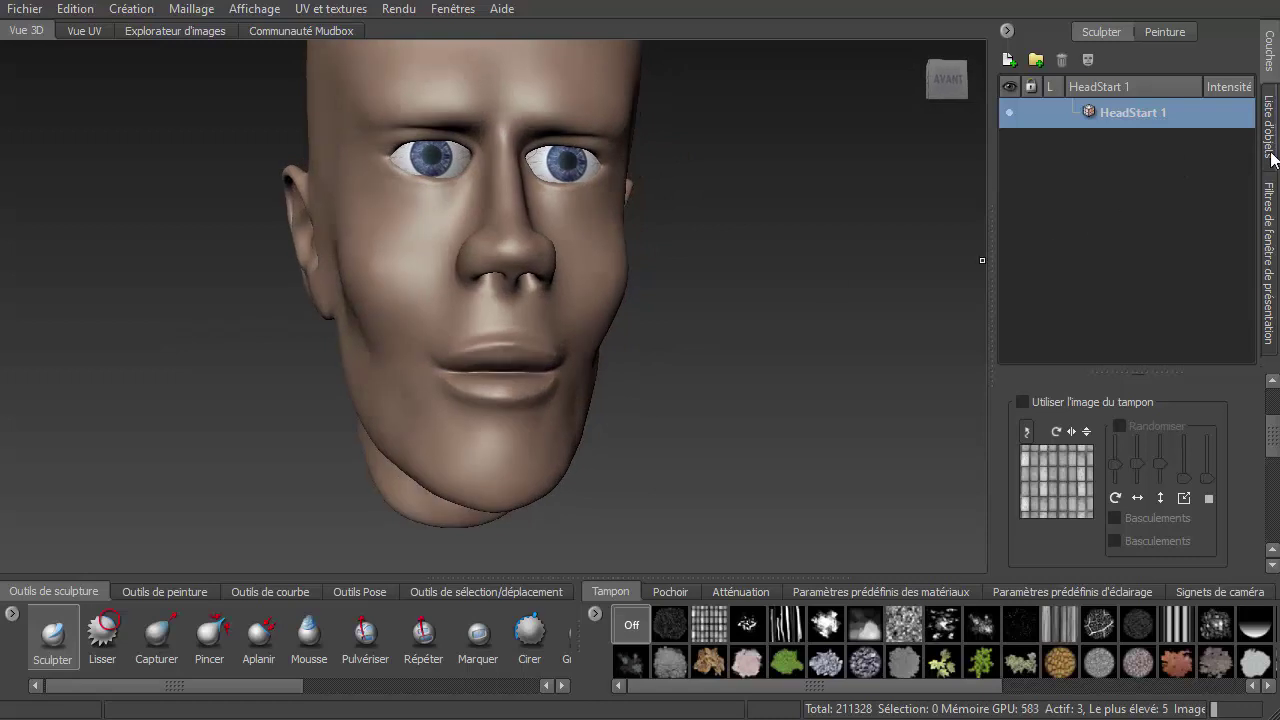
pyautogui.click(1271, 208)
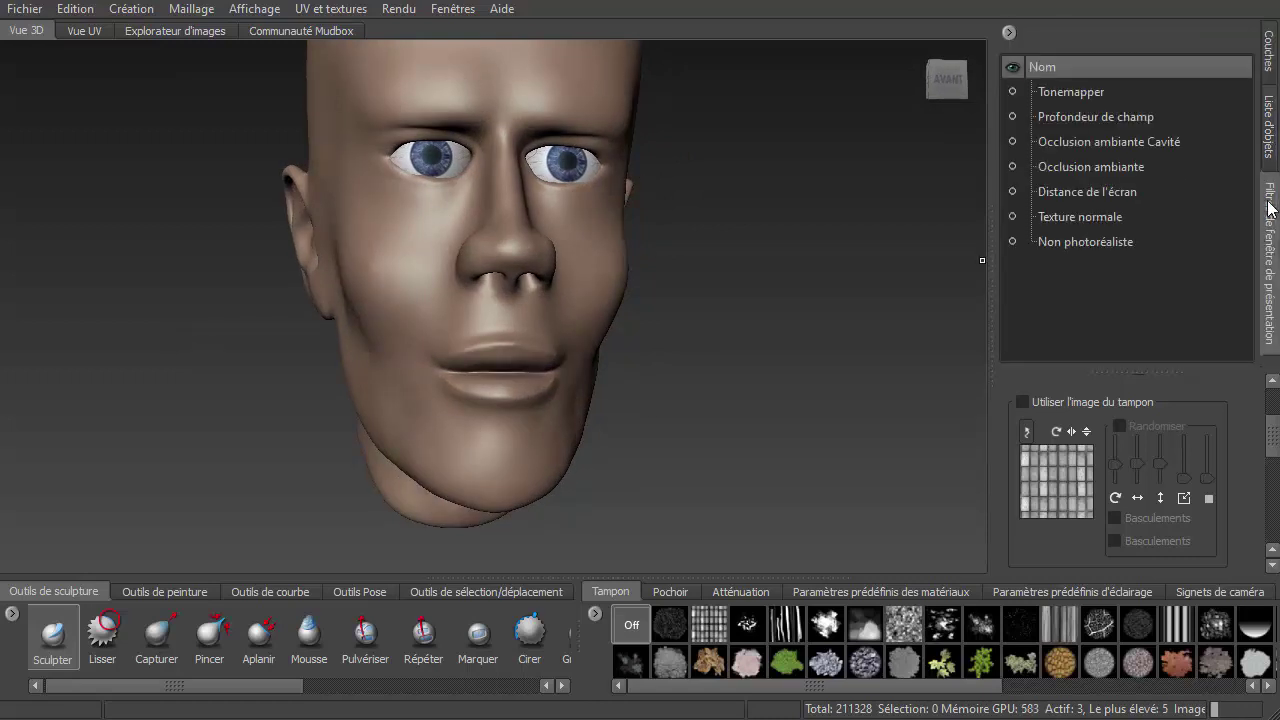
# Enable Profondeur de champ and set its focus distance to 433.21
pyautogui.click(1012, 117)
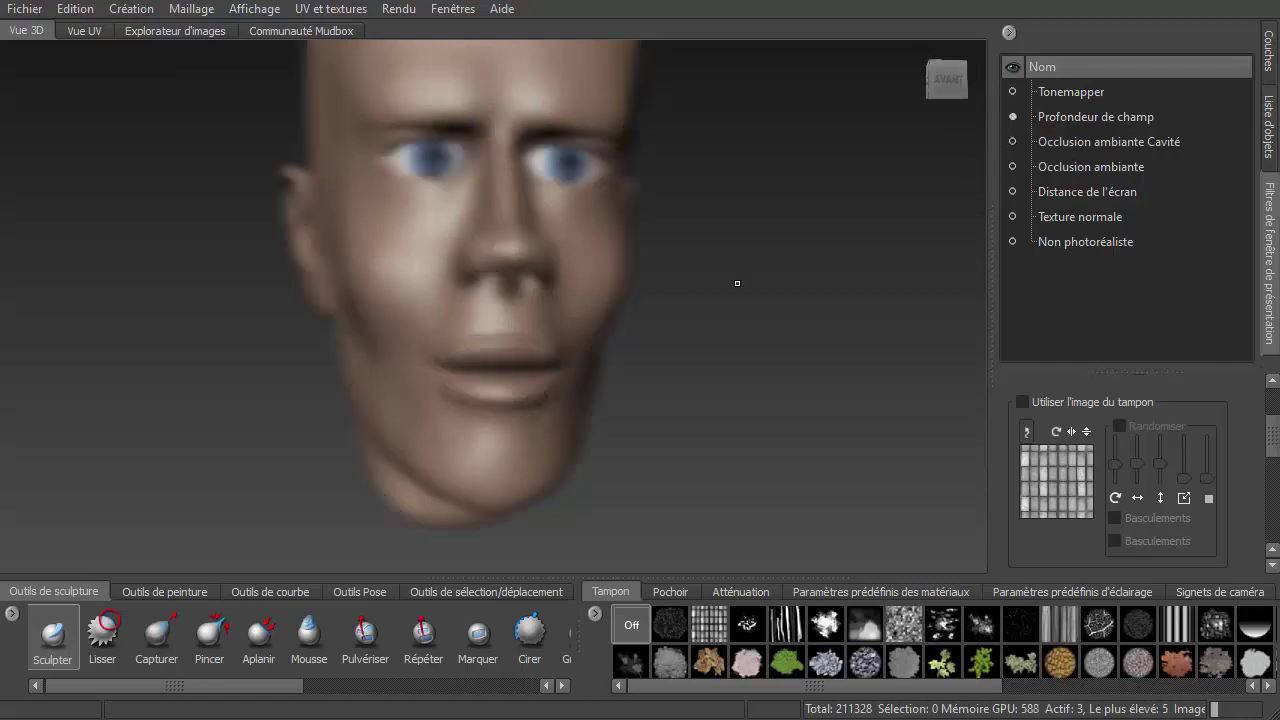
pyautogui.click(1075, 125)
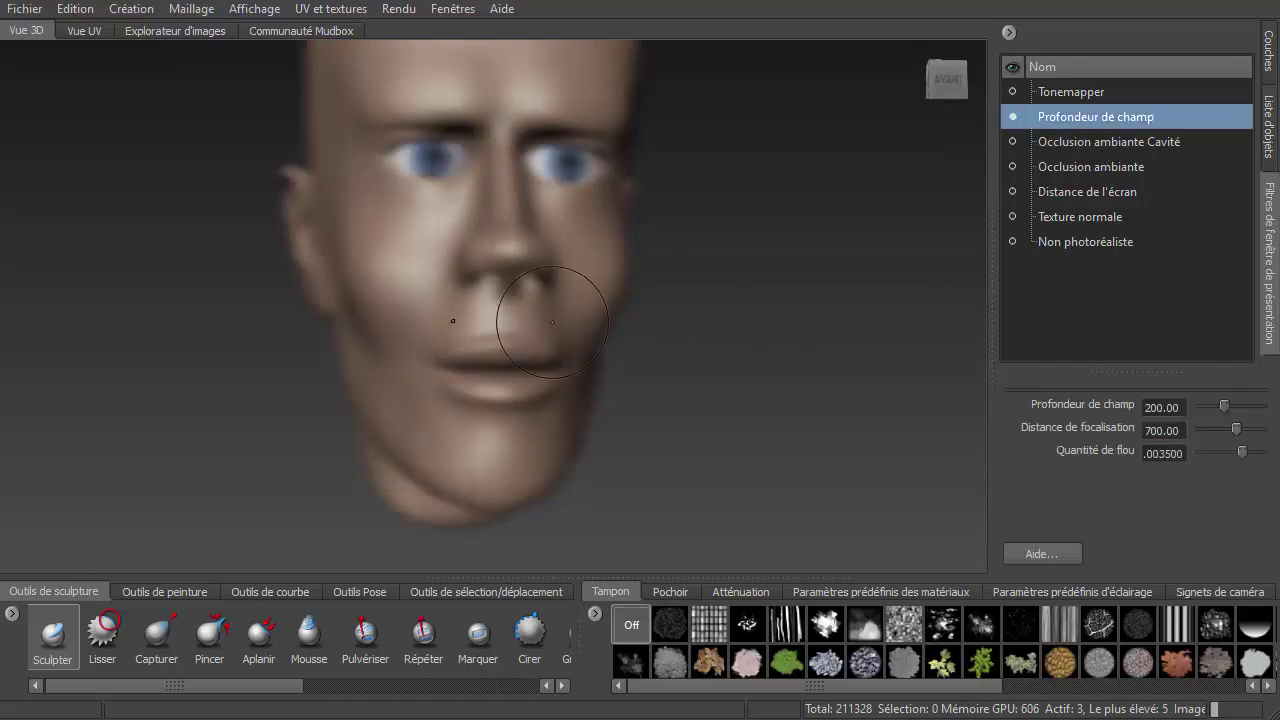
pyautogui.moveTo(514, 314)
pyautogui.keyDown('alt'); pyautogui.mouseDown()
pyautogui.moveTo(437, 277)
pyautogui.moveTo(405, 335)
pyautogui.mouseUp(); pyautogui.keyUp('alt')
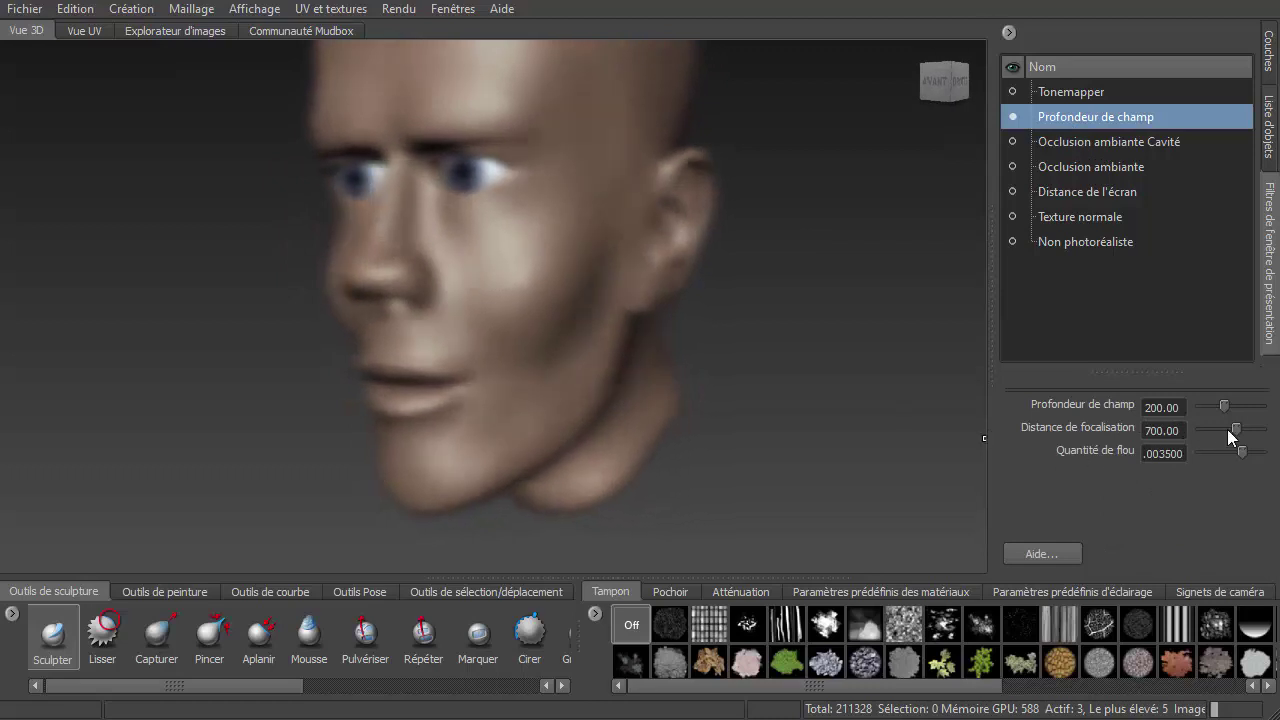
pyautogui.moveTo(1232, 428); pyautogui.dragTo(1218, 426)
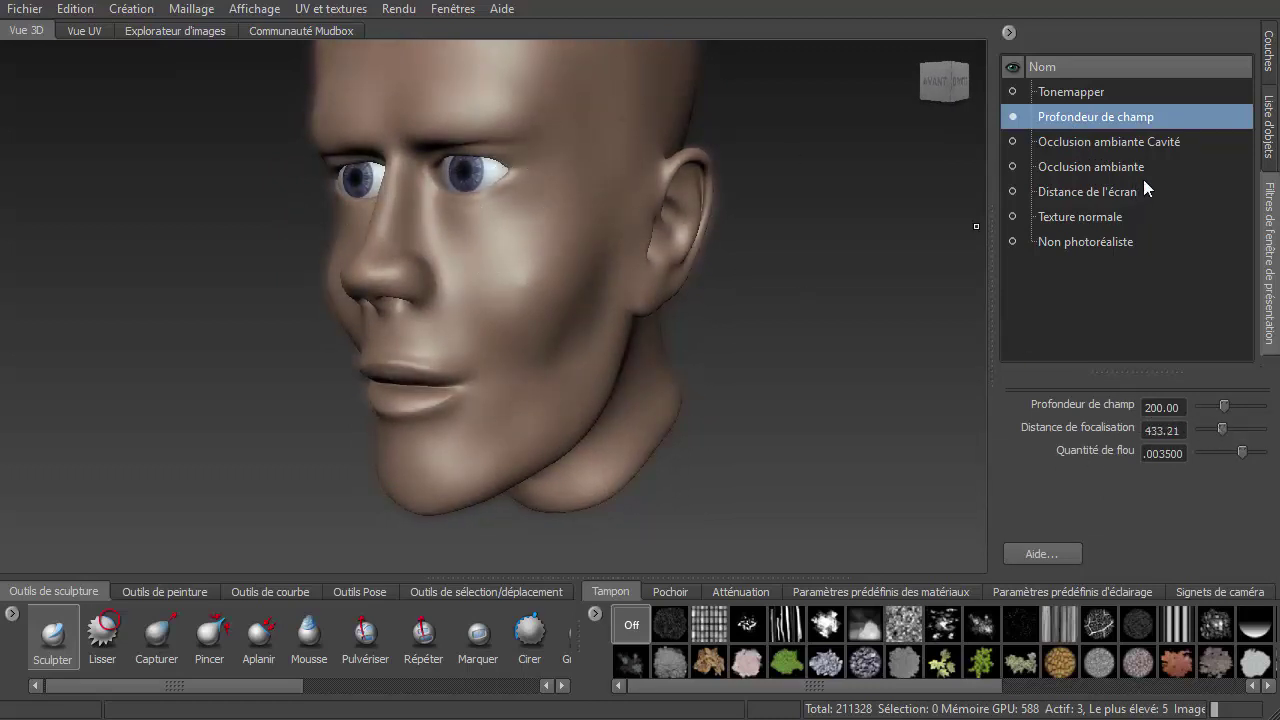
# Enable both cavity and standard ambient occlusion filters, then show the object list
pyautogui.click(1011, 141)
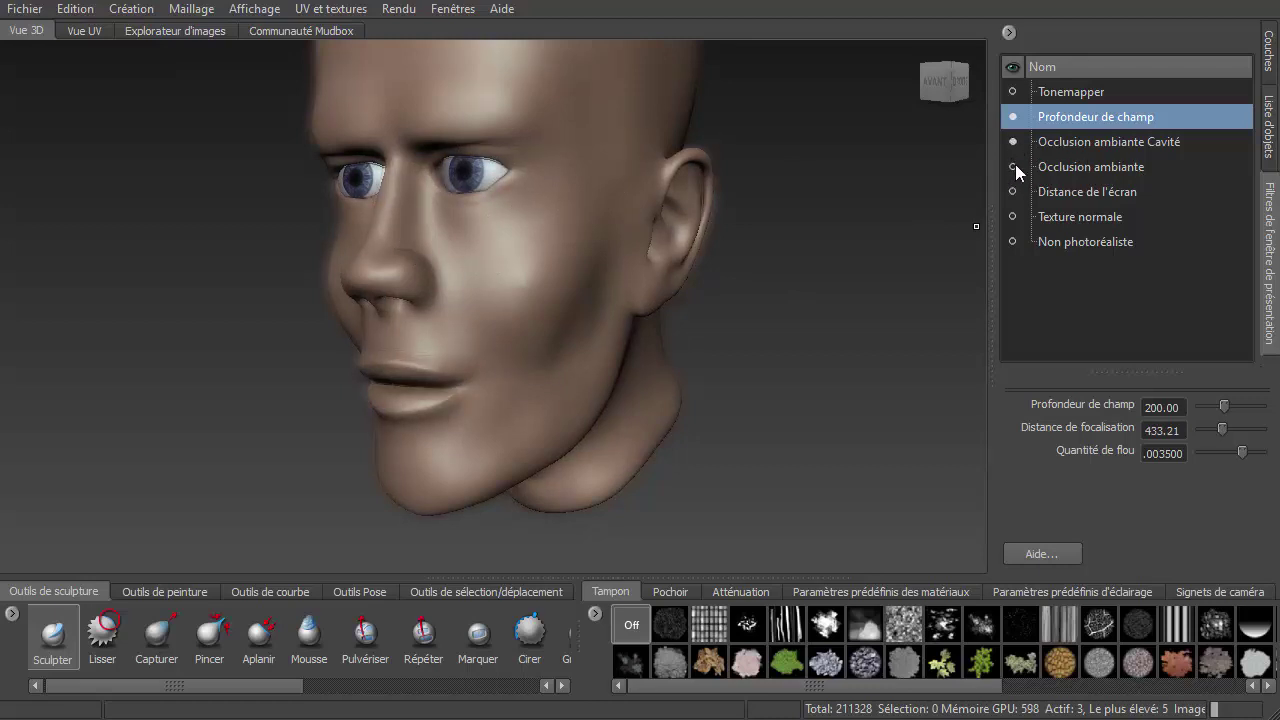
pyautogui.click(1015, 165)
pyautogui.moveTo(400, 457)
pyautogui.keyDown('alt'); pyautogui.mouseDown()
pyautogui.moveTo(567, 414)
pyautogui.moveTo(499, 428)
pyautogui.mouseUp(); pyautogui.keyUp('alt')
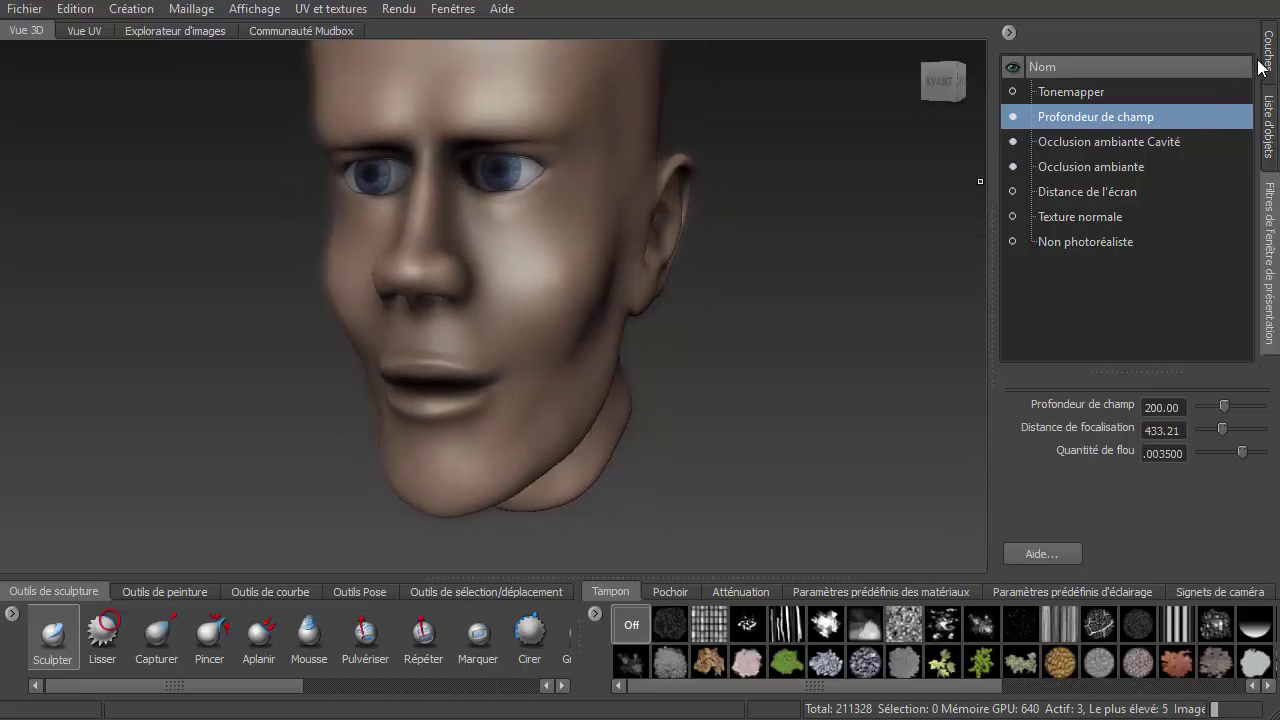
pyautogui.click(1271, 115)
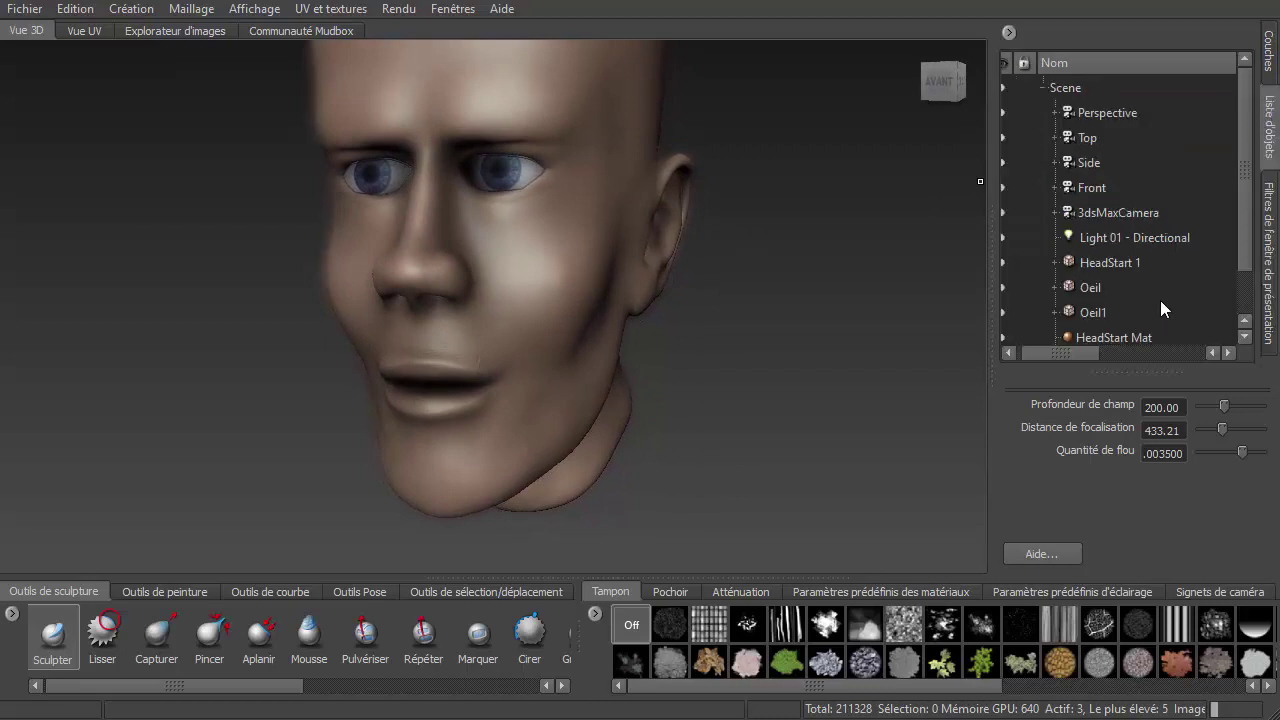
# Select the Oeil Mat material and set its specular colour to light blue
pyautogui.scroll(-2, 1160, 300)
pyautogui.click(1094, 310)
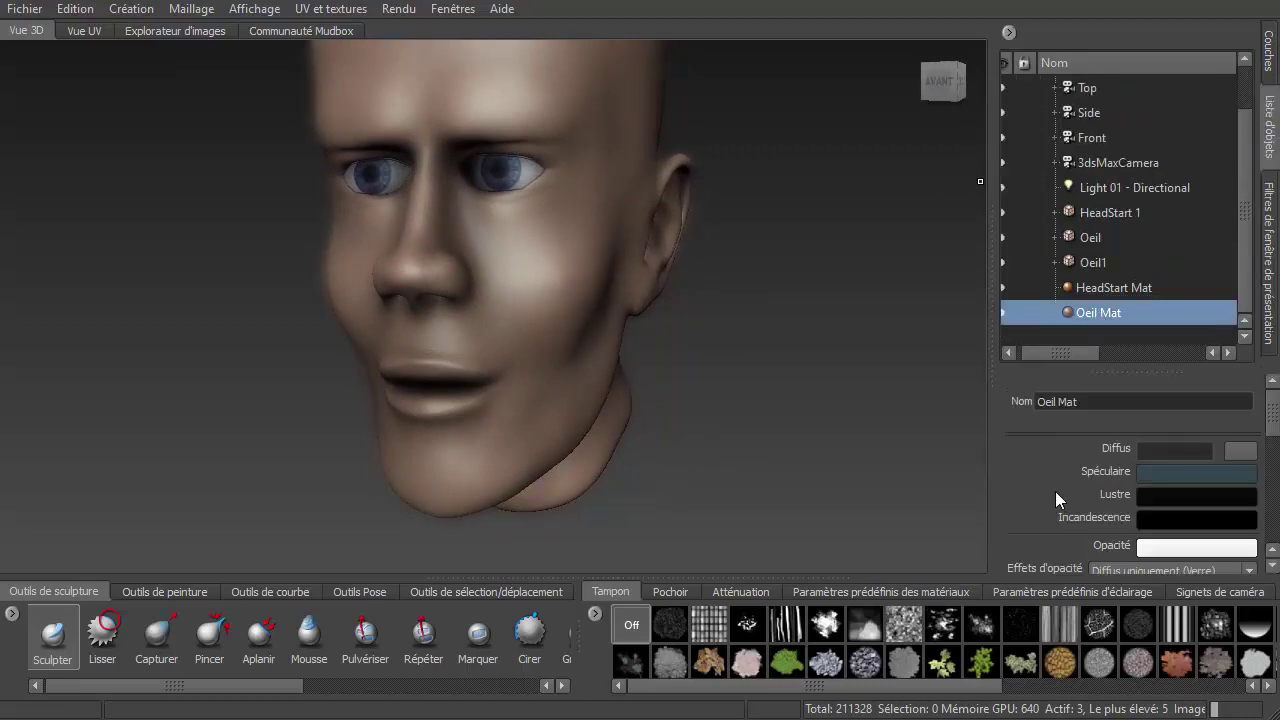
pyautogui.scroll(-2, 1058, 472)
pyautogui.click(1187, 411)
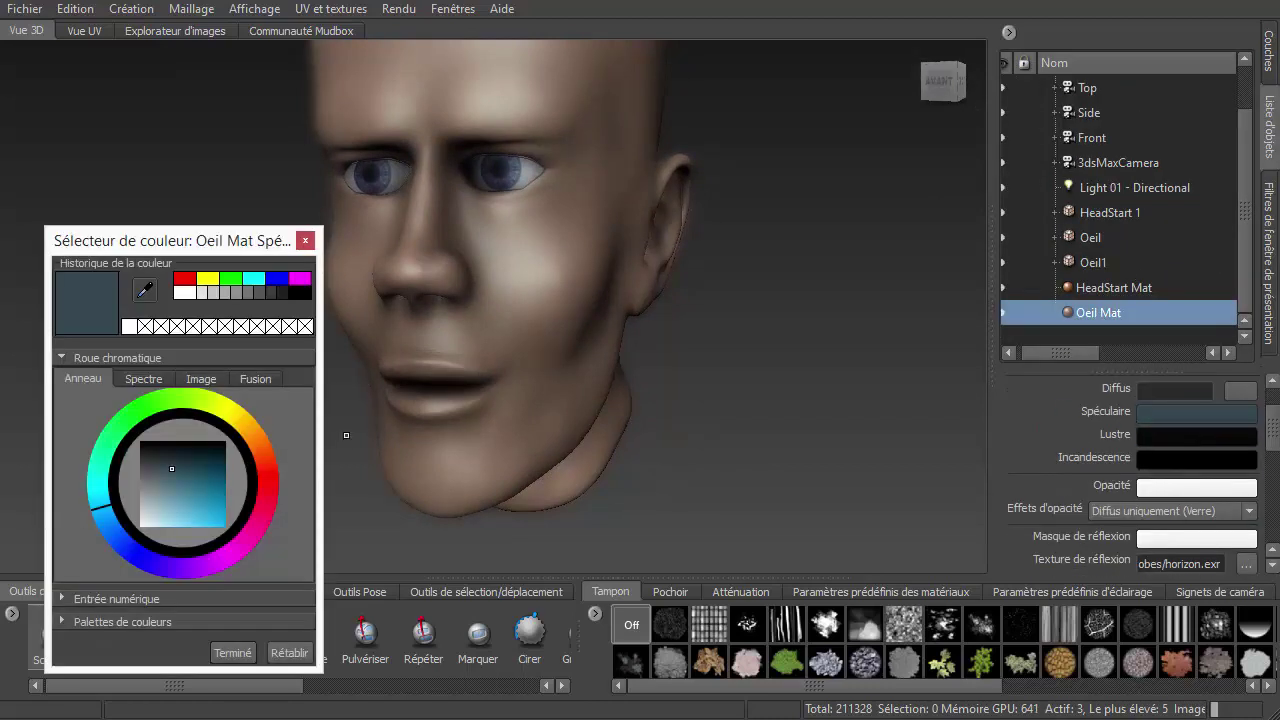
pyautogui.moveTo(168, 489); pyautogui.dragTo(168, 501)
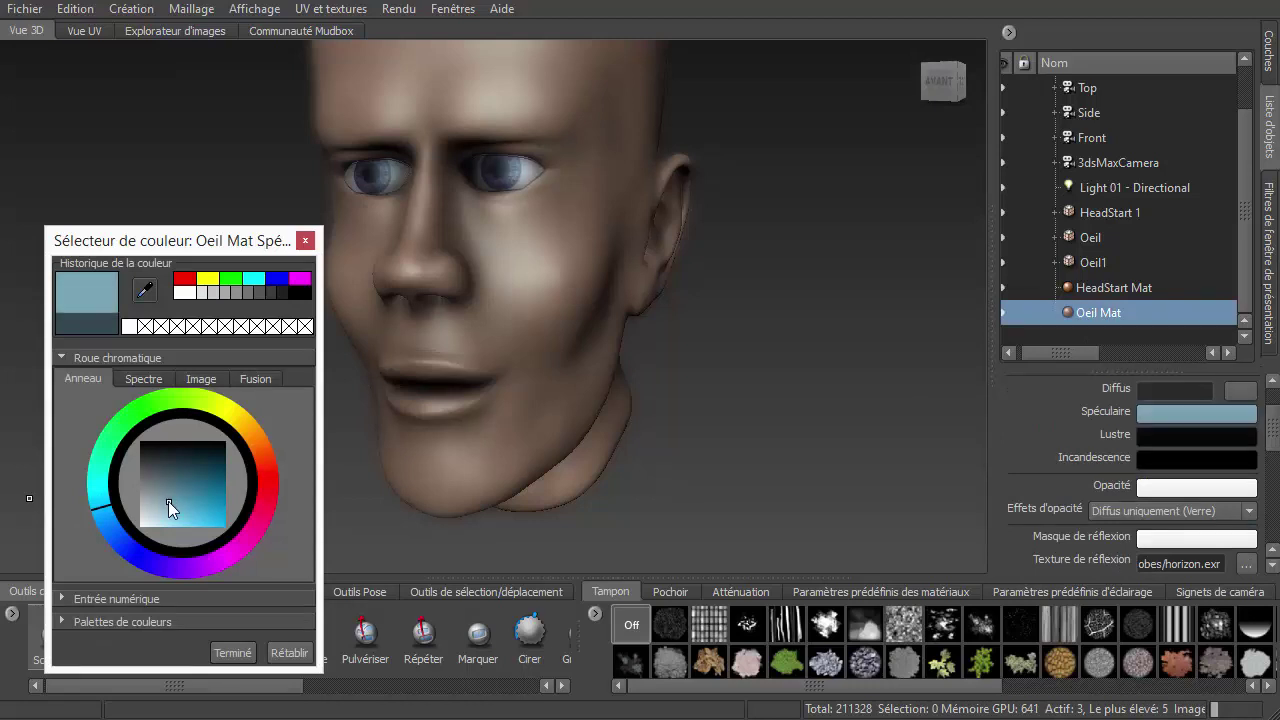
pyautogui.click(243, 652)
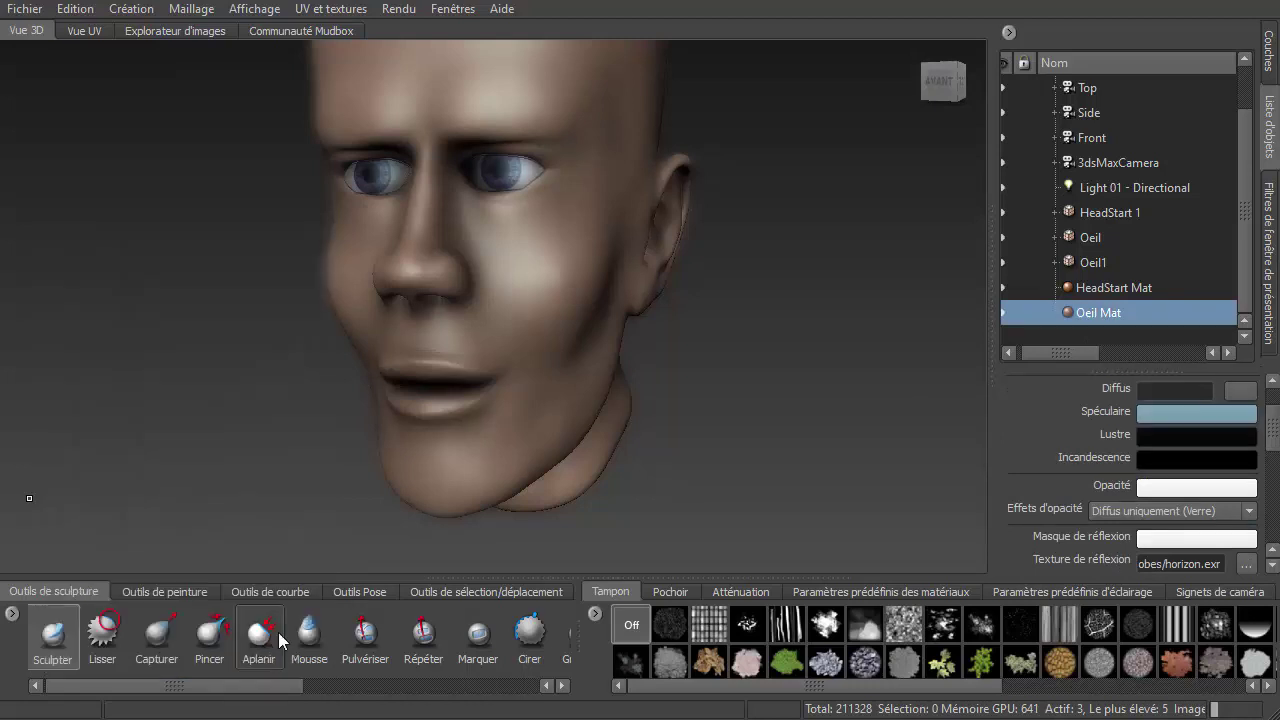
# Set the Oeil Mat incandescence colour to black and return to the viewport filters
pyautogui.click(1161, 460)
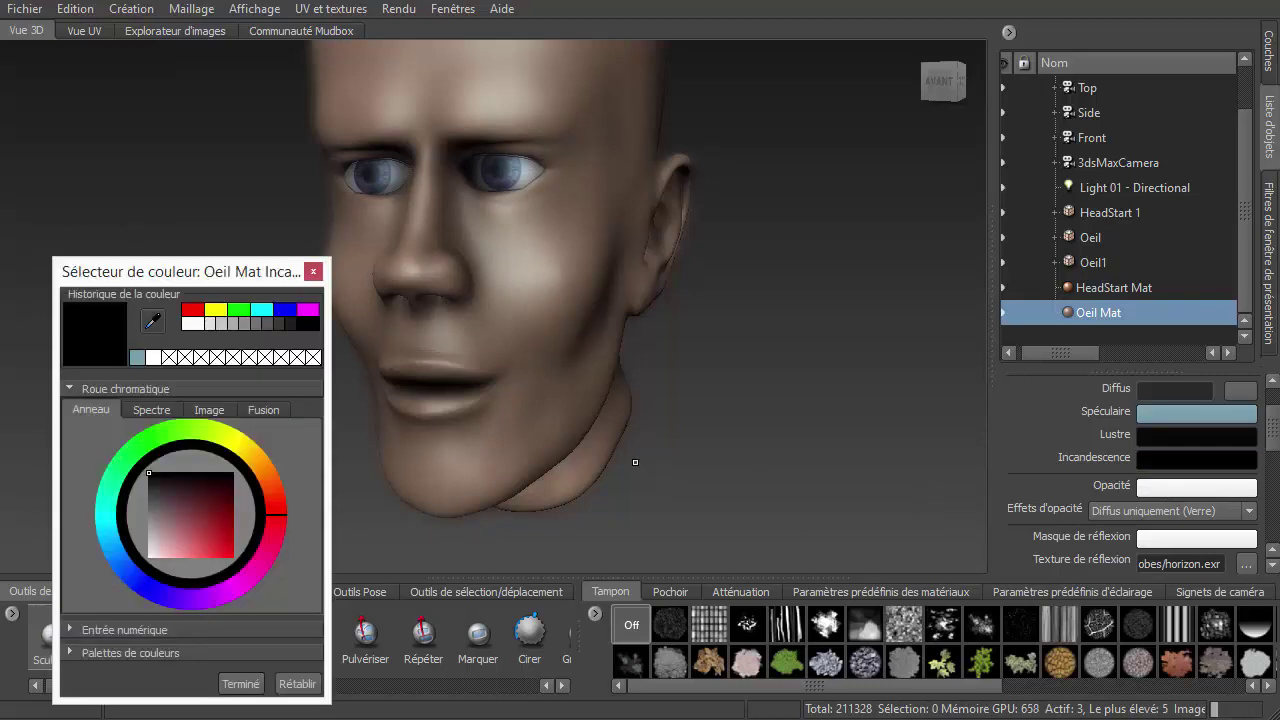
pyautogui.click(149, 489)
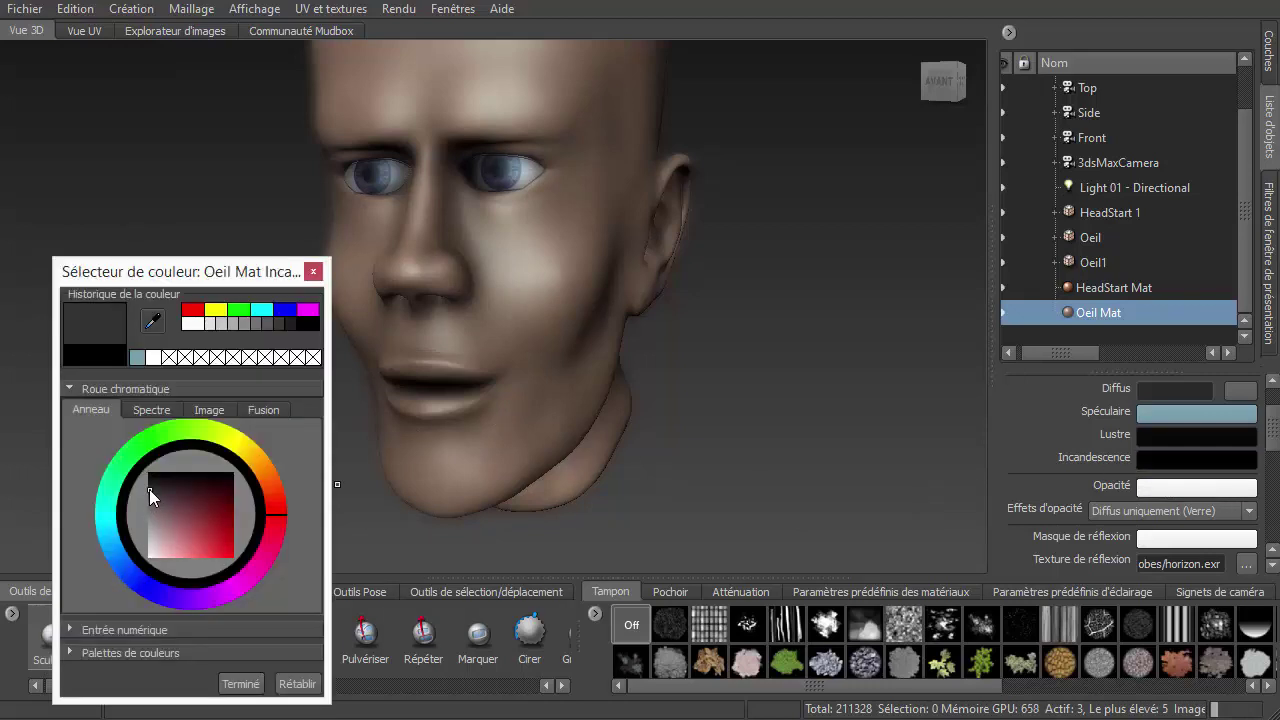
pyautogui.moveTo(149, 489); pyautogui.dragTo(149, 481)
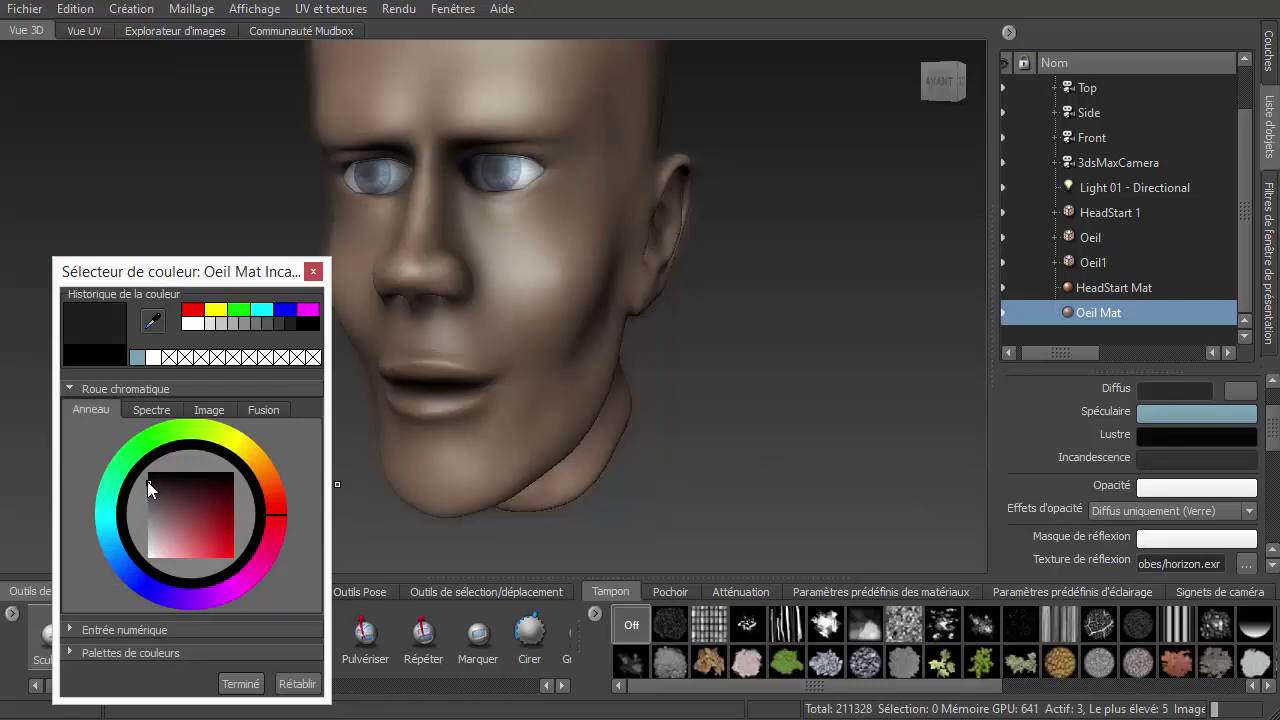
pyautogui.click(241, 684)
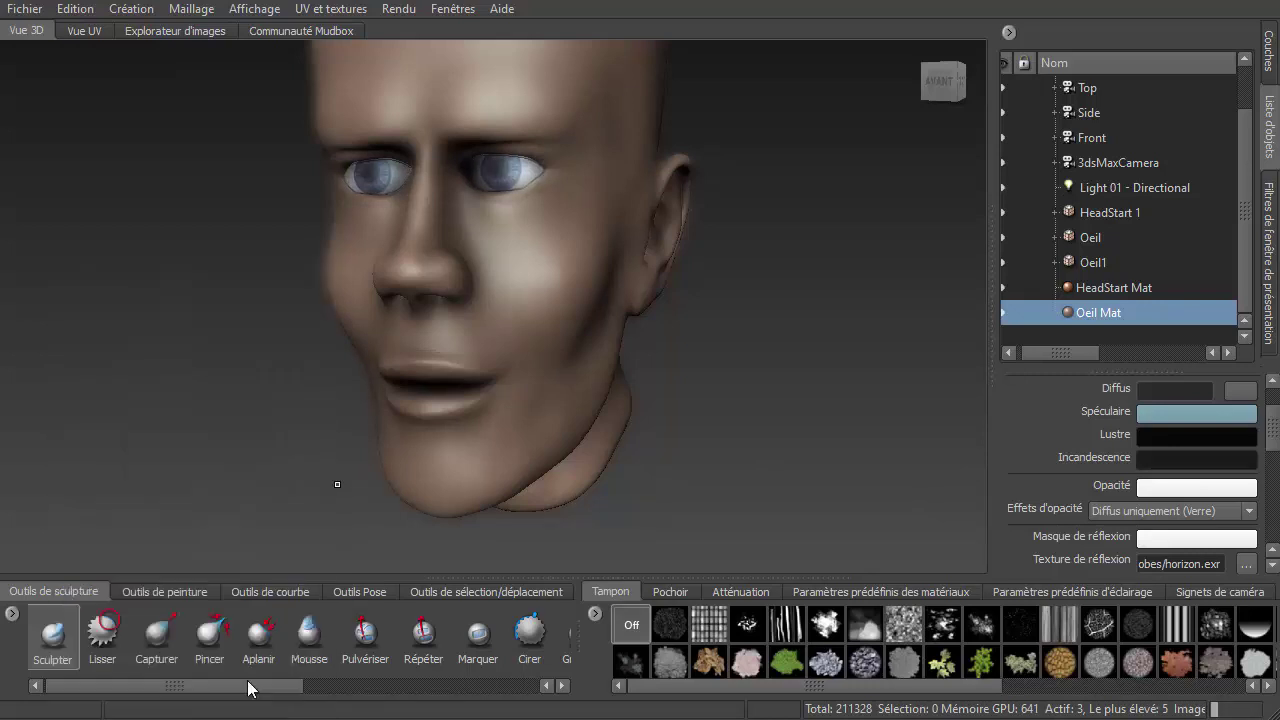
pyautogui.click(1271, 195)
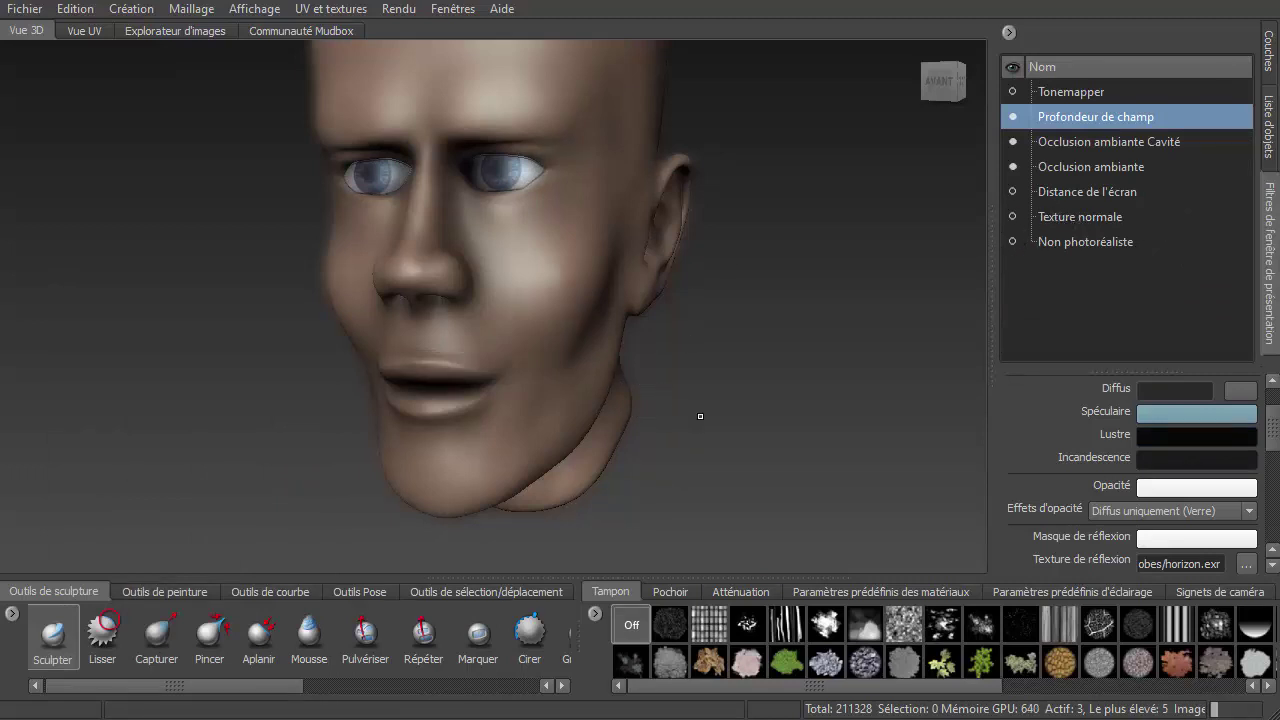
# Set the depth of field focus distance to 393.61 and blur to .001947
pyautogui.moveTo(700, 416)
pyautogui.keyDown('alt'); pyautogui.mouseDown()
pyautogui.moveTo(788, 446)
pyautogui.moveTo(798, 290)
pyautogui.mouseUp(); pyautogui.keyUp('alt')
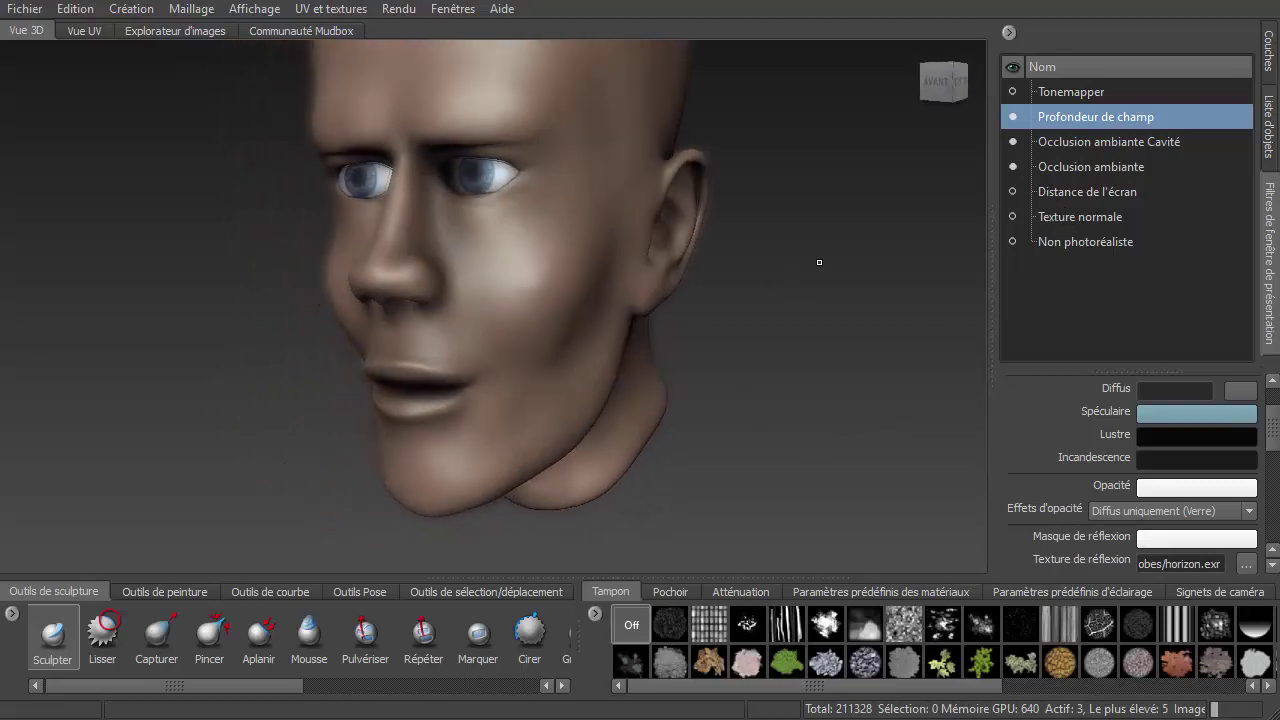
pyautogui.click(1100, 119)
pyautogui.moveTo(1222, 428); pyautogui.dragTo(1220, 432)
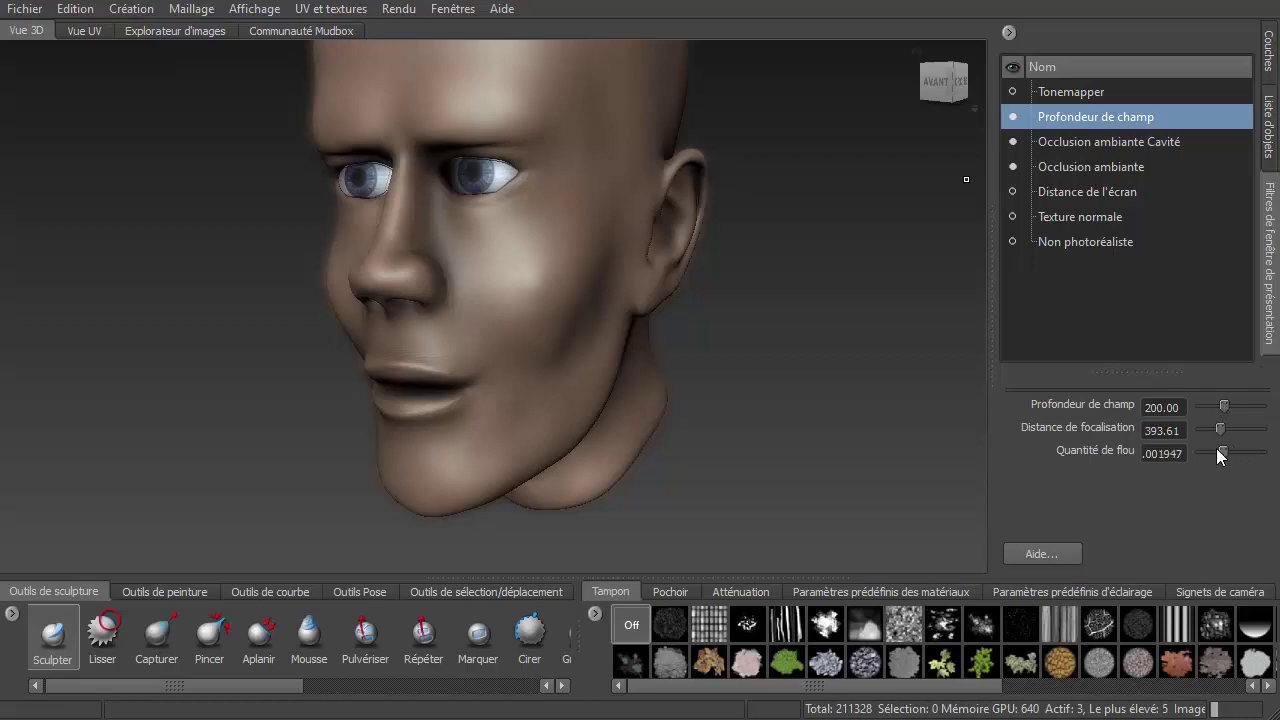
pyautogui.moveTo(1212, 447); pyautogui.dragTo(1219, 445)
# Lower the Tonemapper gamma to 0.99 with the head in front view
pyautogui.click(938, 80)
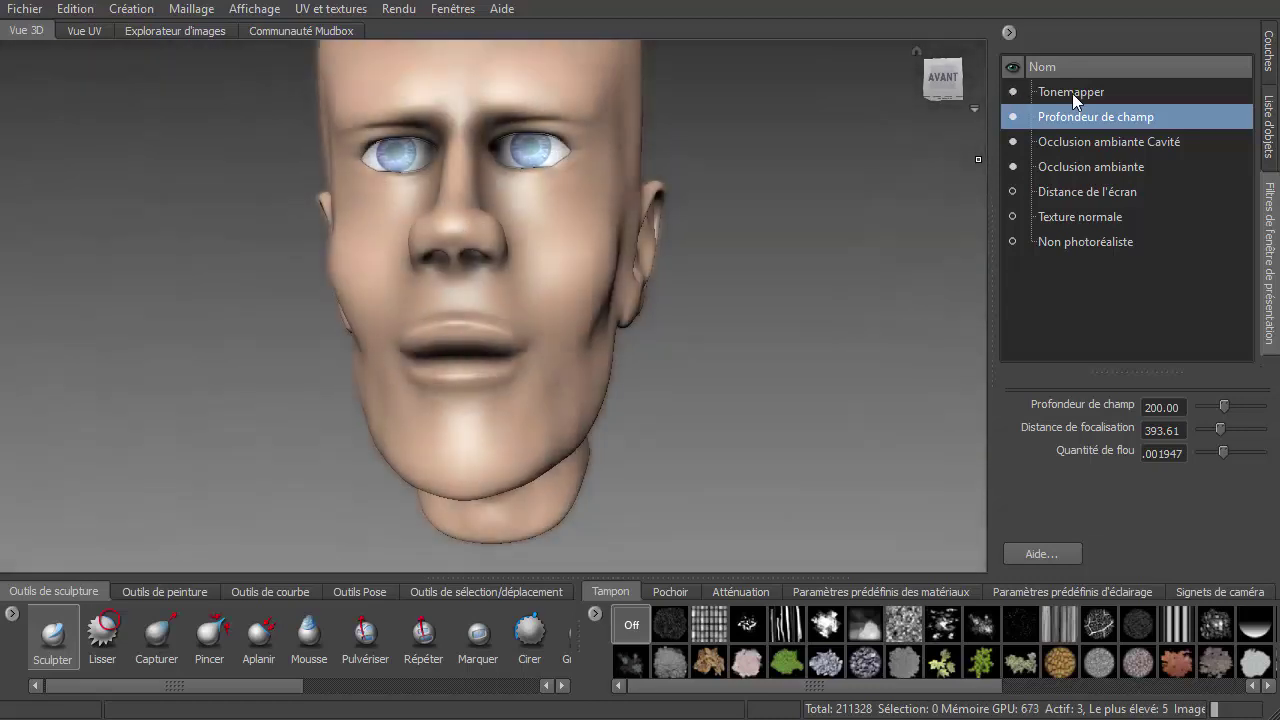
pyautogui.click(1072, 93)
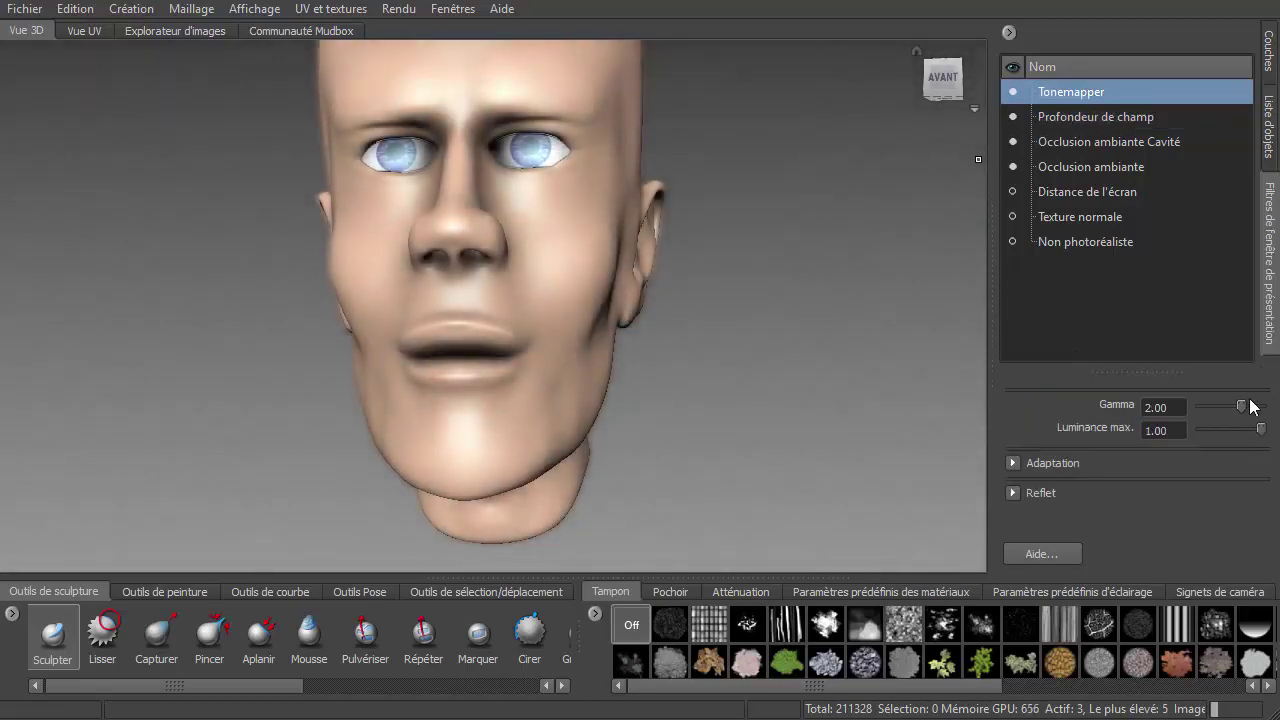
pyautogui.moveTo(1243, 406); pyautogui.dragTo(1221, 405)
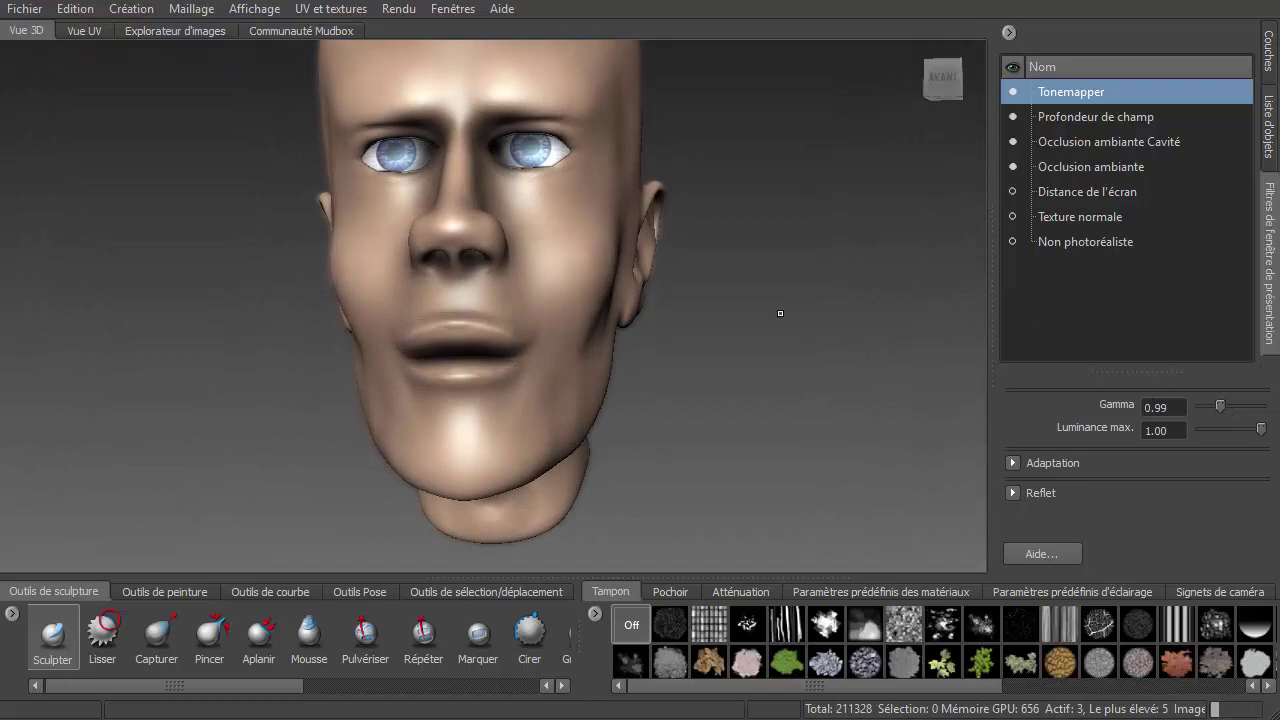
pyautogui.moveTo(777, 310)
pyautogui.keyDown('alt'); pyautogui.mouseDown()
pyautogui.moveTo(672, 328)
pyautogui.moveTo(829, 329)
pyautogui.mouseUp(); pyautogui.keyUp('alt')
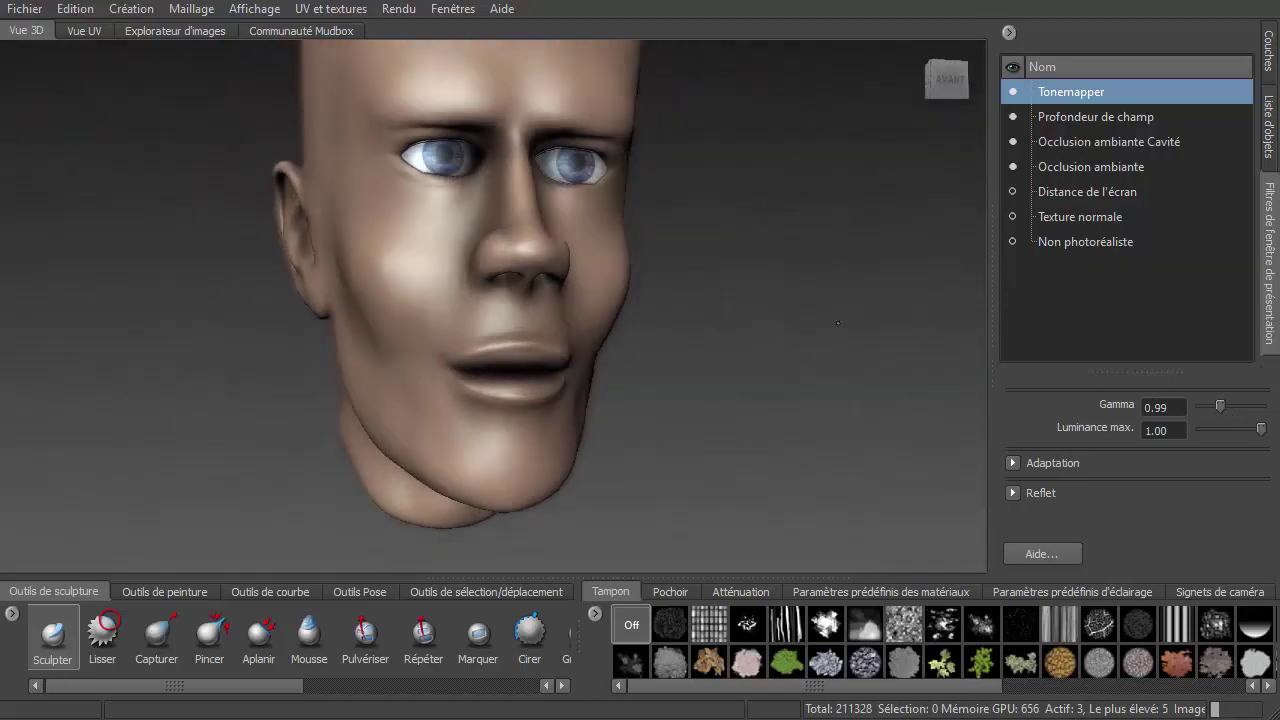
pyautogui.hotkey('ctrl', 'shift', 'h')
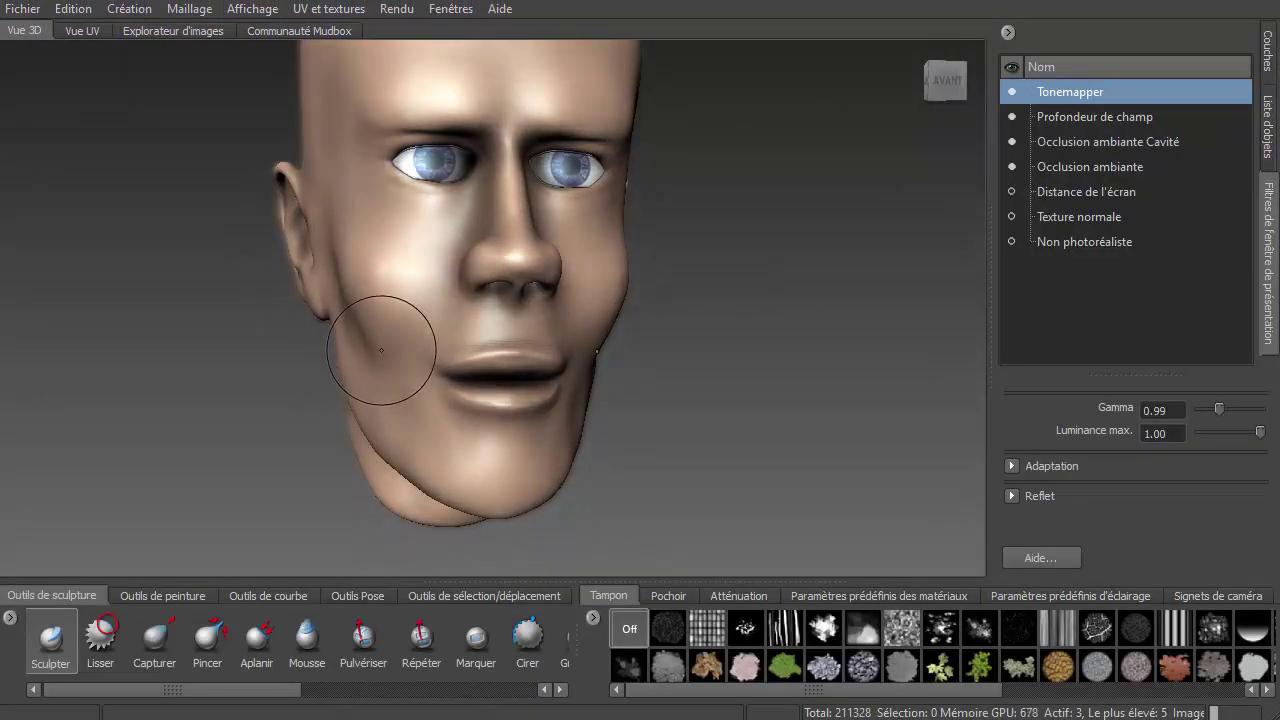
pyautogui.moveTo(382, 364)
pyautogui.keyDown('alt'); pyautogui.mouseDown()
pyautogui.moveTo(284, 351)
pyautogui.moveTo(473, 354)
pyautogui.moveTo(225, 373)
pyautogui.moveTo(314, 382)
pyautogui.mouseUp(); pyautogui.keyUp('alt')
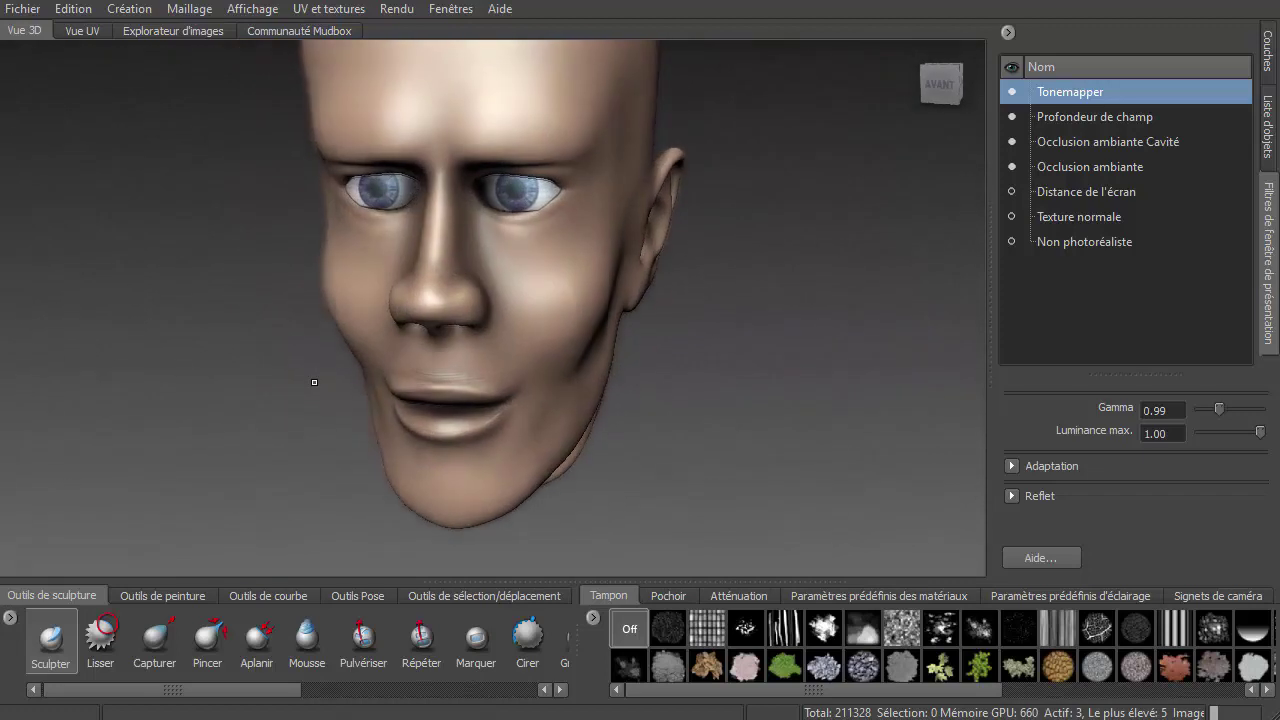
# Subdivide the head to level 4 (843008 polygons) and add Sculpt Layer 1 in the Couches tab
pyautogui.click(1266, 50)
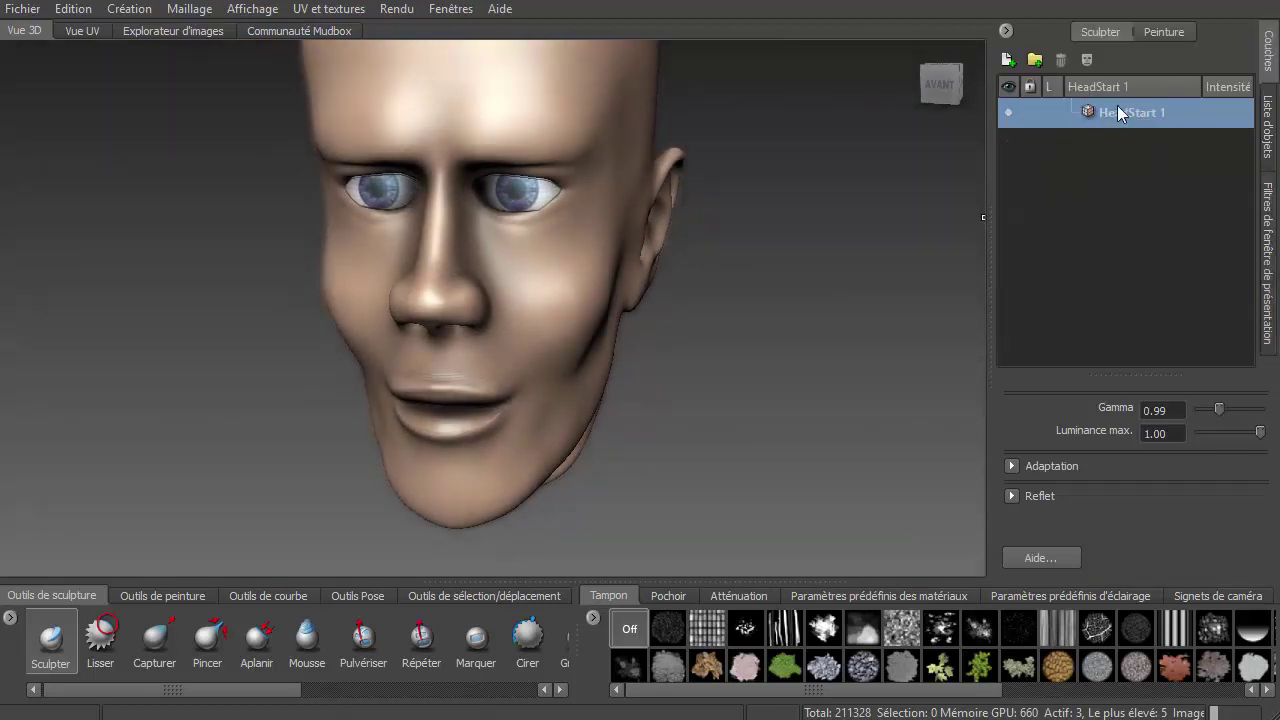
pyautogui.hotkey('shift', 'd')
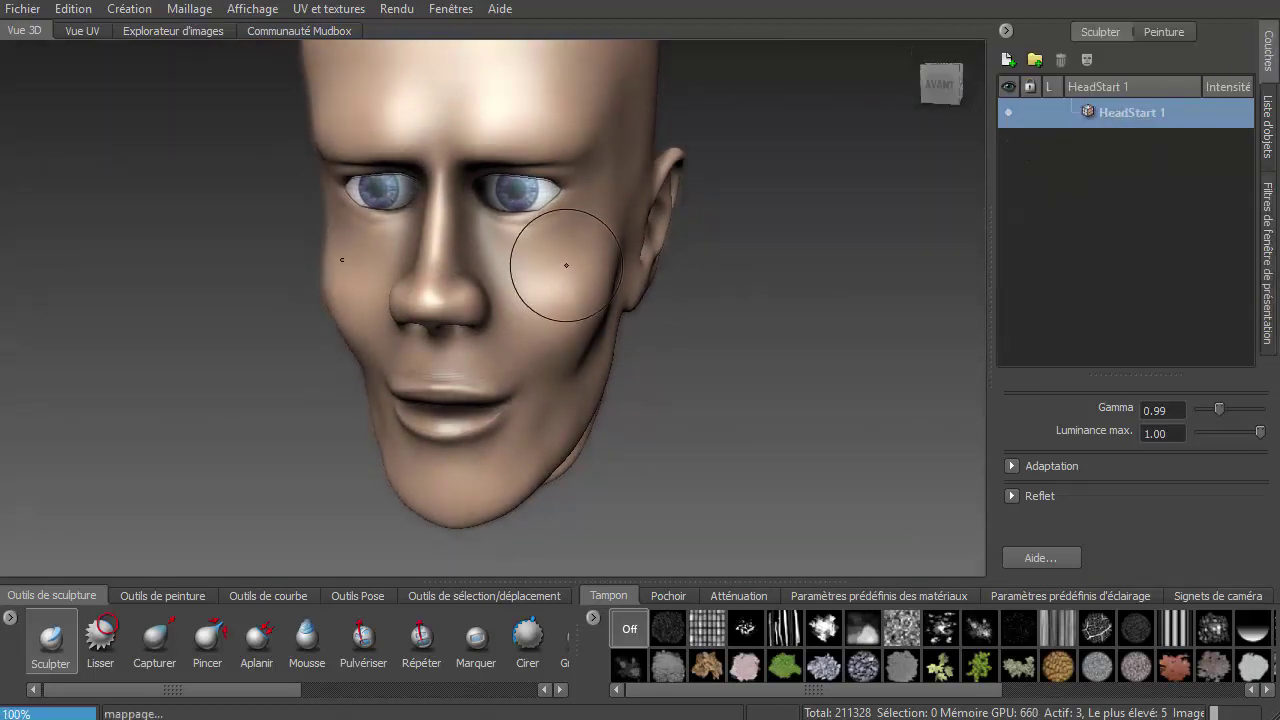
pyautogui.press('pagedown')
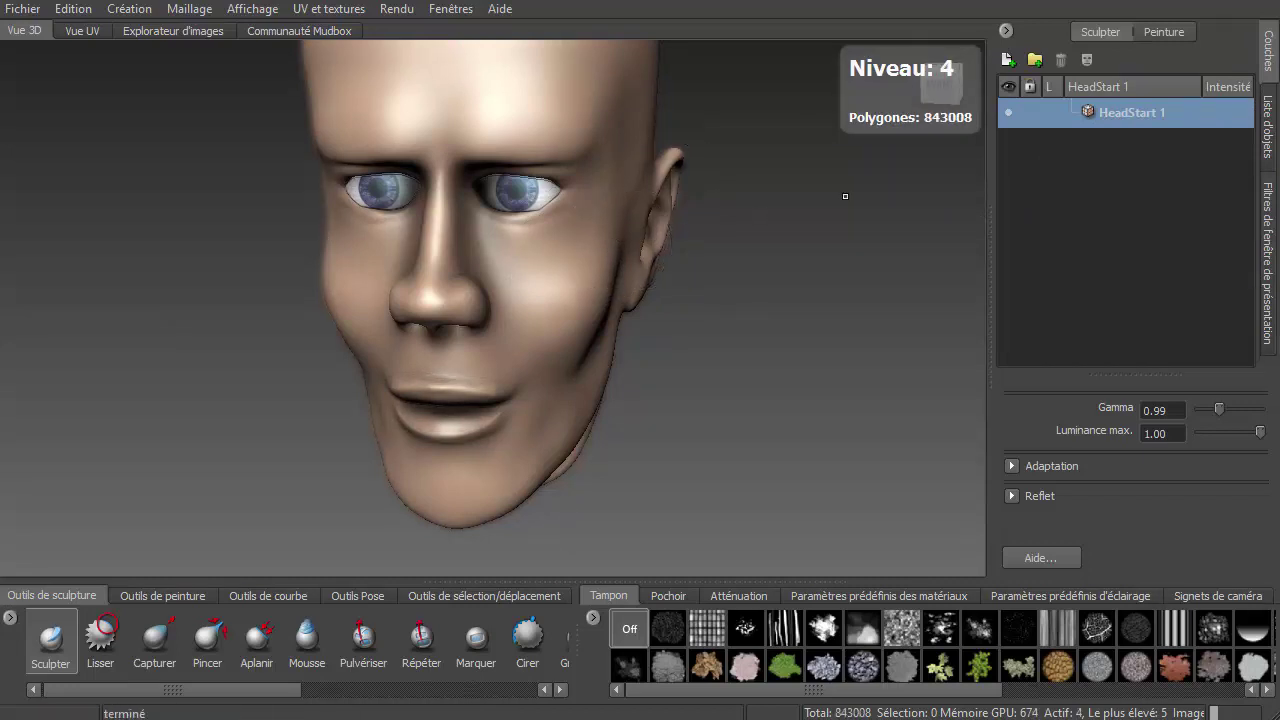
pyautogui.click(1008, 62)
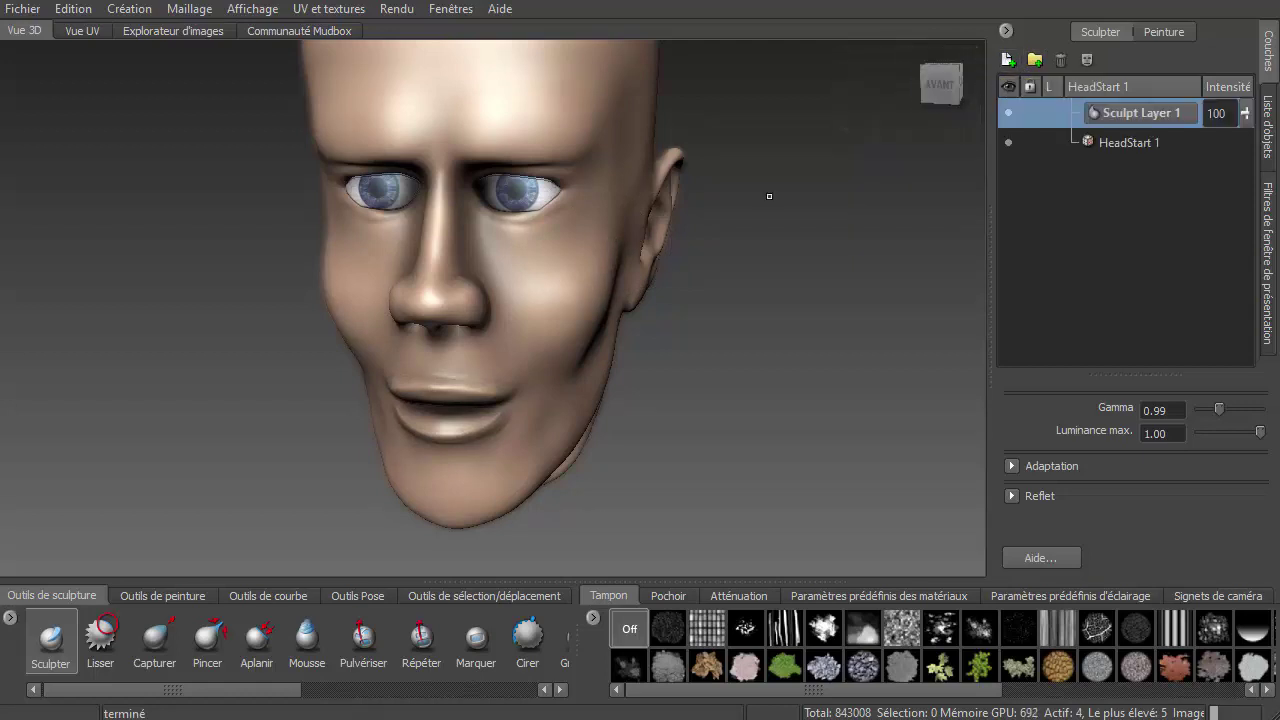
pyautogui.moveTo(536, 342)
pyautogui.keyDown('alt'); pyautogui.mouseDown()
pyautogui.moveTo(457, 271)
pyautogui.moveTo(464, 307)
pyautogui.mouseUp(); pyautogui.keyUp('alt')
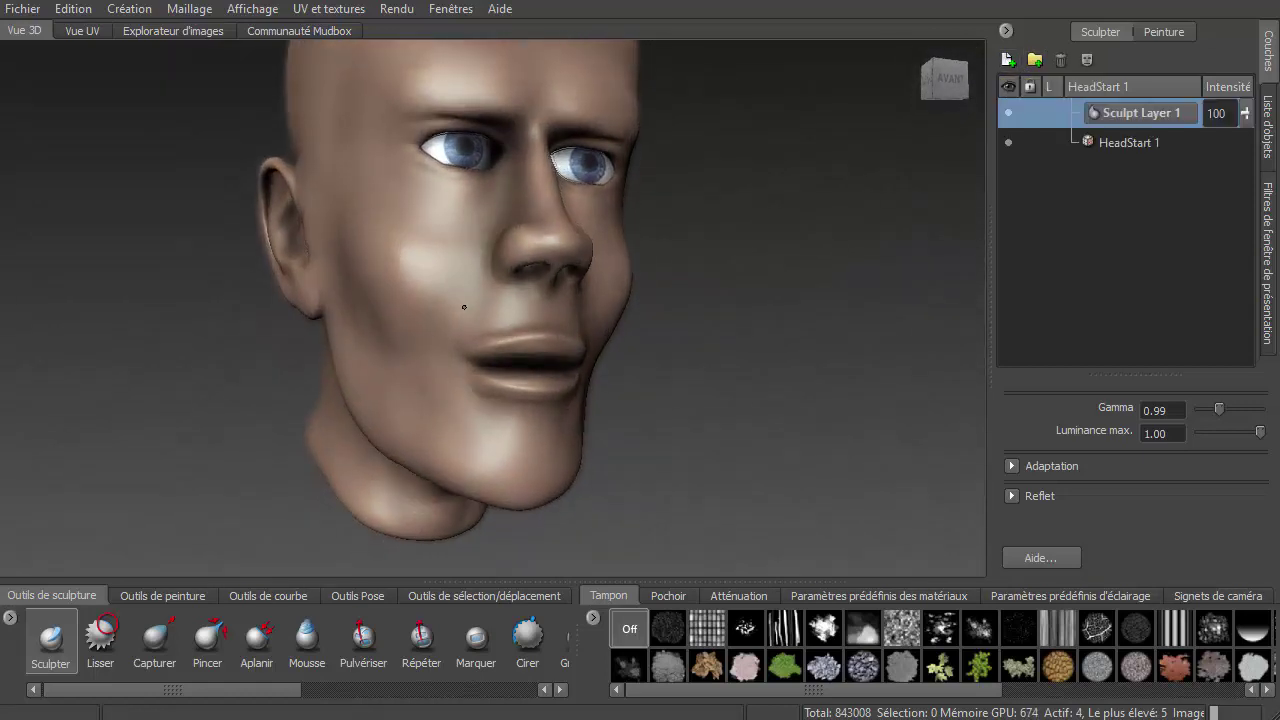
# Preview the brick and bw_neckSkin stencils over the face, shrinking and slanting the stencil
pyautogui.click(668, 596)
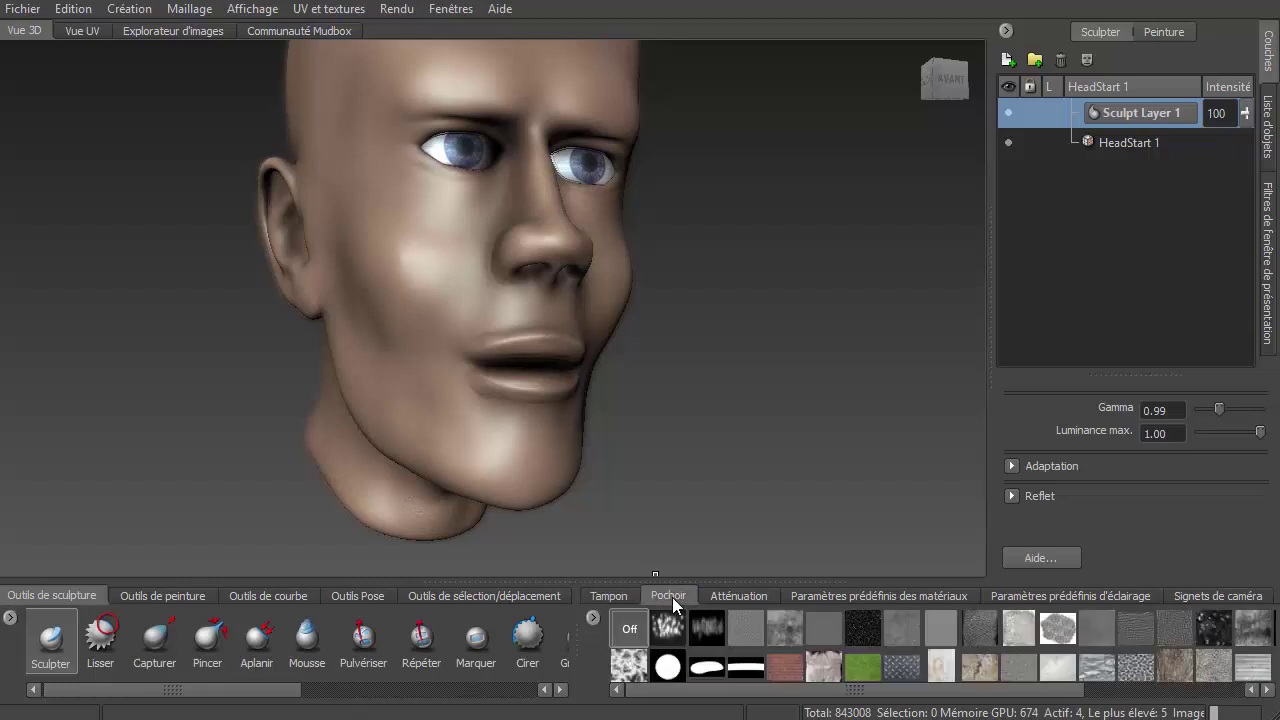
pyautogui.click(782, 666)
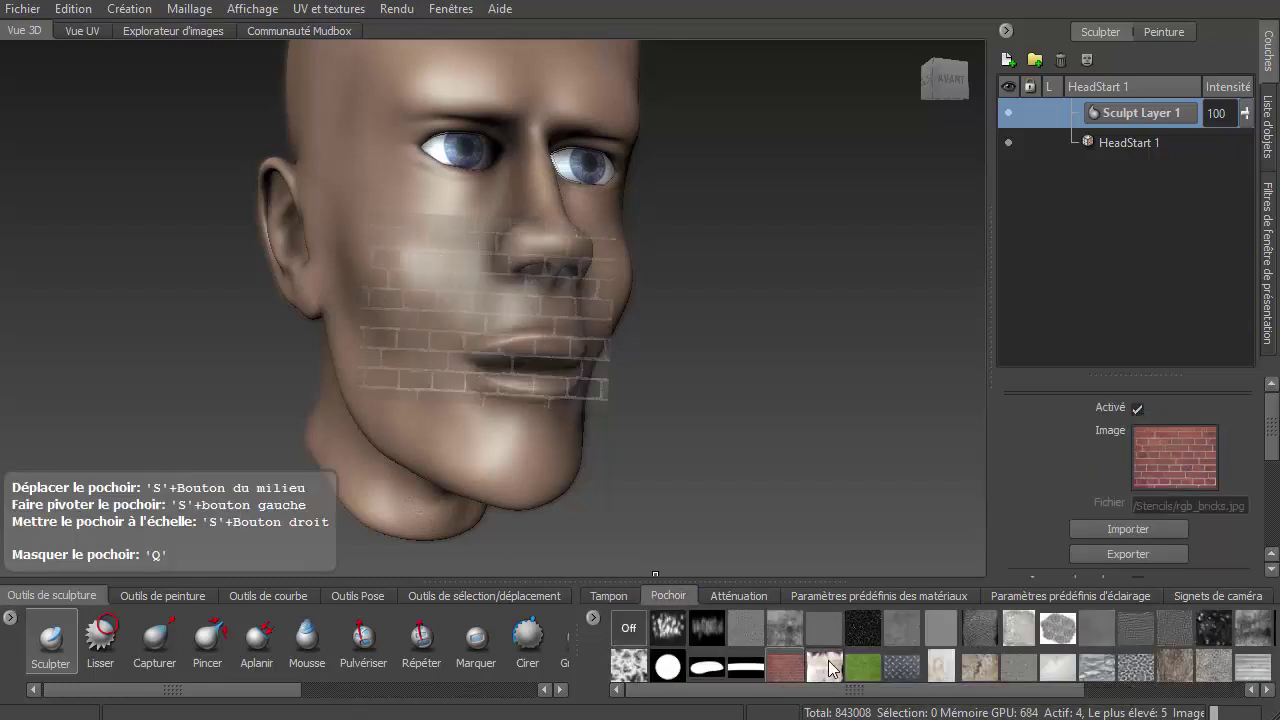
pyautogui.click(828, 668)
pyautogui.click(823, 620)
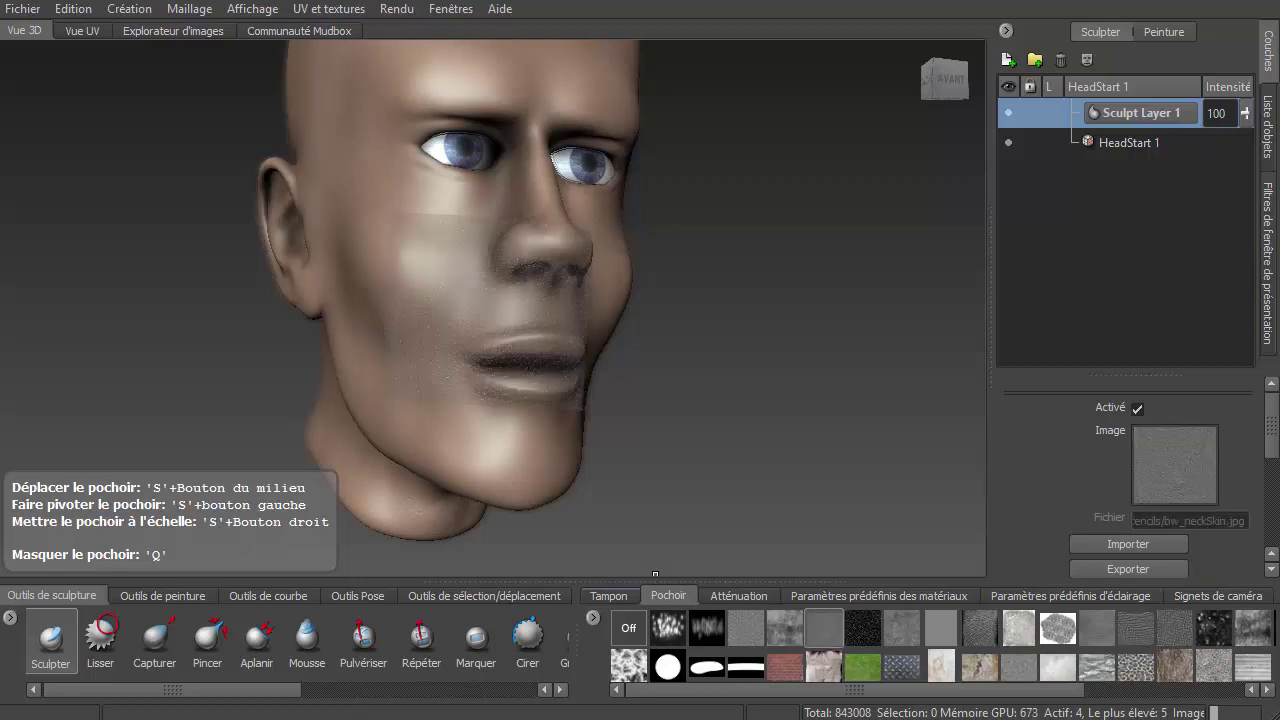
pyautogui.moveTo(457, 357)
pyautogui.keyDown('alt'); pyautogui.mouseDown()
pyautogui.moveTo(562, 344)
pyautogui.moveTo(423, 462)
pyautogui.moveTo(400, 388)
pyautogui.mouseUp(); pyautogui.keyUp('alt')
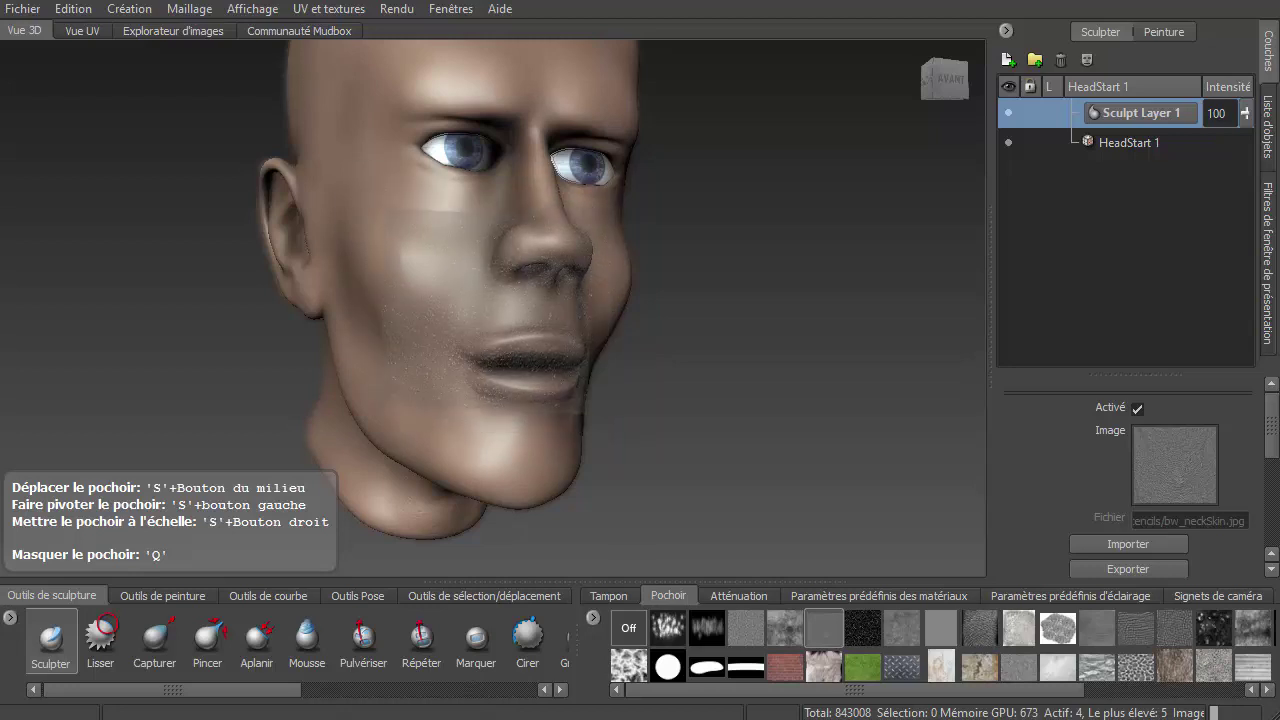
pyautogui.press('q')
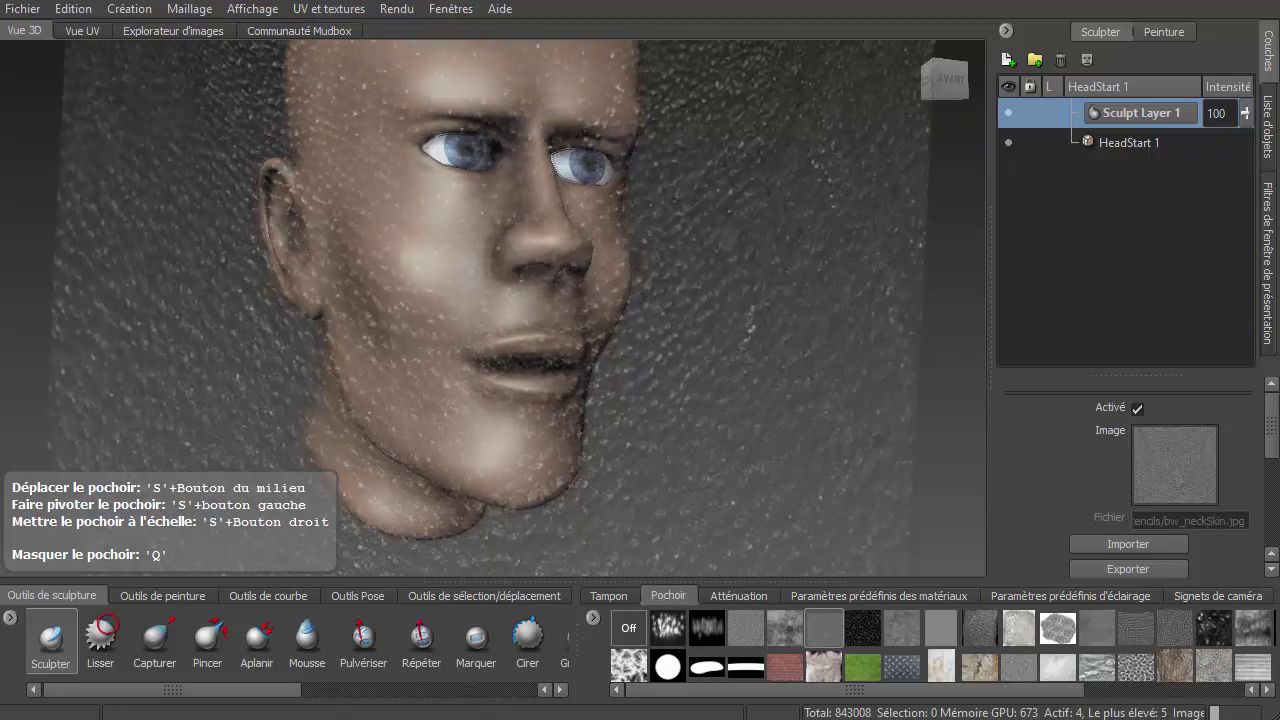
pyautogui.moveTo(960, 376); pyautogui.dragTo(927, 376, button='right')
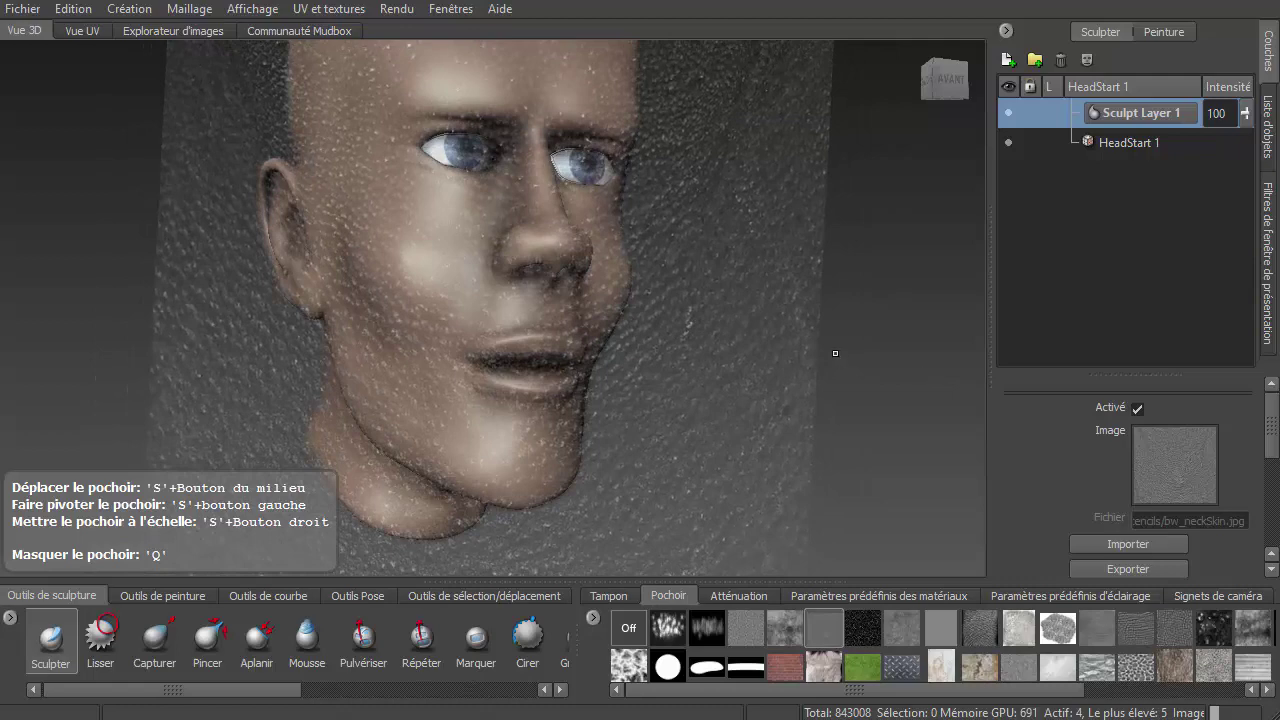
pyautogui.moveTo(569, 443)
pyautogui.mouseDown()
pyautogui.moveTo(556, 434)
pyautogui.moveTo(574, 415)
pyautogui.mouseUp()
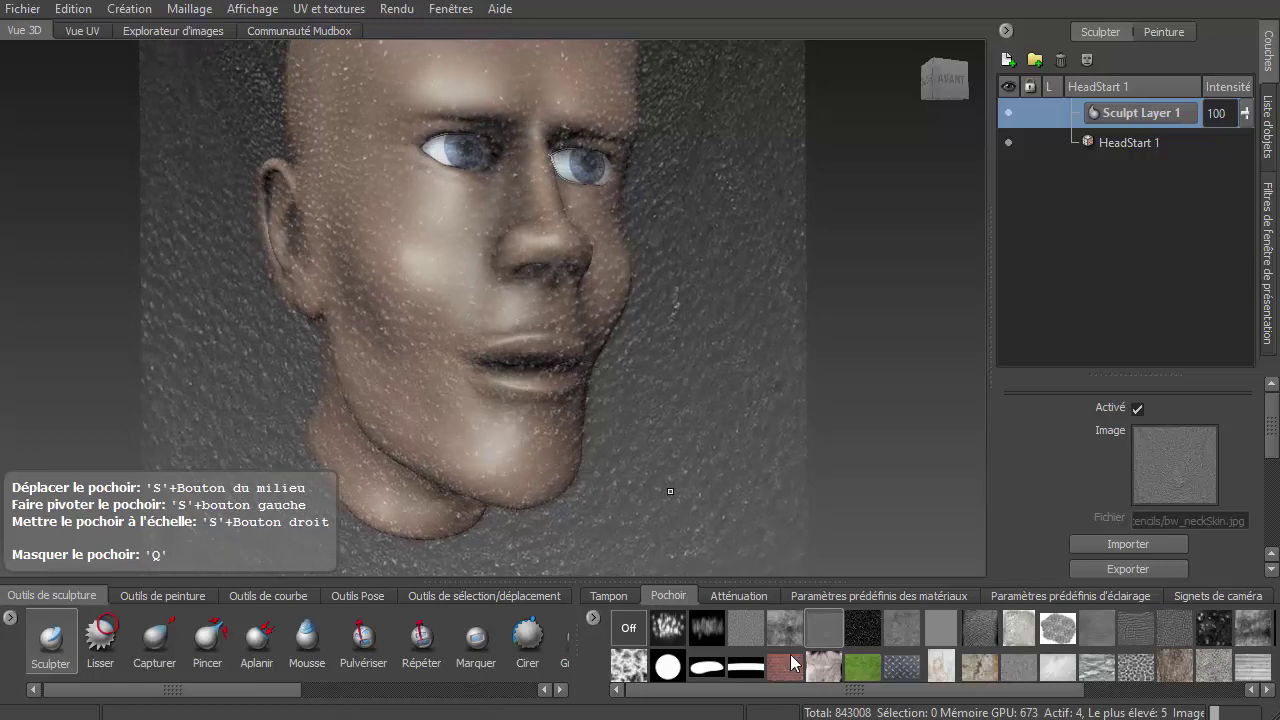
# Compare bw_pores, bark, bw_skin03–09, splatter and stone stencils, settling on bw_skin07
pyautogui.click(866, 621)
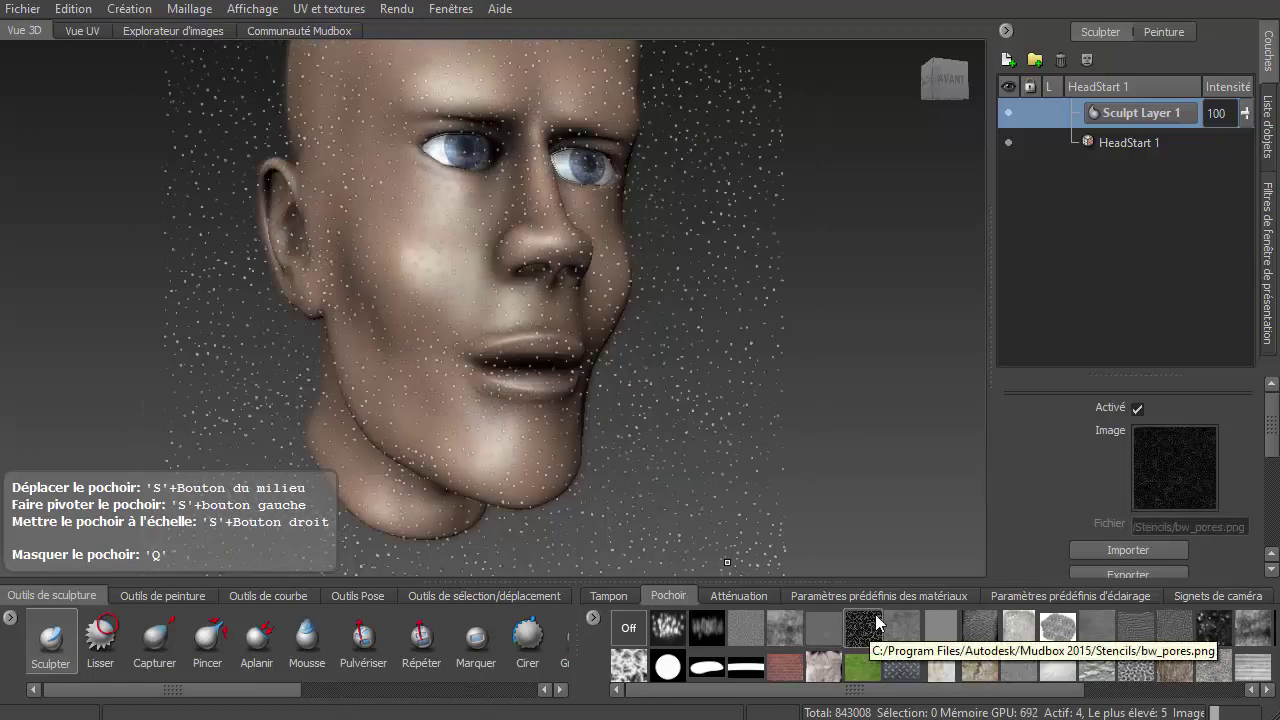
pyautogui.click(902, 628)
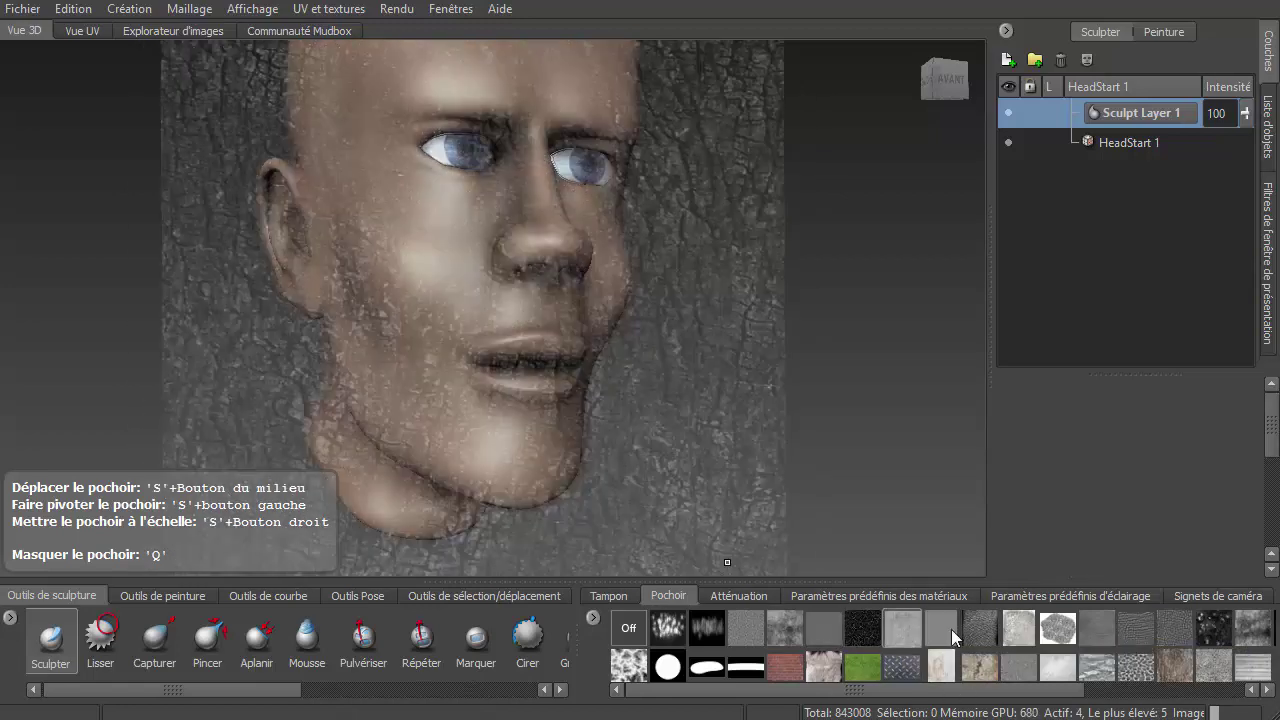
pyautogui.click(950, 627)
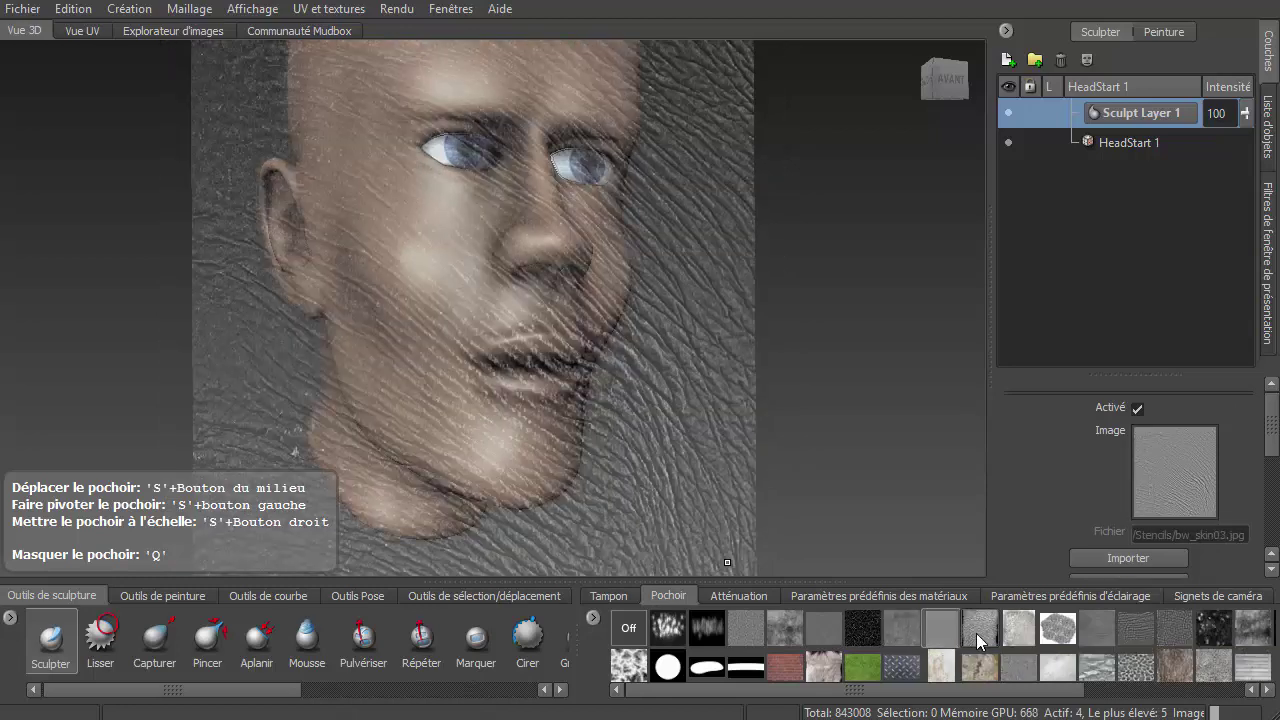
pyautogui.click(975, 628)
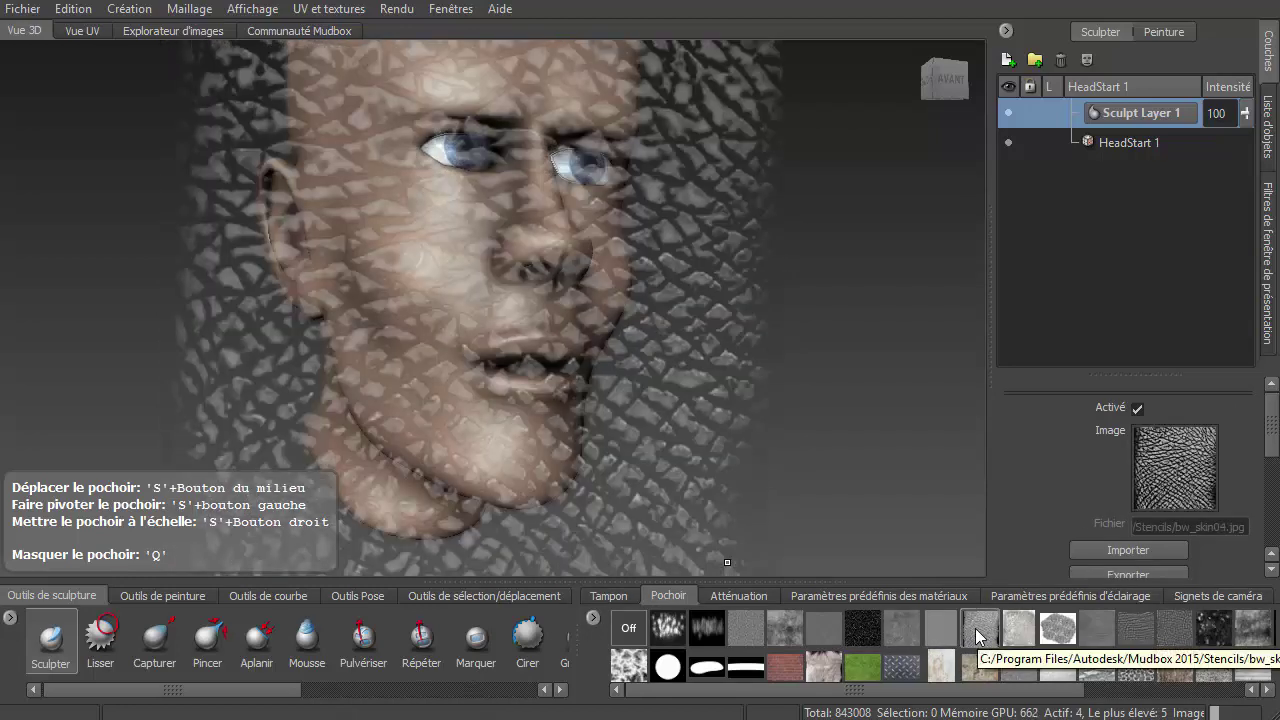
pyautogui.click(1020, 632)
pyautogui.click(1048, 636)
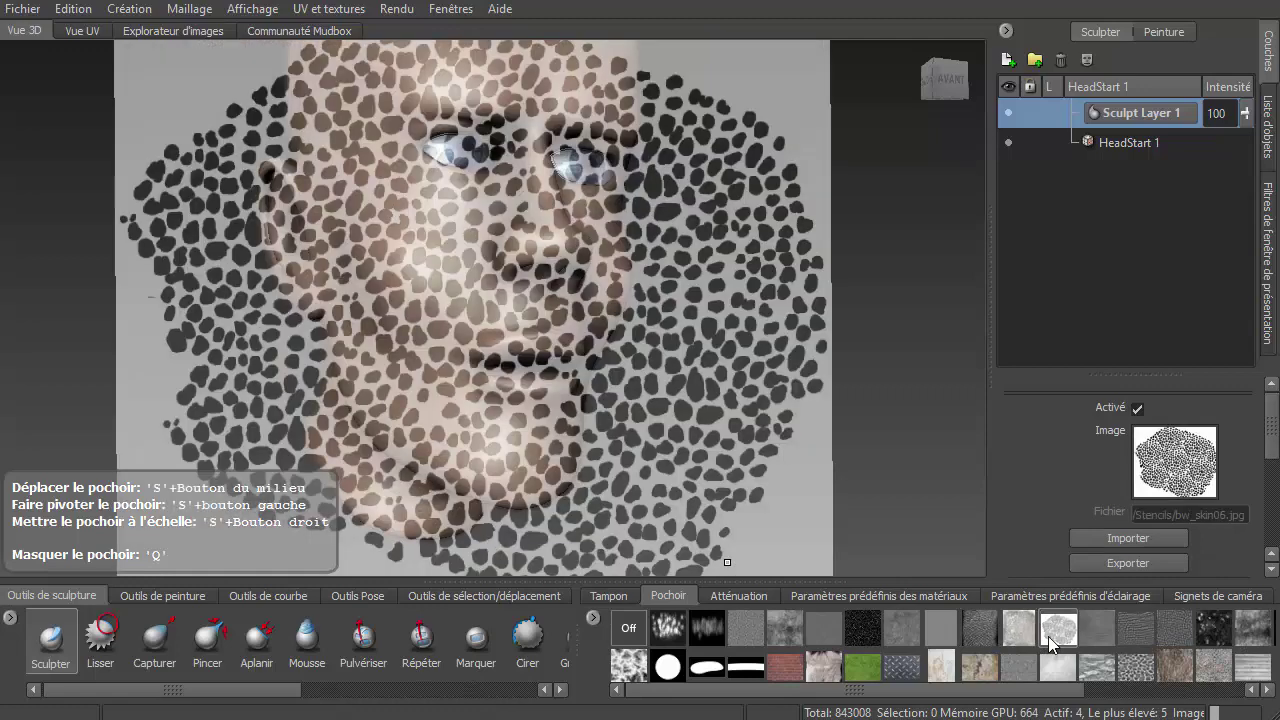
pyautogui.click(1105, 635)
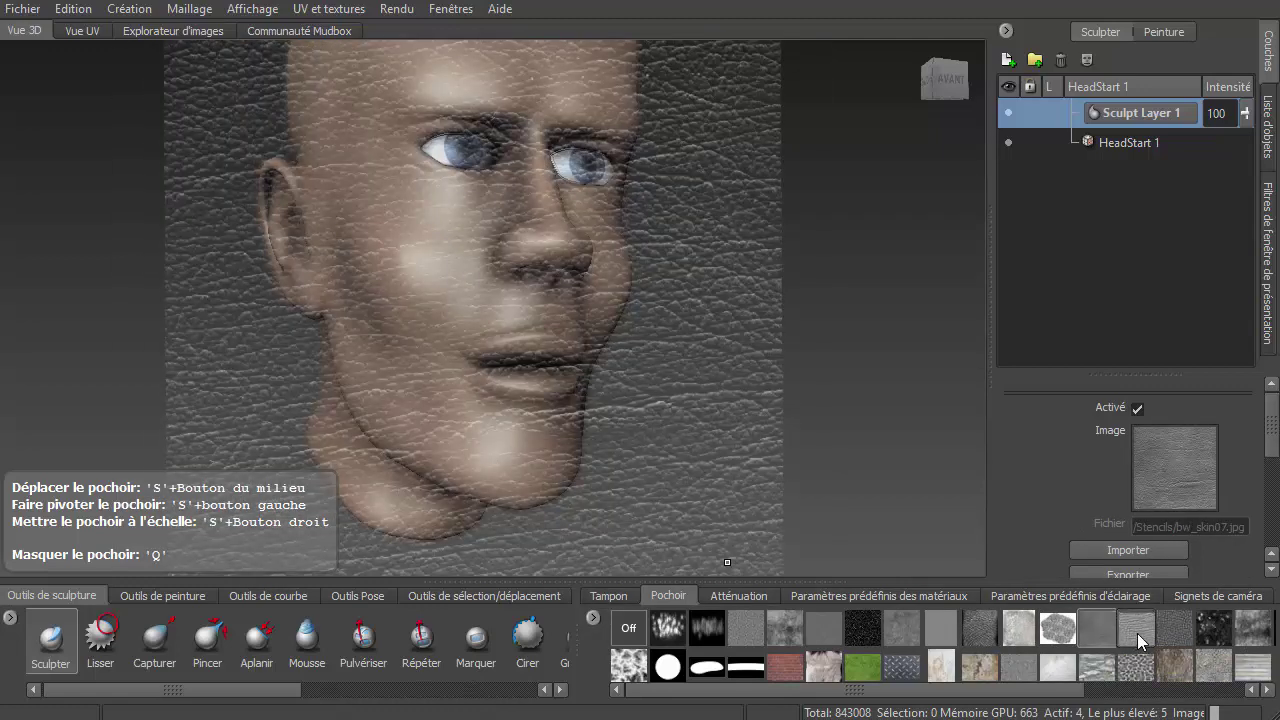
pyautogui.click(1137, 633)
pyautogui.click(1159, 631)
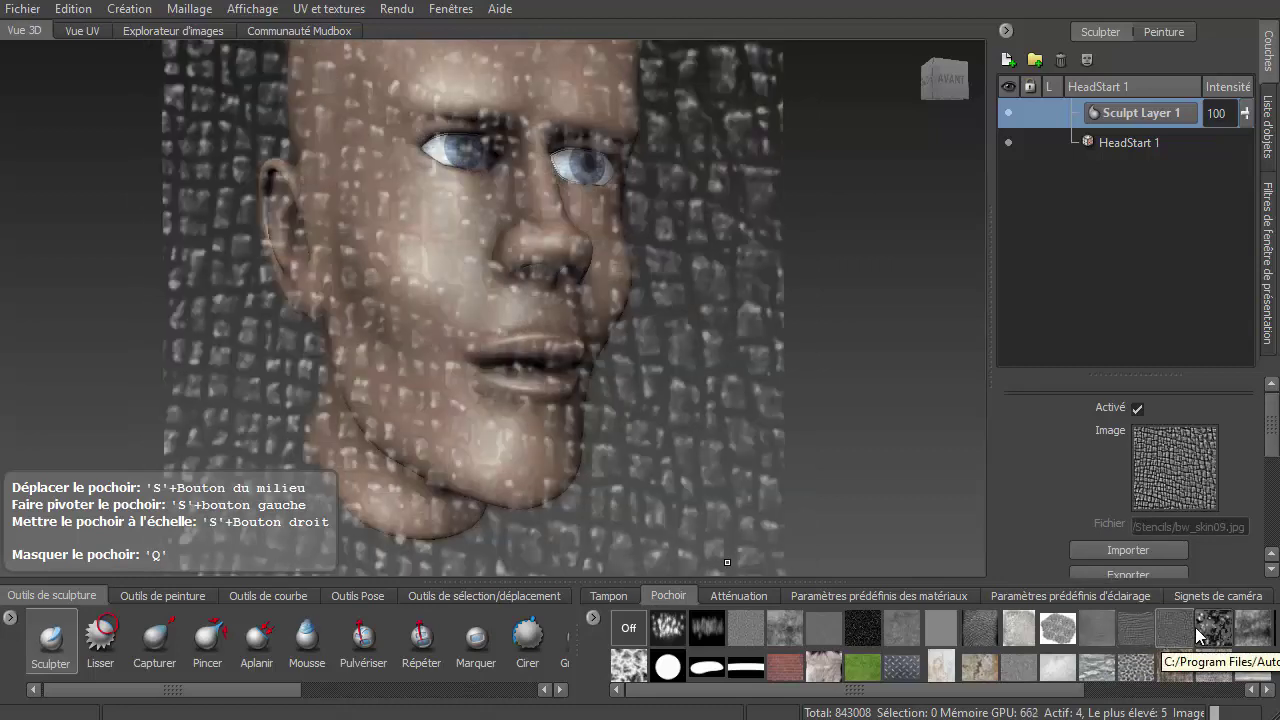
pyautogui.click(1199, 632)
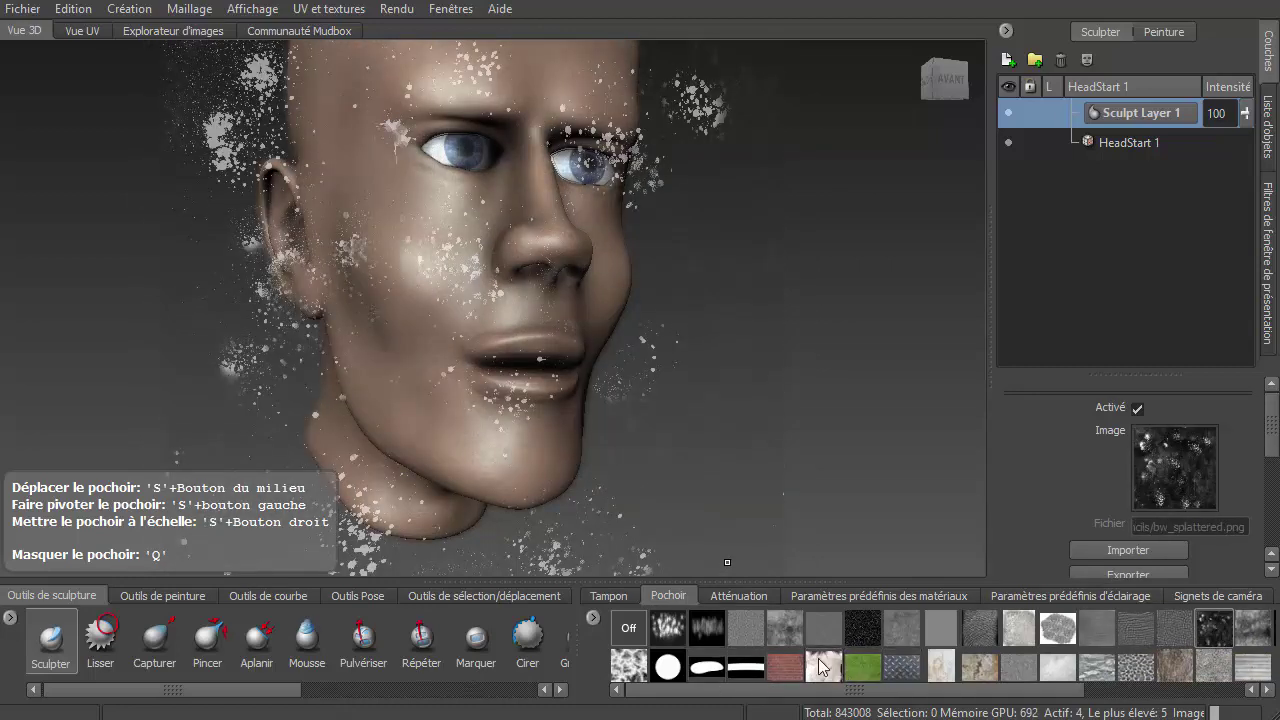
pyautogui.click(777, 625)
pyautogui.click(744, 628)
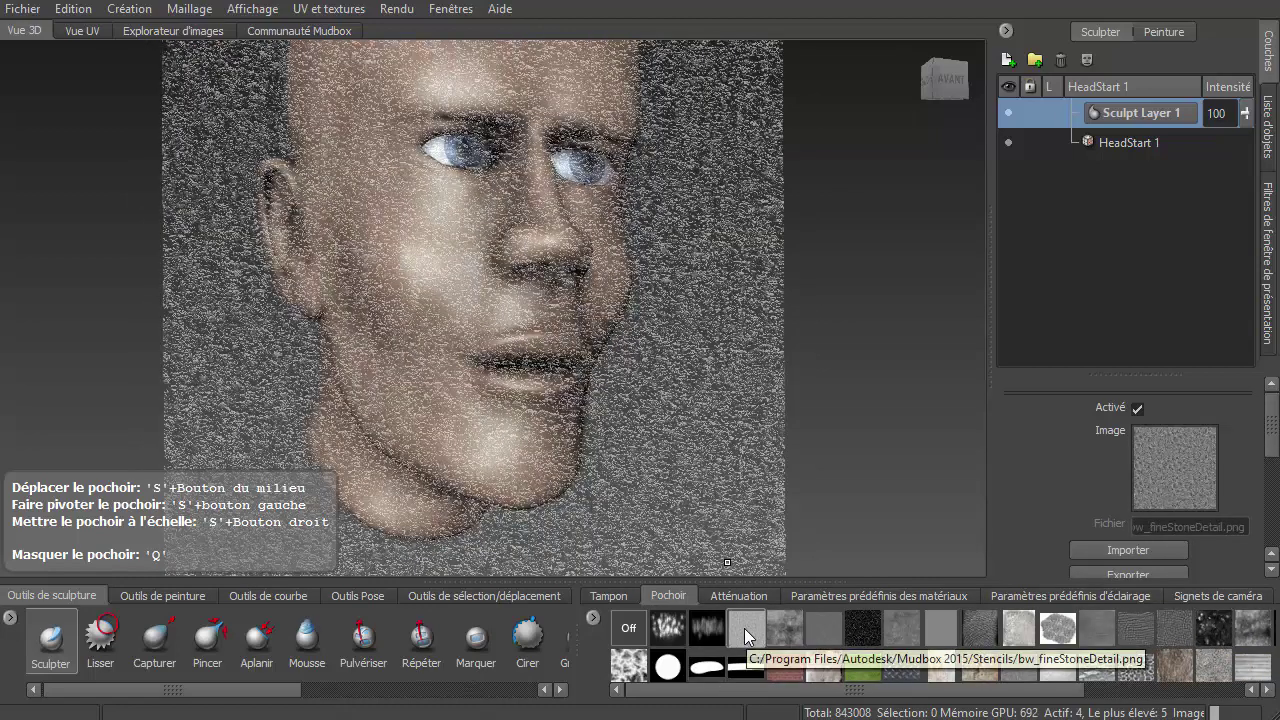
pyautogui.click(1128, 635)
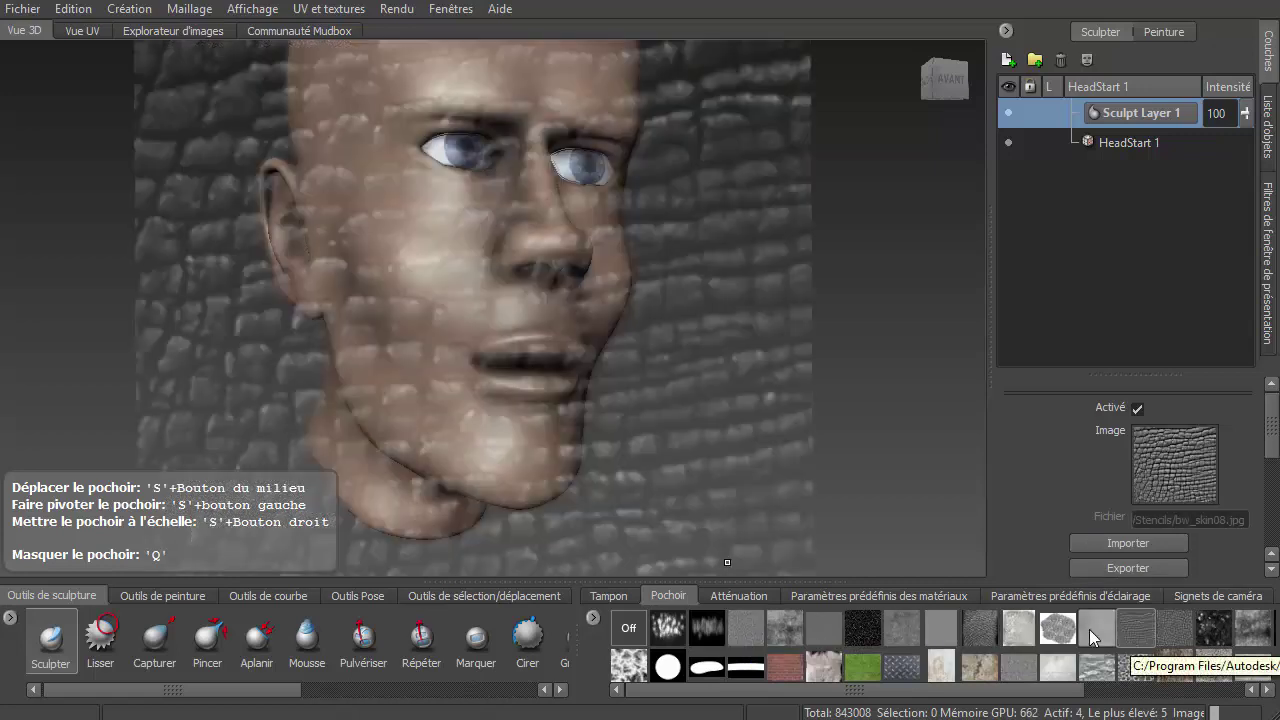
pyautogui.click(1089, 629)
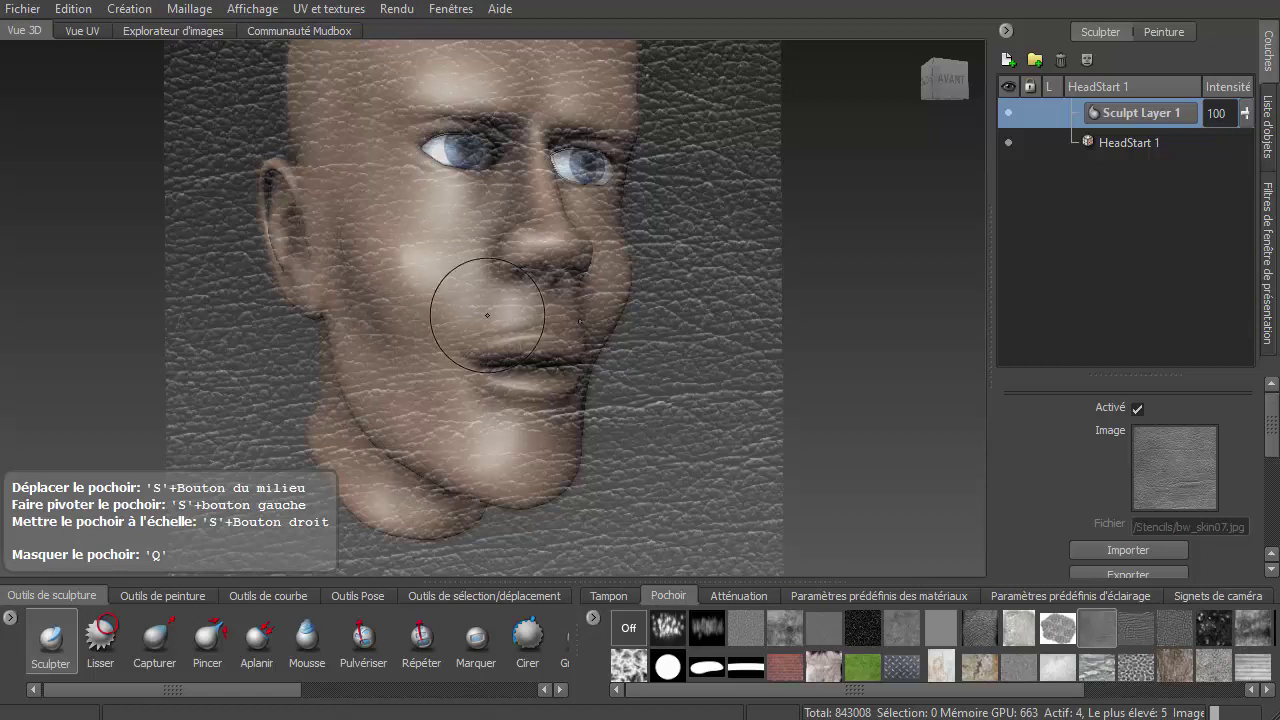
pyautogui.keyDown('alt'); pyautogui.moveTo(483, 314); pyautogui.dragTo(490, 338); pyautogui.keyUp('alt')
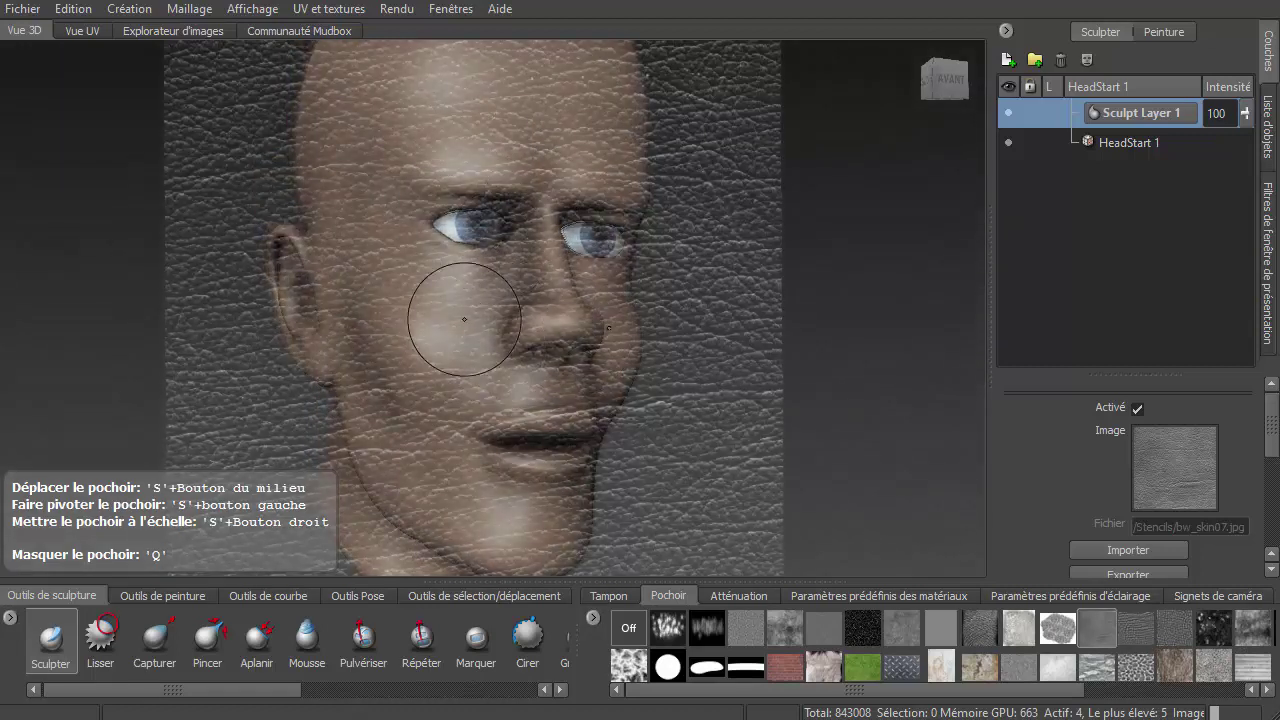
pyautogui.click(1165, 35)
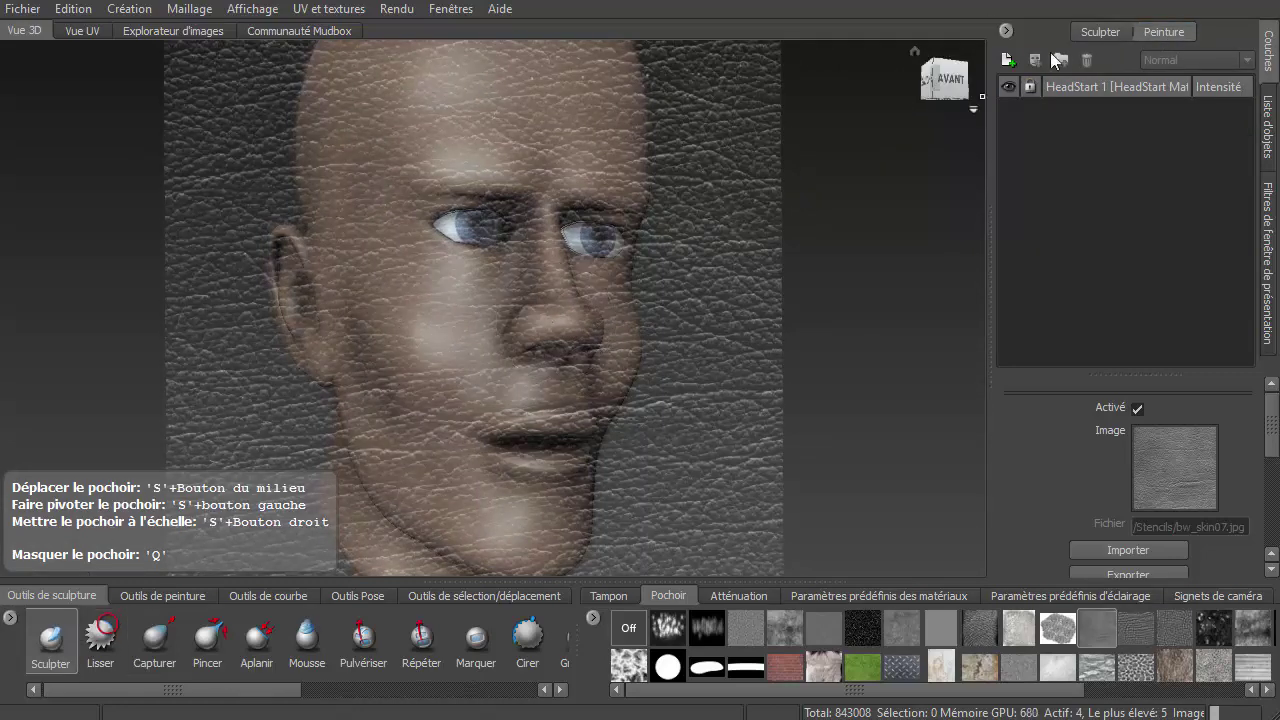
pyautogui.click(1096, 31)
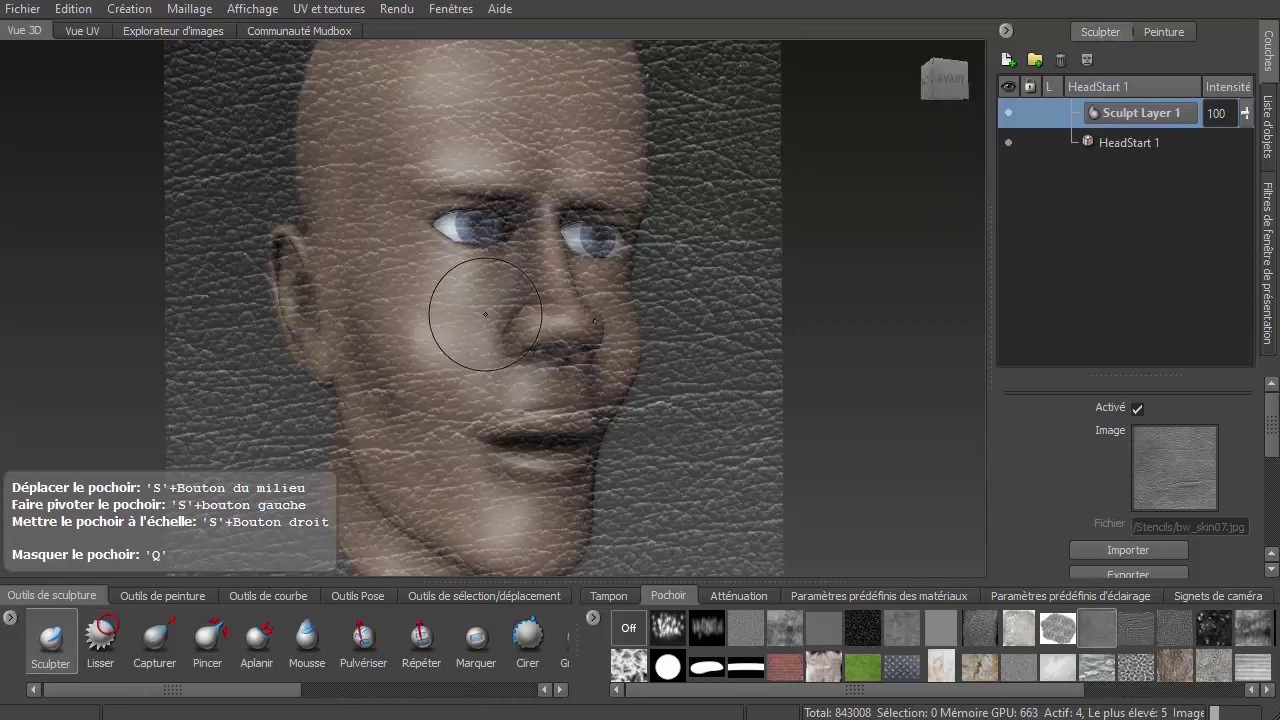
# Open the head's HeadStart Mat material via Modifier le matériau, then close its editor
pyautogui.rightClick(417, 333)
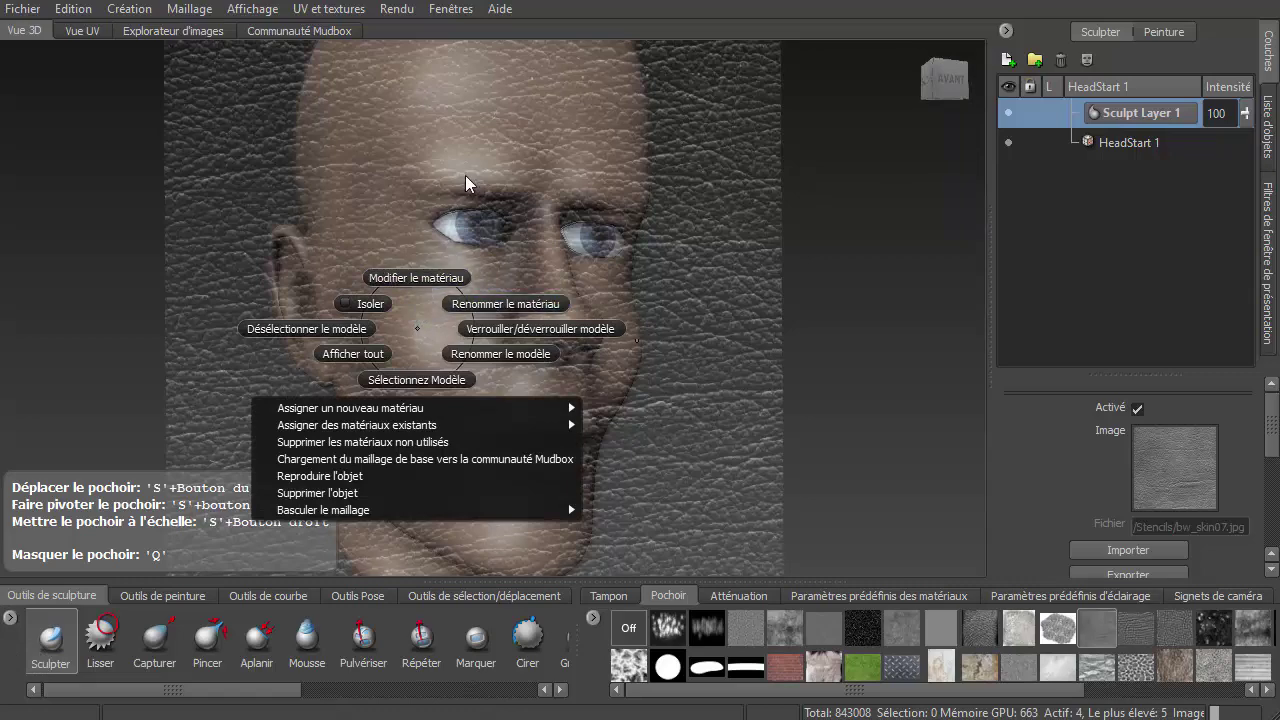
pyautogui.click(416, 278)
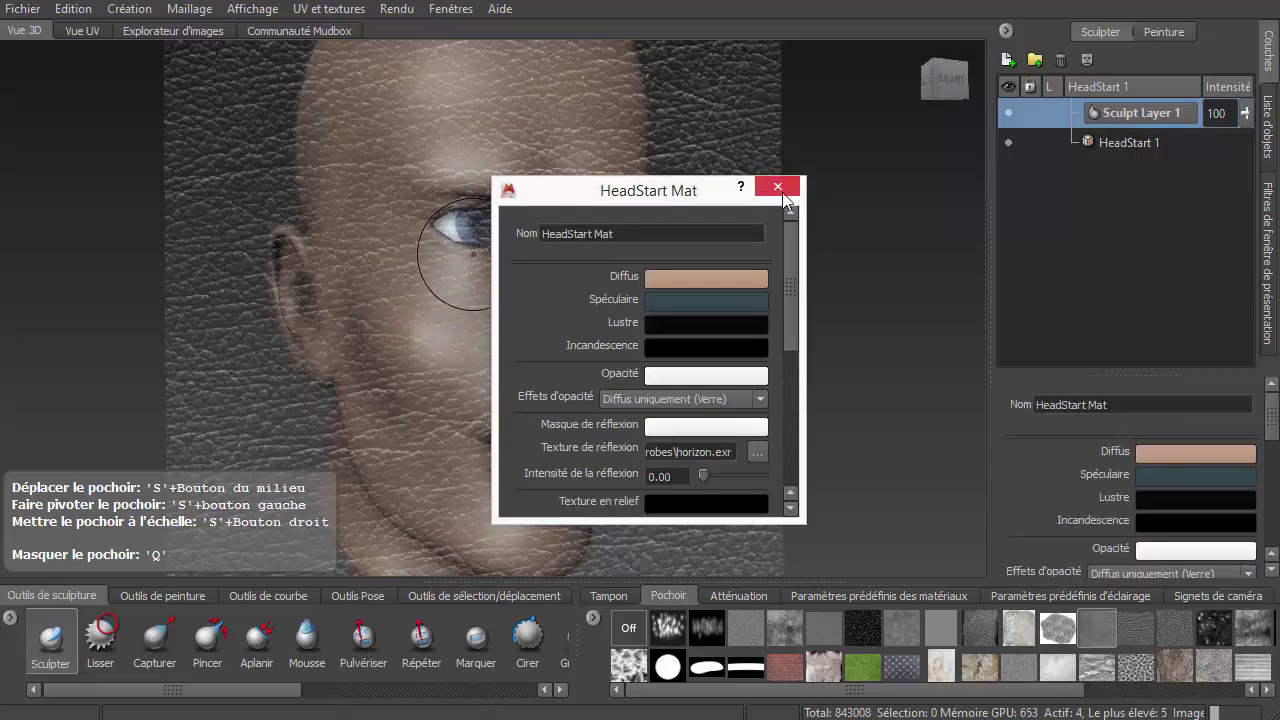
pyautogui.click(785, 187)
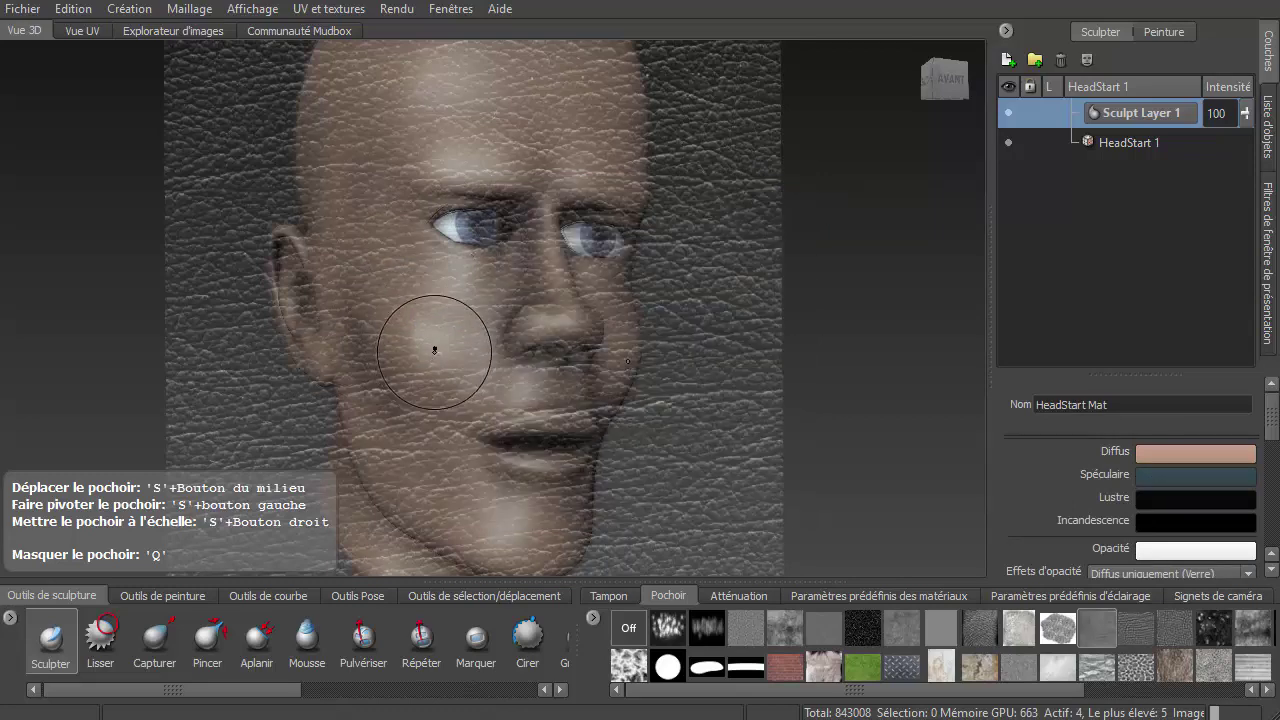
# Enlarge the sculpt brush to about 150 px radius and orbit to a left three-quarter view
pyautogui.moveTo(430, 358); pyautogui.dragTo(437, 348)
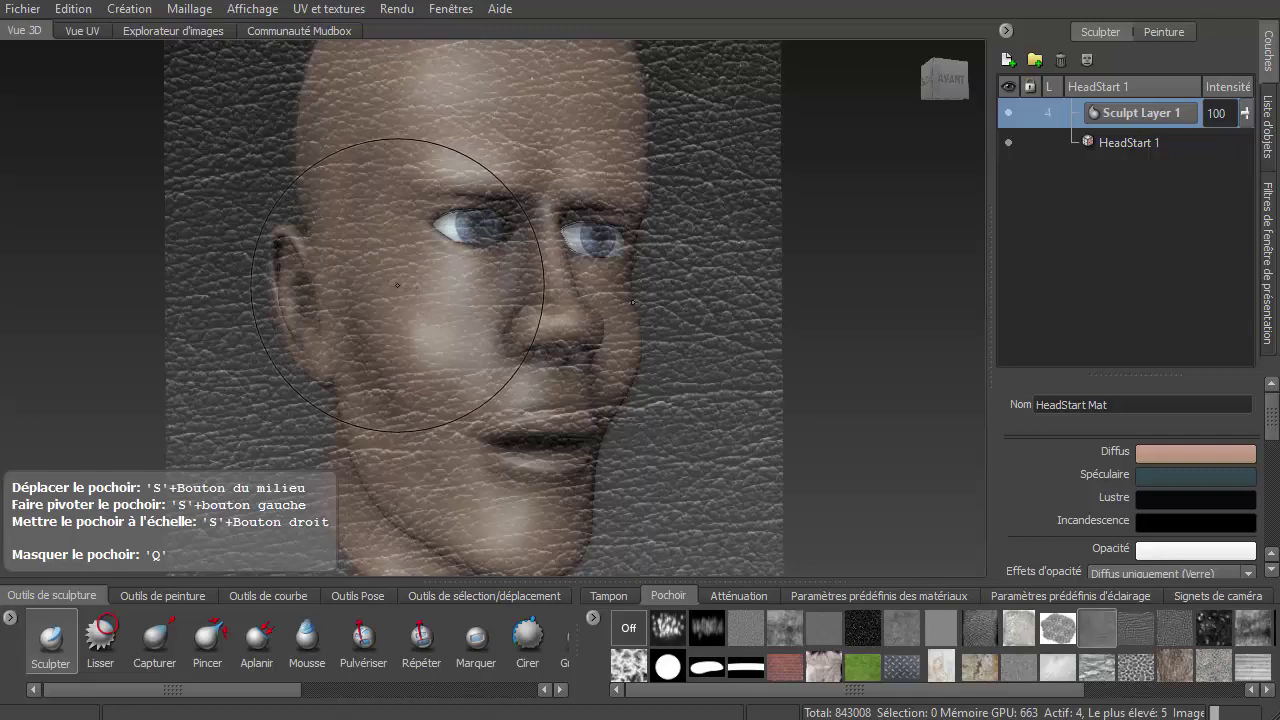
pyautogui.press('q')
pyautogui.press('q')
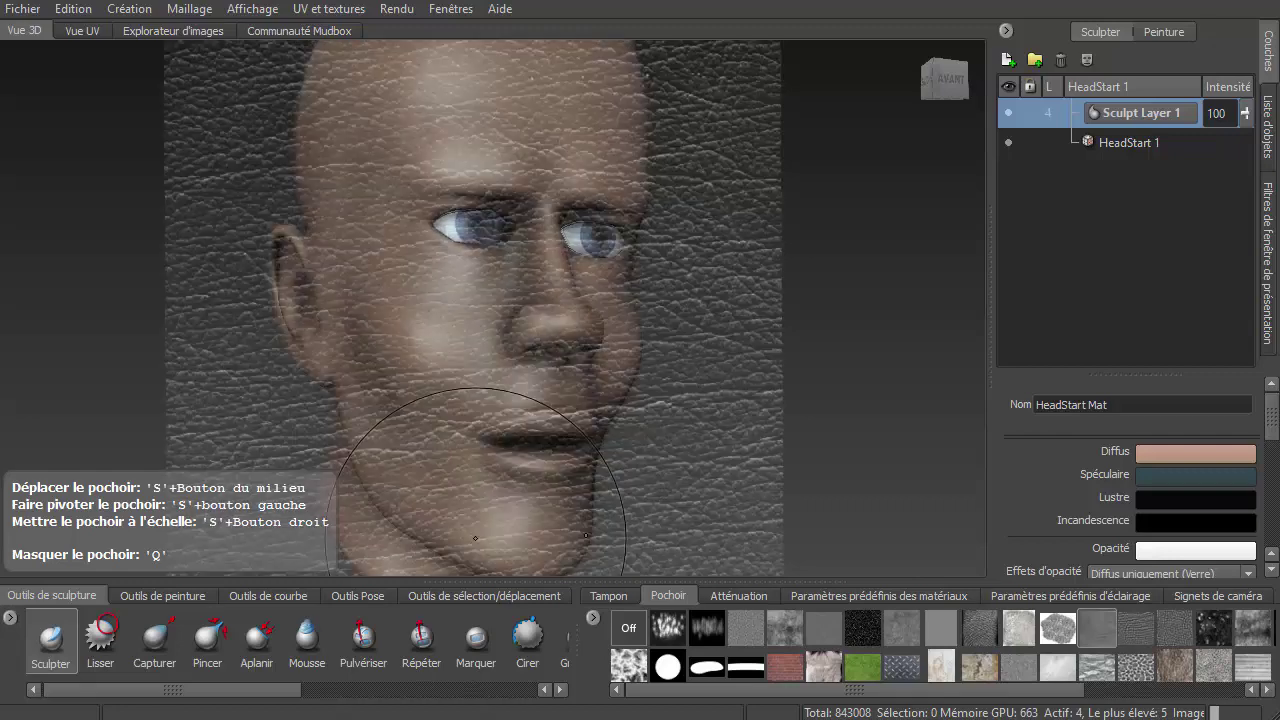
pyautogui.keyDown('alt'); pyautogui.moveTo(671, 437); pyautogui.dragTo(481, 297); pyautogui.keyUp('alt')
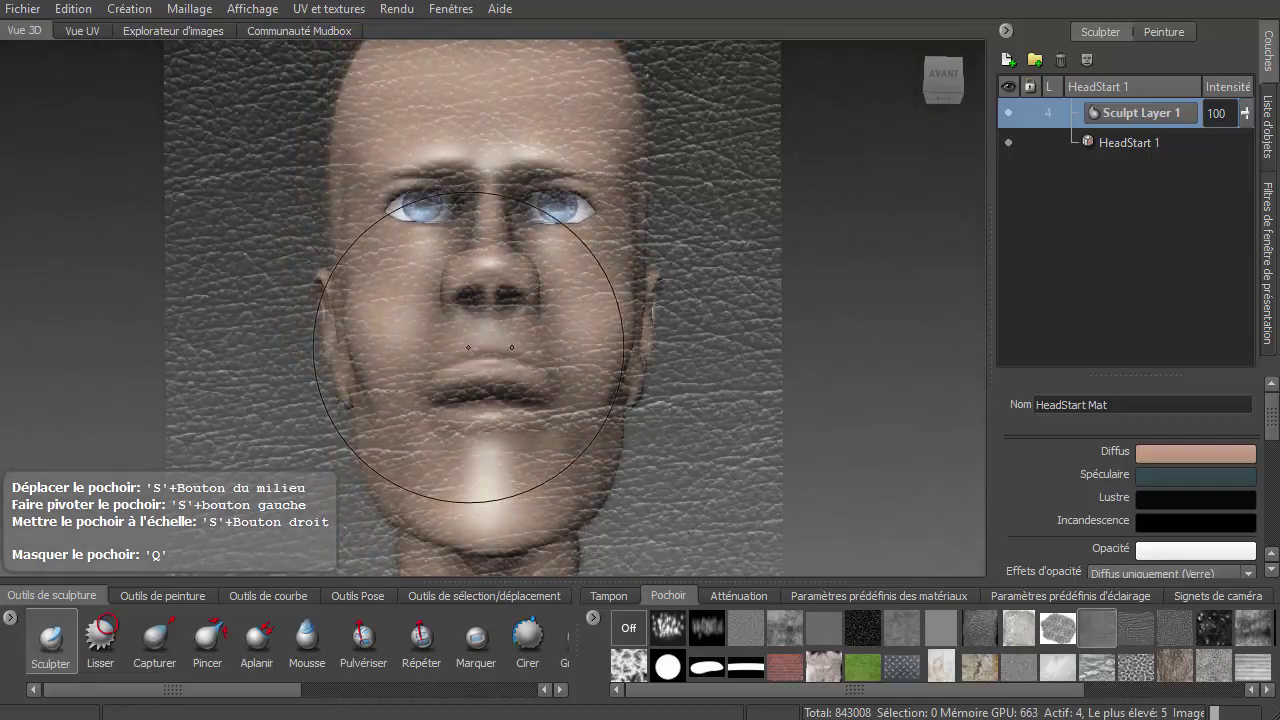
pyautogui.press('q')
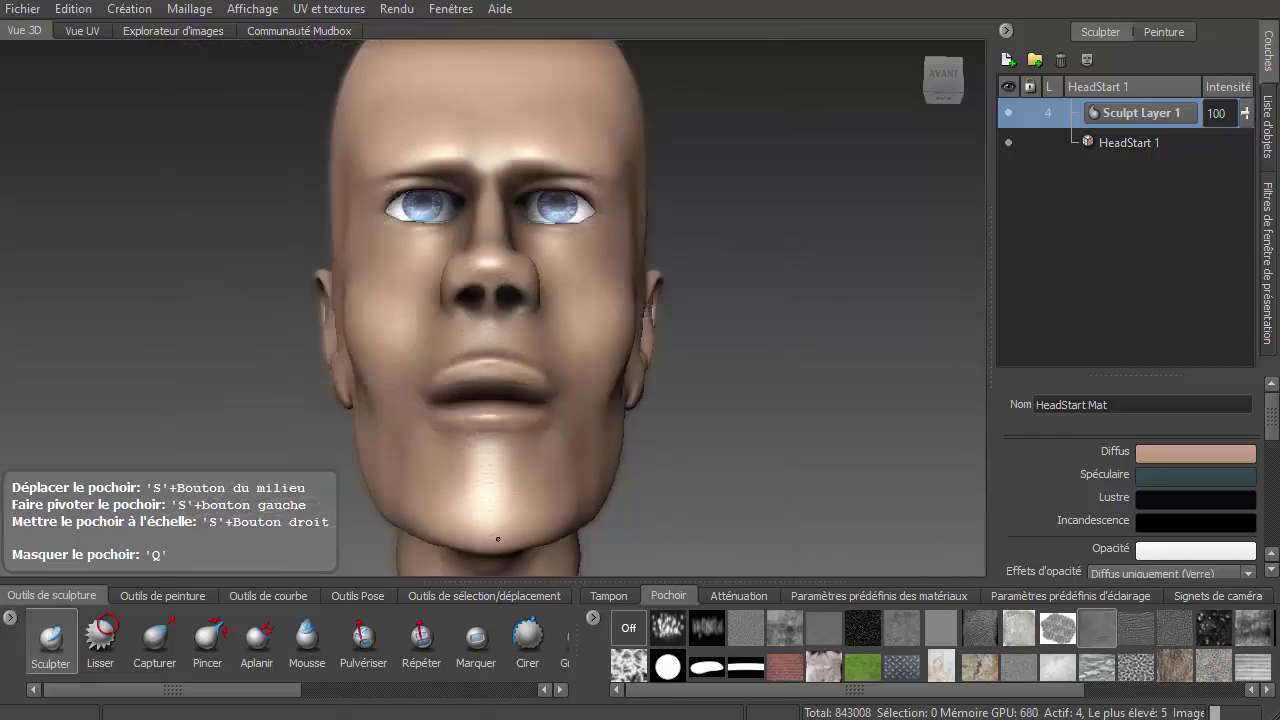
pyautogui.press('q')
pyautogui.keyDown('alt'); pyautogui.moveTo(498, 539); pyautogui.dragTo(507, 297); pyautogui.keyUp('alt')
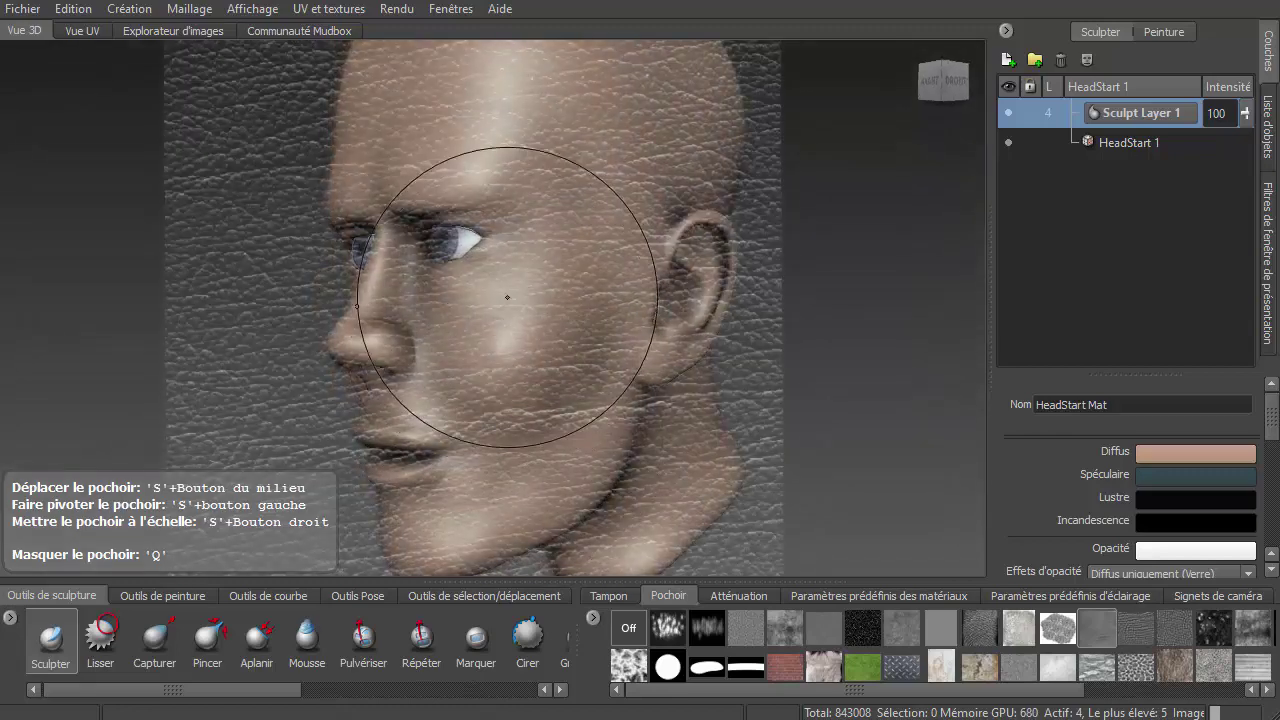
pyautogui.press('q')
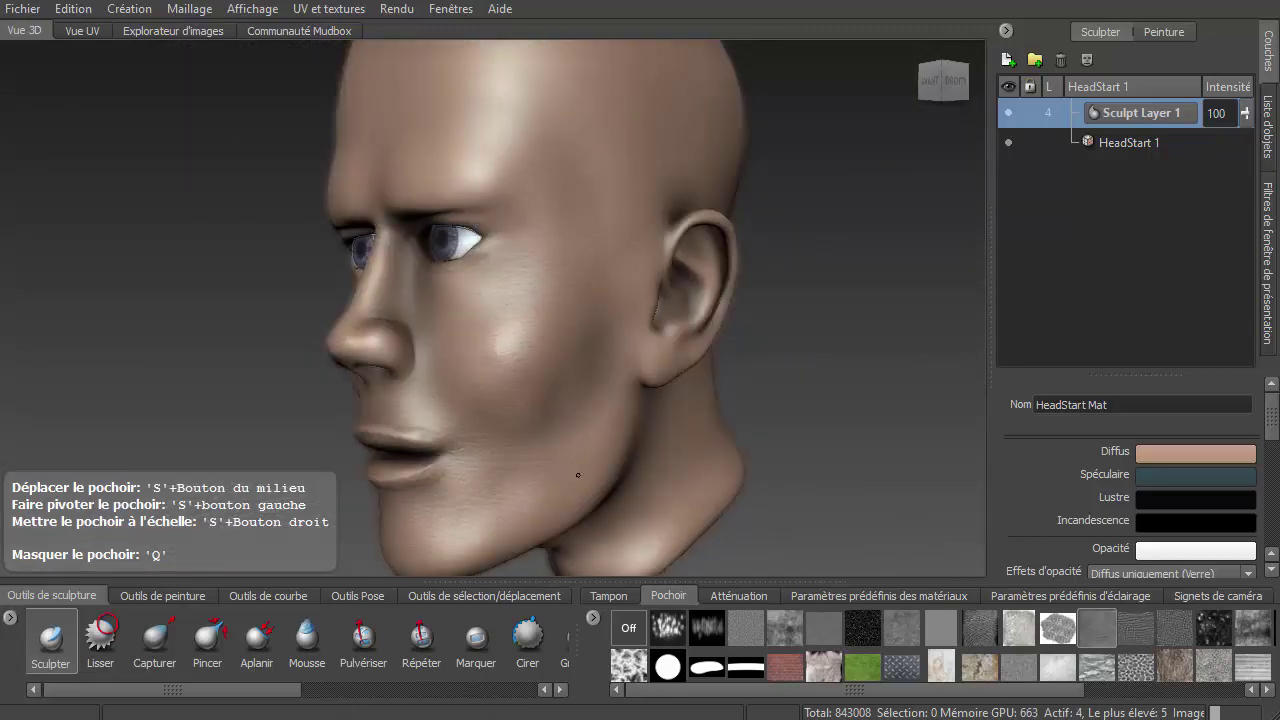
# Orbit the head through upward and side-profile views round to its back, toggling the stencil
pyautogui.press('q')
pyautogui.keyDown('alt'); pyautogui.moveTo(757, 414); pyautogui.dragTo(685, 322); pyautogui.keyUp('alt')
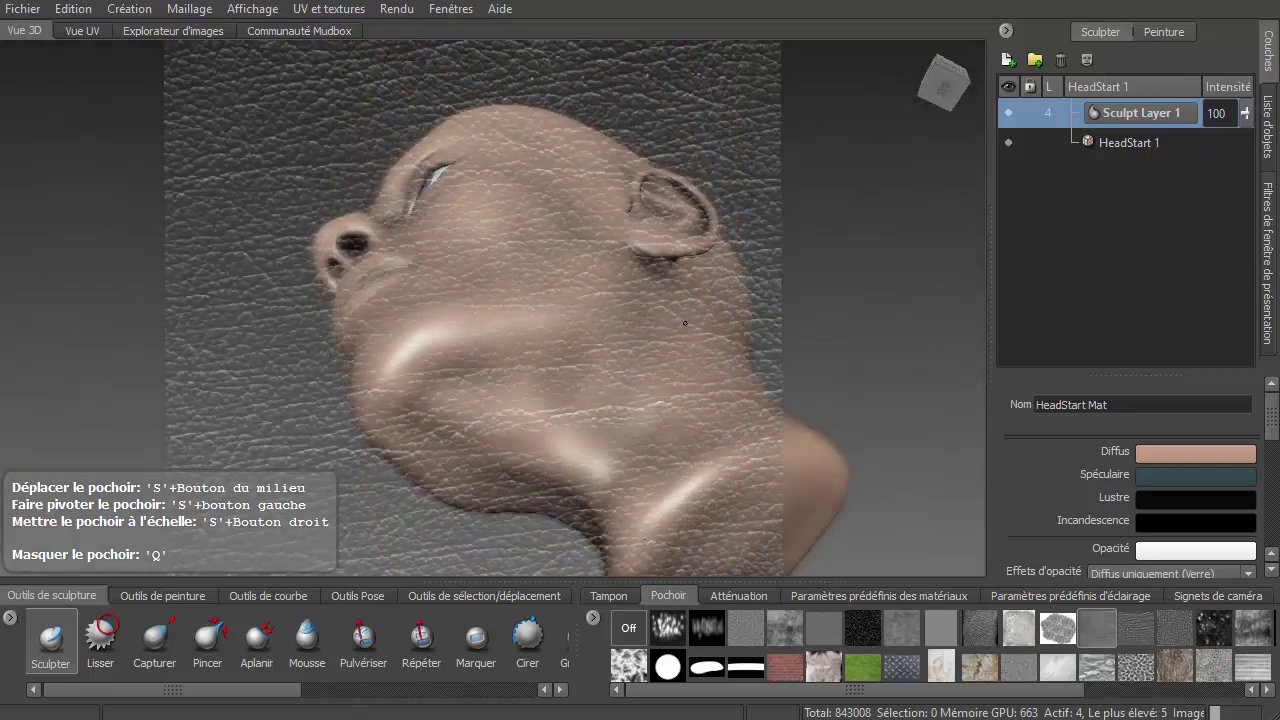
pyautogui.press('q')
pyautogui.press('q')
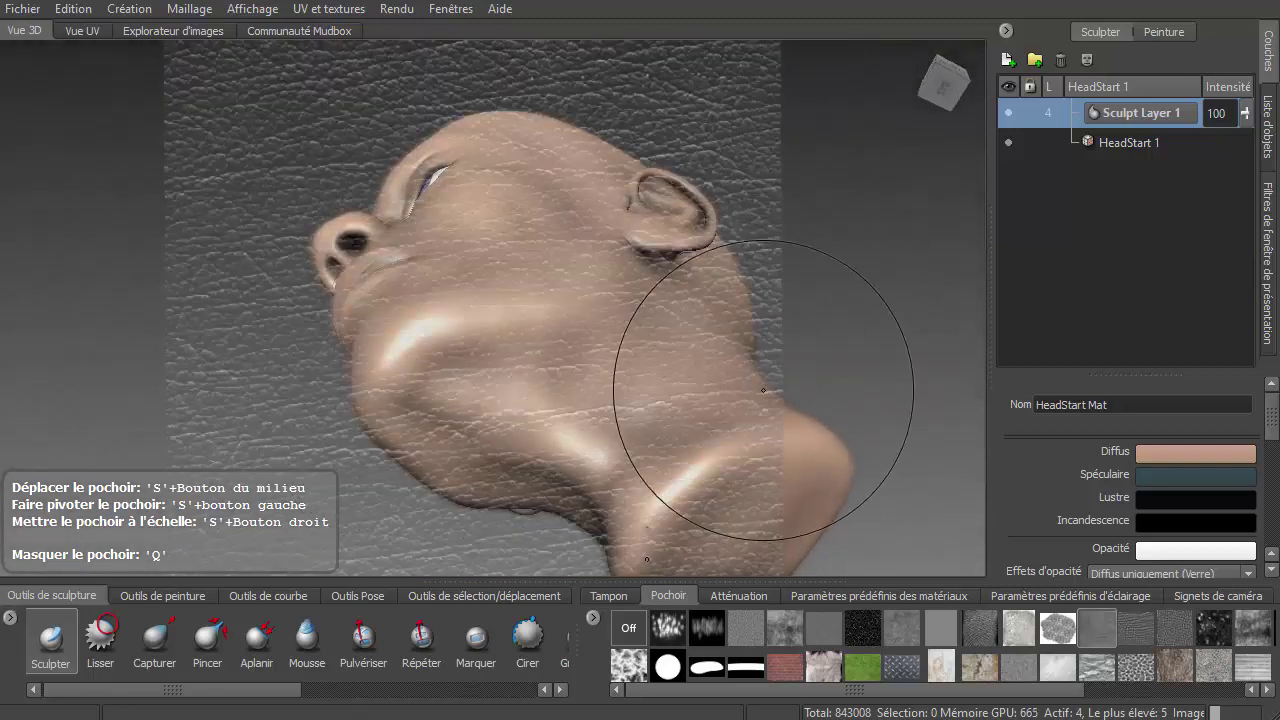
pyautogui.keyDown('alt'); pyautogui.moveTo(686, 400); pyautogui.dragTo(634, 425); pyautogui.keyUp('alt')
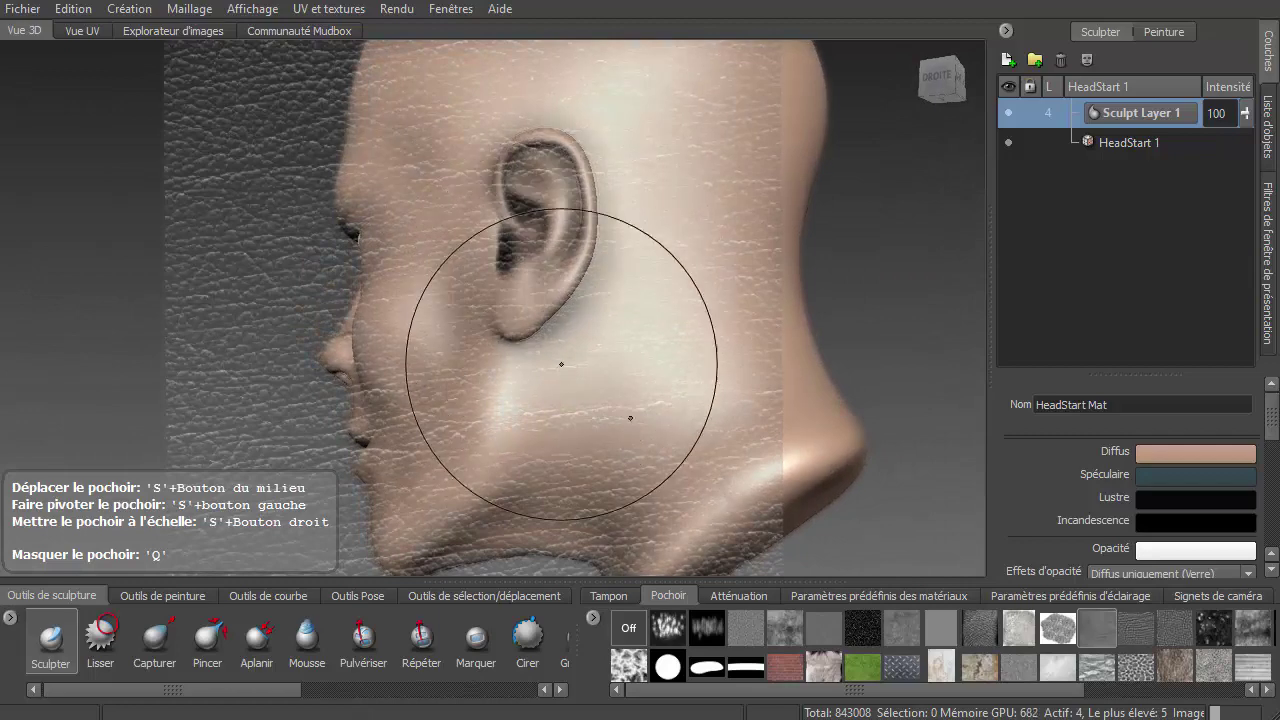
pyautogui.press('q')
pyautogui.press('q')
pyautogui.press('q')
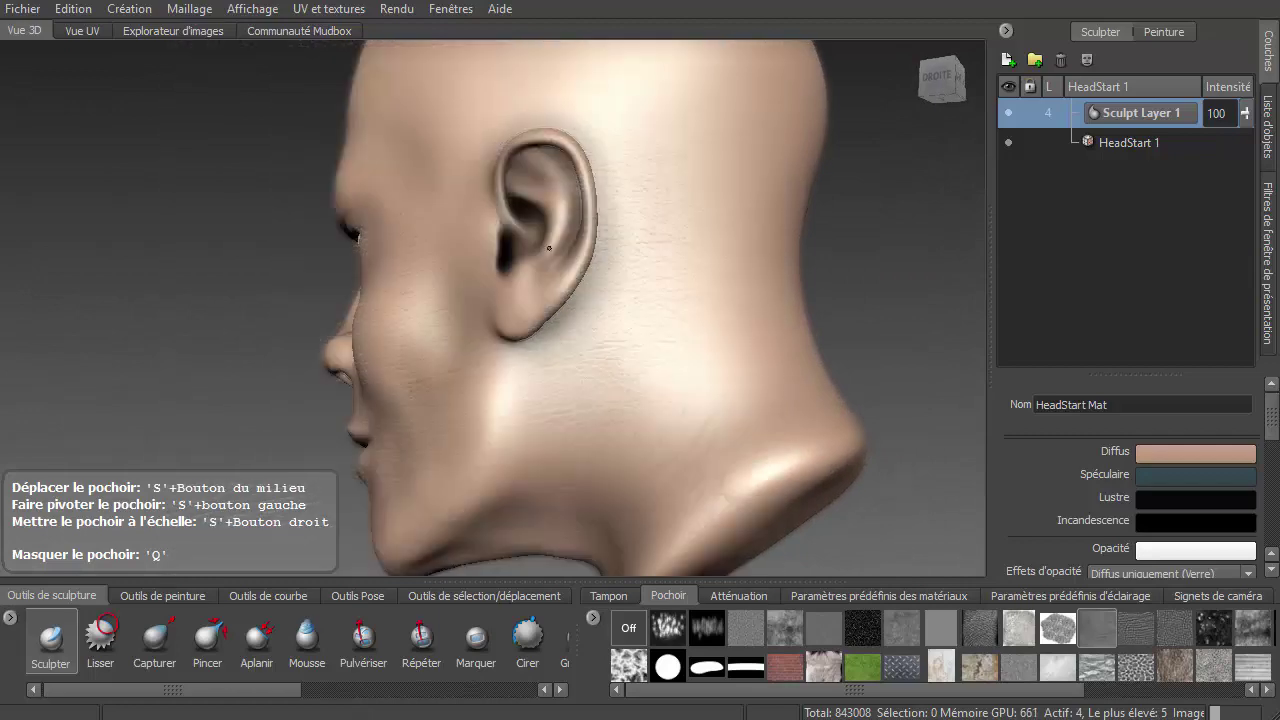
pyautogui.press('q')
pyautogui.moveTo(571, 380)
pyautogui.keyDown('alt'); pyautogui.mouseDown()
pyautogui.moveTo(626, 421)
pyautogui.moveTo(480, 128)
pyautogui.mouseUp(); pyautogui.keyUp('alt')
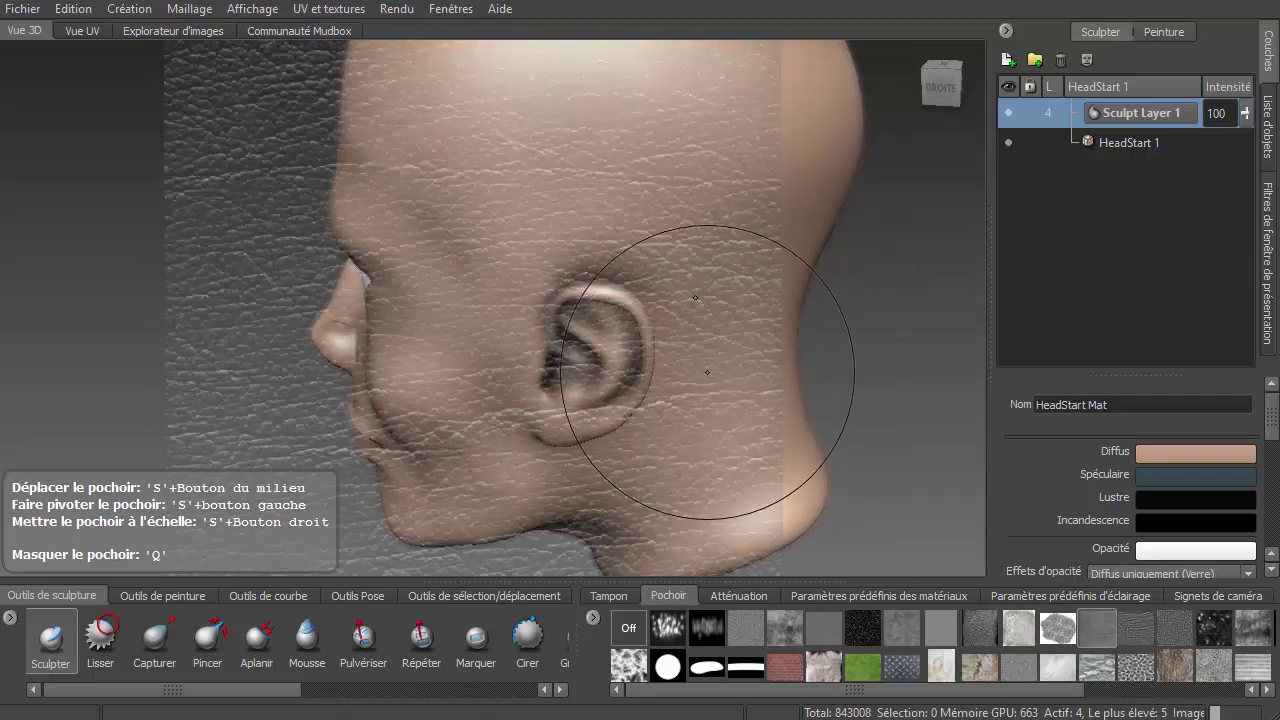
pyautogui.moveTo(743, 443)
pyautogui.keyDown('alt'); pyautogui.mouseDown()
pyautogui.moveTo(580, 343)
pyautogui.moveTo(483, 348)
pyautogui.moveTo(474, 360)
pyautogui.mouseUp(); pyautogui.keyUp('alt')
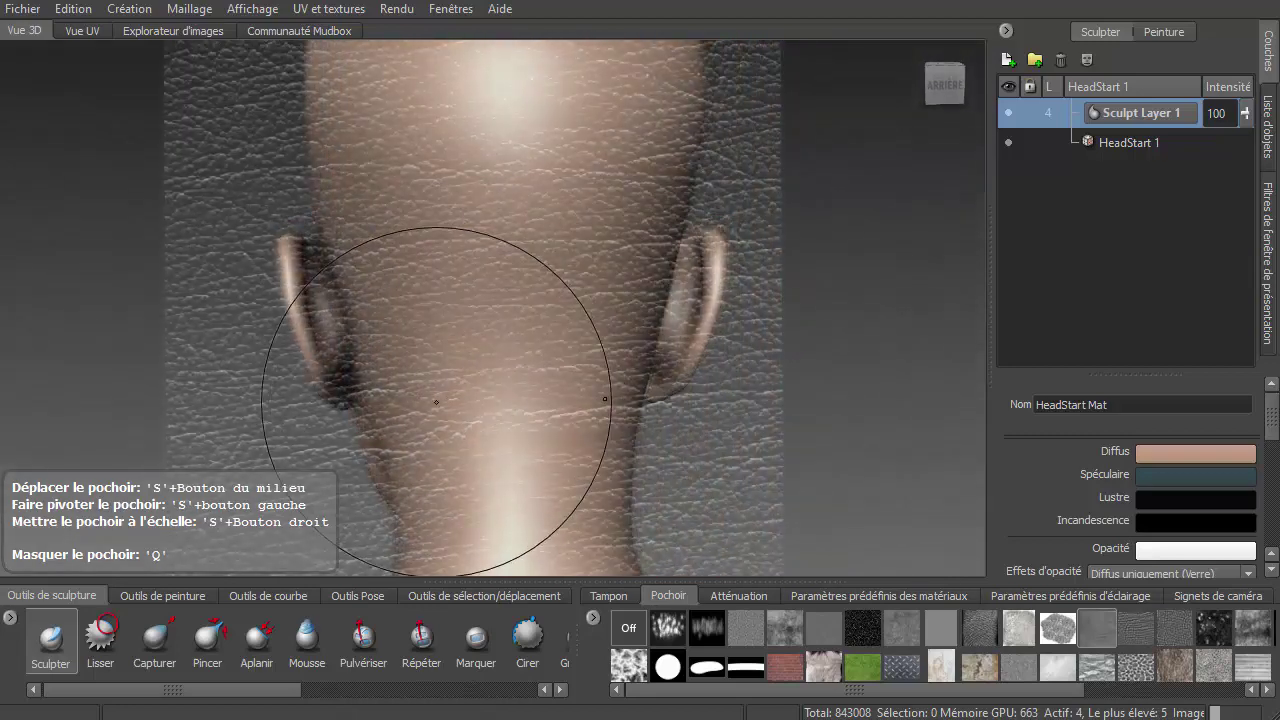
# Stamp leather wrinkle texture onto the back of the neck and over the top of the head
pyautogui.press('q')
pyautogui.press('q')
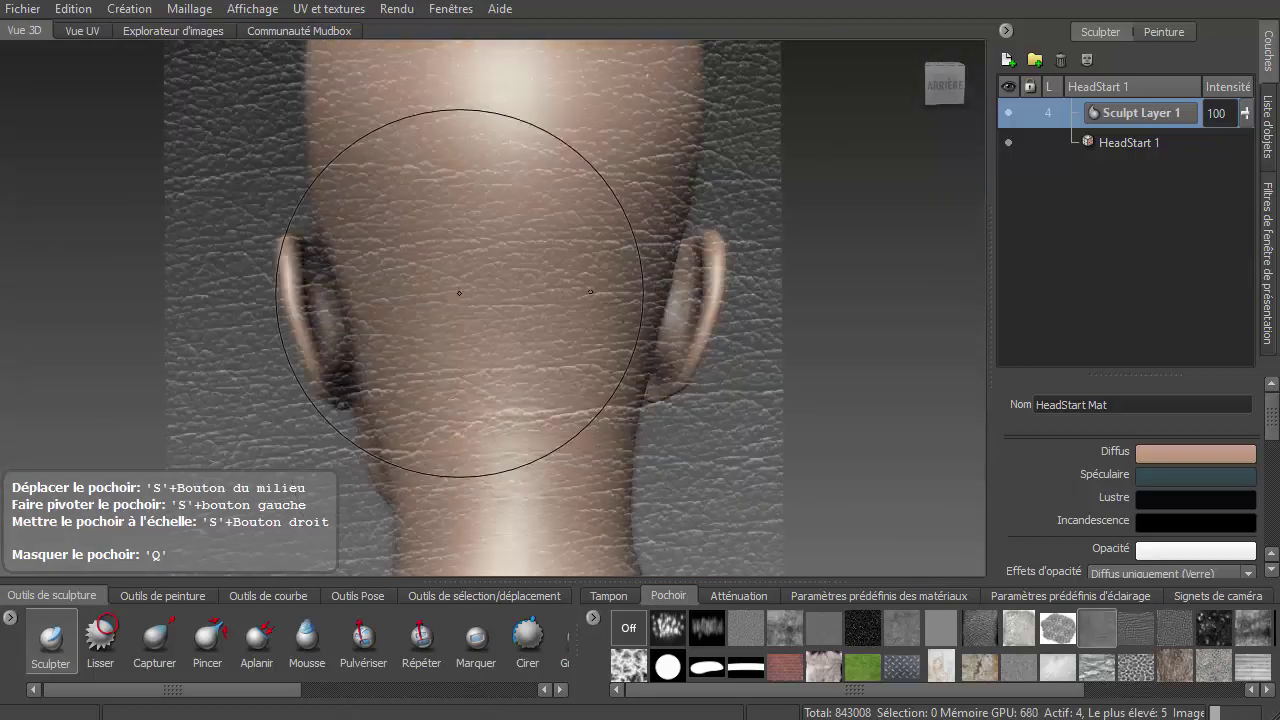
pyautogui.moveTo(443, 300); pyautogui.dragTo(450, 380)
pyautogui.press('q')
pyautogui.press('q')
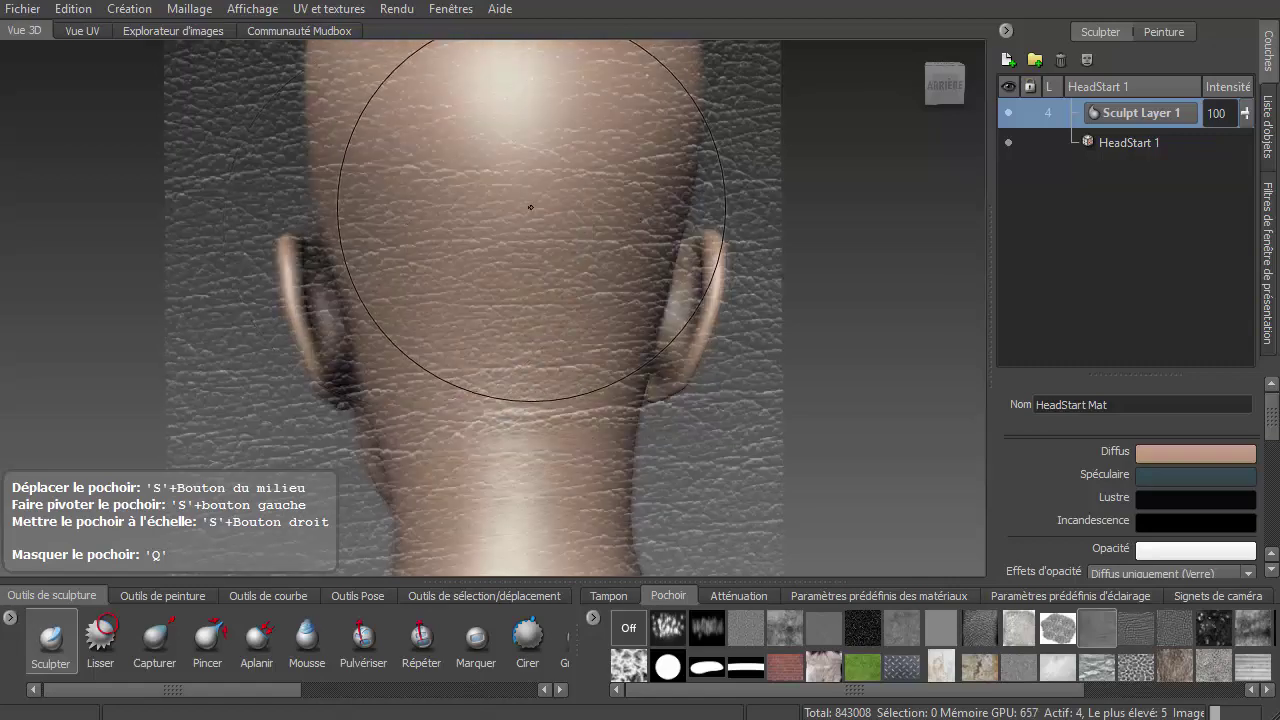
pyautogui.keyDown('alt'); pyautogui.moveTo(528, 206); pyautogui.dragTo(583, 271); pyautogui.keyUp('alt')
pyautogui.press('q')
pyautogui.press('q')
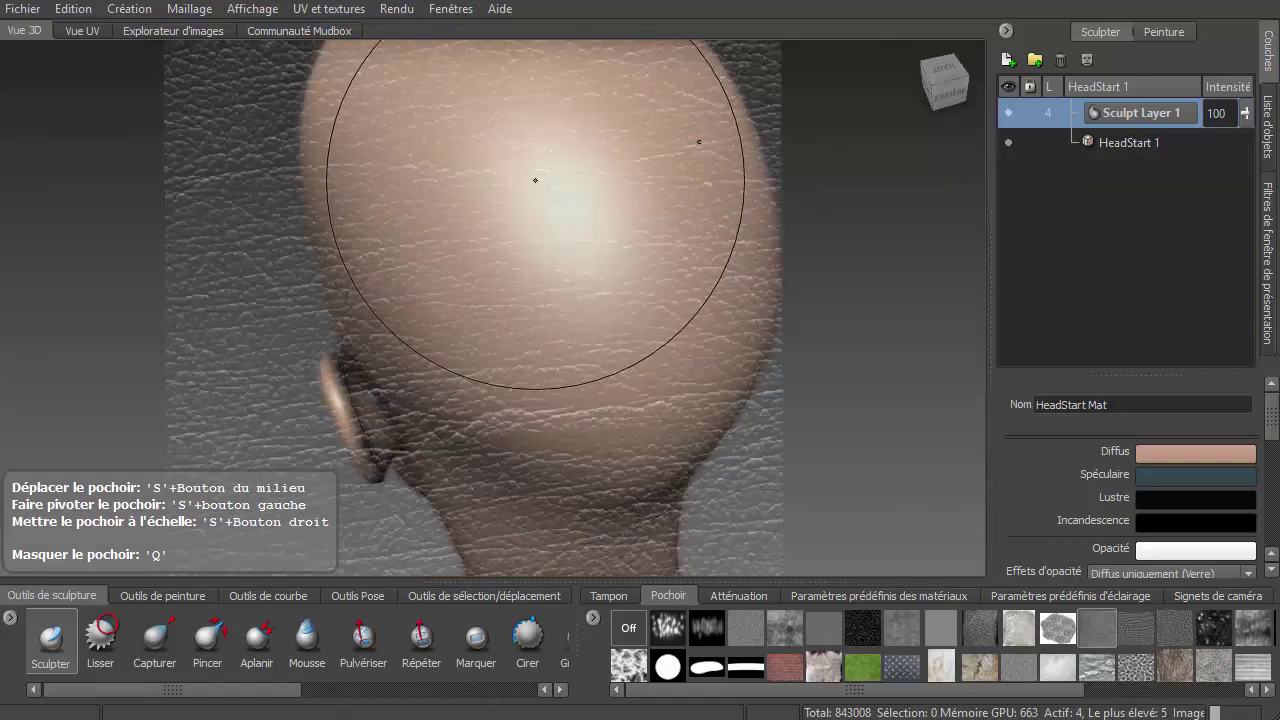
pyautogui.moveTo(509, 143)
pyautogui.keyDown('alt'); pyautogui.mouseDown()
pyautogui.moveTo(549, 342)
pyautogui.moveTo(480, 204)
pyautogui.mouseUp(); pyautogui.keyUp('alt')
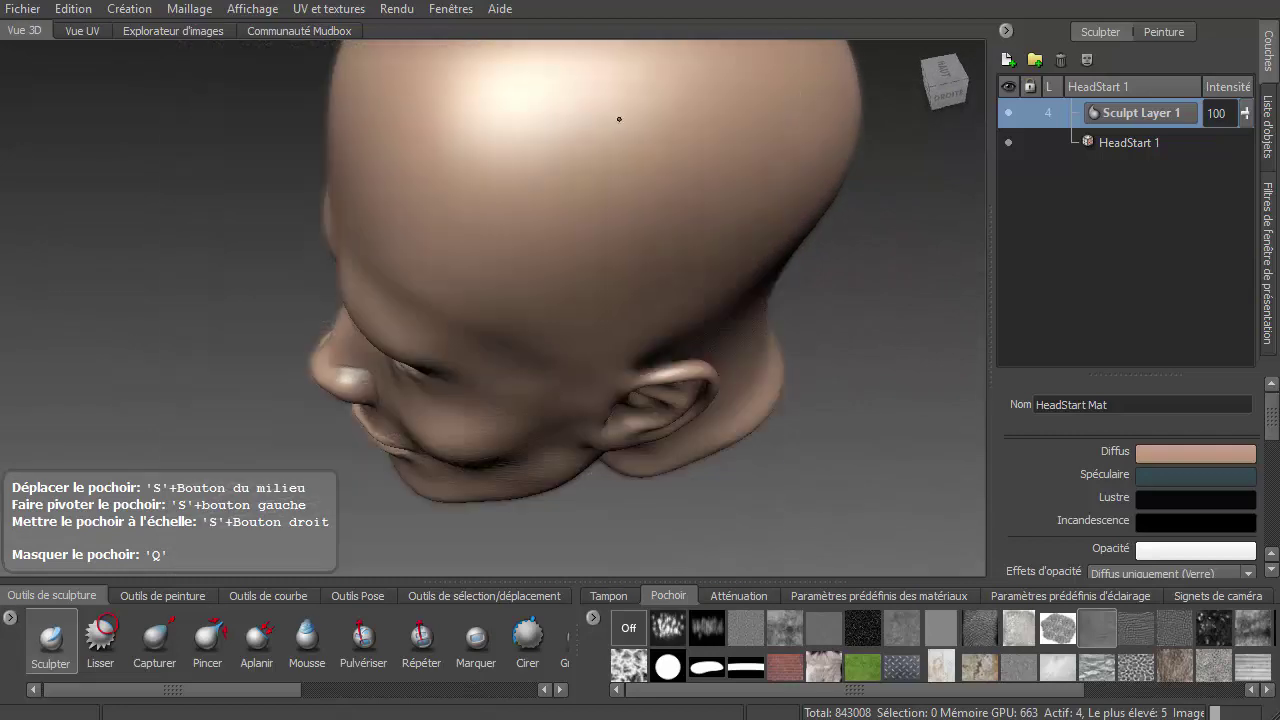
# Toggle the stencil to compare the surface from a three-quarter right view and the cheek
pyautogui.press('q')
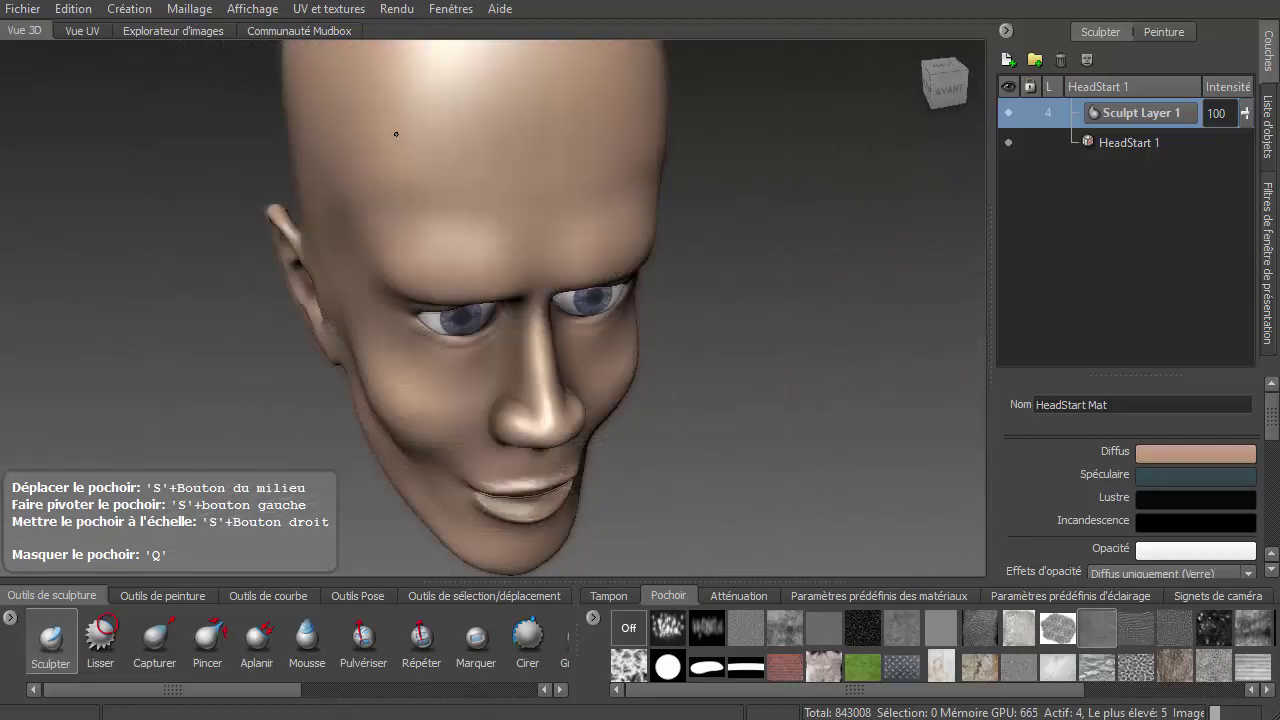
pyautogui.press('q')
pyautogui.press('q')
pyautogui.press('q')
pyautogui.keyDown('alt'); pyautogui.moveTo(420, 313); pyautogui.dragTo(429, 349); pyautogui.keyUp('alt')
pyautogui.press('q')
pyautogui.press('q')
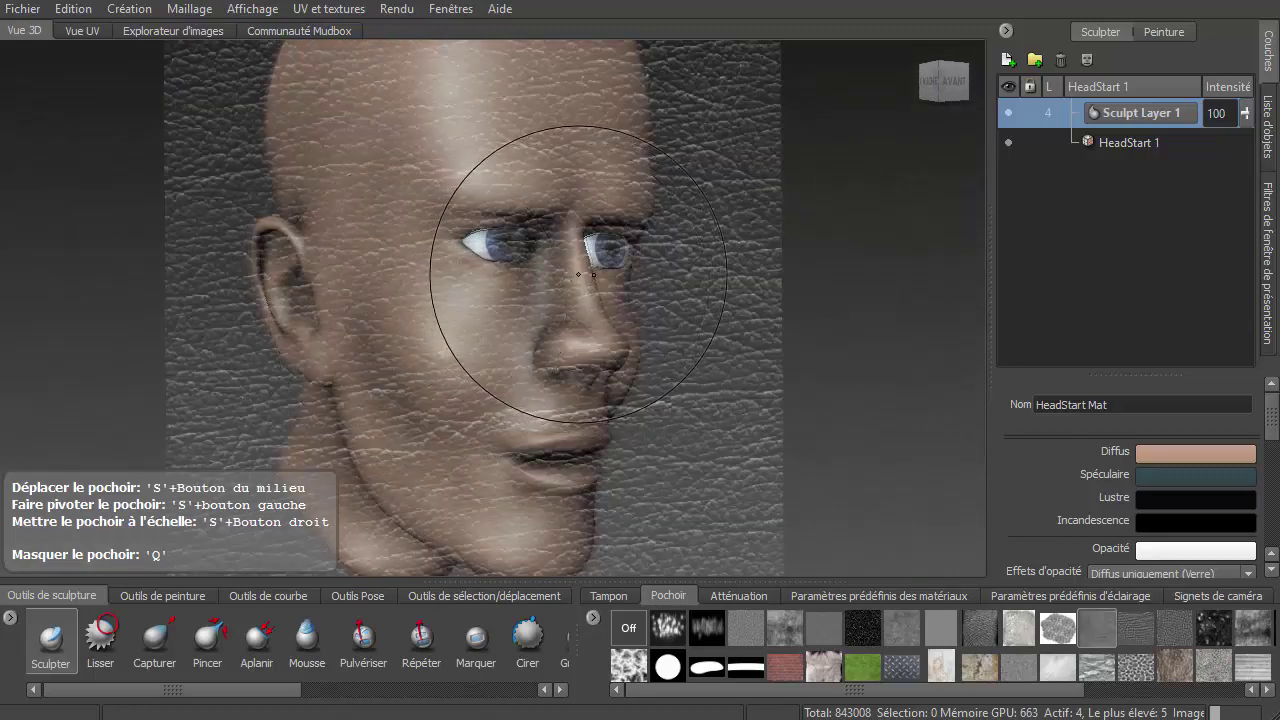
pyautogui.press('q')
pyautogui.press('q')
pyautogui.press('q')
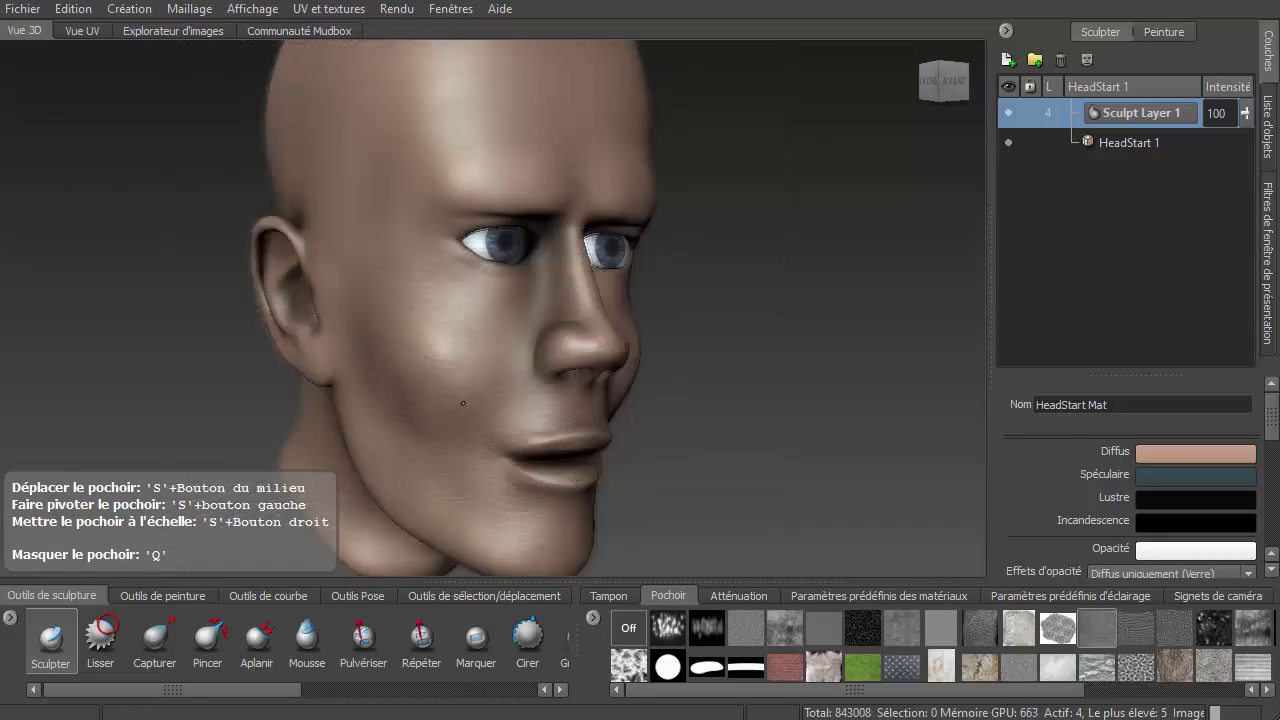
pyautogui.press('q')
pyautogui.press('q')
pyautogui.press('q')
pyautogui.press('q')
pyautogui.press('q')
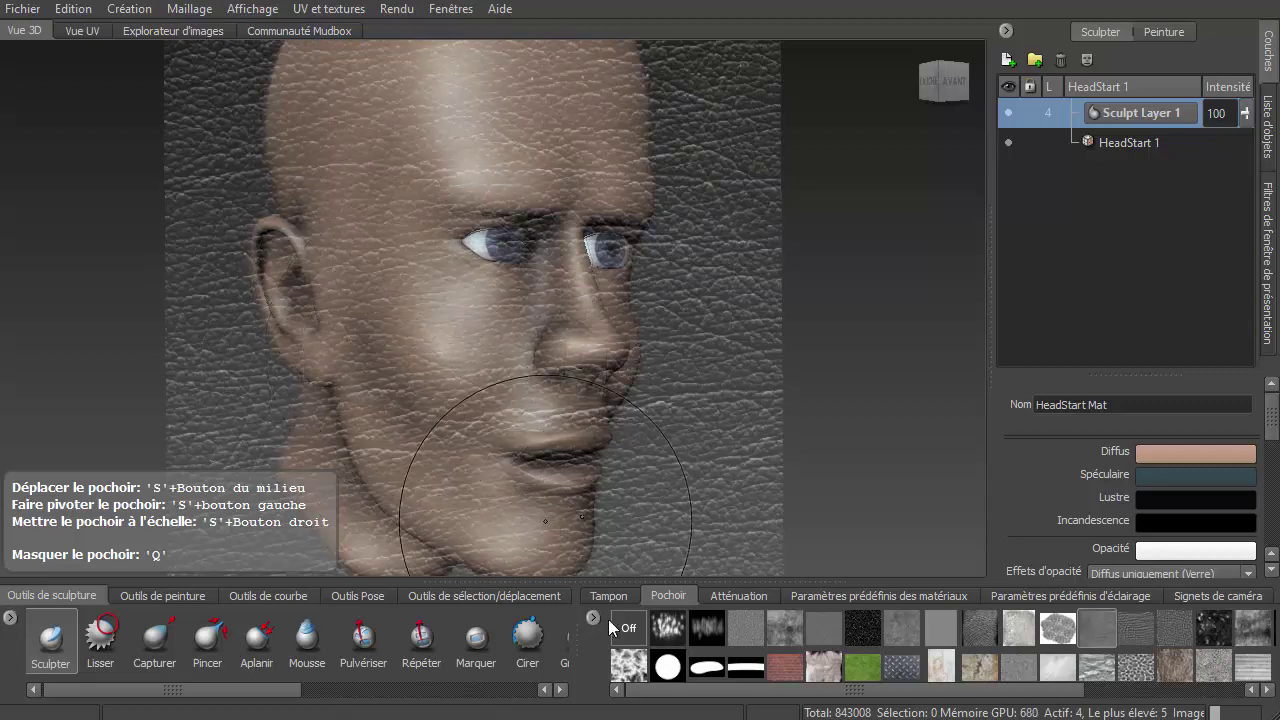
# Hide the leather stencil and switch off the Profondeur de champ depth-of-field filter
pyautogui.click(637, 631)
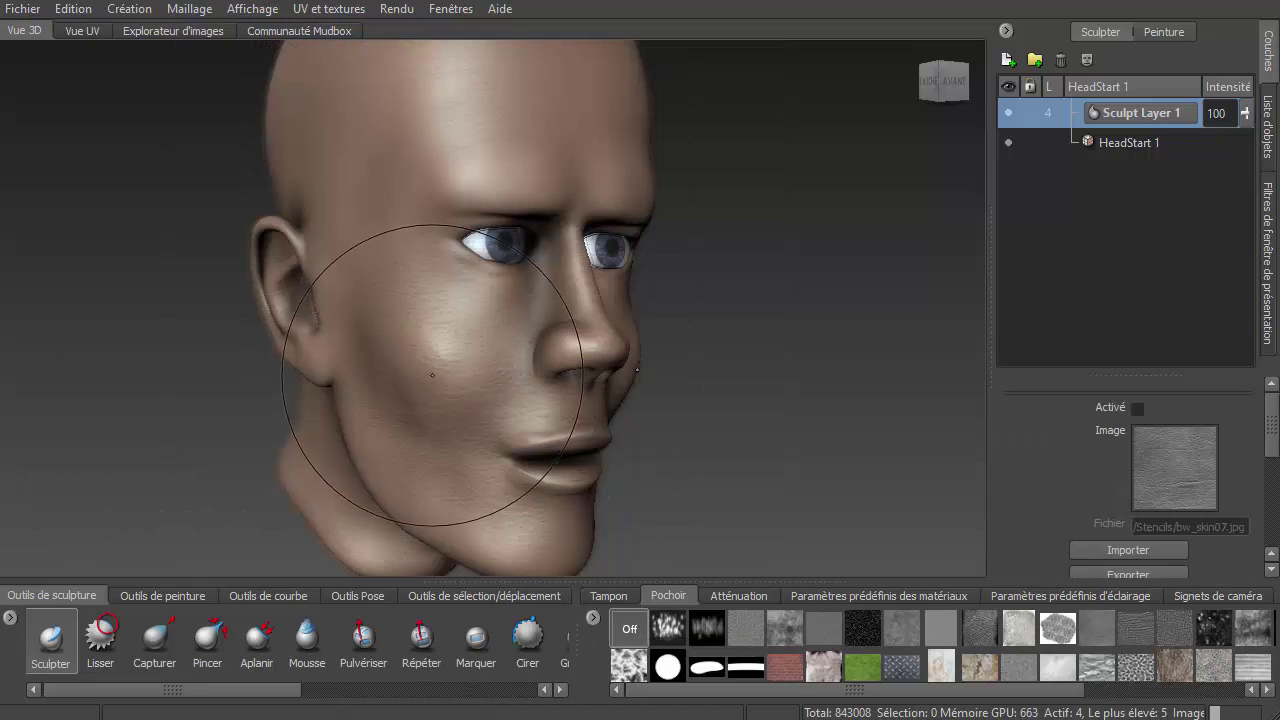
pyautogui.scroll(3, 548, 389)
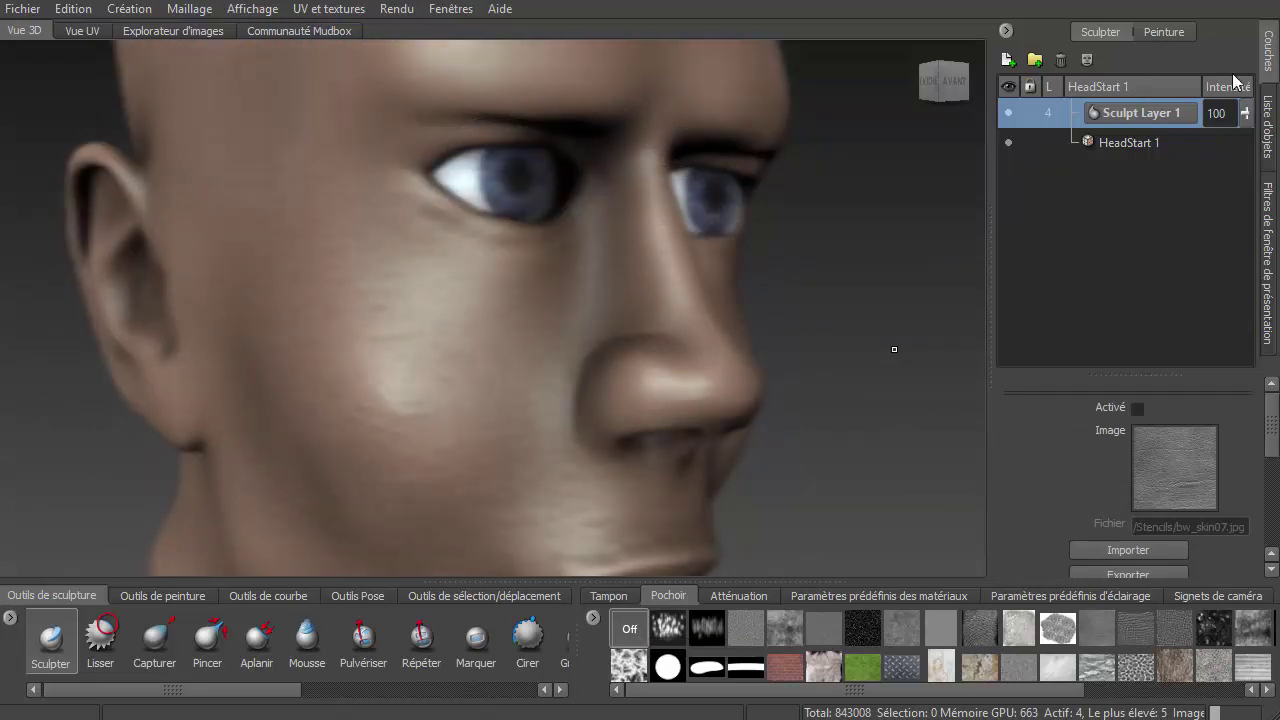
pyautogui.click(1273, 236)
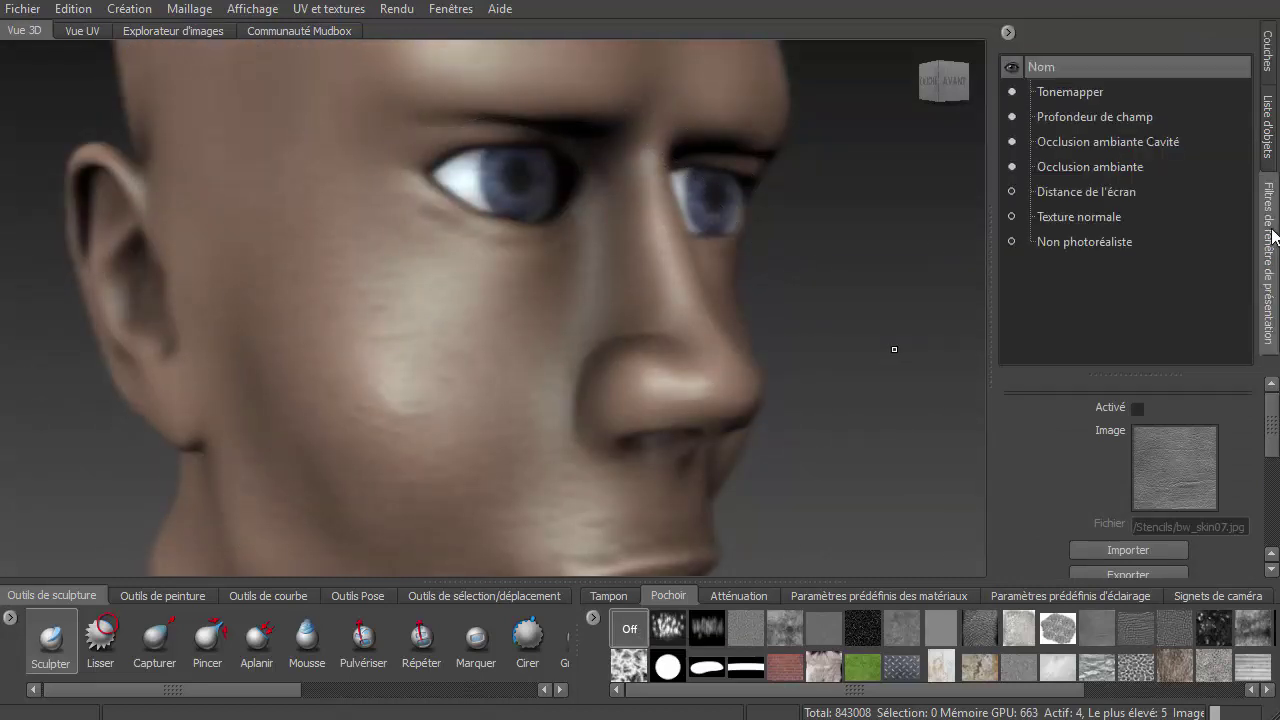
pyautogui.click(1012, 117)
pyautogui.click(928, 80)
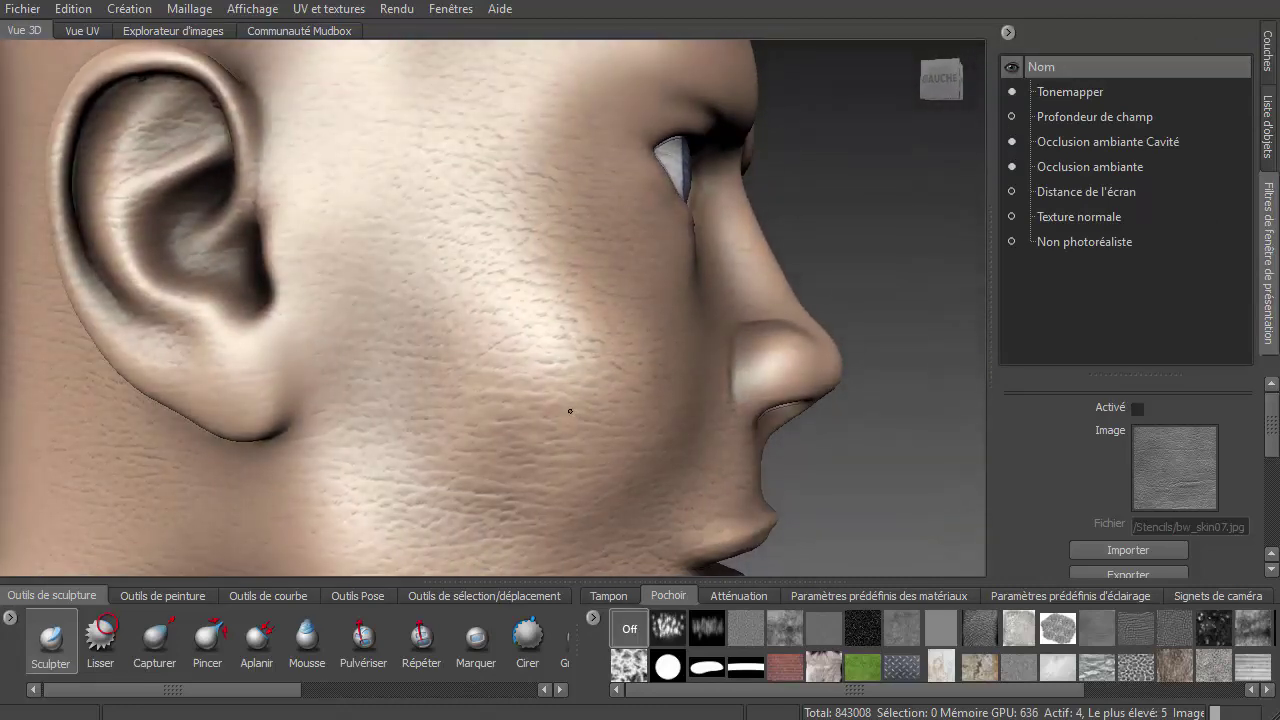
pyautogui.keyDown('alt'); pyautogui.moveTo(570, 410); pyautogui.dragTo(531, 391); pyautogui.keyUp('alt')
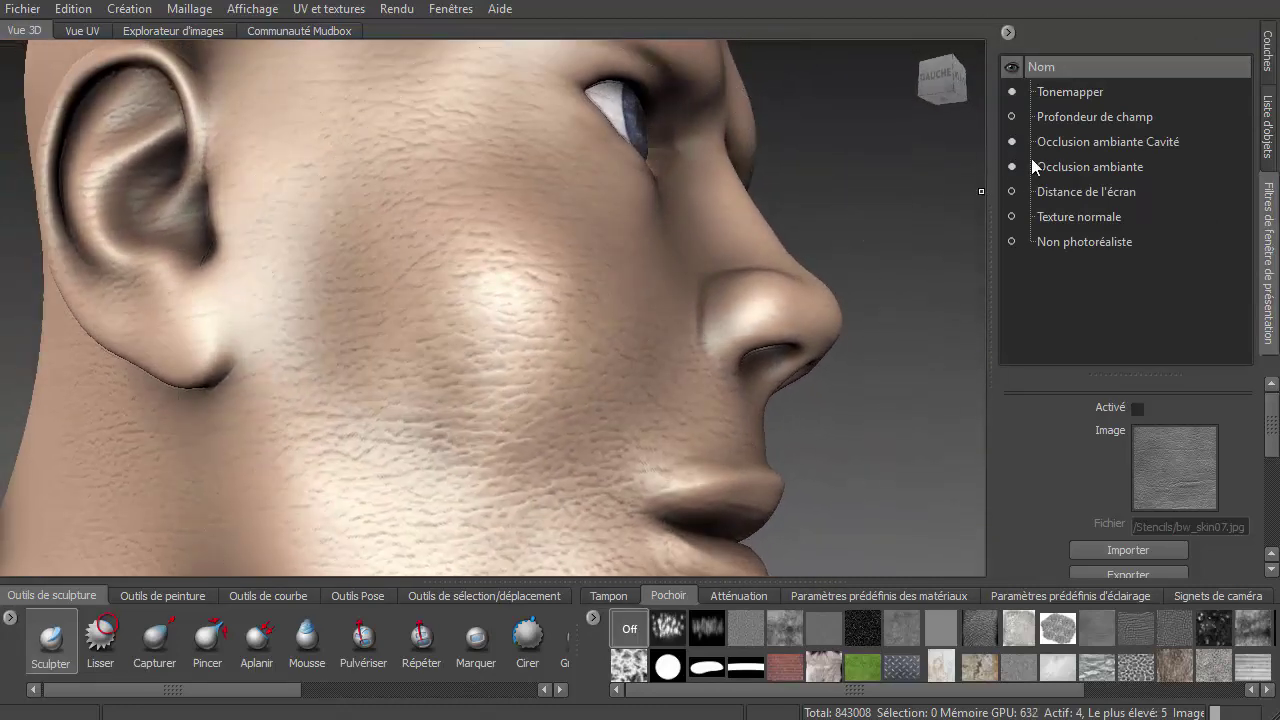
# Compare Occlusion ambiante Cavité off and on, leaving it enabled, then show the Couches layers list
pyautogui.click(1011, 142)
pyautogui.click(1011, 142)
pyautogui.click(1011, 142)
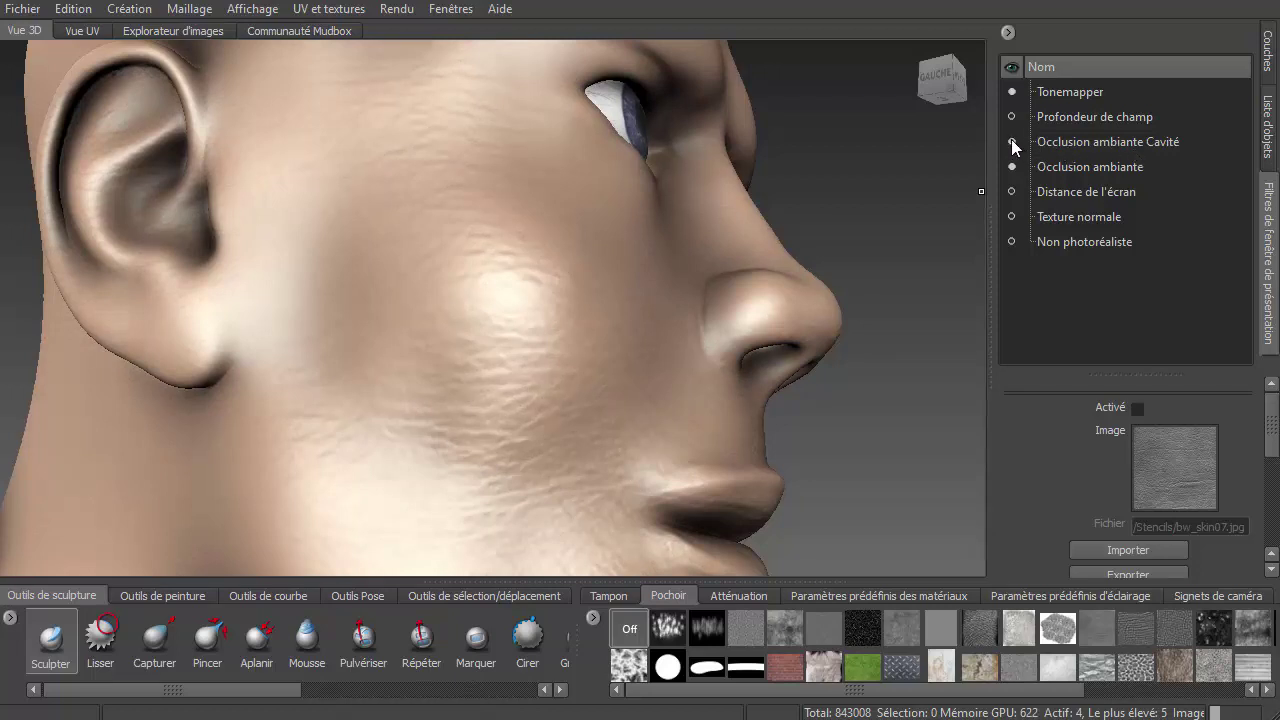
pyautogui.click(1011, 142)
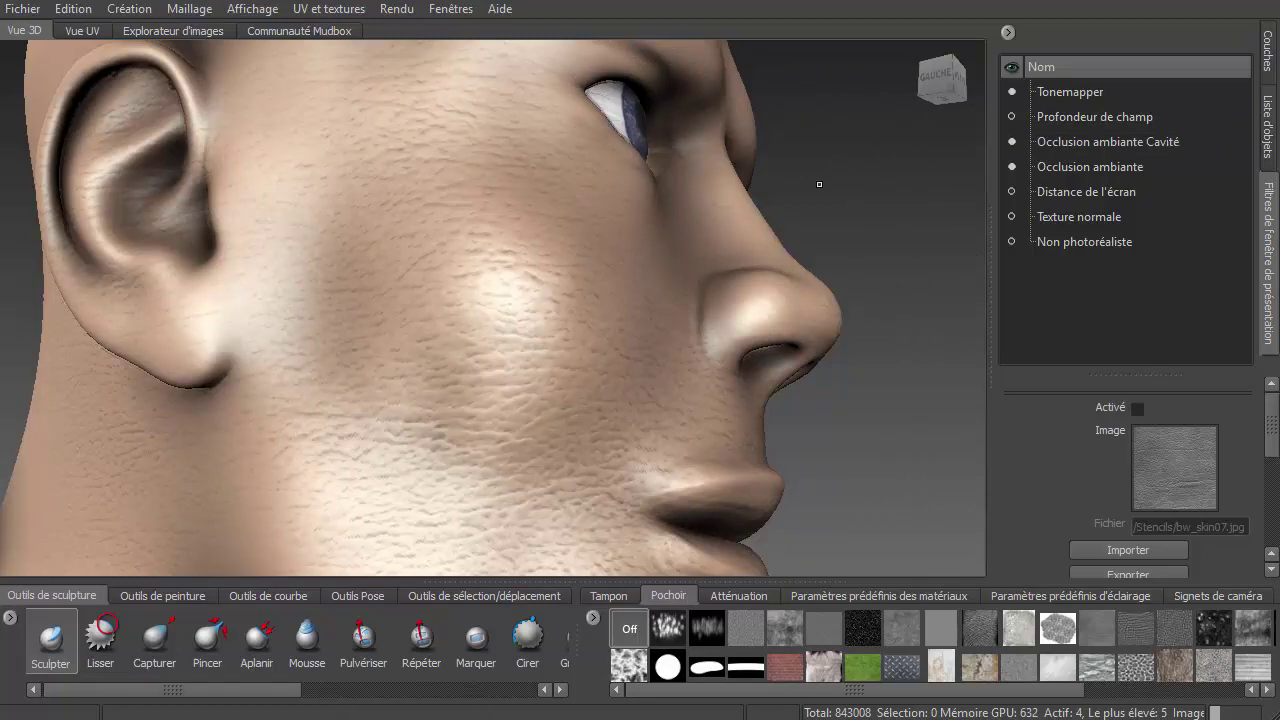
pyautogui.keyDown('alt'); pyautogui.moveTo(497, 340); pyautogui.dragTo(413, 300); pyautogui.keyUp('alt')
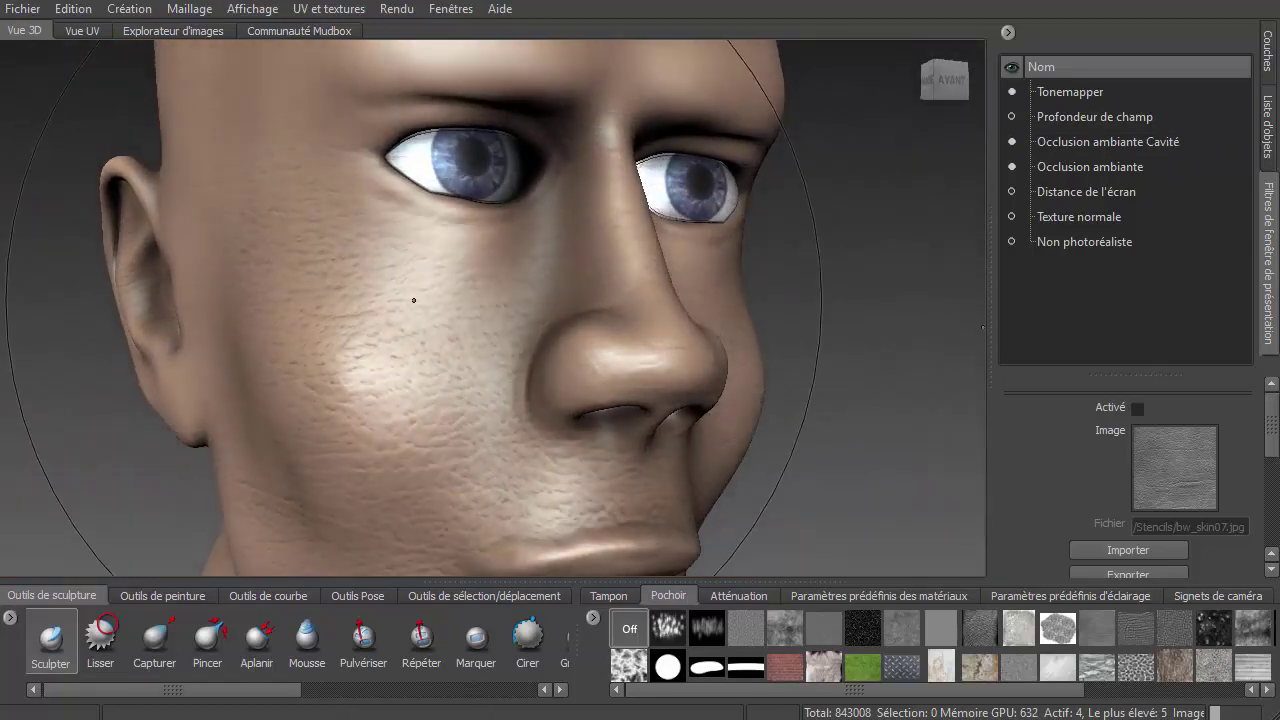
pyautogui.click(1269, 62)
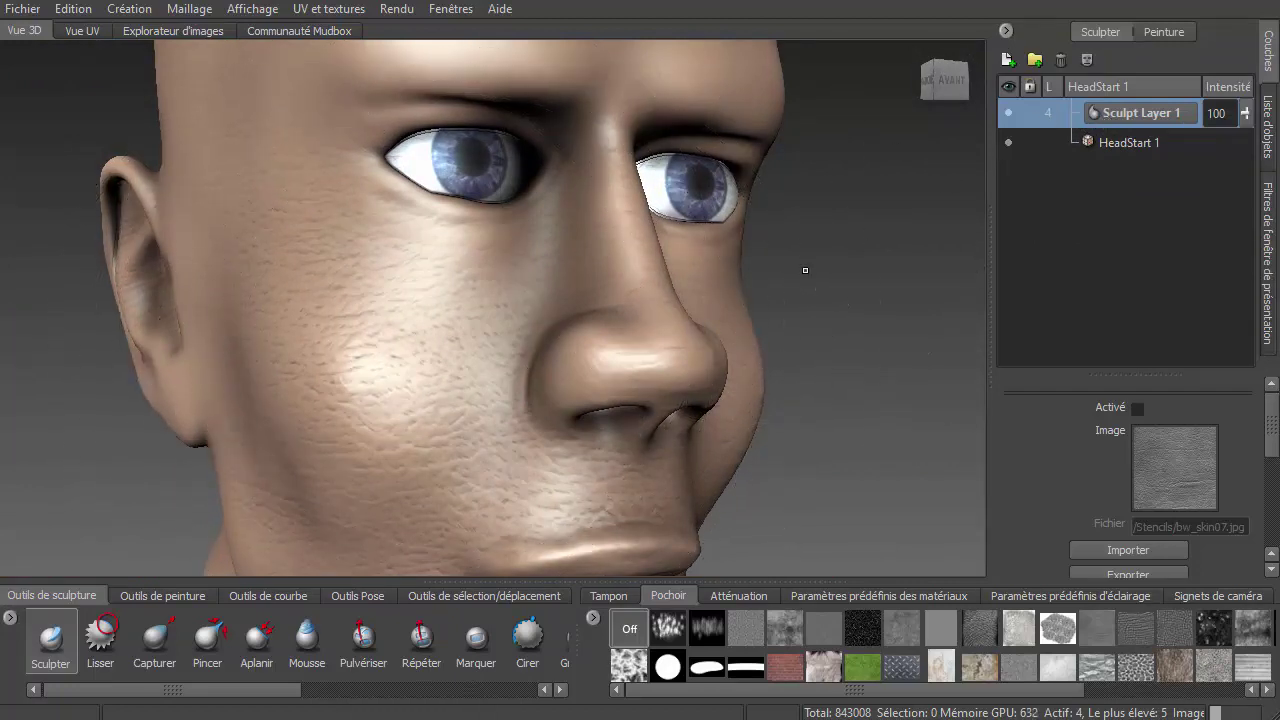
# Set Sculpt Layer 1's Intensité to -30, then inspect the pores around the cheek, eye and nose
pyautogui.click(1245, 118)
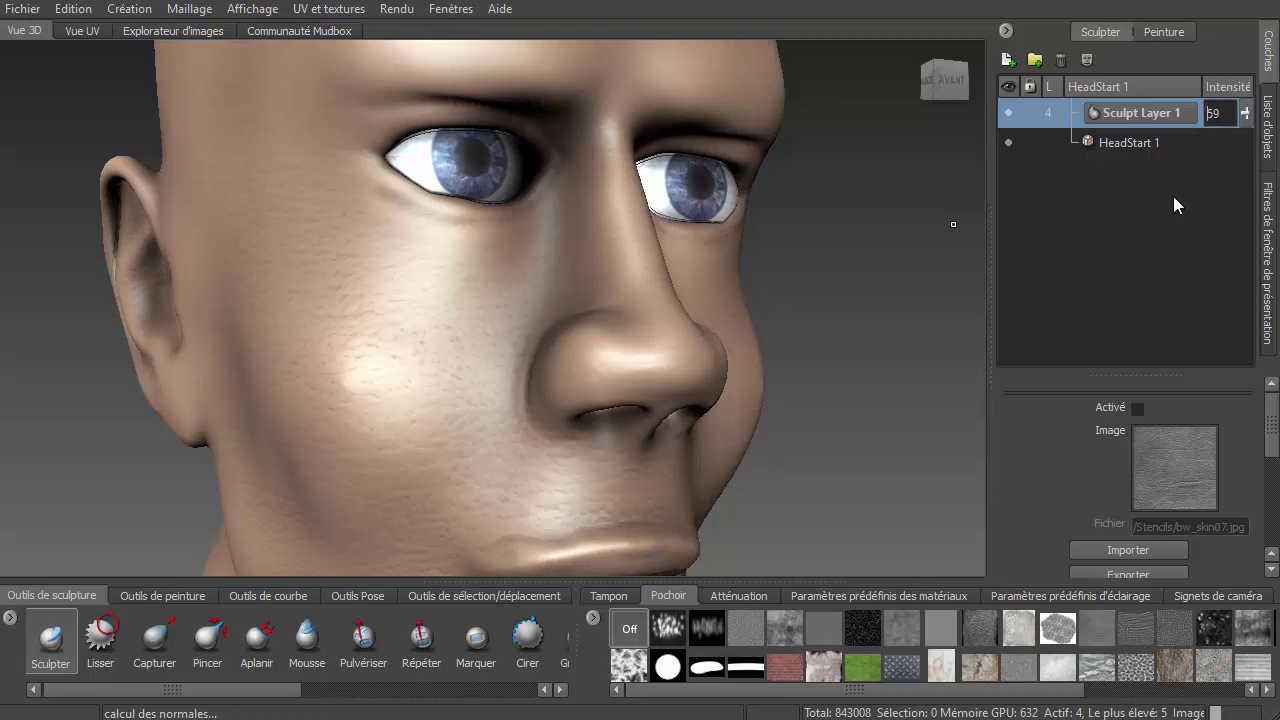
pyautogui.write('-')
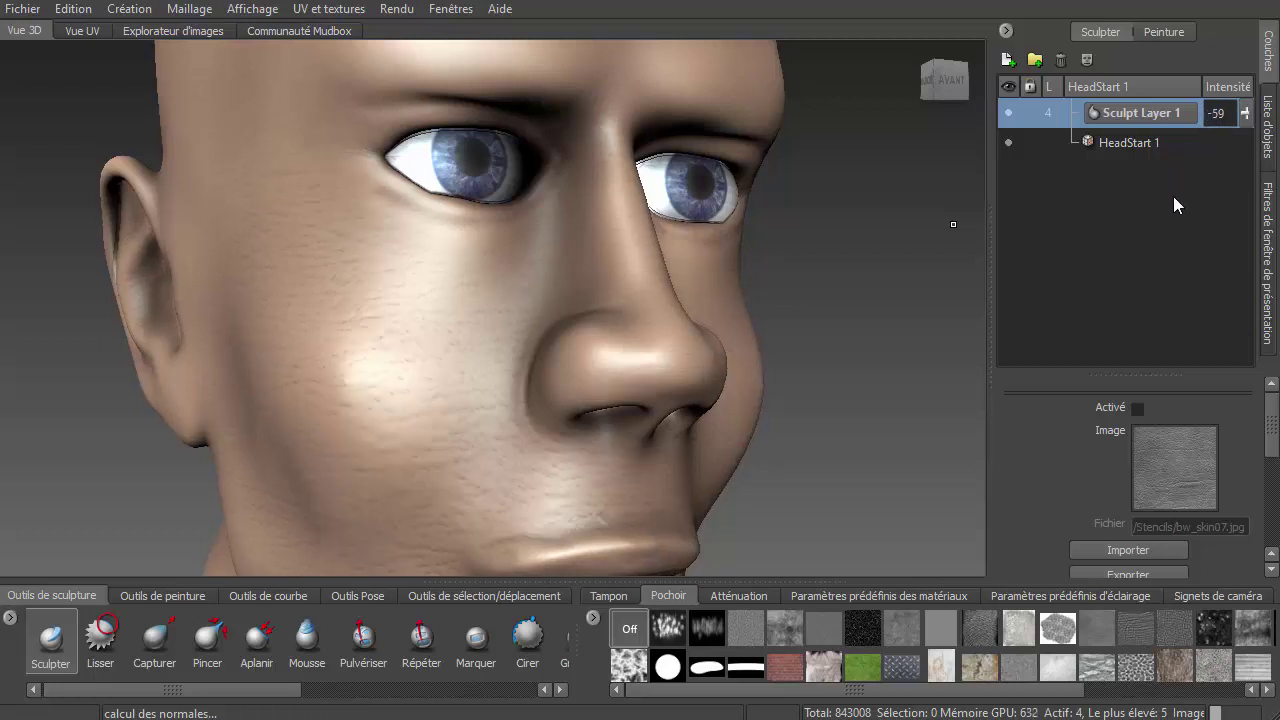
pyautogui.moveTo(442, 370)
pyautogui.keyDown('alt'); pyautogui.mouseDown()
pyautogui.moveTo(423, 391)
pyautogui.moveTo(494, 371)
pyautogui.moveTo(530, 335)
pyautogui.moveTo(400, 380)
pyautogui.mouseUp(); pyautogui.keyUp('alt')
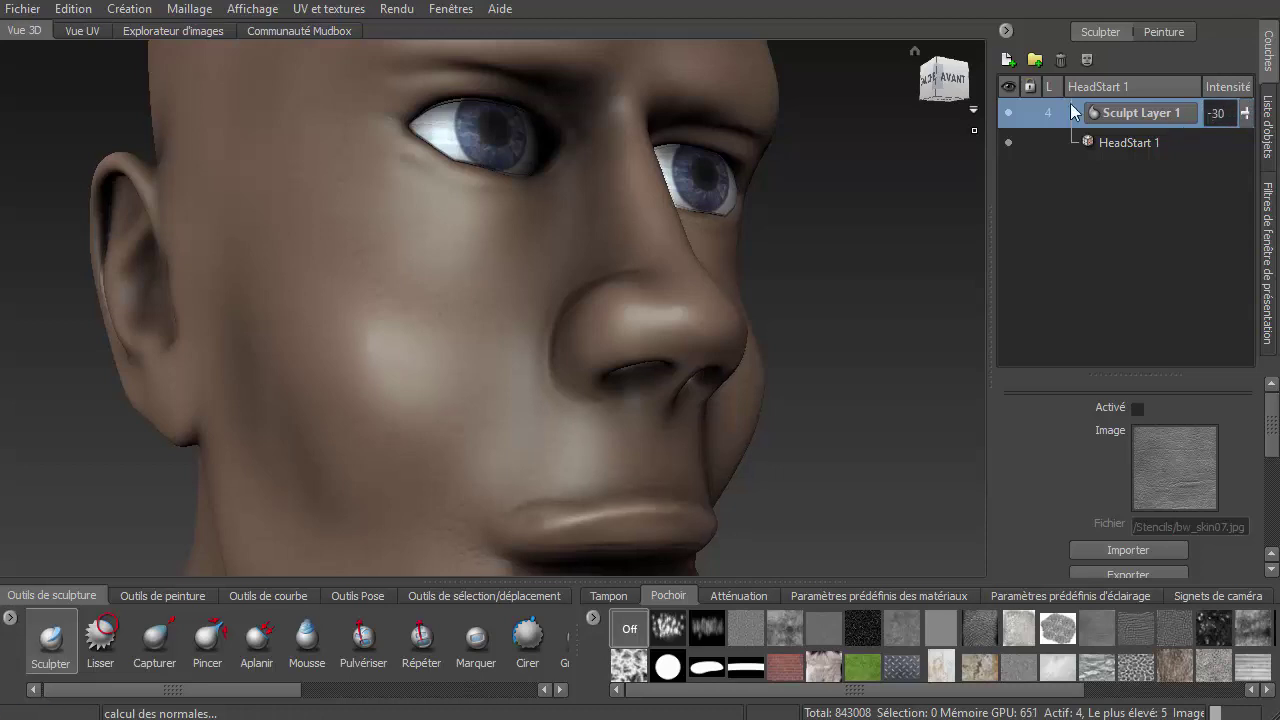
pyautogui.moveTo(517, 170)
pyautogui.keyDown('alt'); pyautogui.mouseDown()
pyautogui.moveTo(545, 319)
pyautogui.moveTo(648, 295)
pyautogui.moveTo(429, 323)
pyautogui.moveTo(457, 317)
pyautogui.moveTo(409, 343)
pyautogui.moveTo(470, 313)
pyautogui.mouseUp(); pyautogui.keyUp('alt')
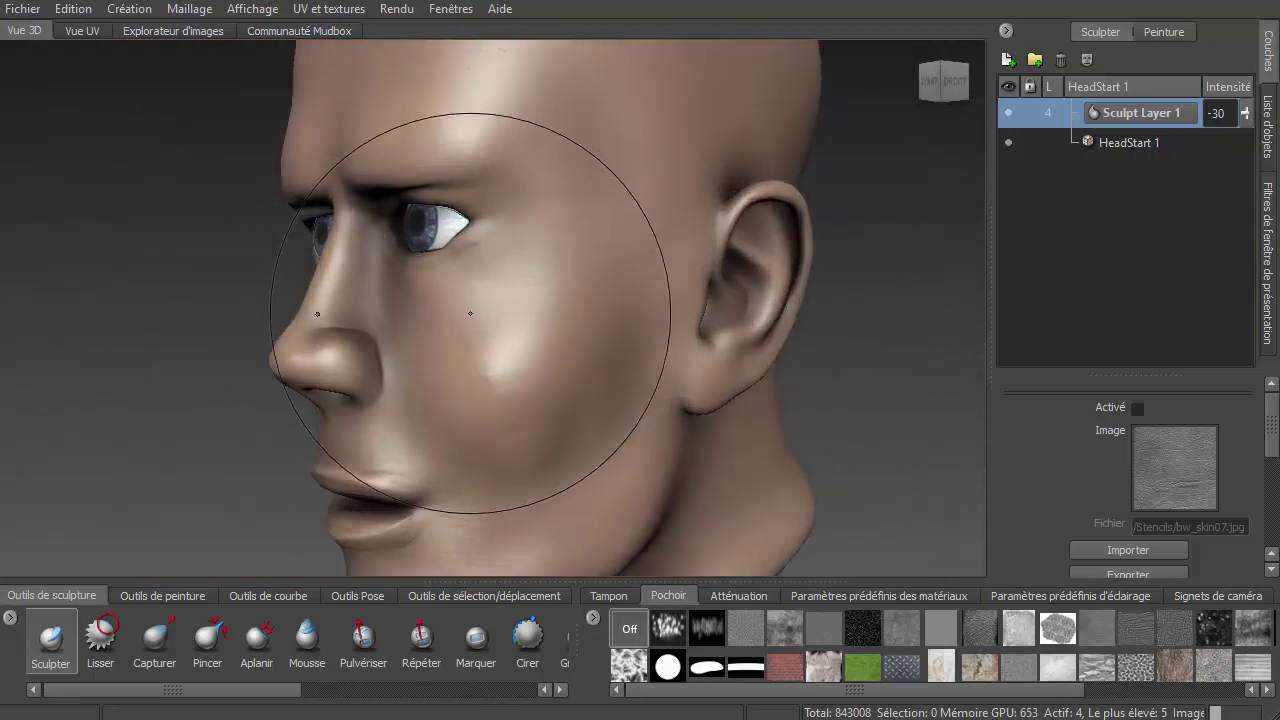
pyautogui.keyDown('alt'); pyautogui.moveTo(470, 313); pyautogui.dragTo(543, 297, button='right'); pyautogui.keyUp('alt')
pyautogui.moveTo(530, 361)
pyautogui.keyDown('alt'); pyautogui.mouseDown()
pyautogui.moveTo(796, 328)
pyautogui.moveTo(631, 354)
pyautogui.moveTo(580, 434)
pyautogui.moveTo(488, 363)
pyautogui.mouseUp(); pyautogui.keyUp('alt')
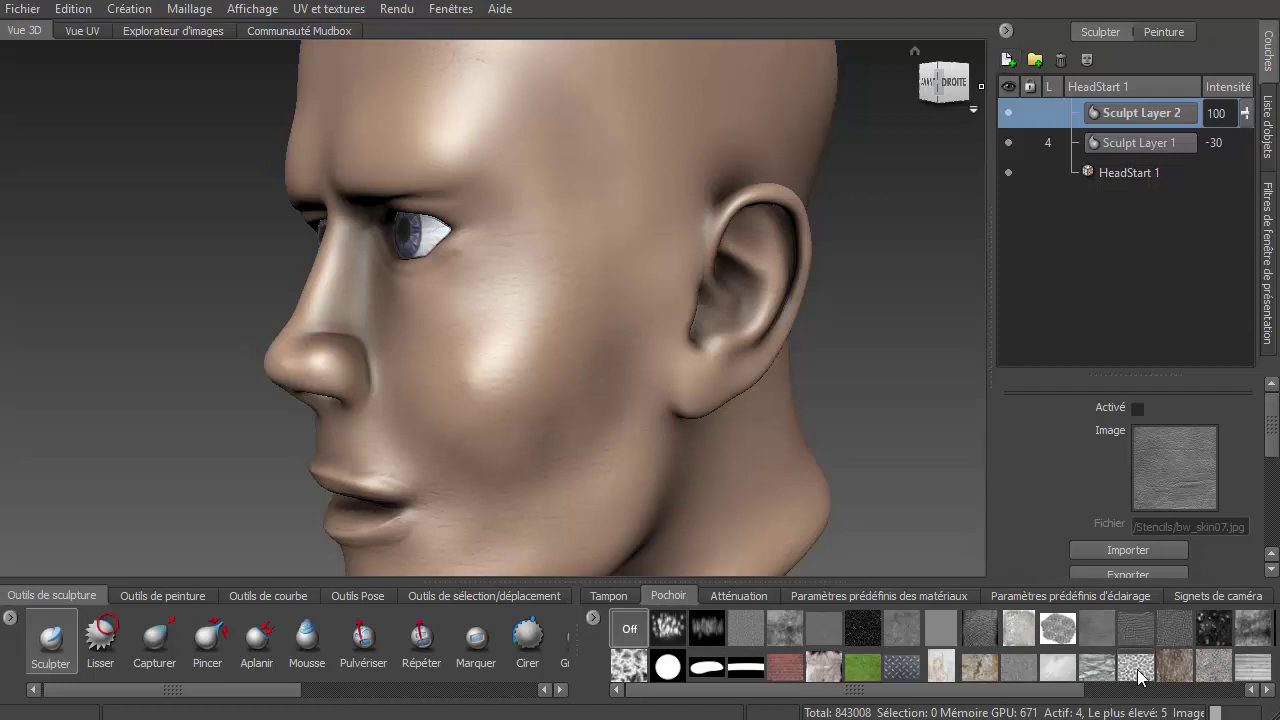
# Try stone, bark and cracked-stone stencils, then choose bw_streaksFull and rotate its streaks horizontal
pyautogui.click(1108, 676)
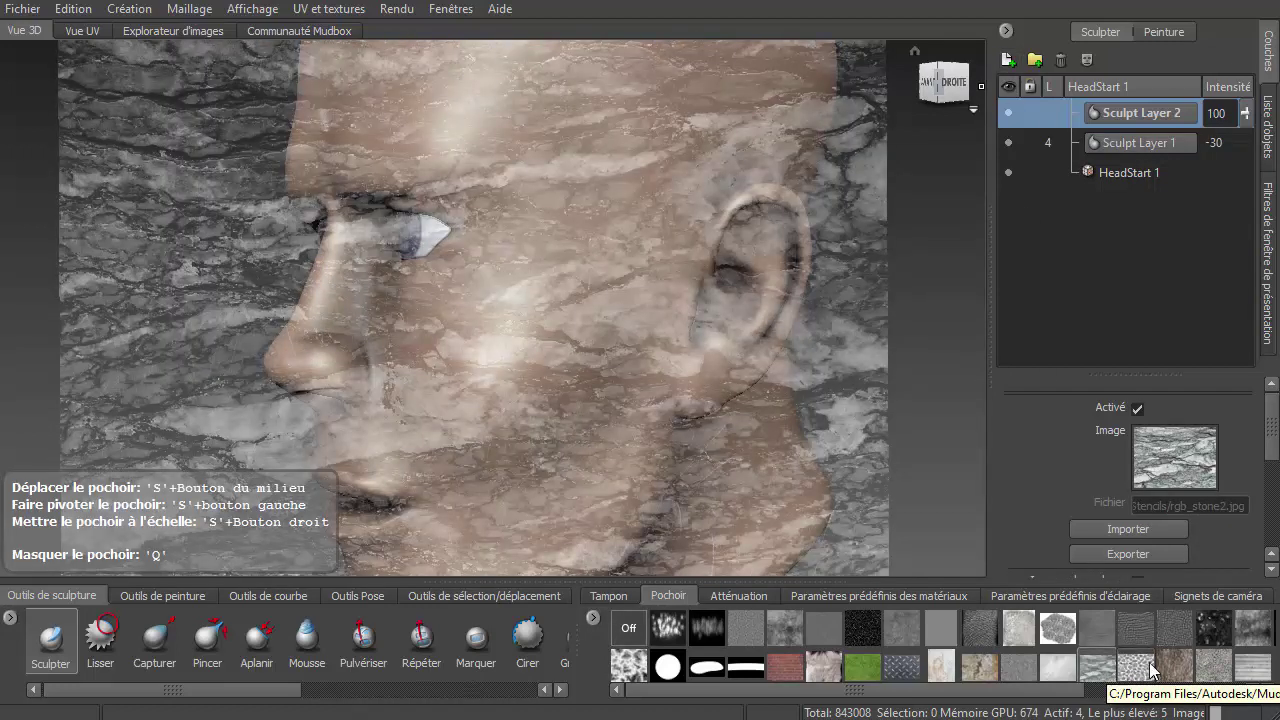
pyautogui.click(1176, 665)
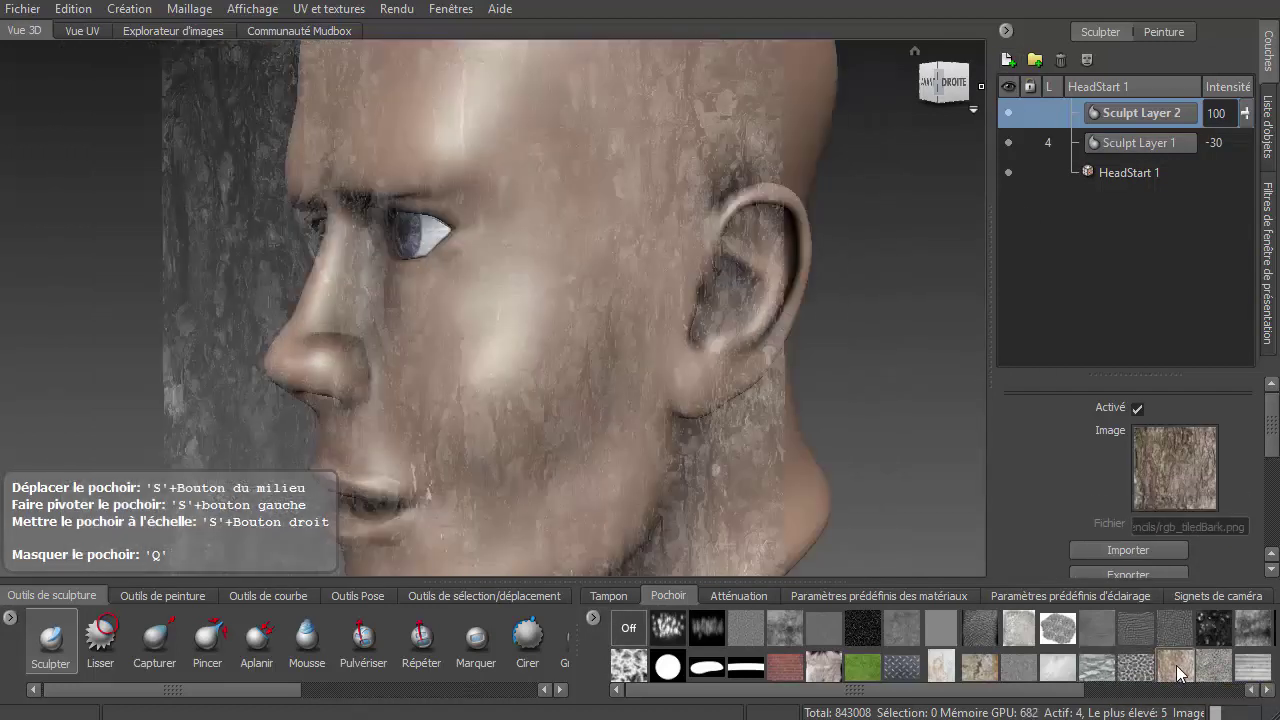
pyautogui.click(1228, 672)
pyautogui.moveTo(1020, 690); pyautogui.dragTo(1170, 690)
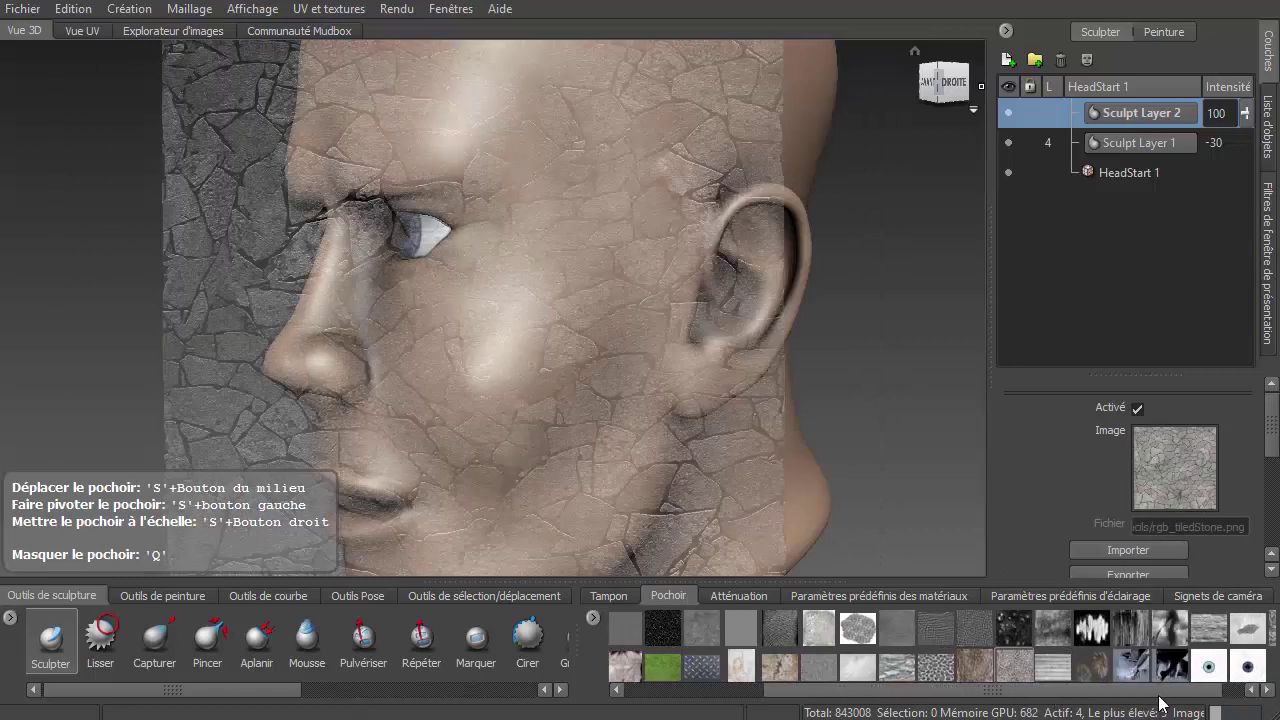
pyautogui.click(1105, 630)
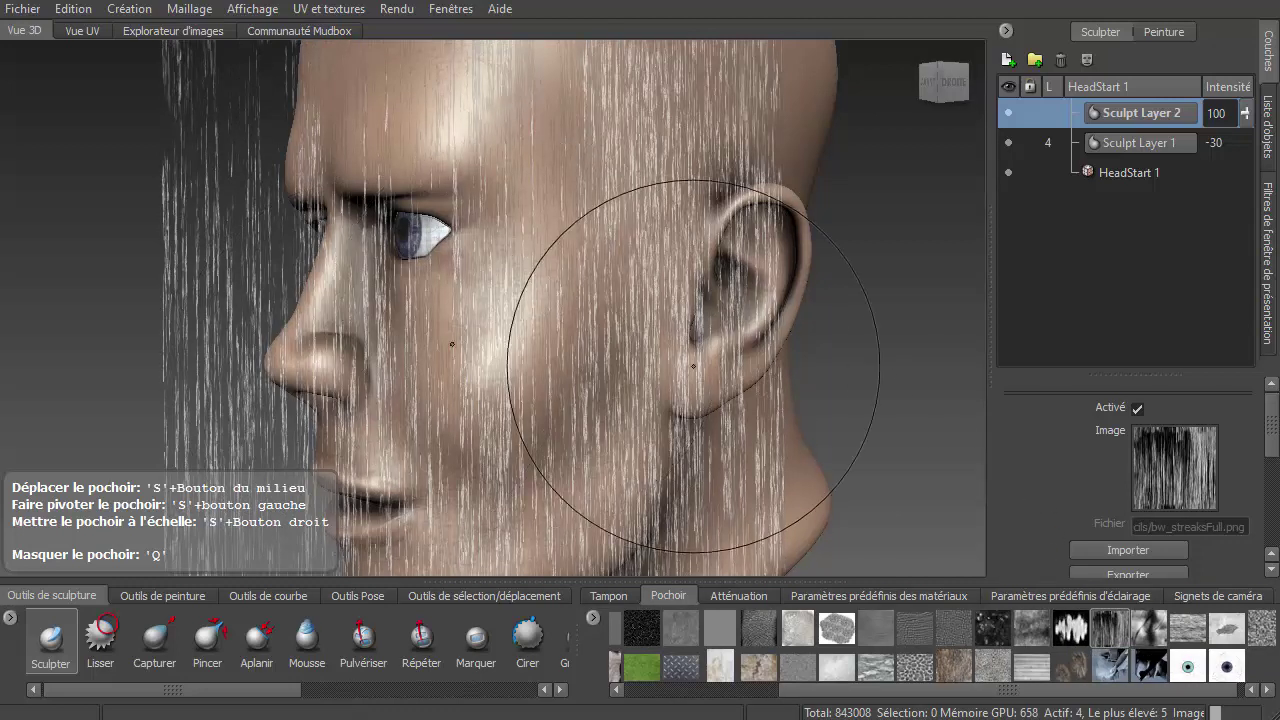
pyautogui.moveTo(1276, 428)
pyautogui.mouseDown()
pyautogui.moveTo(1270, 476)
pyautogui.moveTo(1270, 427)
pyautogui.mouseUp()
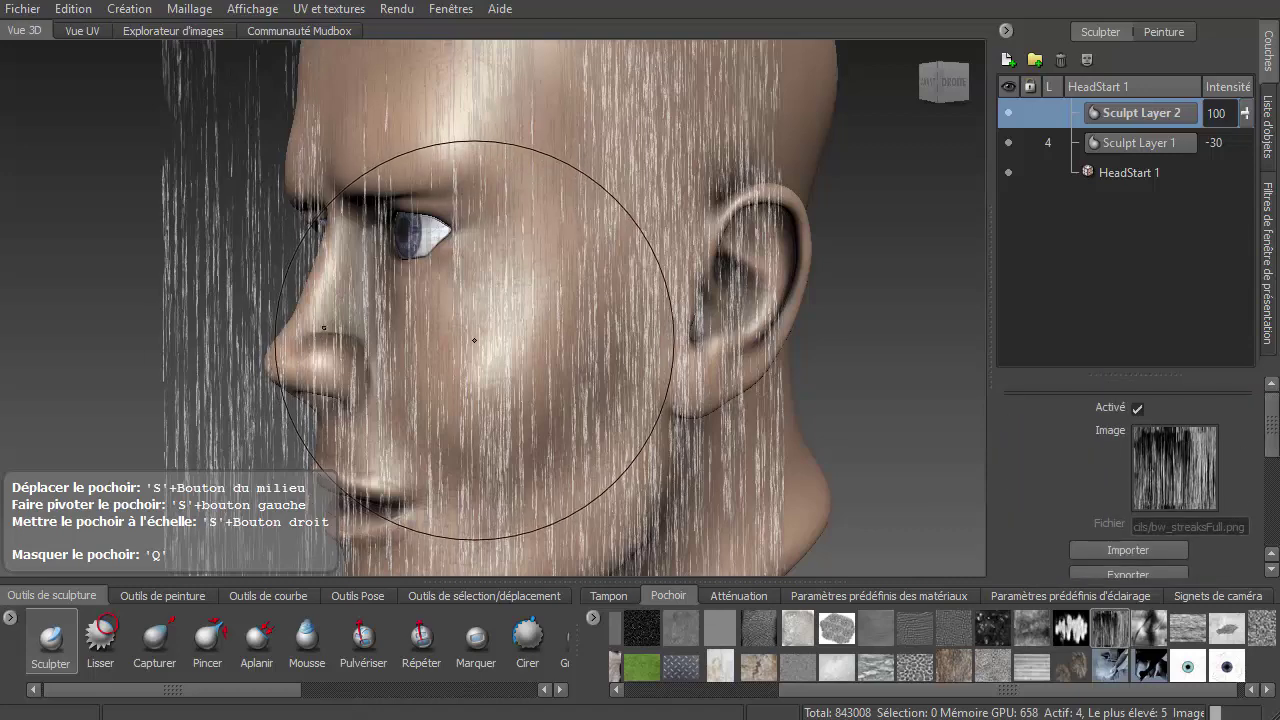
pyautogui.moveTo(586, 307)
pyautogui.mouseDown()
pyautogui.moveTo(89, 291)
pyautogui.moveTo(128, 279)
pyautogui.mouseUp()
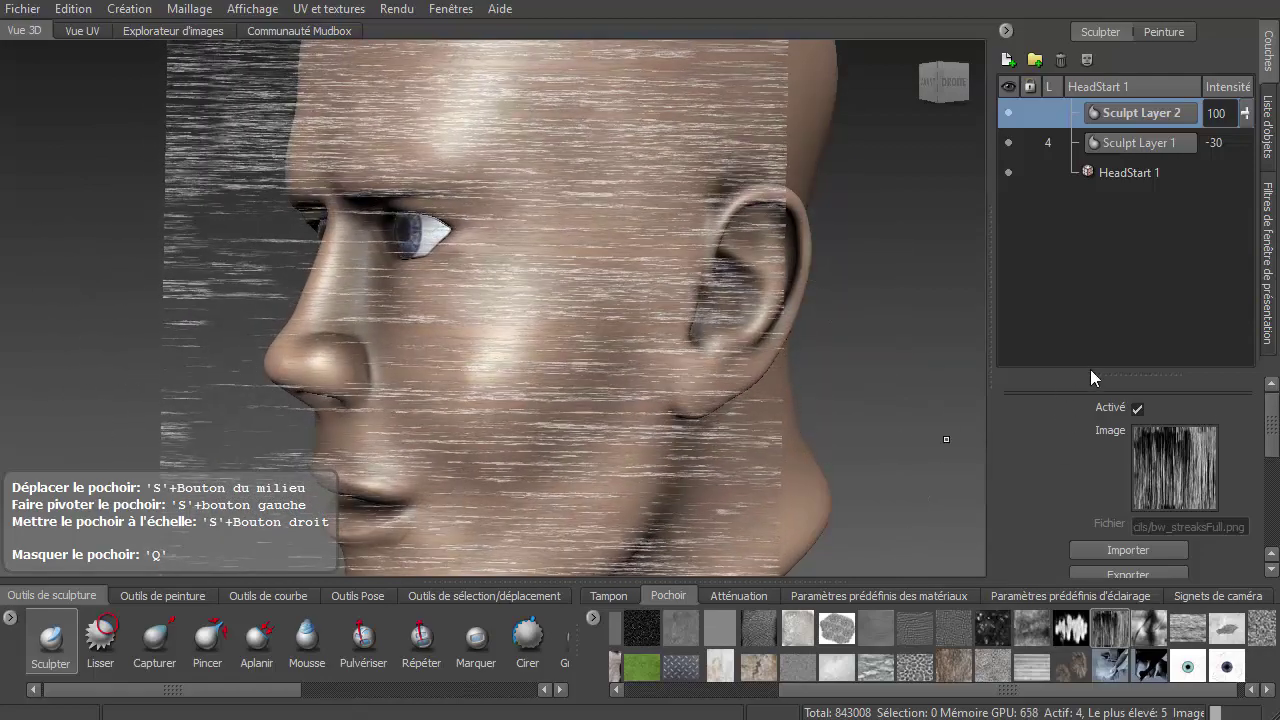
# Set the Sculpter brush's Miroir to Inactif and intensity 0.10, viewing the forehead from the front
pyautogui.click(82, 632)
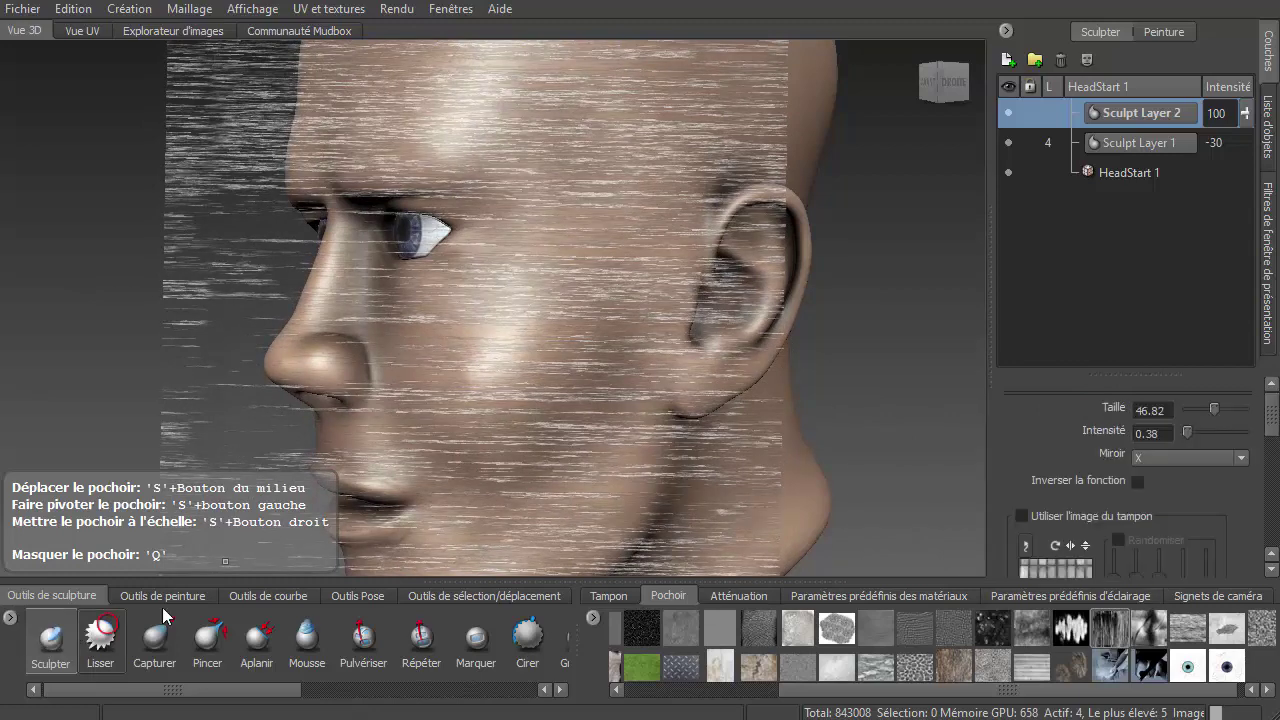
pyautogui.click(1160, 461)
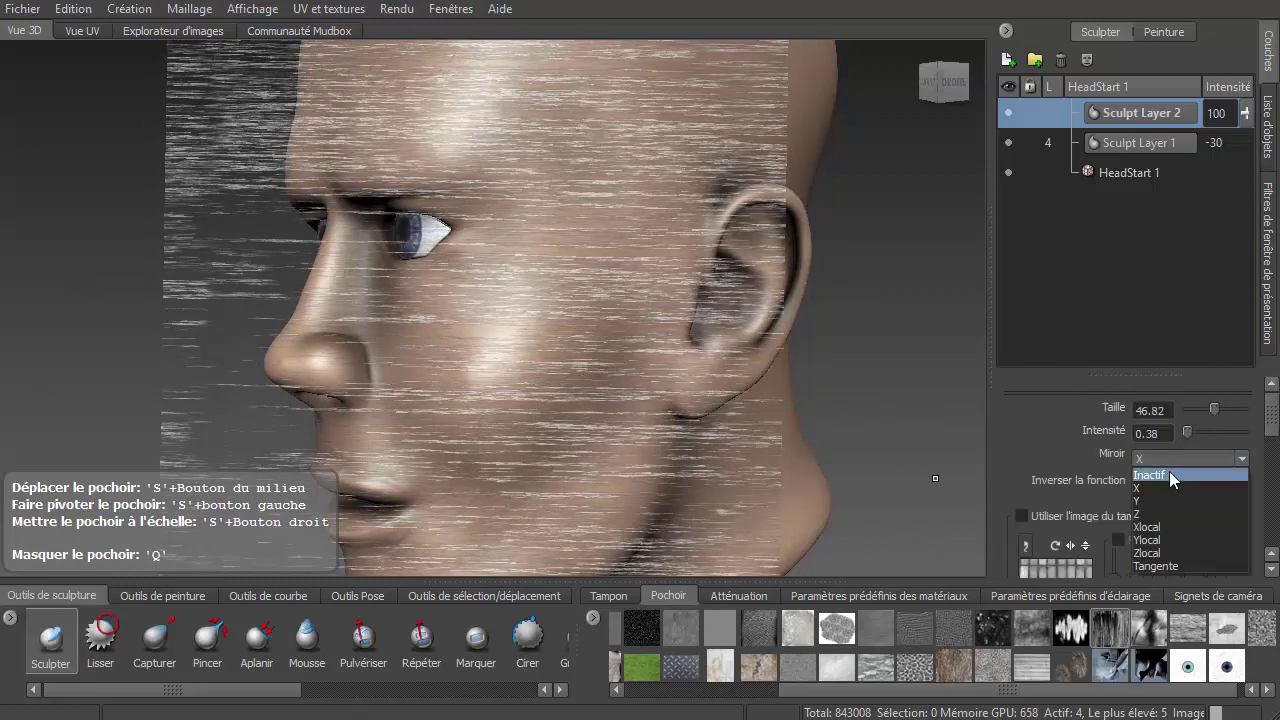
pyautogui.click(1155, 471)
pyautogui.keyDown('alt'); pyautogui.moveTo(465, 324); pyautogui.dragTo(479, 168); pyautogui.keyUp('alt')
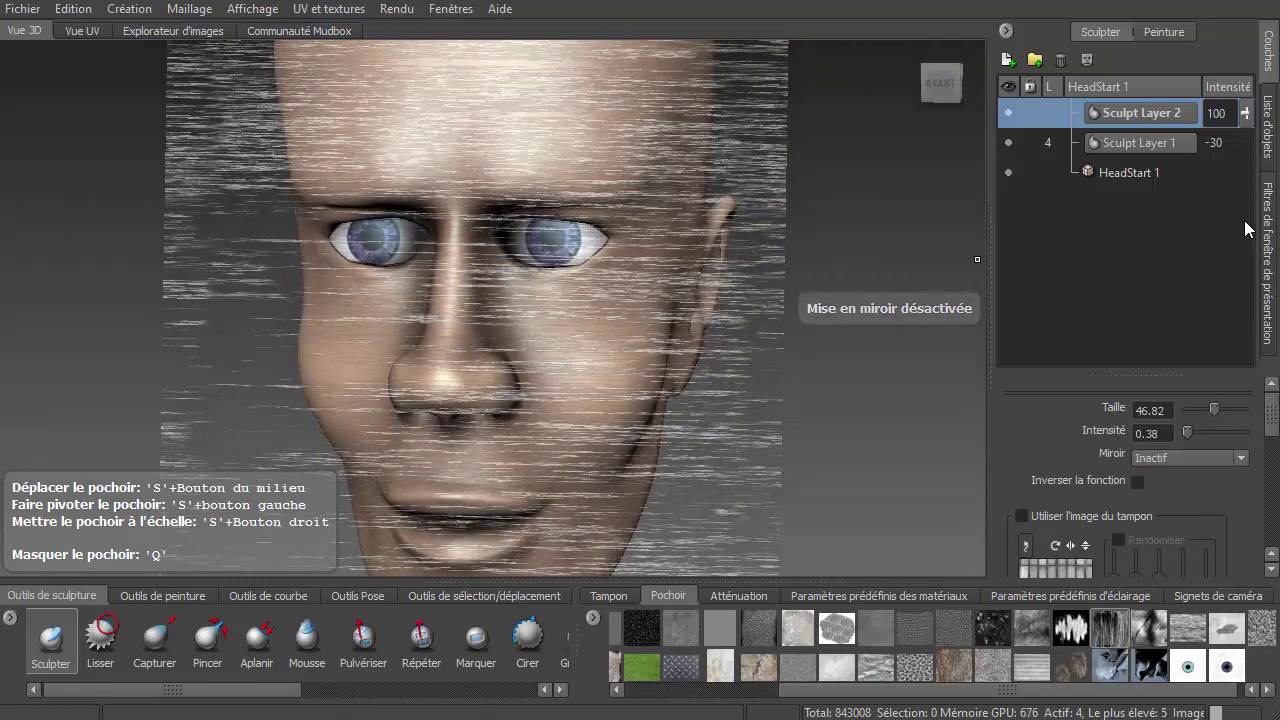
pyautogui.moveTo(560, 235)
pyautogui.keyDown('alt'); pyautogui.mouseDown()
pyautogui.moveTo(420, 190)
pyautogui.moveTo(600, 205)
pyautogui.mouseUp(); pyautogui.keyUp('alt')
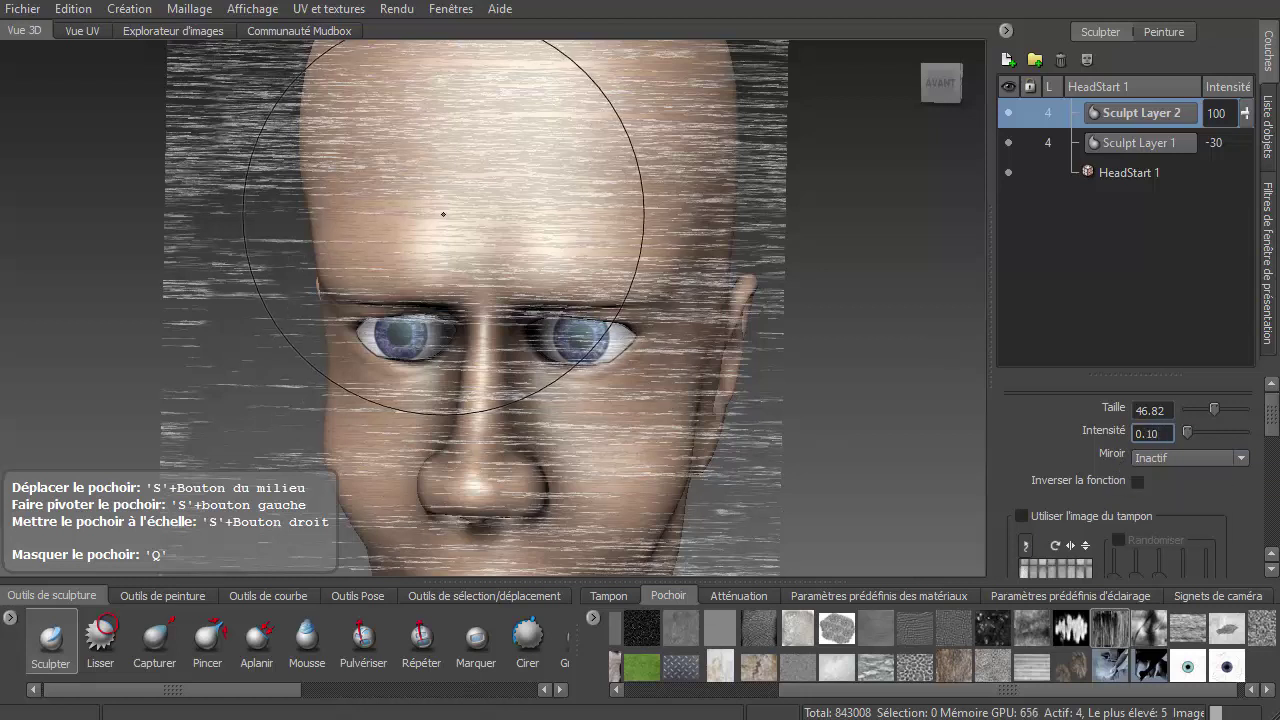
# Sculpt fine horizontal streak wrinkles across the forehead and the back of the head
pyautogui.moveTo(480, 205); pyautogui.dragTo(501, 202)
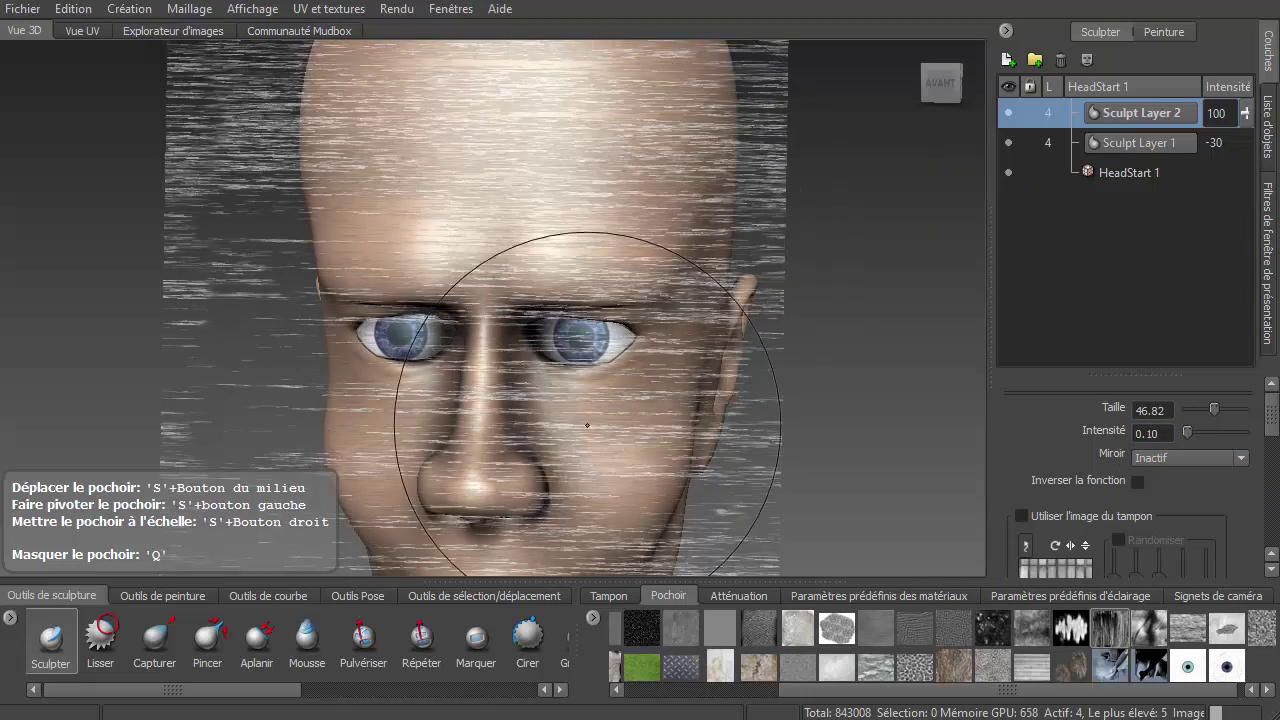
pyautogui.moveTo(670, 440)
pyautogui.keyDown('alt'); pyautogui.mouseDown()
pyautogui.moveTo(366, 291)
pyautogui.moveTo(274, 294)
pyautogui.mouseUp(); pyautogui.keyUp('alt')
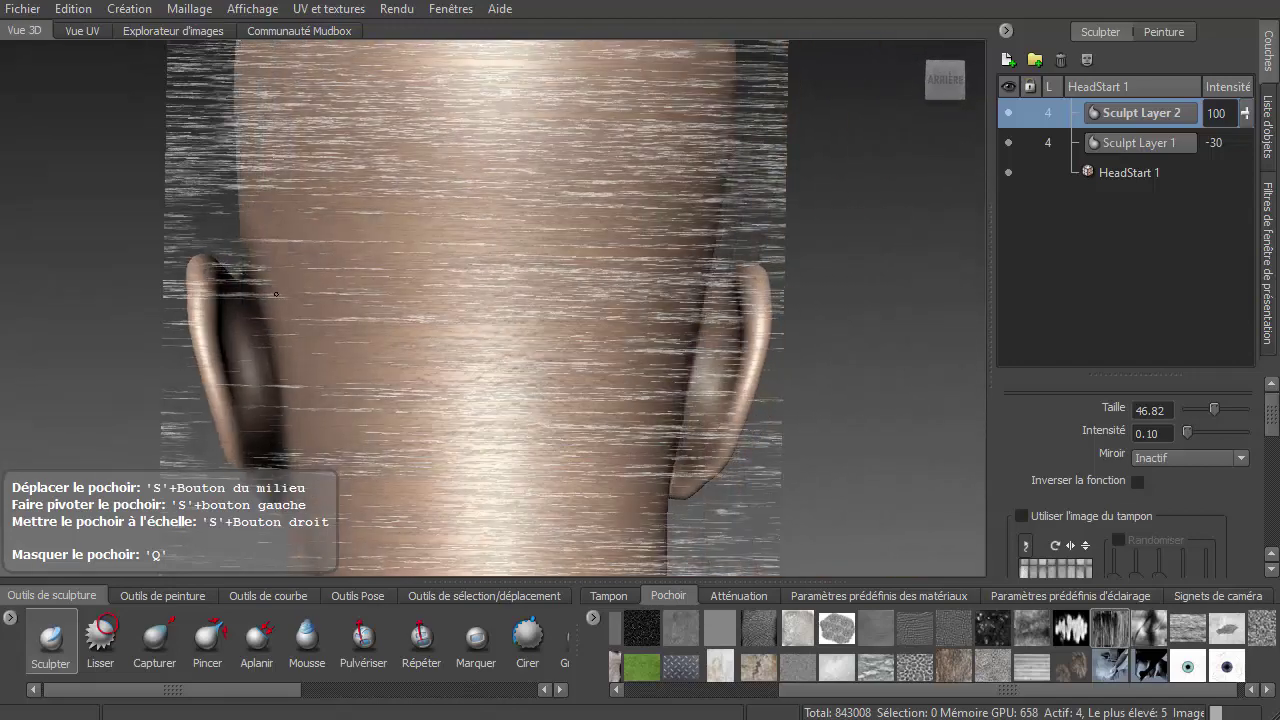
pyautogui.moveTo(396, 314)
pyautogui.mouseDown()
pyautogui.moveTo(443, 314)
pyautogui.moveTo(457, 357)
pyautogui.moveTo(642, 394)
pyautogui.mouseUp()
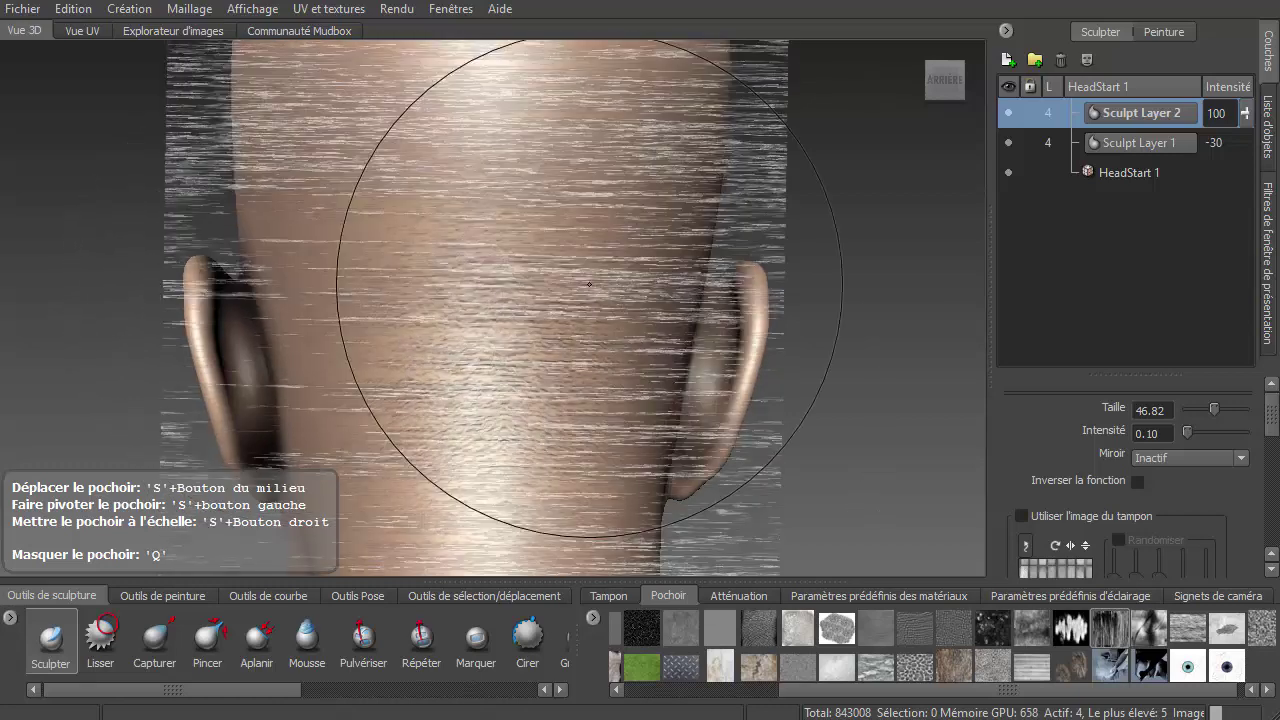
pyautogui.moveTo(543, 350)
pyautogui.keyDown('alt'); pyautogui.mouseDown()
pyautogui.moveTo(600, 214)
pyautogui.moveTo(811, 243)
pyautogui.mouseUp(); pyautogui.keyUp('alt')
pyautogui.keyDown('alt'); pyautogui.moveTo(563, 278); pyautogui.dragTo(480, 272); pyautogui.keyUp('alt')
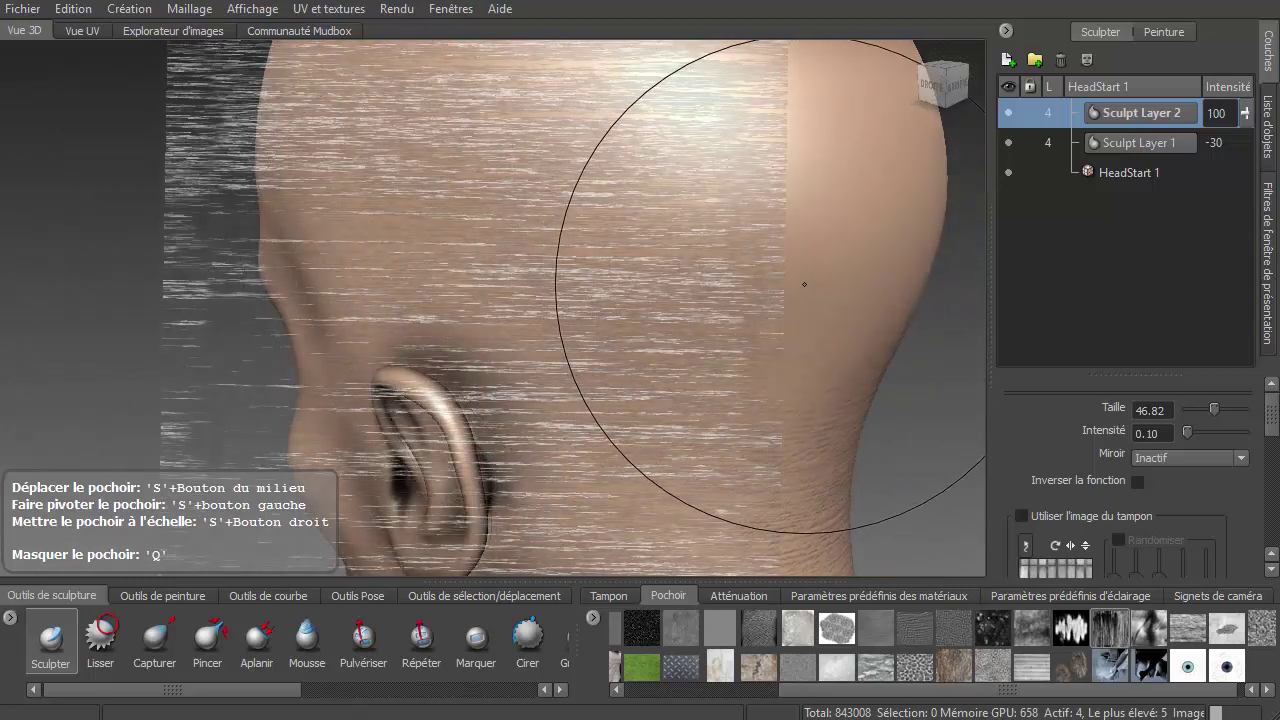
# Make the streak stencil tile across the view and sculpt more streaks on the forehead
pyautogui.click(1117, 640)
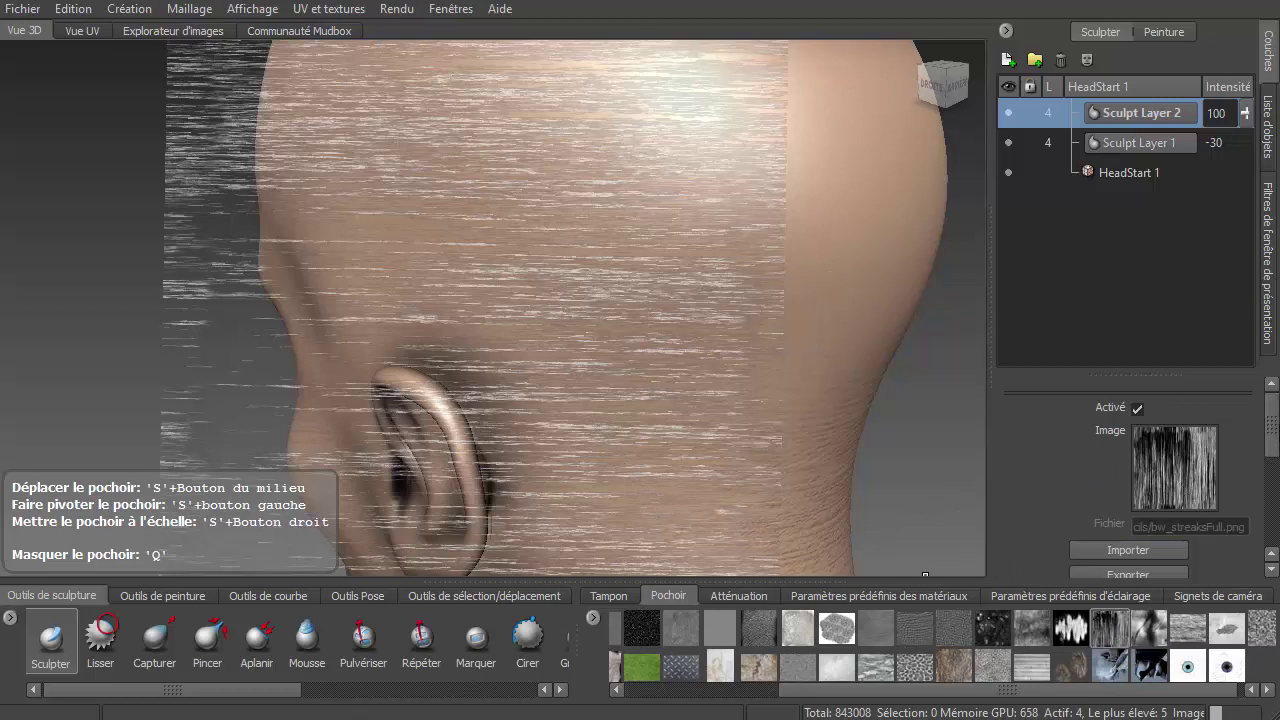
pyautogui.moveTo(1274, 420); pyautogui.dragTo(1276, 478)
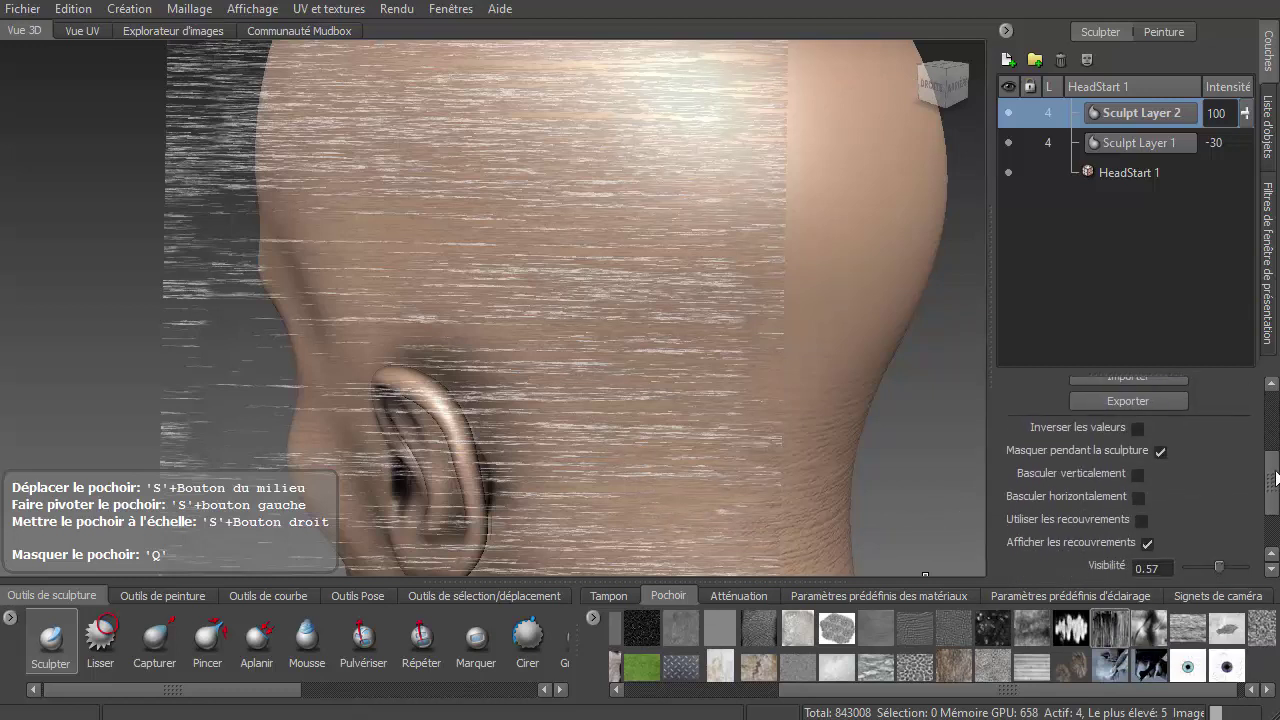
pyautogui.click(1135, 521)
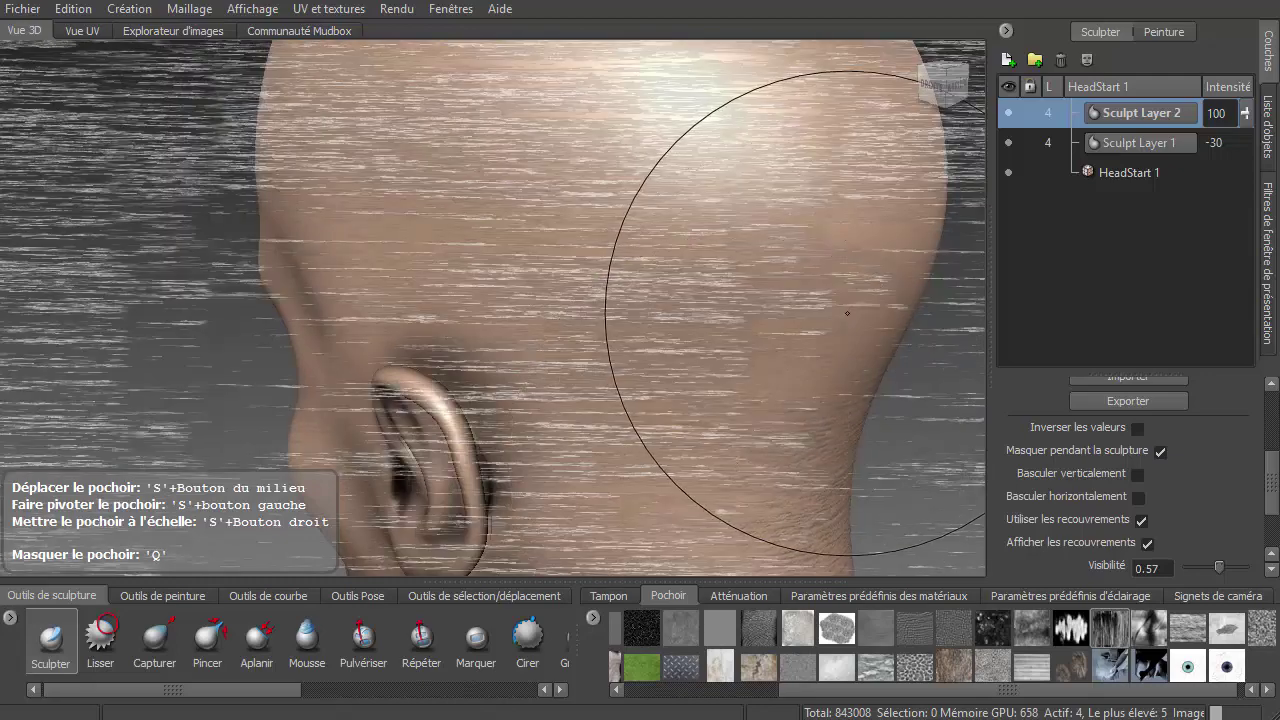
pyautogui.moveTo(850, 306)
pyautogui.keyDown('alt'); pyautogui.mouseDown()
pyautogui.moveTo(902, 366)
pyautogui.moveTo(545, 230)
pyautogui.moveTo(616, 252)
pyautogui.mouseUp(); pyautogui.keyUp('alt')
pyautogui.moveTo(422, 107); pyautogui.dragTo(441, 175)
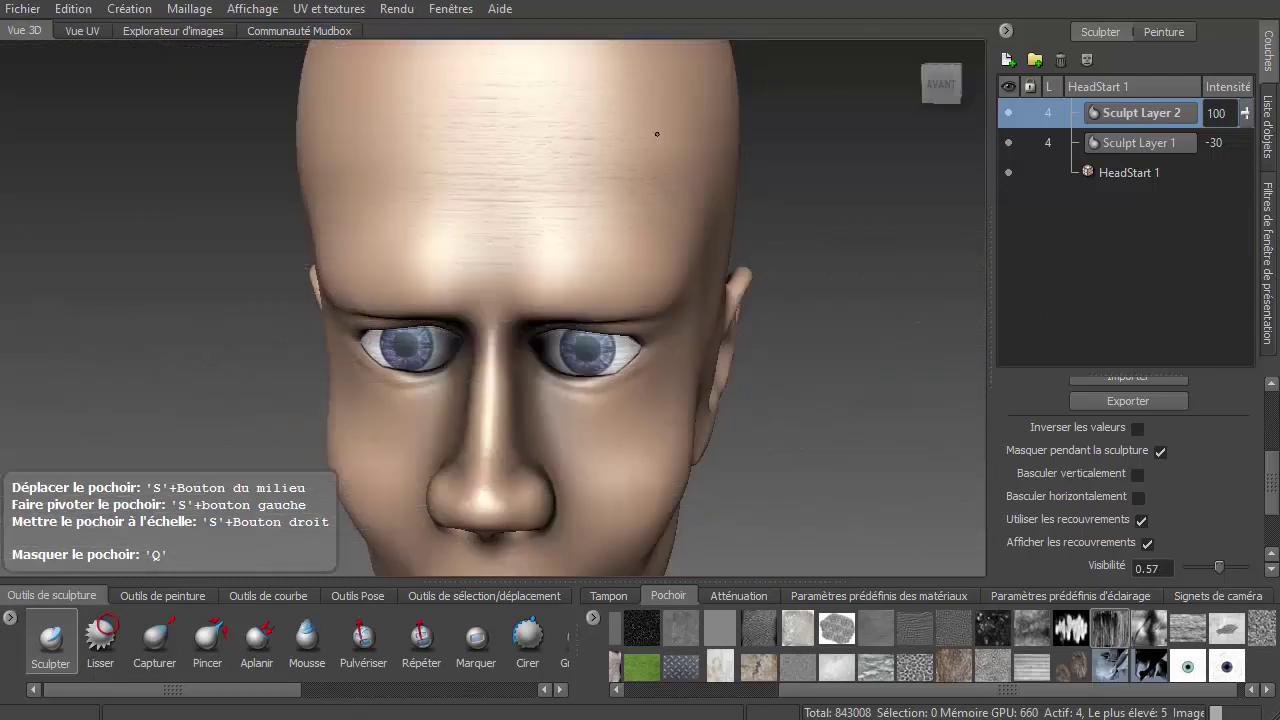
# Hide the stencil overlay and review the softened wrinkles from three-quarter and side views
pyautogui.keyDown('alt'); pyautogui.moveTo(370, 140); pyautogui.dragTo(491, 143); pyautogui.keyUp('alt')
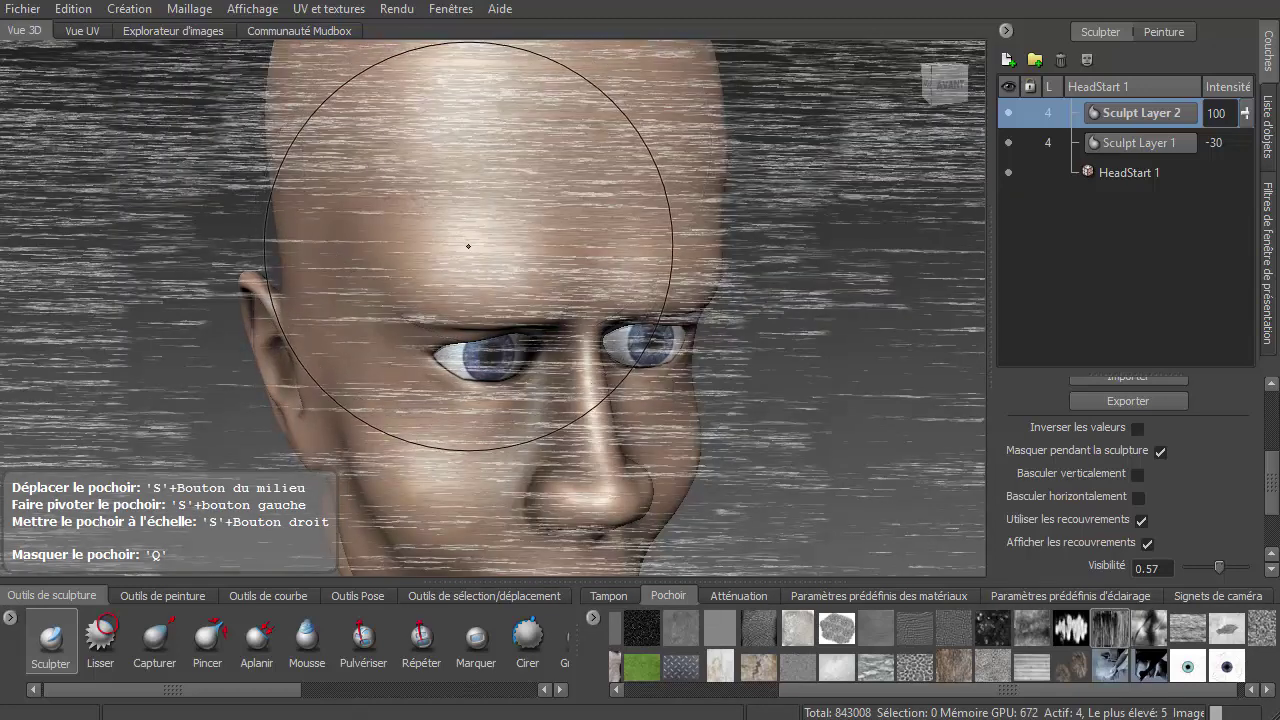
pyautogui.press('q')
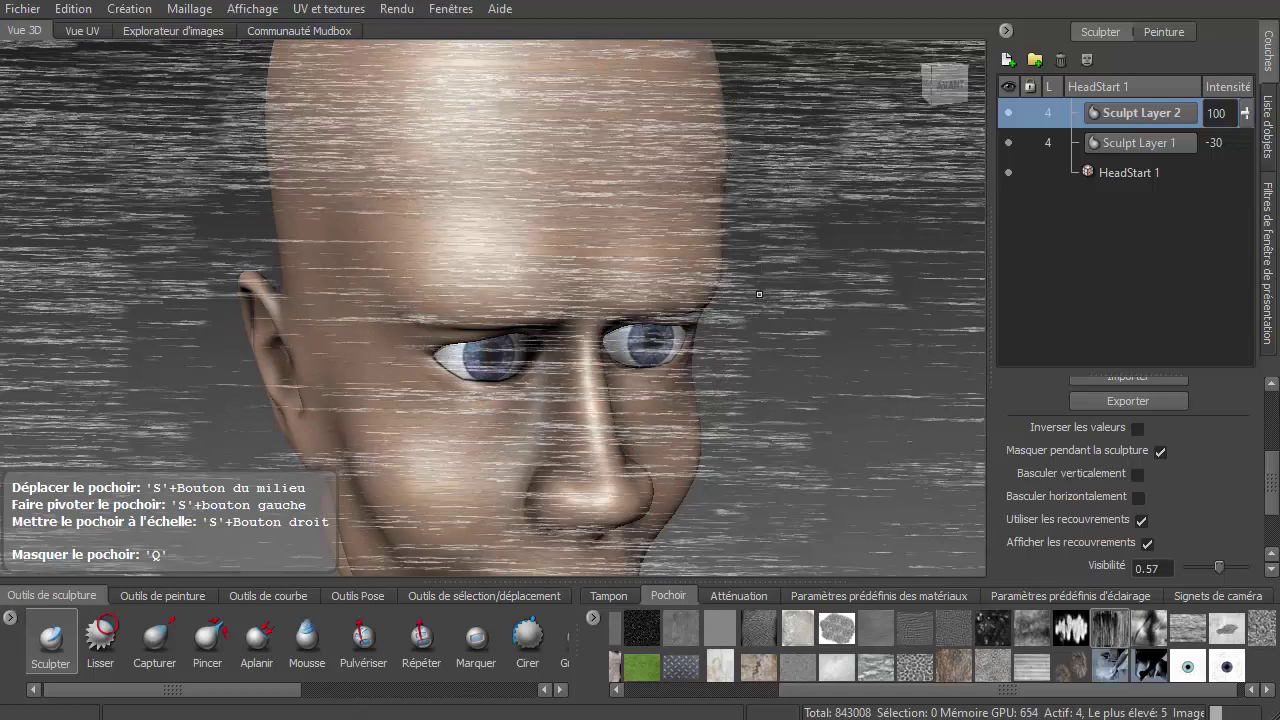
pyautogui.press('q')
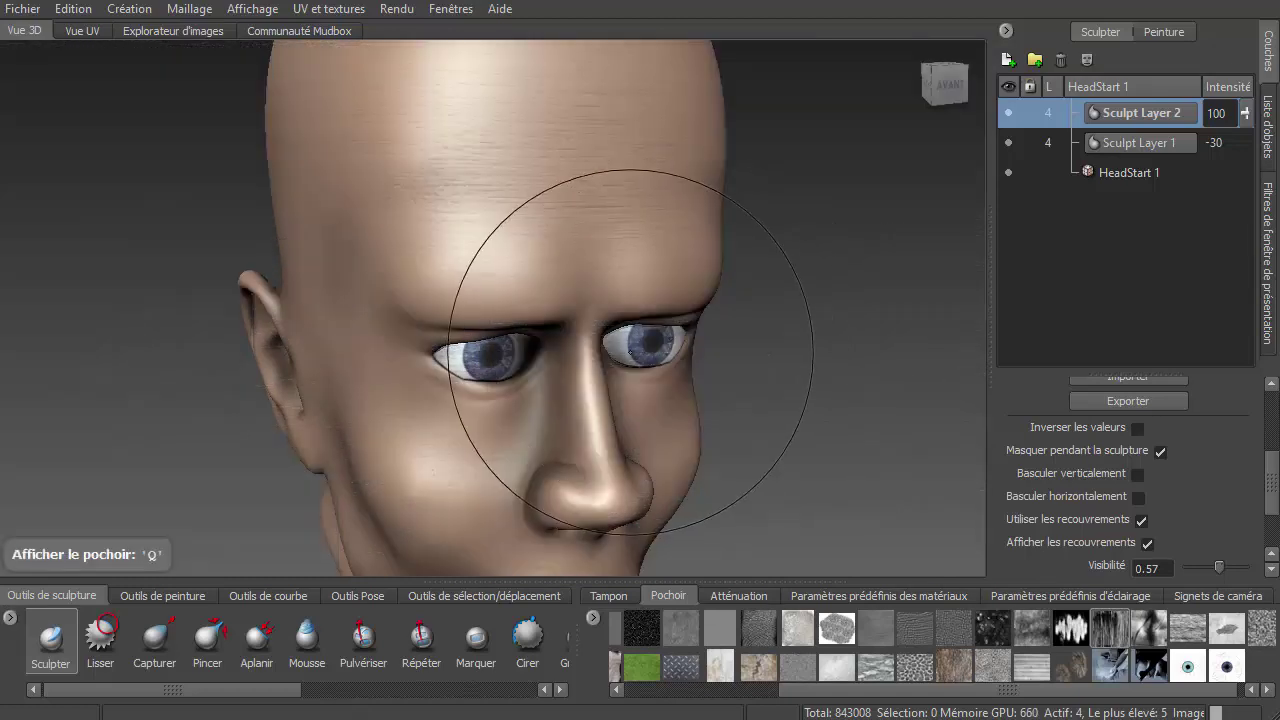
pyautogui.moveTo(600, 343)
pyautogui.keyDown('alt'); pyautogui.mouseDown()
pyautogui.moveTo(501, 335)
pyautogui.moveTo(905, 298)
pyautogui.moveTo(623, 346)
pyautogui.moveTo(560, 337)
pyautogui.mouseUp(); pyautogui.keyUp('alt')
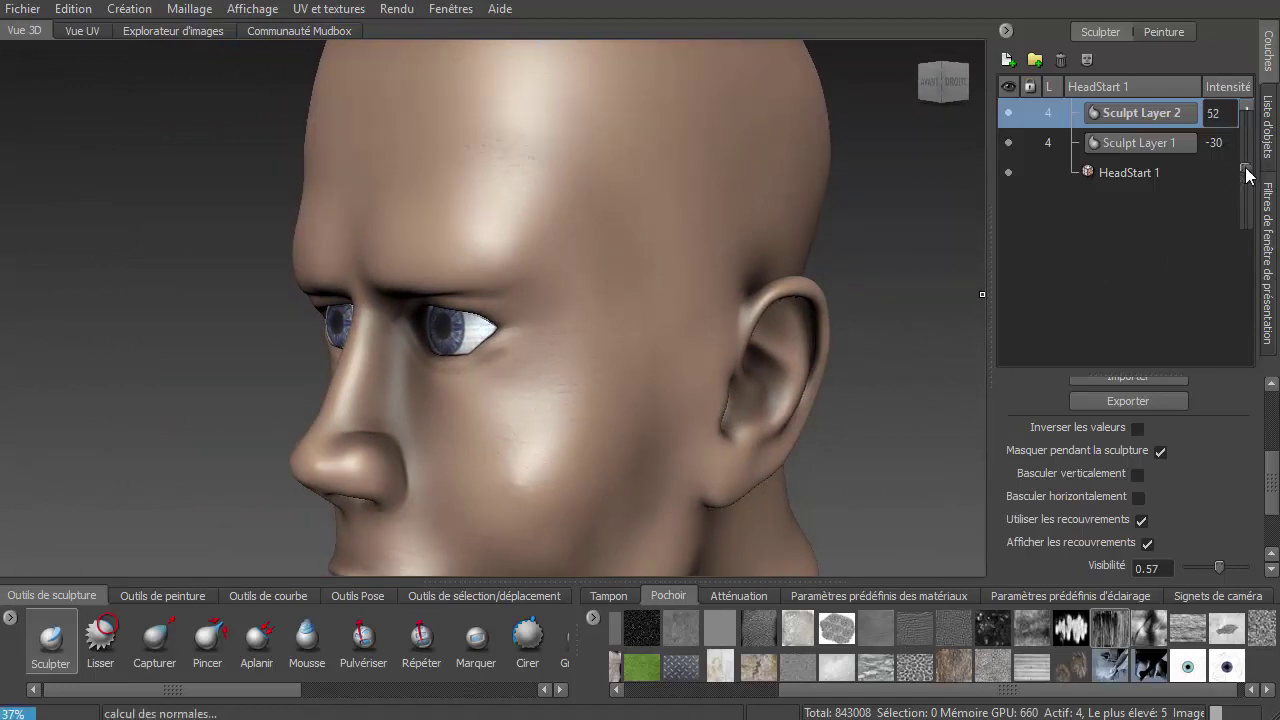
# Orbit to frontal and left views while alternating between the Lisser and Sculpter brushes
pyautogui.moveTo(745, 282)
pyautogui.keyDown('alt'); pyautogui.mouseDown()
pyautogui.moveTo(545, 352)
pyautogui.moveTo(465, 85)
pyautogui.mouseUp(); pyautogui.keyUp('alt')
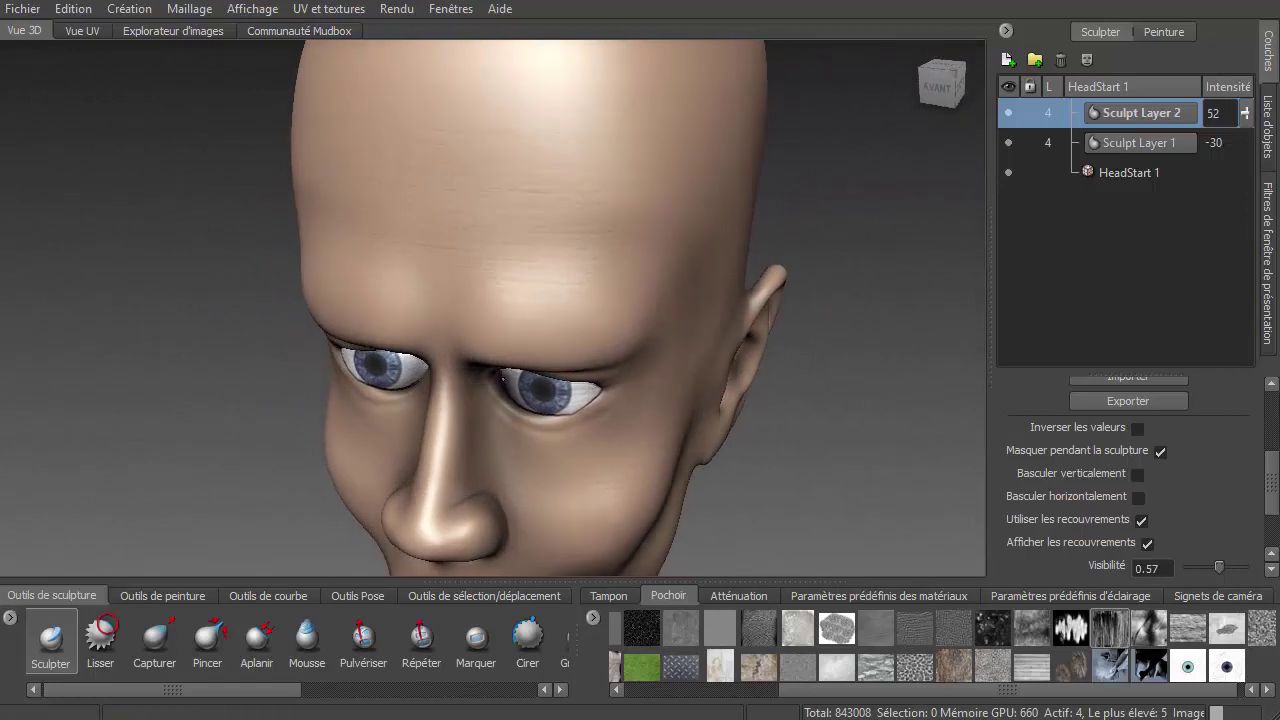
pyautogui.keyDown('alt'); pyautogui.moveTo(594, 263); pyautogui.dragTo(575, 231); pyautogui.keyUp('alt')
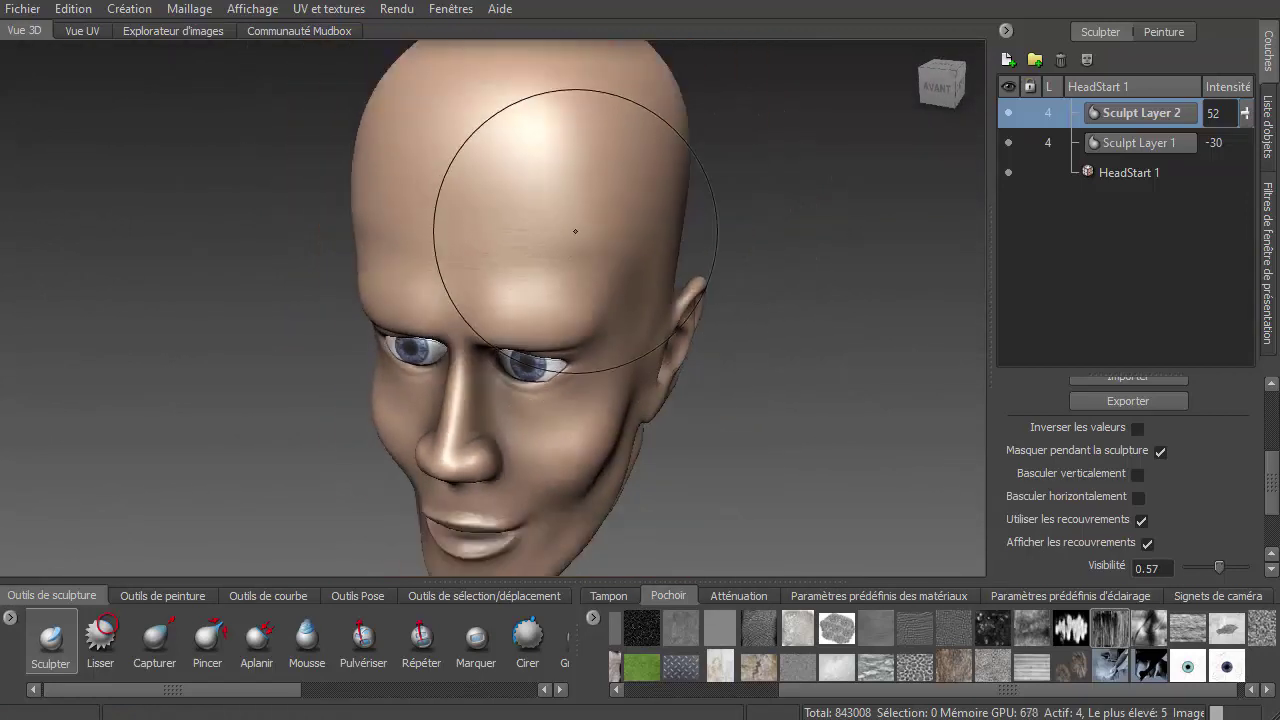
pyautogui.press('shift')
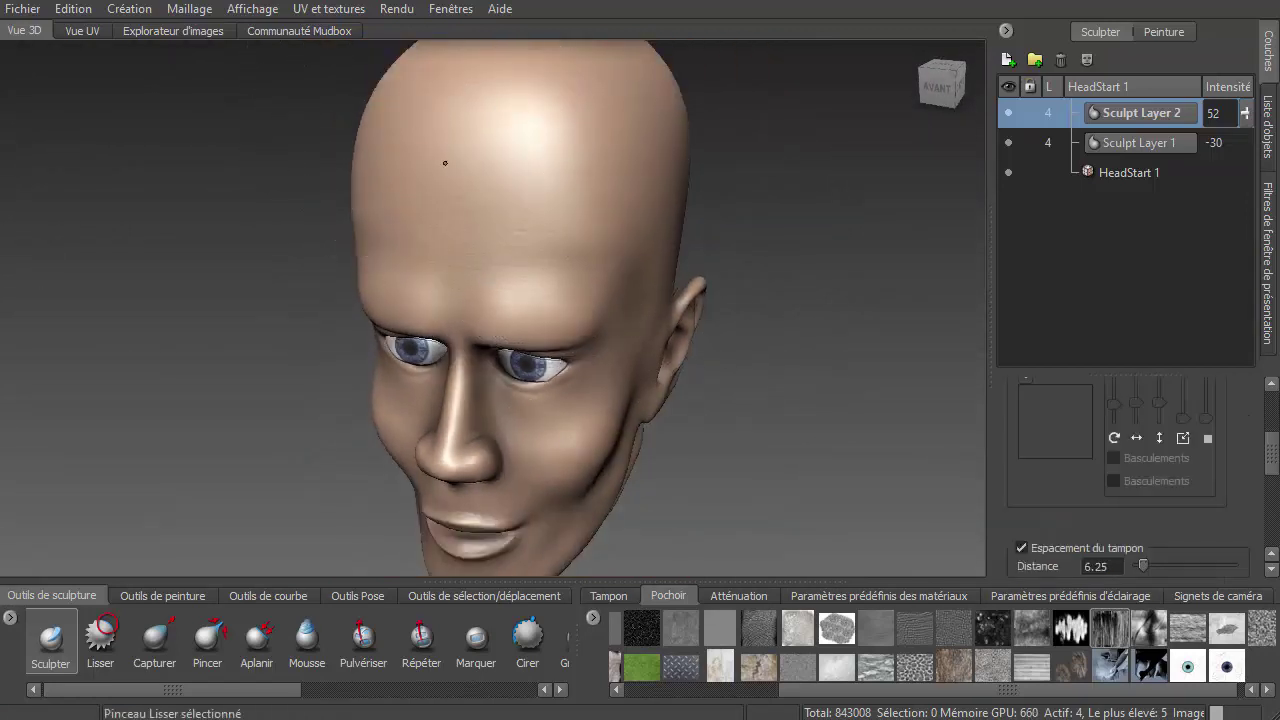
pyautogui.press('shift')
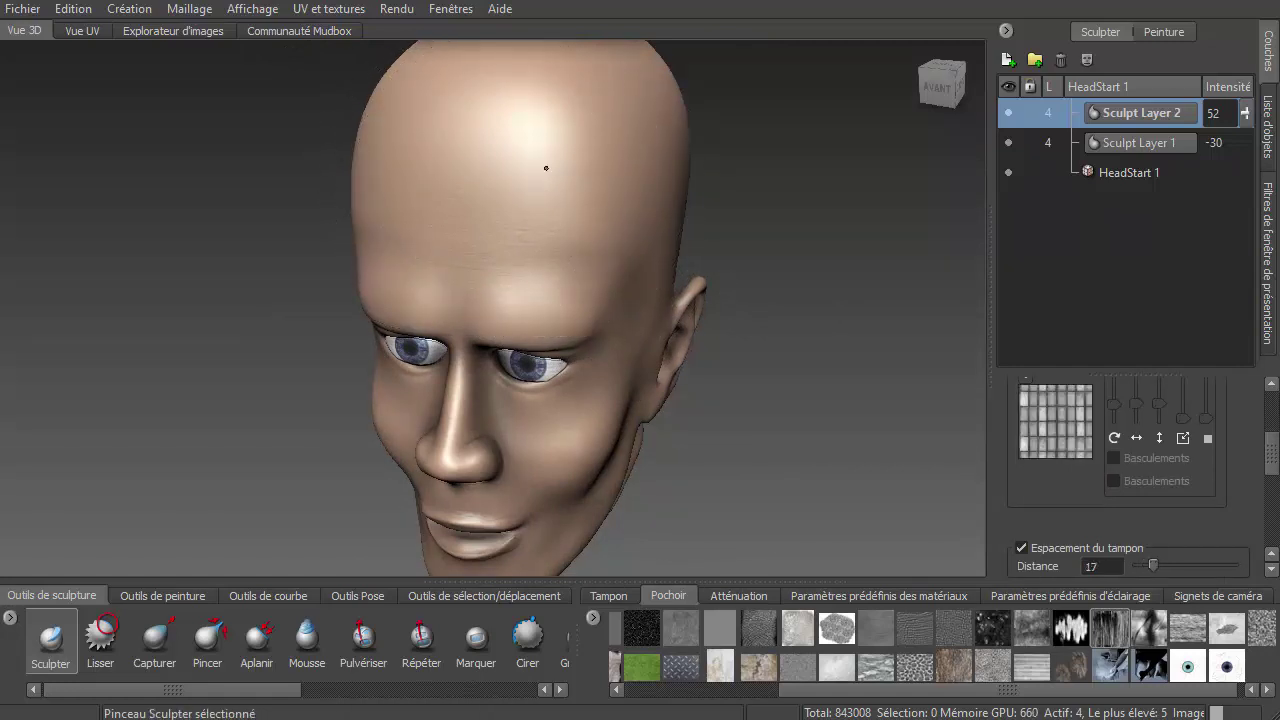
pyautogui.moveTo(546, 168)
pyautogui.keyDown('alt'); pyautogui.mouseDown()
pyautogui.moveTo(522, 303)
pyautogui.moveTo(466, 226)
pyautogui.mouseUp(); pyautogui.keyUp('alt')
pyautogui.press('shift')
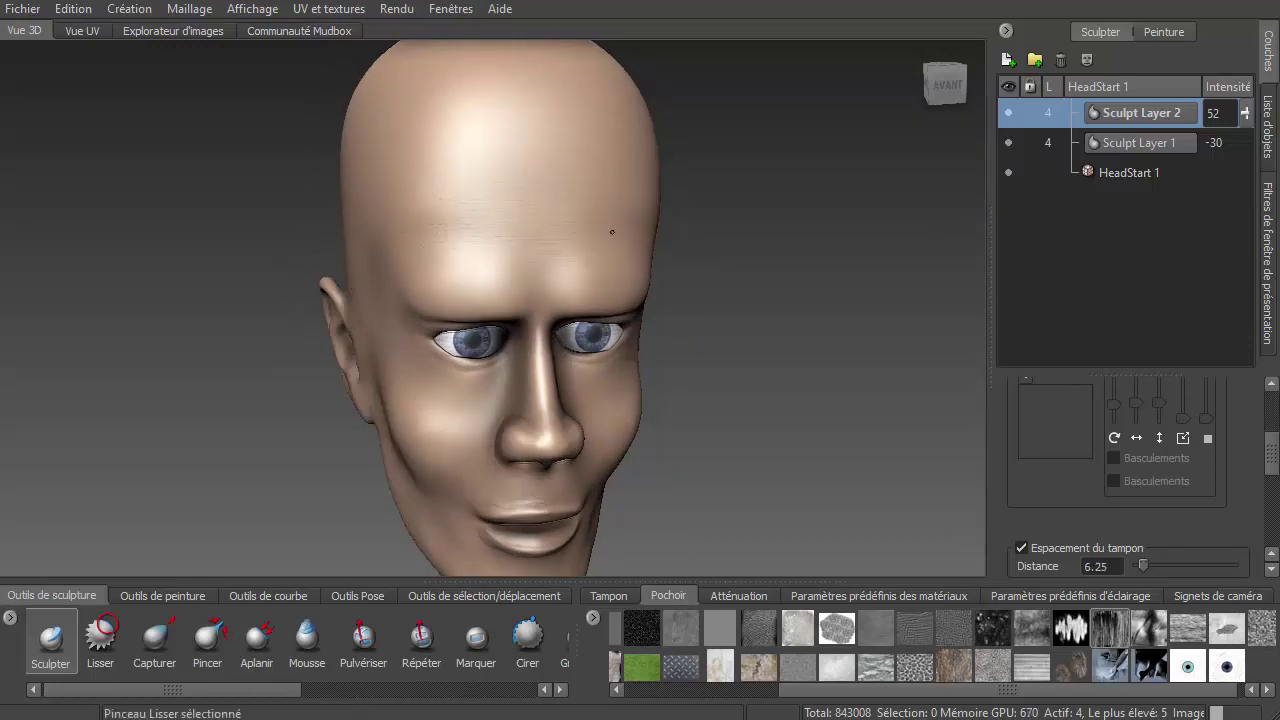
# Set brush Miroir to X, then keep alternating sculpt and smooth around the head's left and back
pyautogui.moveTo(1272, 455); pyautogui.dragTo(1266, 428)
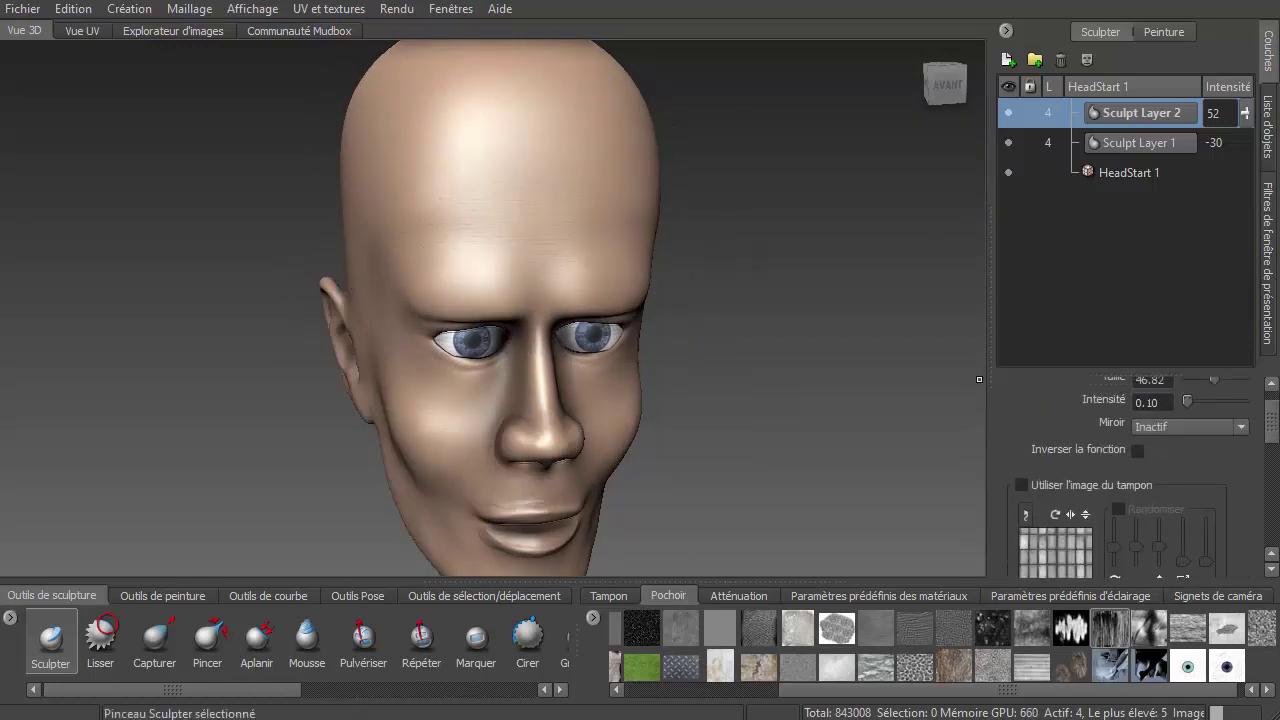
pyautogui.click(1183, 459)
pyautogui.click(1162, 486)
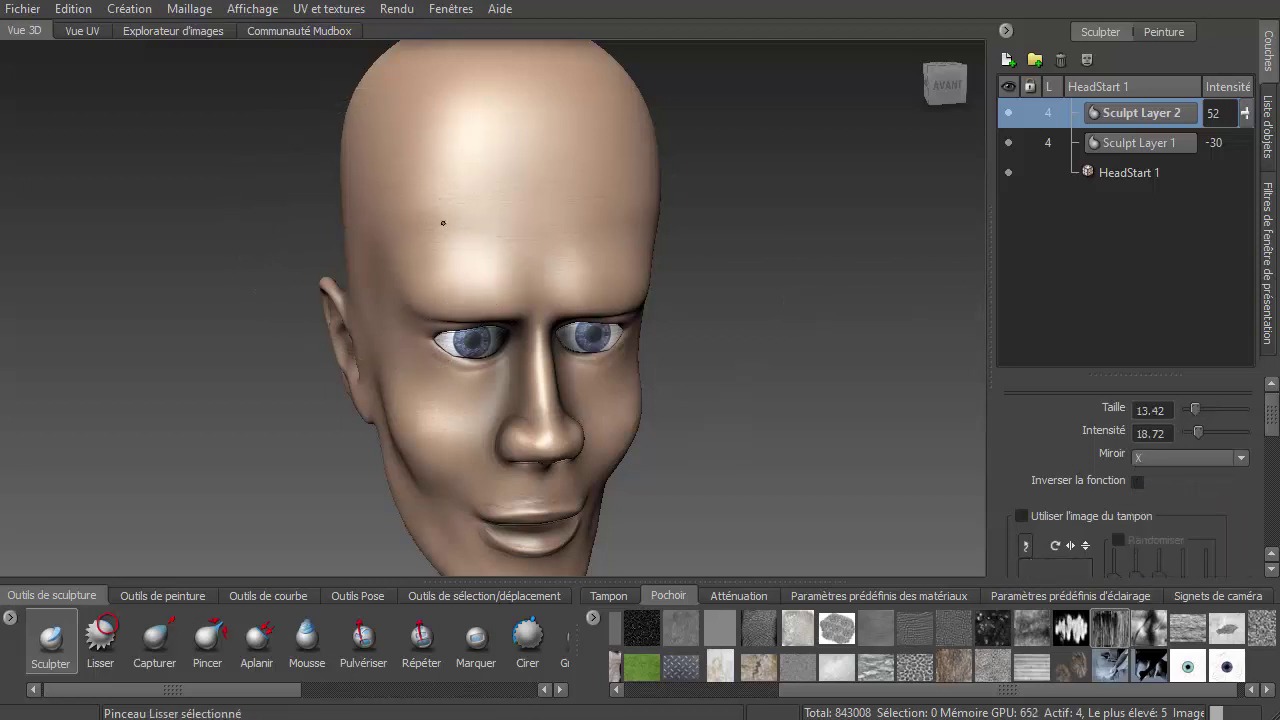
pyautogui.moveTo(396, 389)
pyautogui.keyDown('alt'); pyautogui.mouseDown()
pyautogui.moveTo(621, 422)
pyautogui.moveTo(707, 414)
pyautogui.mouseUp(); pyautogui.keyUp('alt')
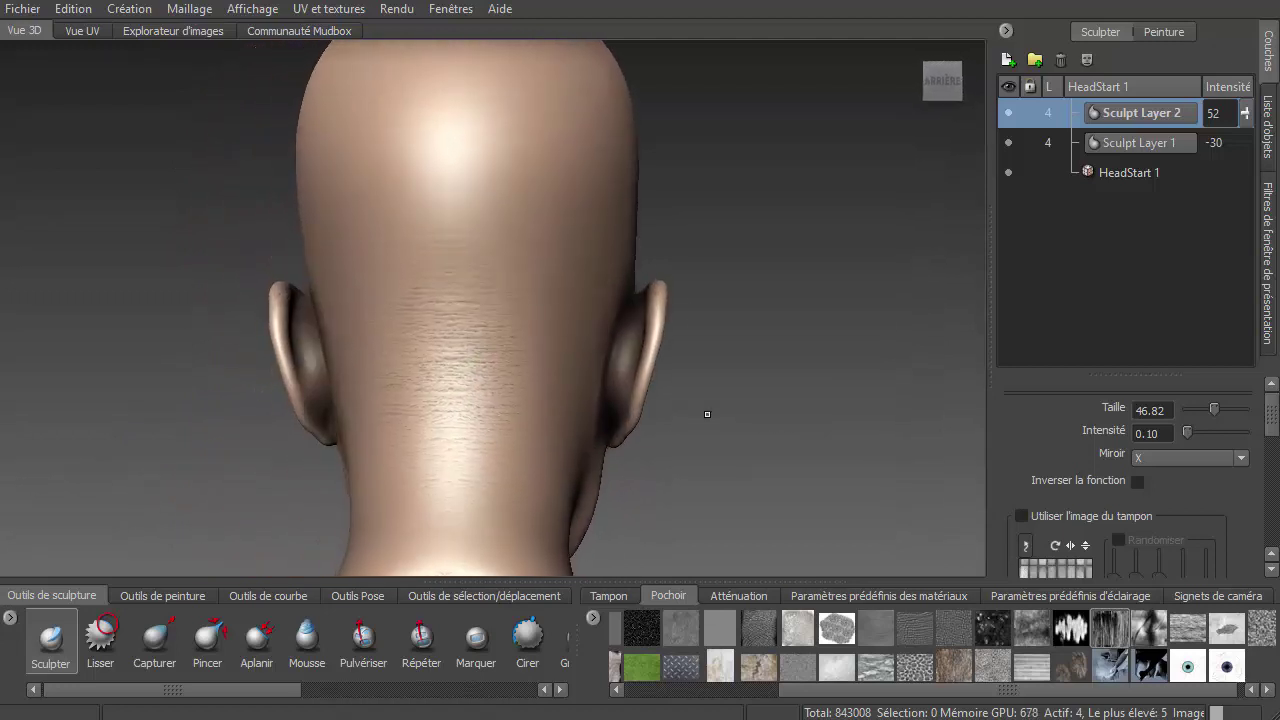
pyautogui.press('shift')
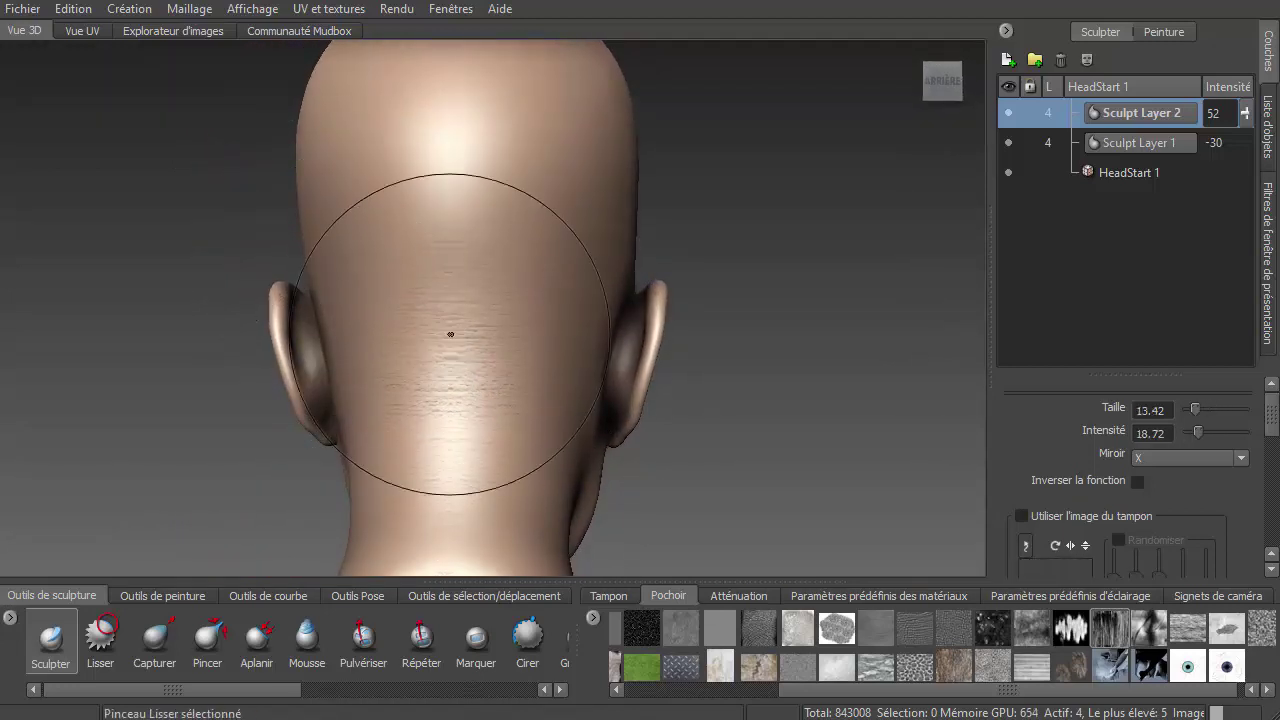
pyautogui.moveTo(449, 334)
pyautogui.keyDown('alt'); pyautogui.mouseDown()
pyautogui.moveTo(518, 413)
pyautogui.moveTo(644, 488)
pyautogui.moveTo(620, 203)
pyautogui.mouseUp(); pyautogui.keyUp('alt')
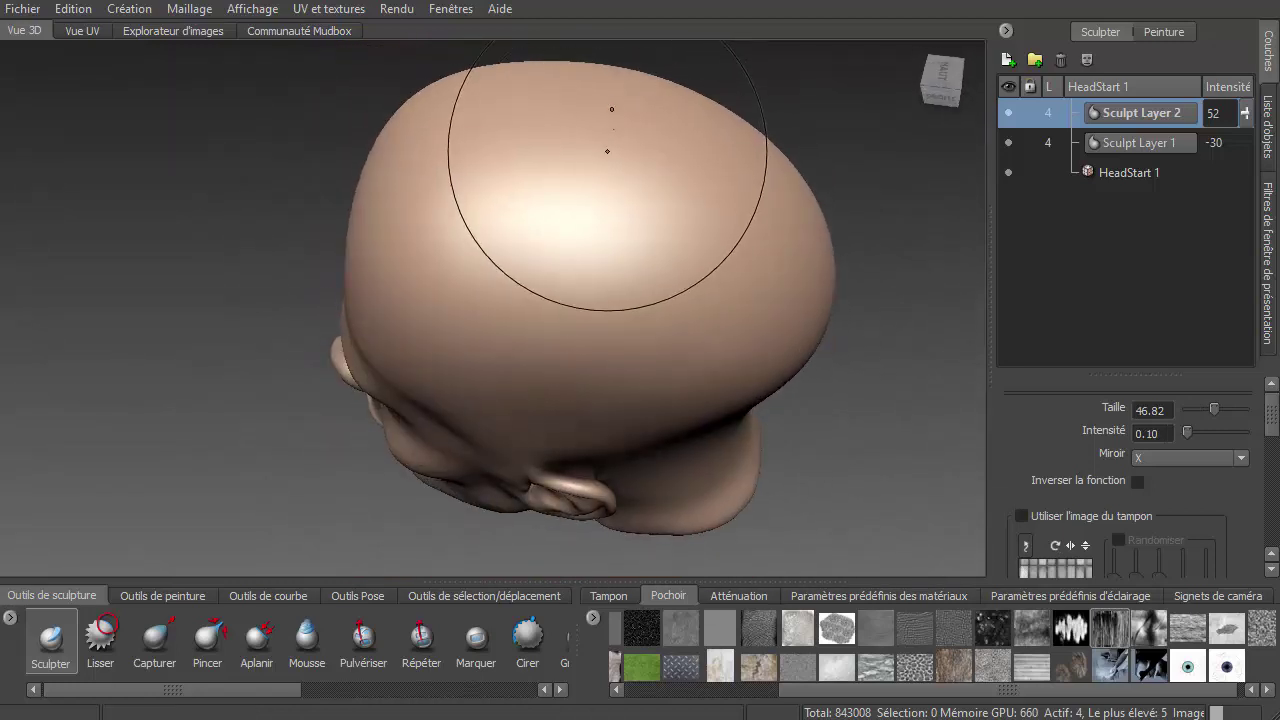
pyautogui.press('shift')
pyautogui.moveTo(466, 391)
pyautogui.keyDown('alt'); pyautogui.mouseDown()
pyautogui.moveTo(701, 290)
pyautogui.moveTo(684, 313)
pyautogui.mouseUp(); pyautogui.keyUp('alt')
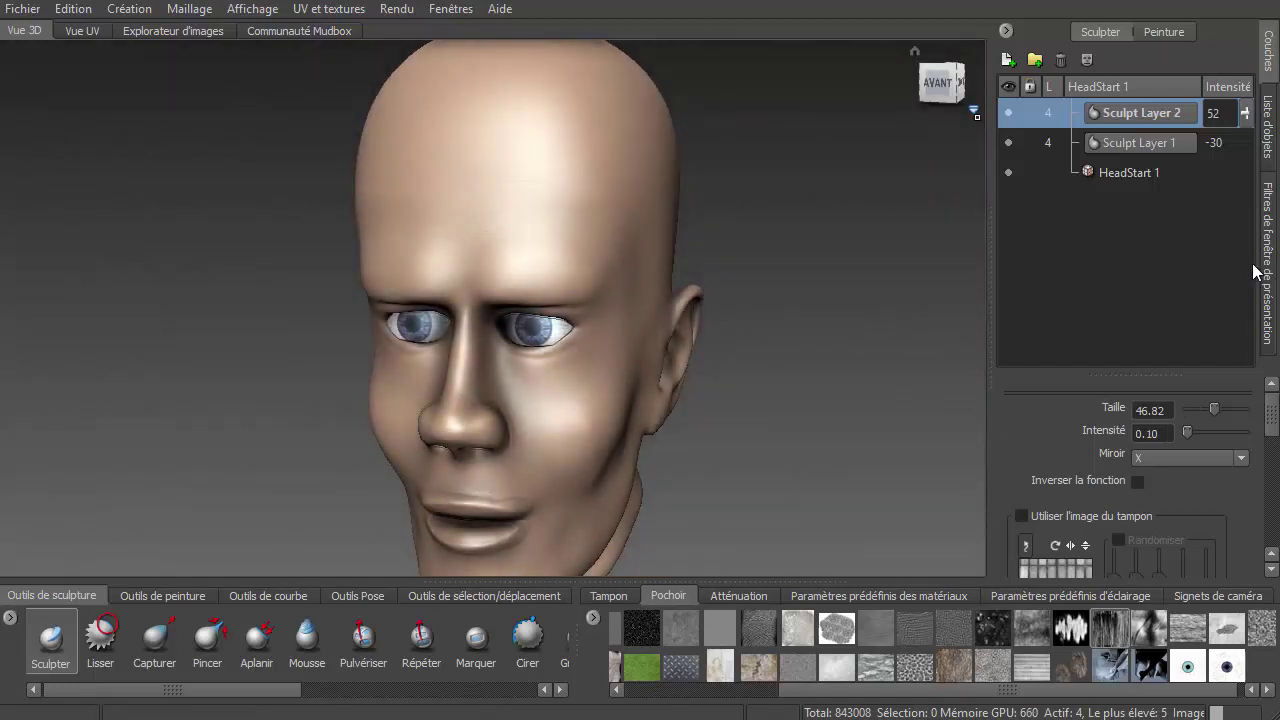
# Switch off the Tonemapper viewport filter and pull back to see the whole head
pyautogui.click(1267, 265)
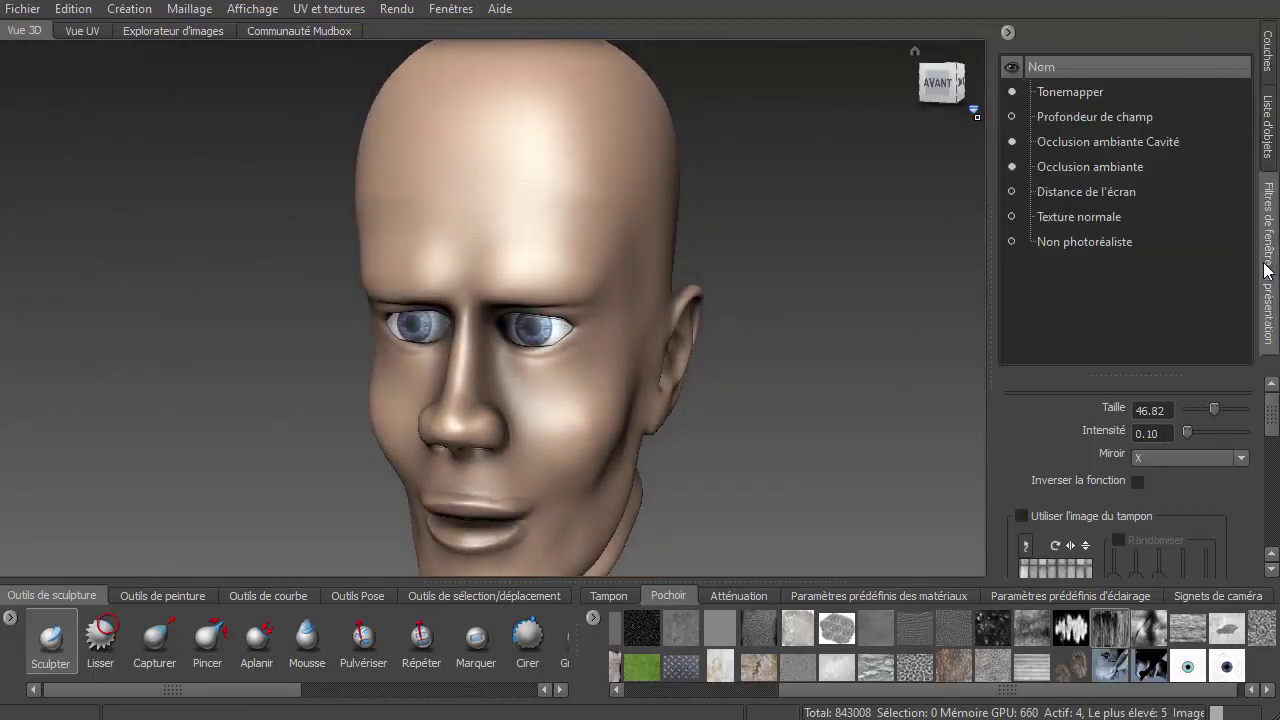
pyautogui.click(1011, 91)
pyautogui.moveTo(814, 263)
pyautogui.keyDown('alt'); pyautogui.mouseDown()
pyautogui.moveTo(540, 383)
pyautogui.moveTo(646, 400)
pyautogui.moveTo(557, 409)
pyautogui.mouseUp(); pyautogui.keyUp('alt')
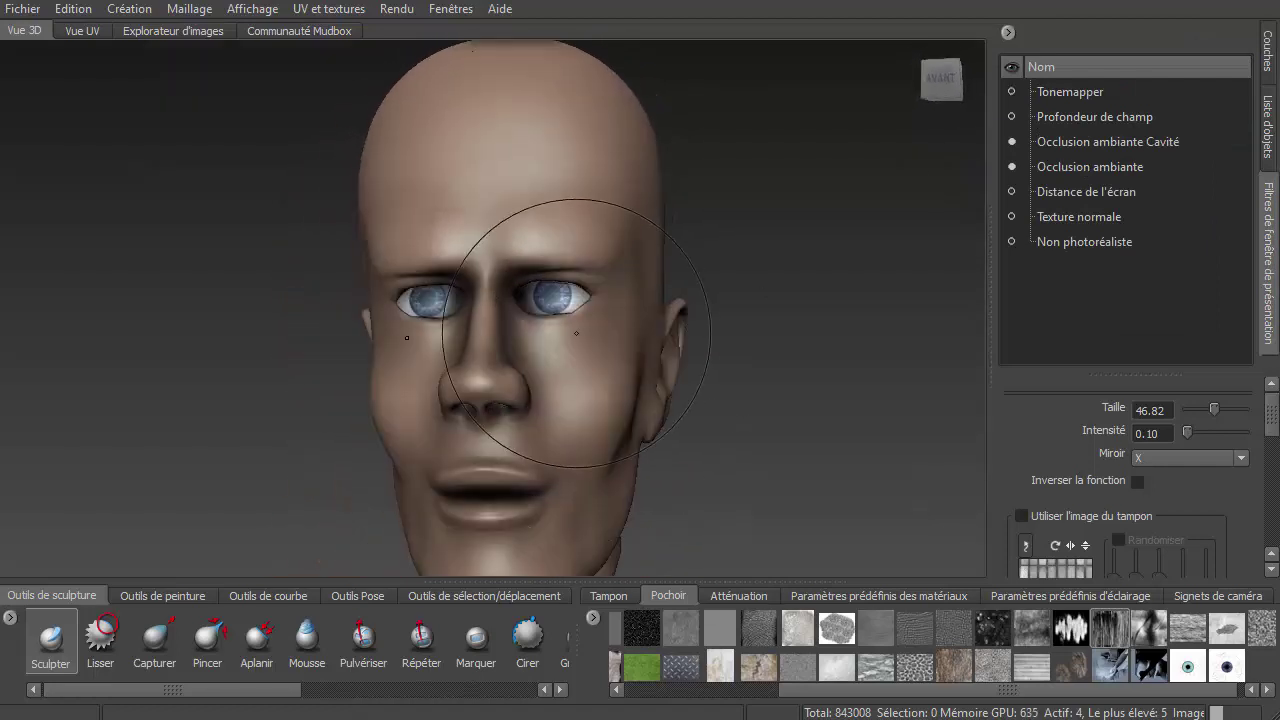
pyautogui.keyDown('alt'); pyautogui.moveTo(576, 333); pyautogui.dragTo(908, 324, button='right'); pyautogui.keyUp('alt')
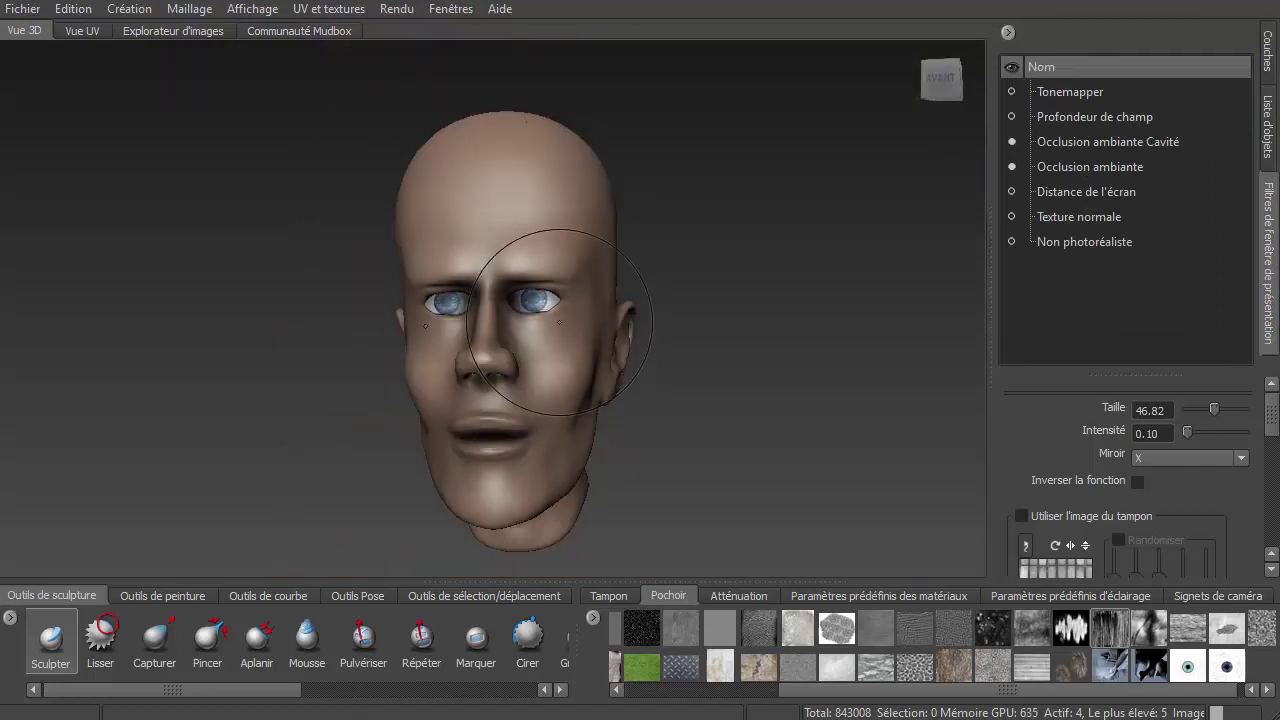
# Raise Light 01 - Directional's Intensité from 0.80 to 1.00
pyautogui.click(1271, 125)
pyautogui.click(1098, 189)
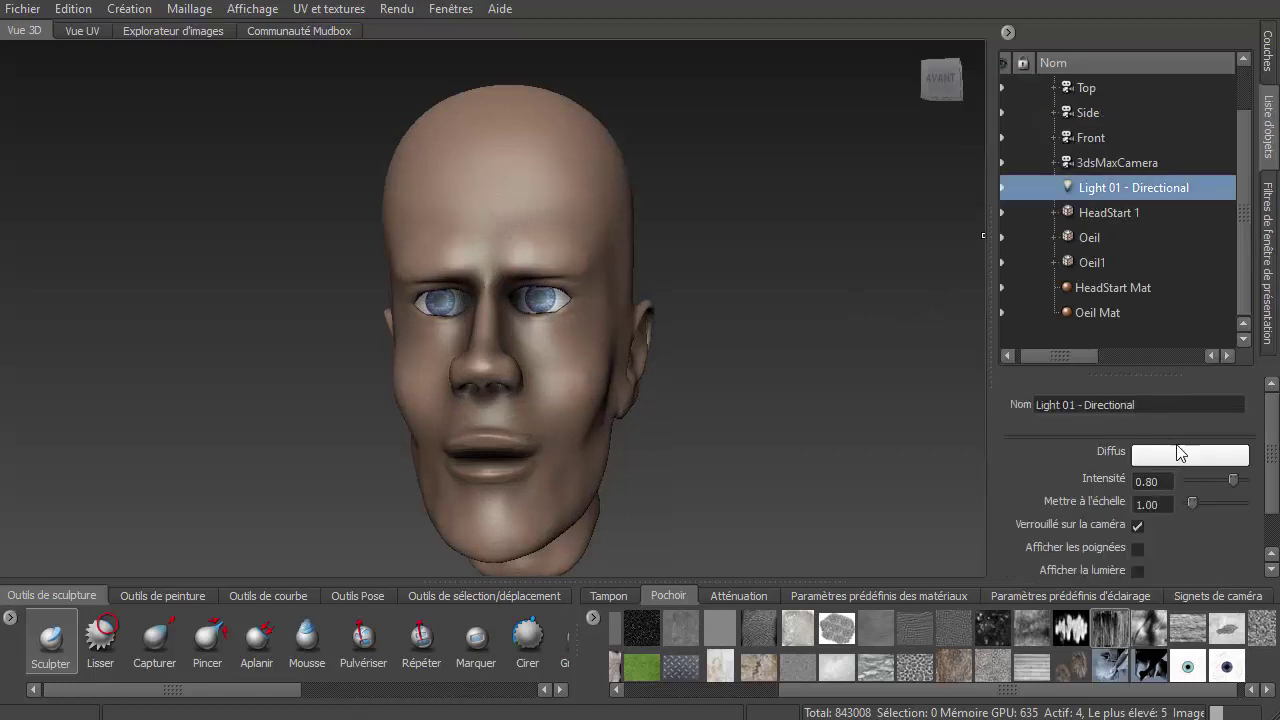
pyautogui.moveTo(1234, 481); pyautogui.dragTo(1268, 482)
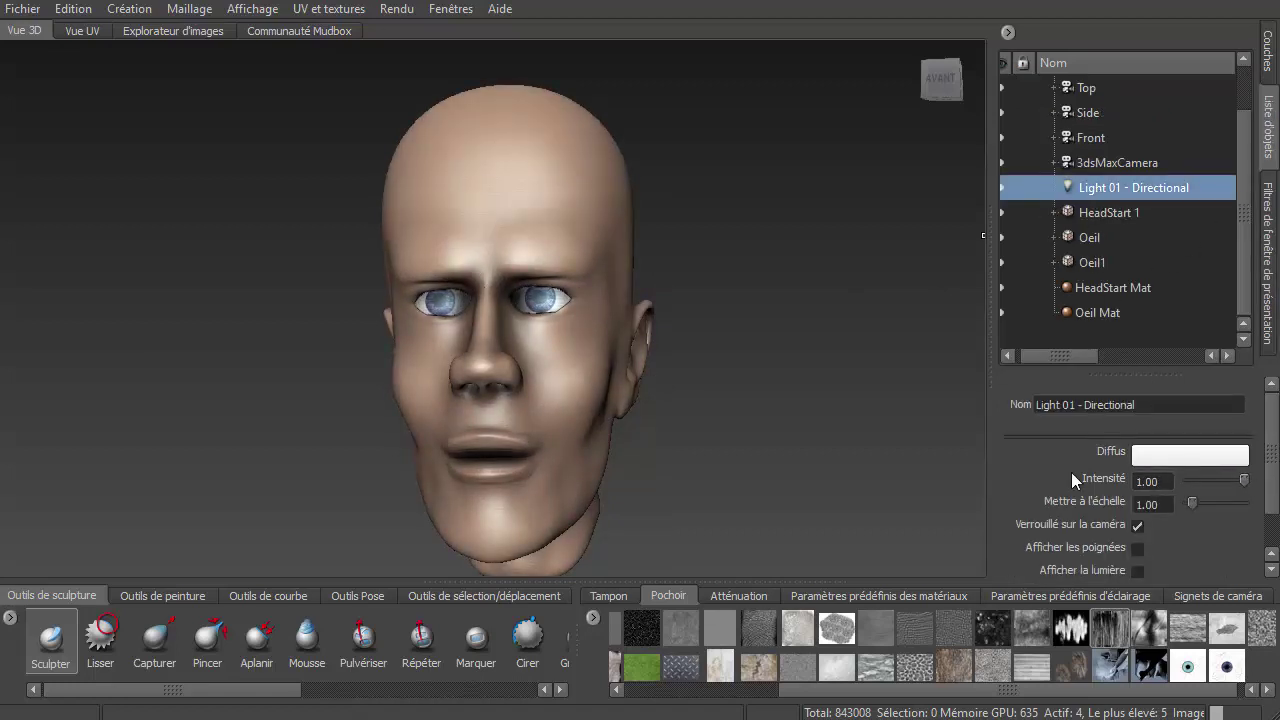
pyautogui.moveTo(728, 408)
pyautogui.keyDown('alt'); pyautogui.mouseDown()
pyautogui.moveTo(427, 426)
pyautogui.moveTo(788, 418)
pyautogui.moveTo(558, 459)
pyautogui.moveTo(865, 387)
pyautogui.moveTo(784, 410)
pyautogui.mouseUp(); pyautogui.keyUp('alt')
# Enable Occlusion ambiante shading, then return to Couches showing Sculpt Layer 2 at 52 and Layer 1 at -30
pyautogui.keyDown('alt'); pyautogui.moveTo(705, 436); pyautogui.dragTo(480, 430); pyautogui.keyUp('alt')
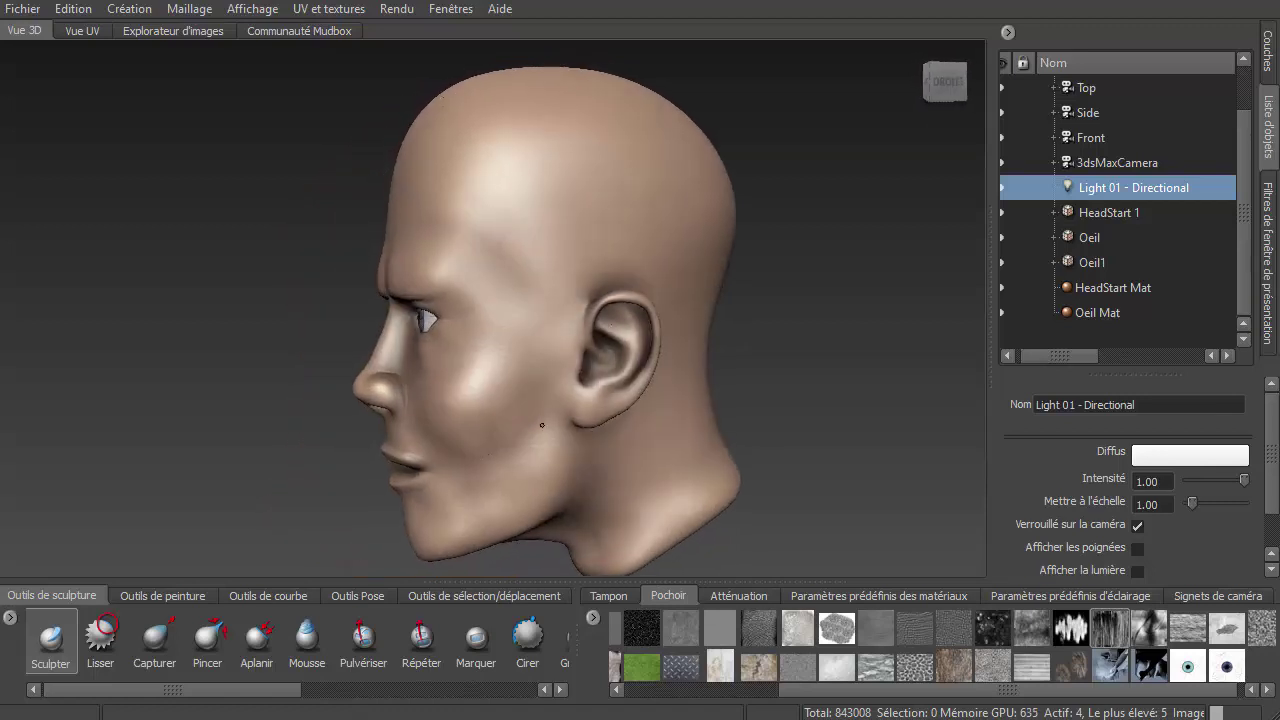
pyautogui.scroll(3, 500, 414)
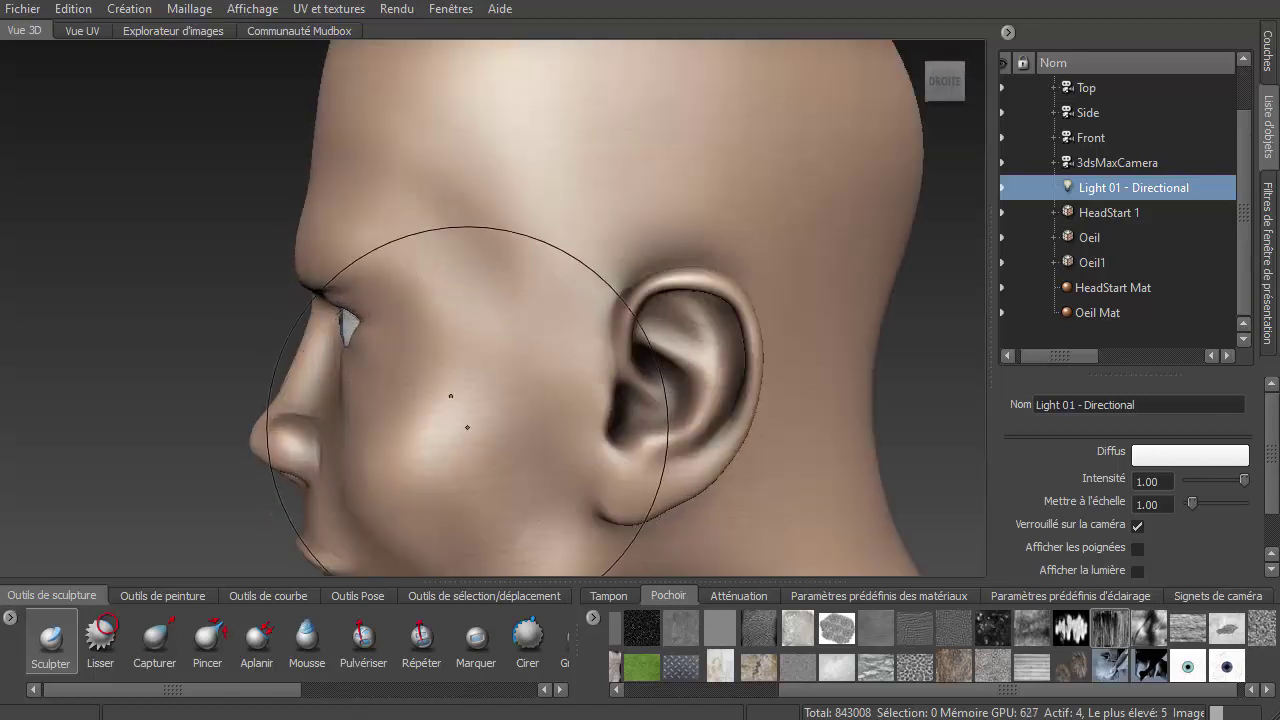
pyautogui.scroll(3, 450, 400)
pyautogui.keyDown('alt'); pyautogui.moveTo(489, 391); pyautogui.dragTo(479, 374); pyautogui.keyUp('alt')
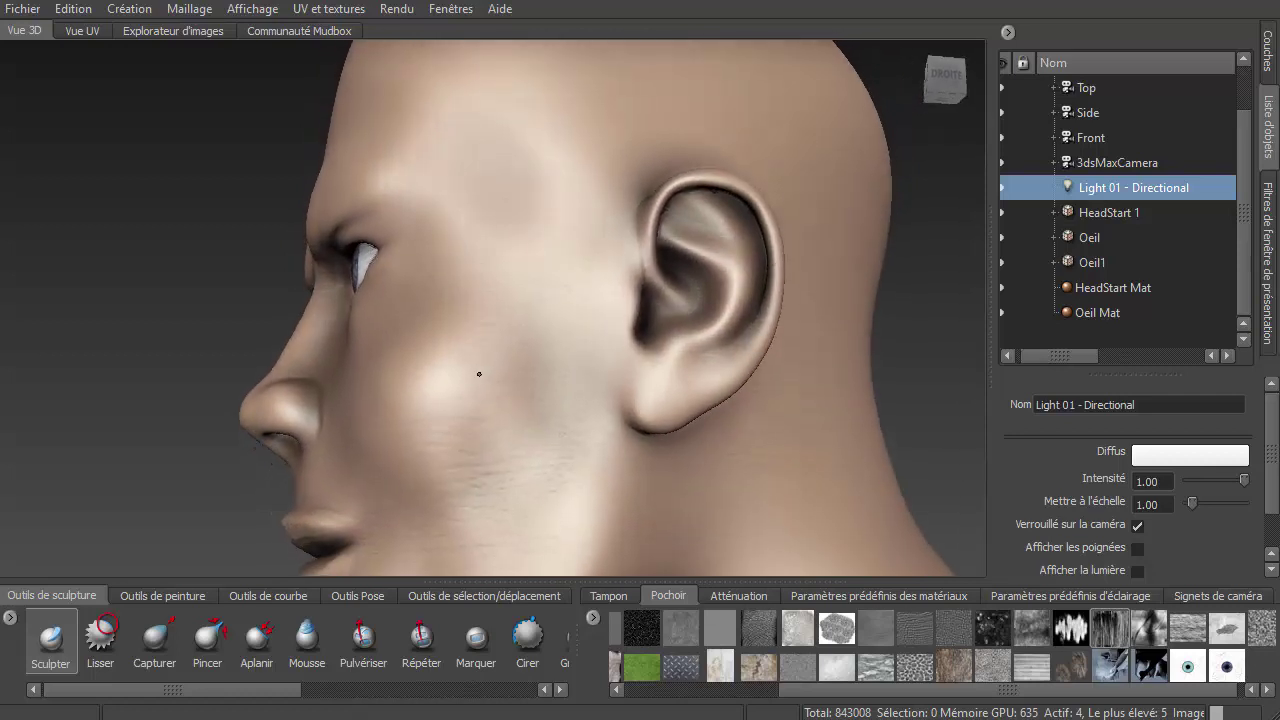
pyautogui.click(1269, 223)
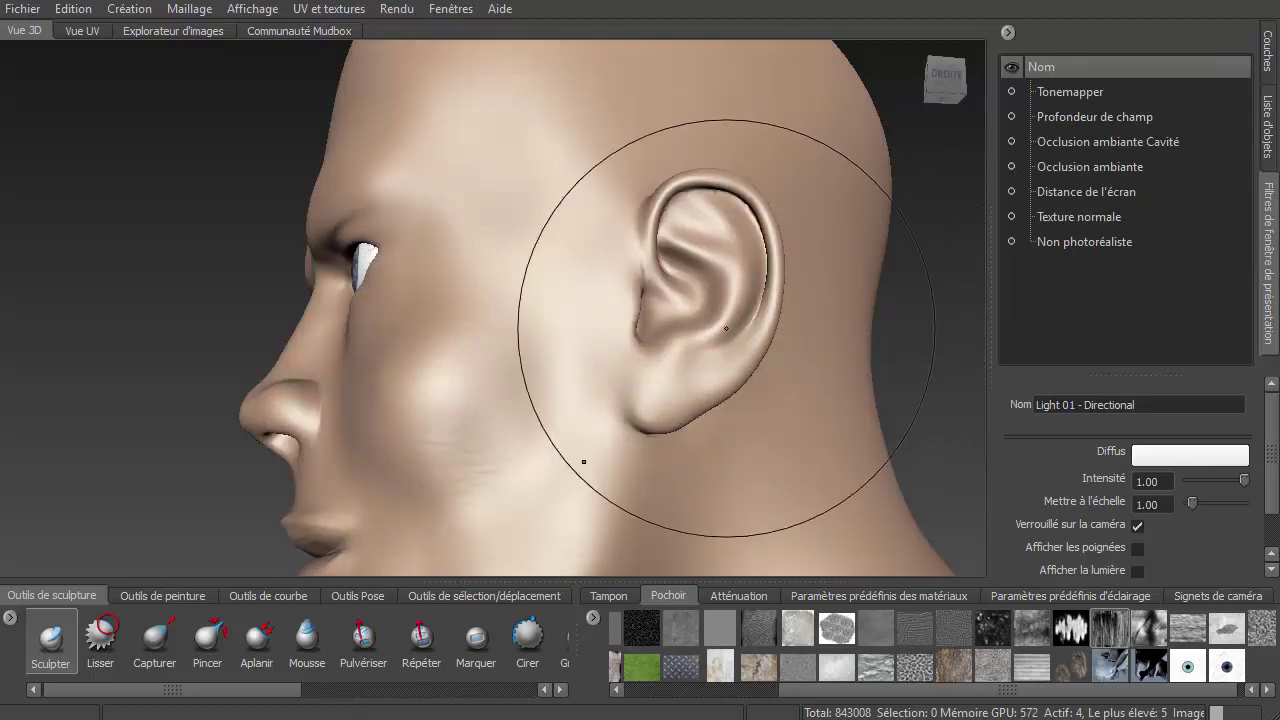
pyautogui.moveTo(586, 463)
pyautogui.keyDown('alt'); pyautogui.mouseDown()
pyautogui.moveTo(699, 344)
pyautogui.moveTo(880, 330)
pyautogui.moveTo(700, 335)
pyautogui.moveTo(995, 214)
pyautogui.mouseUp(); pyautogui.keyUp('alt')
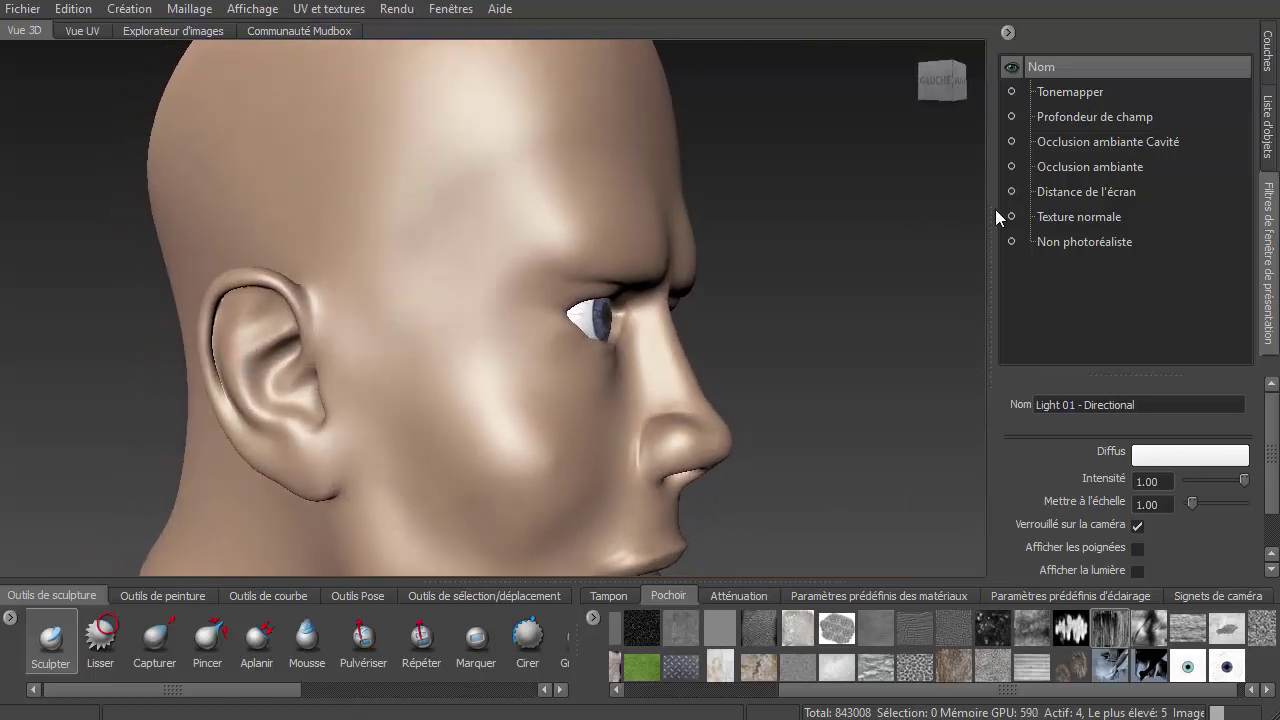
pyautogui.click(1011, 166)
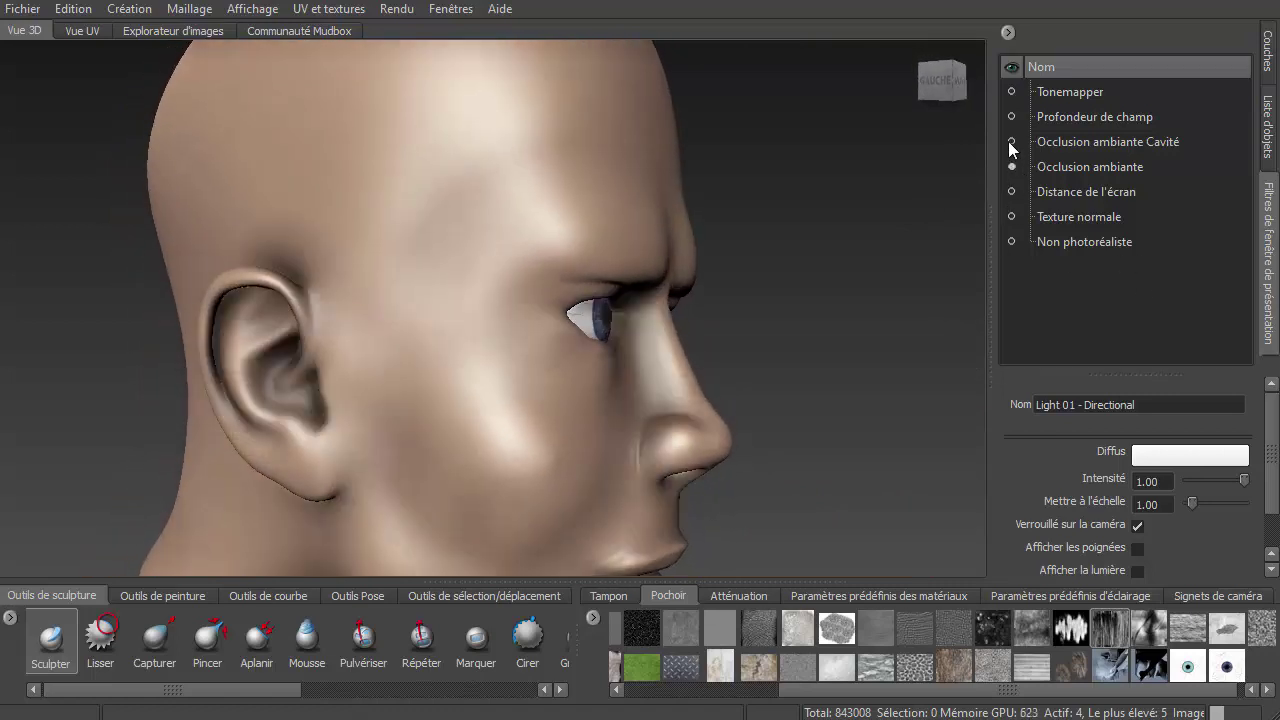
pyautogui.moveTo(730, 415)
pyautogui.keyDown('alt'); pyautogui.mouseDown()
pyautogui.moveTo(427, 410)
pyautogui.moveTo(578, 436)
pyautogui.moveTo(639, 397)
pyautogui.moveTo(795, 378)
pyautogui.moveTo(600, 380)
pyautogui.moveTo(556, 399)
pyautogui.mouseUp(); pyautogui.keyUp('alt')
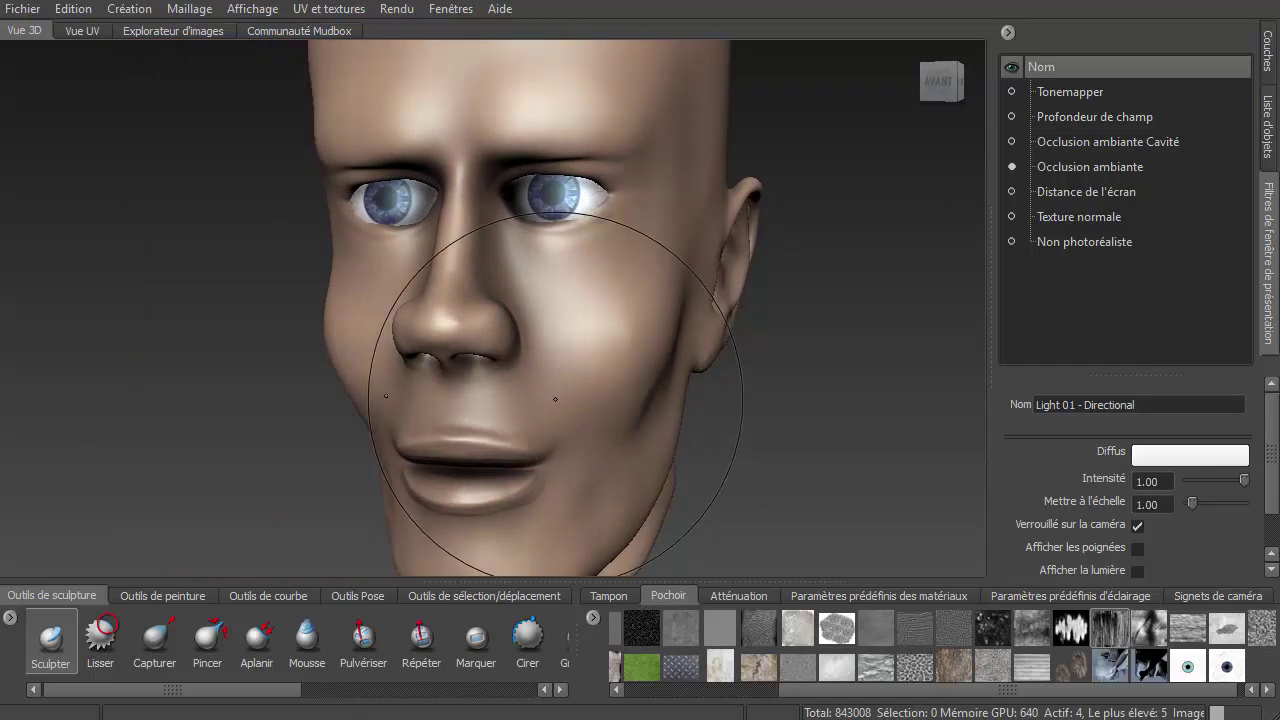
pyautogui.click(1261, 52)
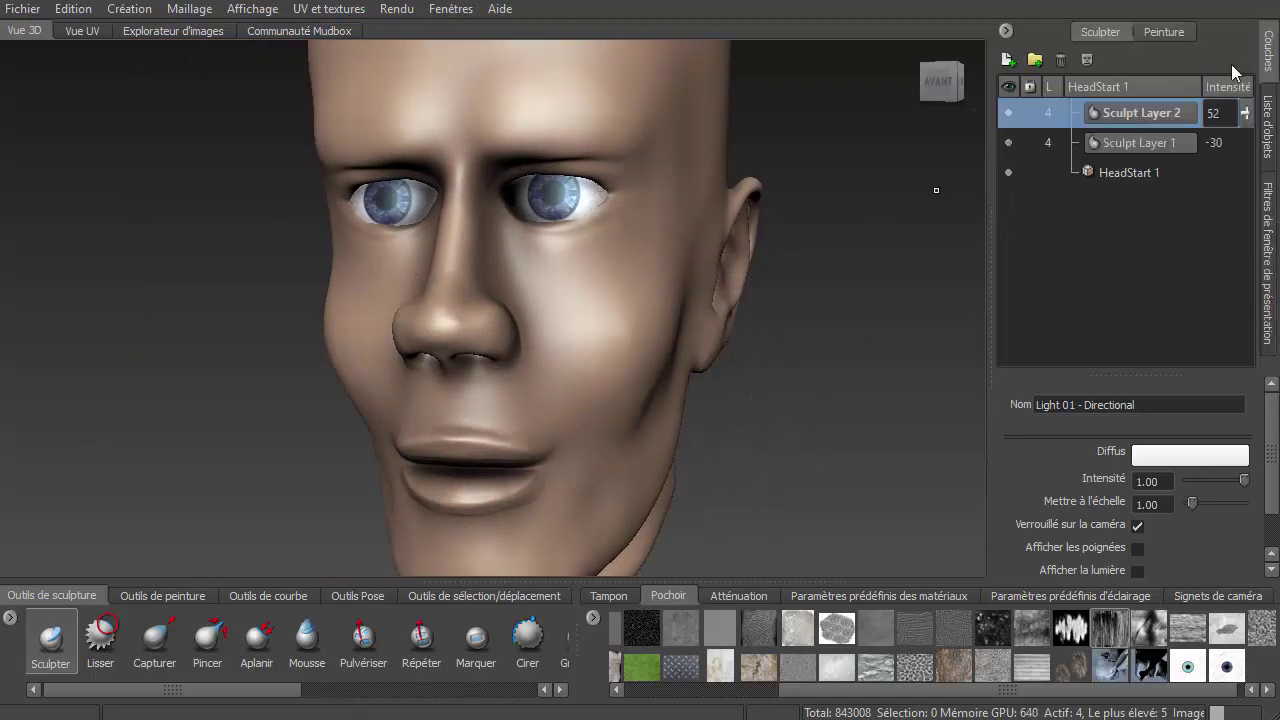
pyautogui.keyDown('alt'); pyautogui.moveTo(446, 378); pyautogui.dragTo(670, 476); pyautogui.keyUp('alt')
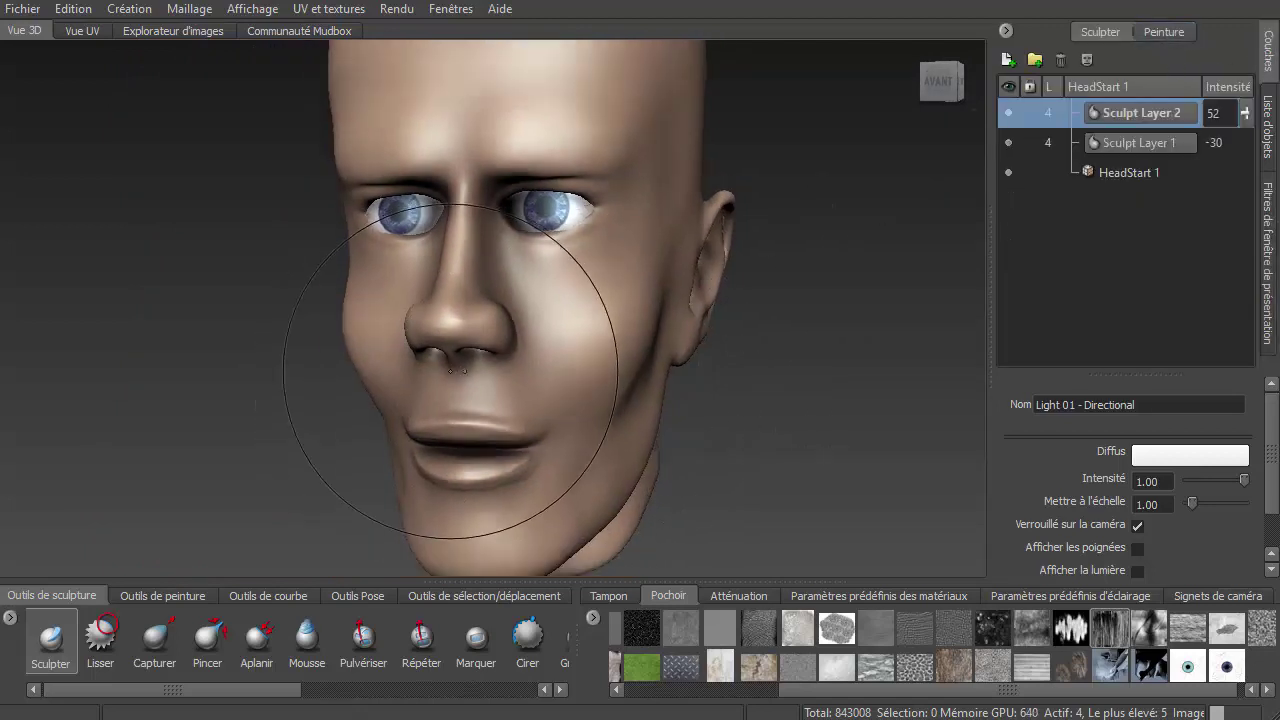